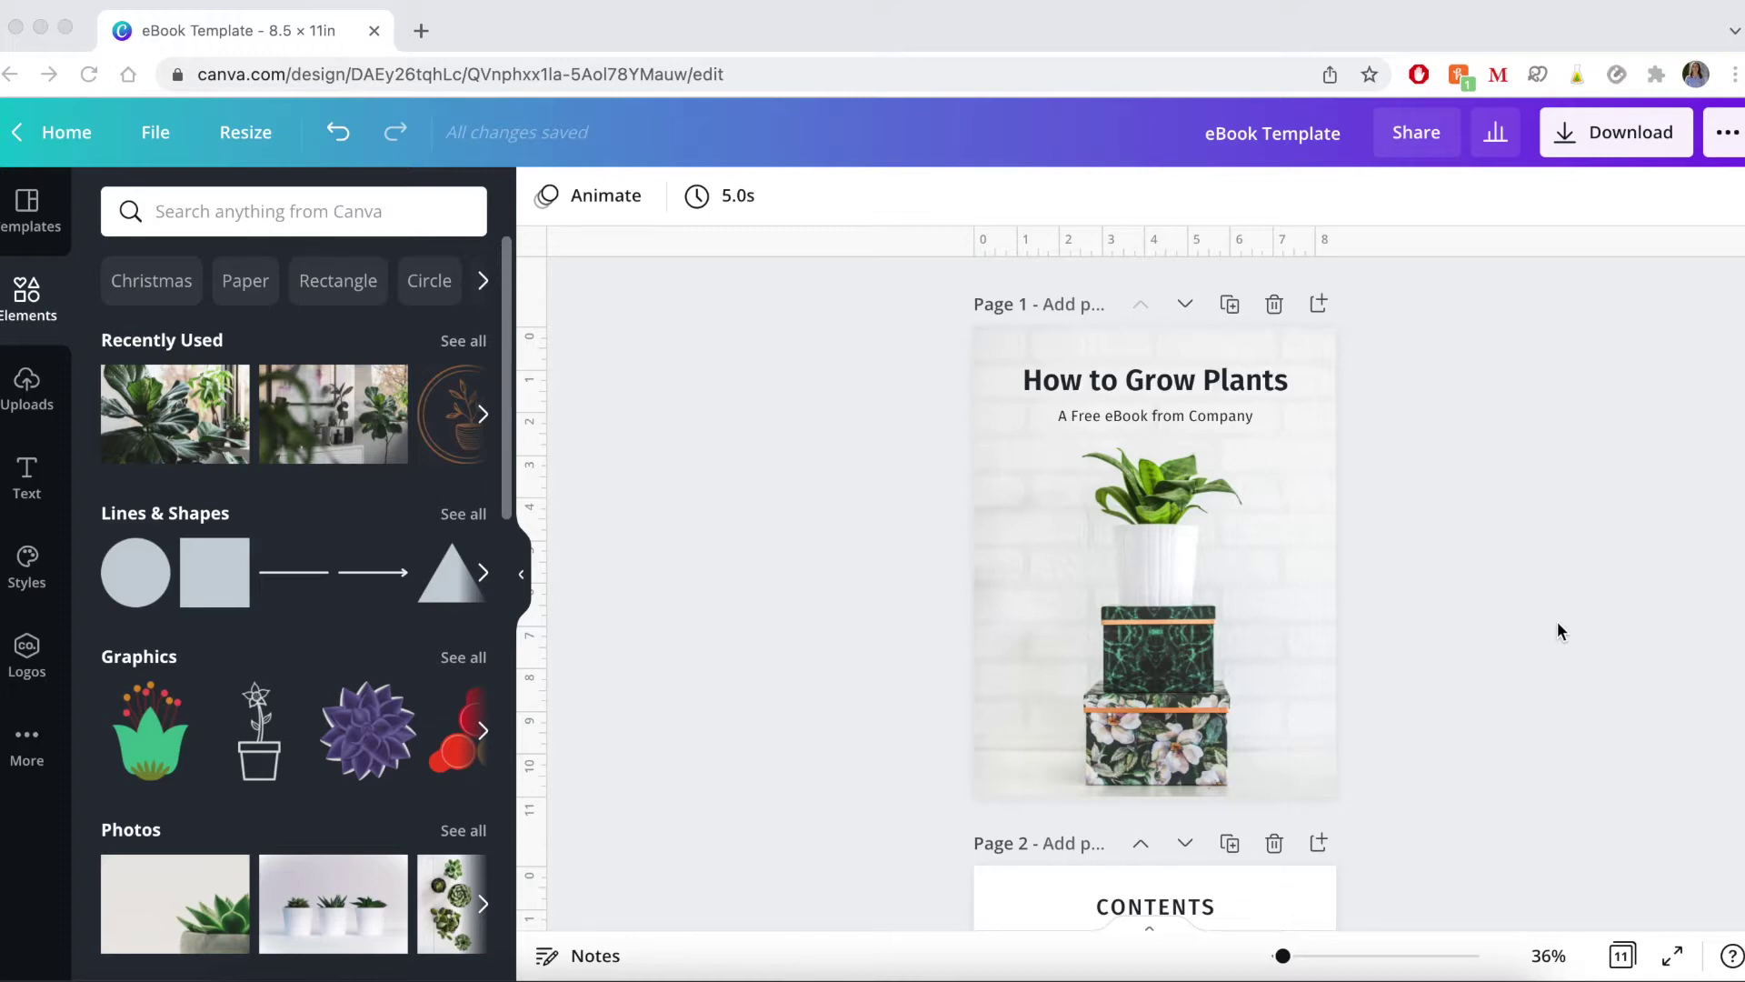
Step: Replace the word "Grow" in the cover page title with "Plant"
{"action": "left_click", "coordinate": [1199, 382]}
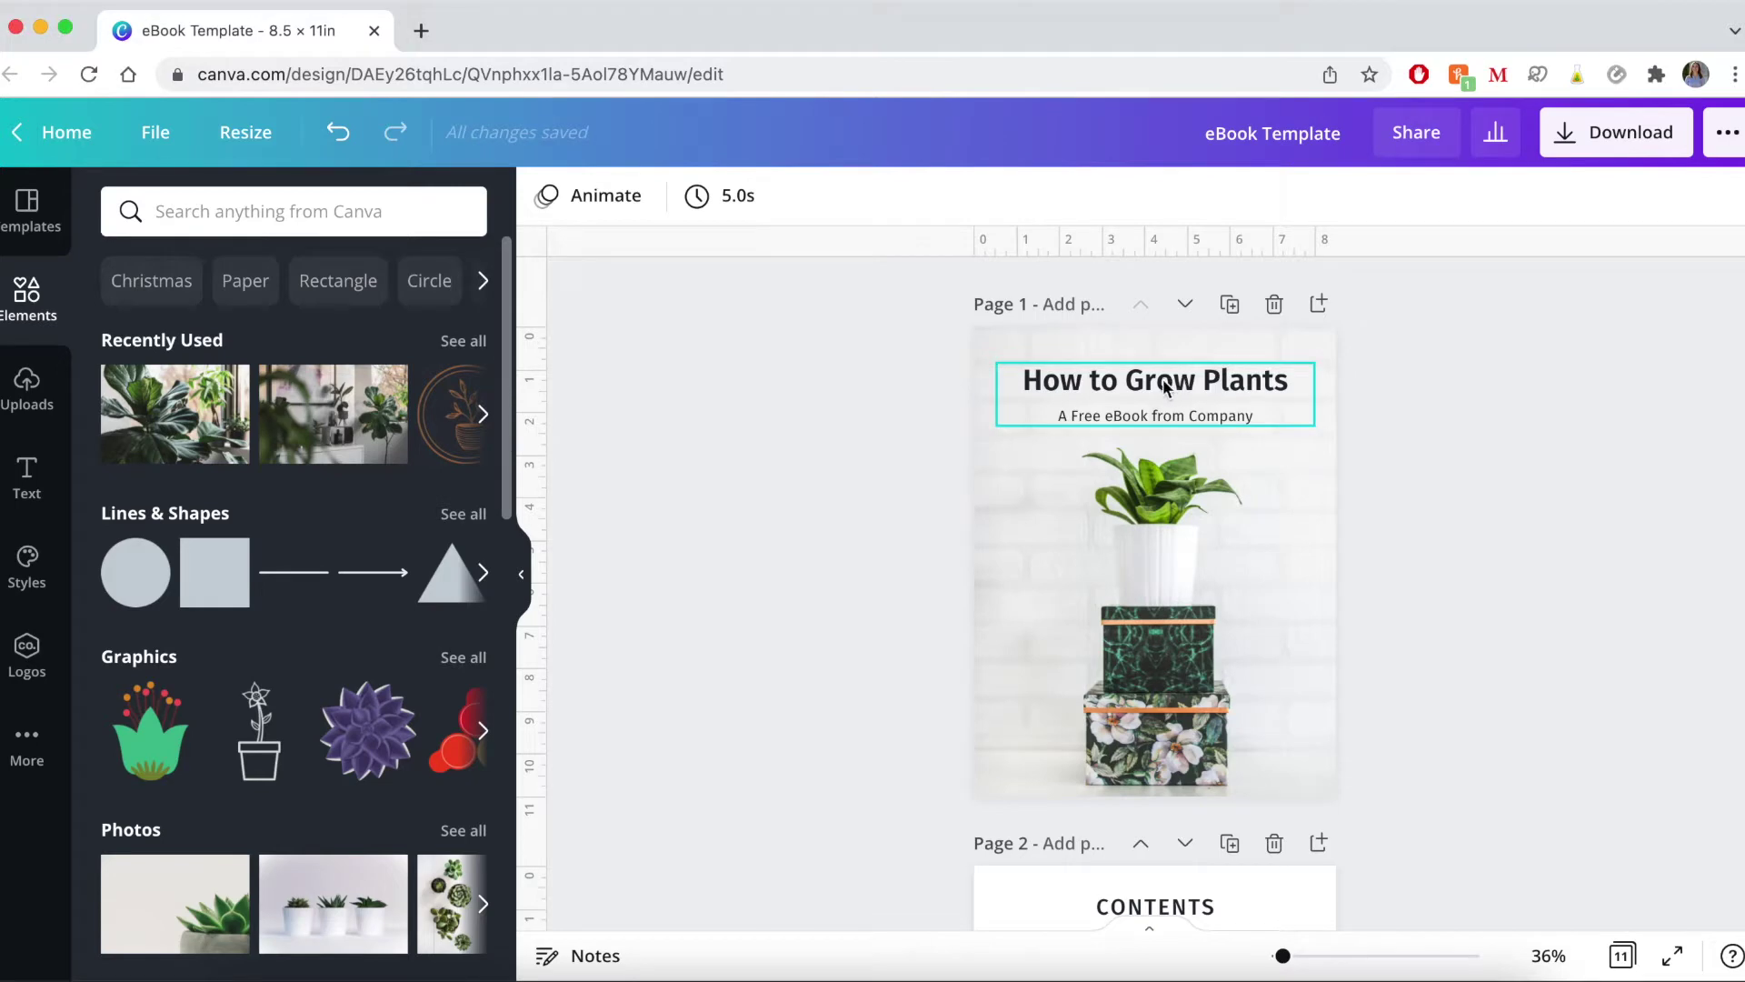
{"action": "left_click", "coordinate": [1163, 386]}
{"action": "left_click", "coordinate": [1163, 384]}
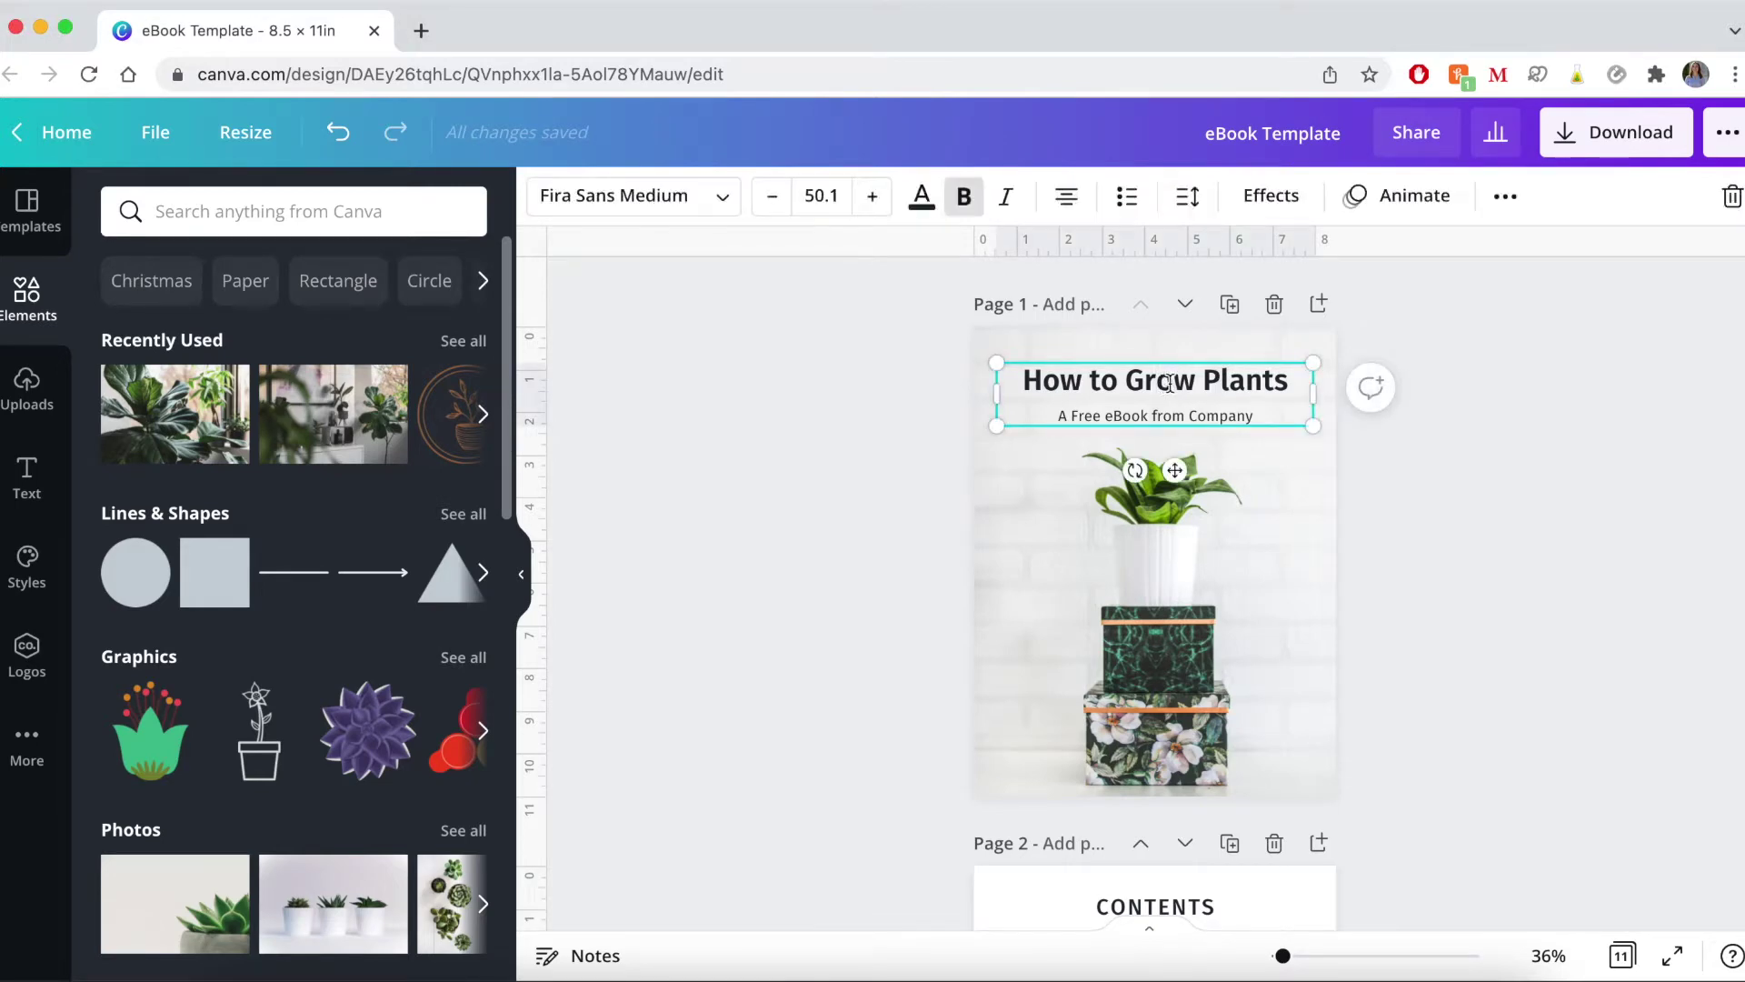
{"action": "left_click_drag", "start_coordinate": [1193, 382], "coordinate": [1133, 384]}
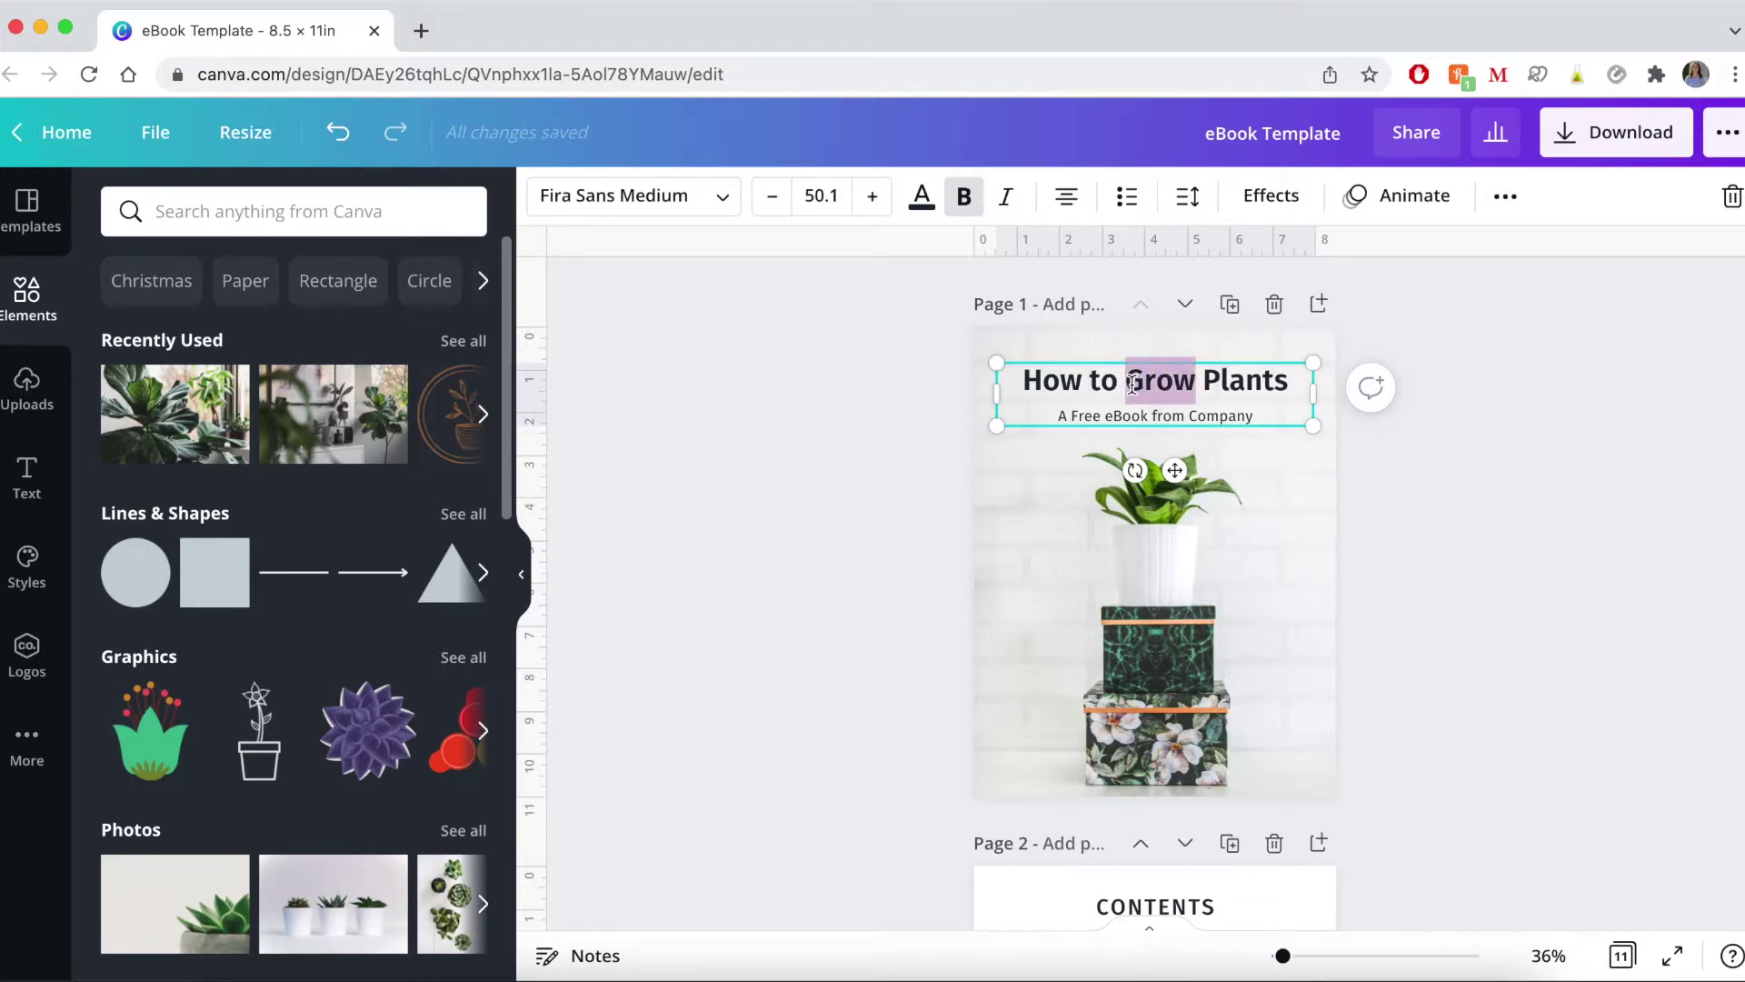
{"action": "type", "text": "Plant"}
Step: Restore the word "Grow" in the cover page title in place of "Plant"
{"action": "key", "text": "BackSpace"}
{"action": "key", "text": "BackSpace"}
{"action": "key", "text": "BackSpace"}
{"action": "key", "text": "BackSpace"}
{"action": "key", "text": "BackSpace"}
{"action": "type", "text": "Grow"}
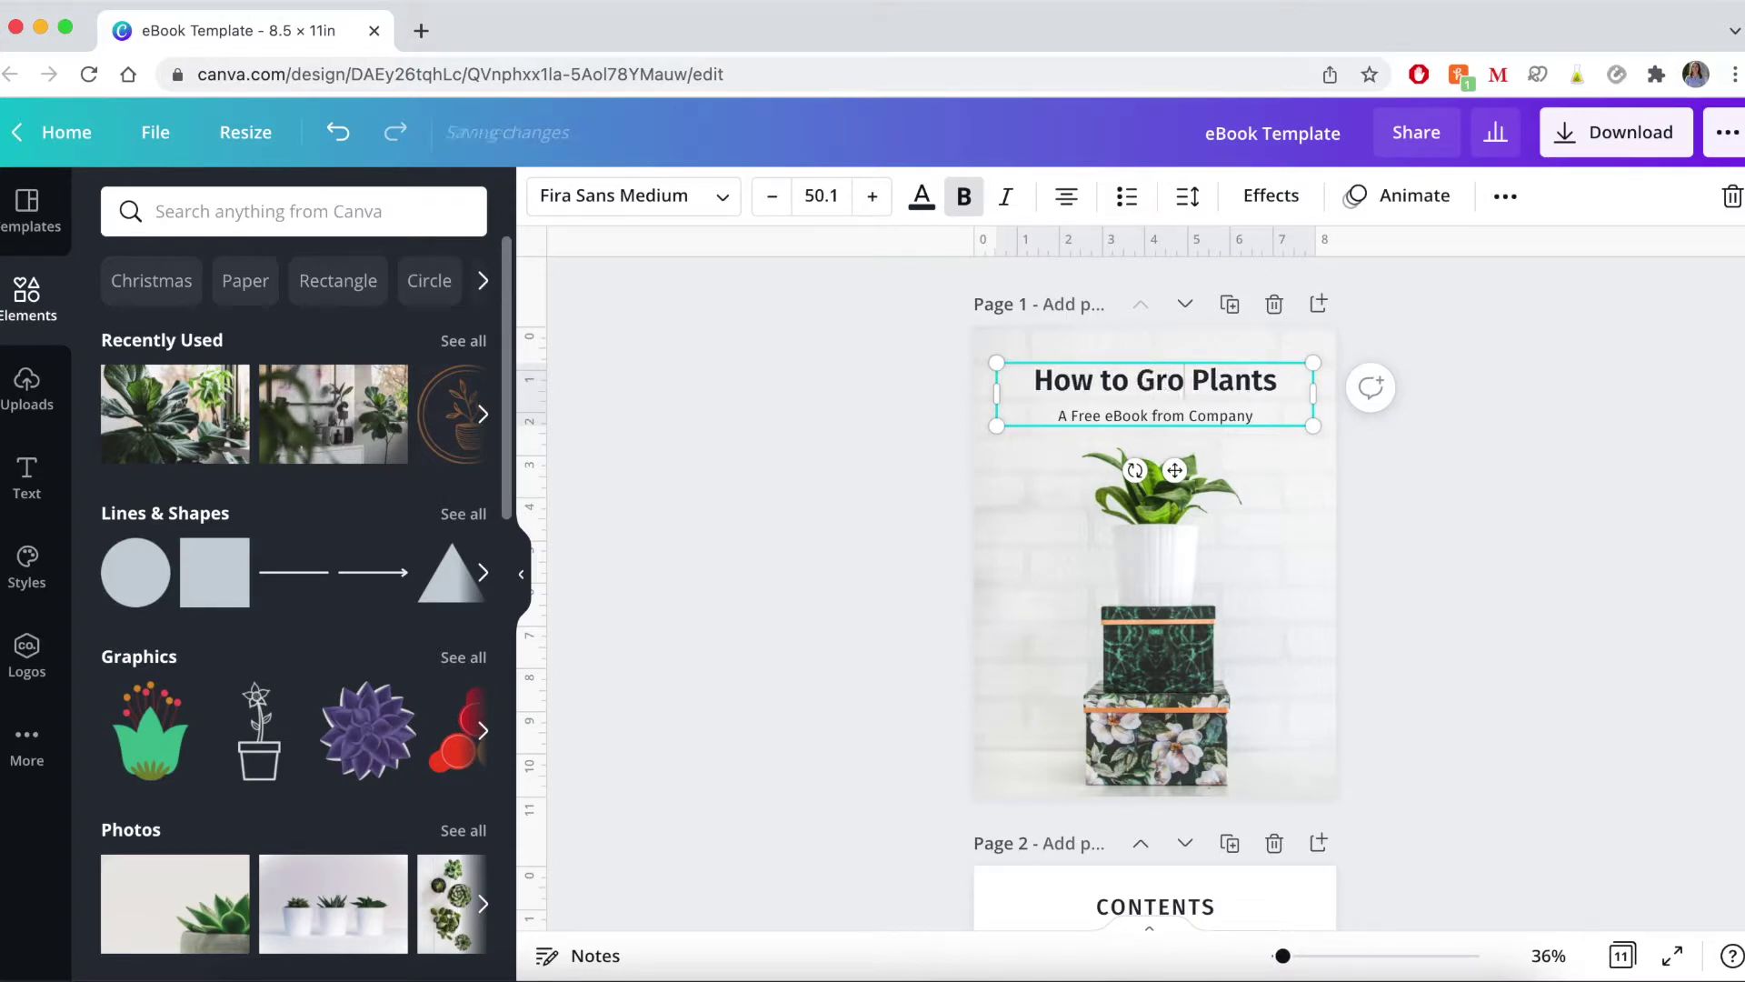
{"action": "left_click", "coordinate": [1430, 512]}
Step: Open the "About our Project" entry in the page 2 contents list for text editing
{"action": "scroll", "coordinate": [1431, 512], "scroll_direction": "down", "scroll_amount": 3}
{"action": "scroll", "coordinate": [1430, 509], "scroll_direction": "down", "scroll_amount": 3}
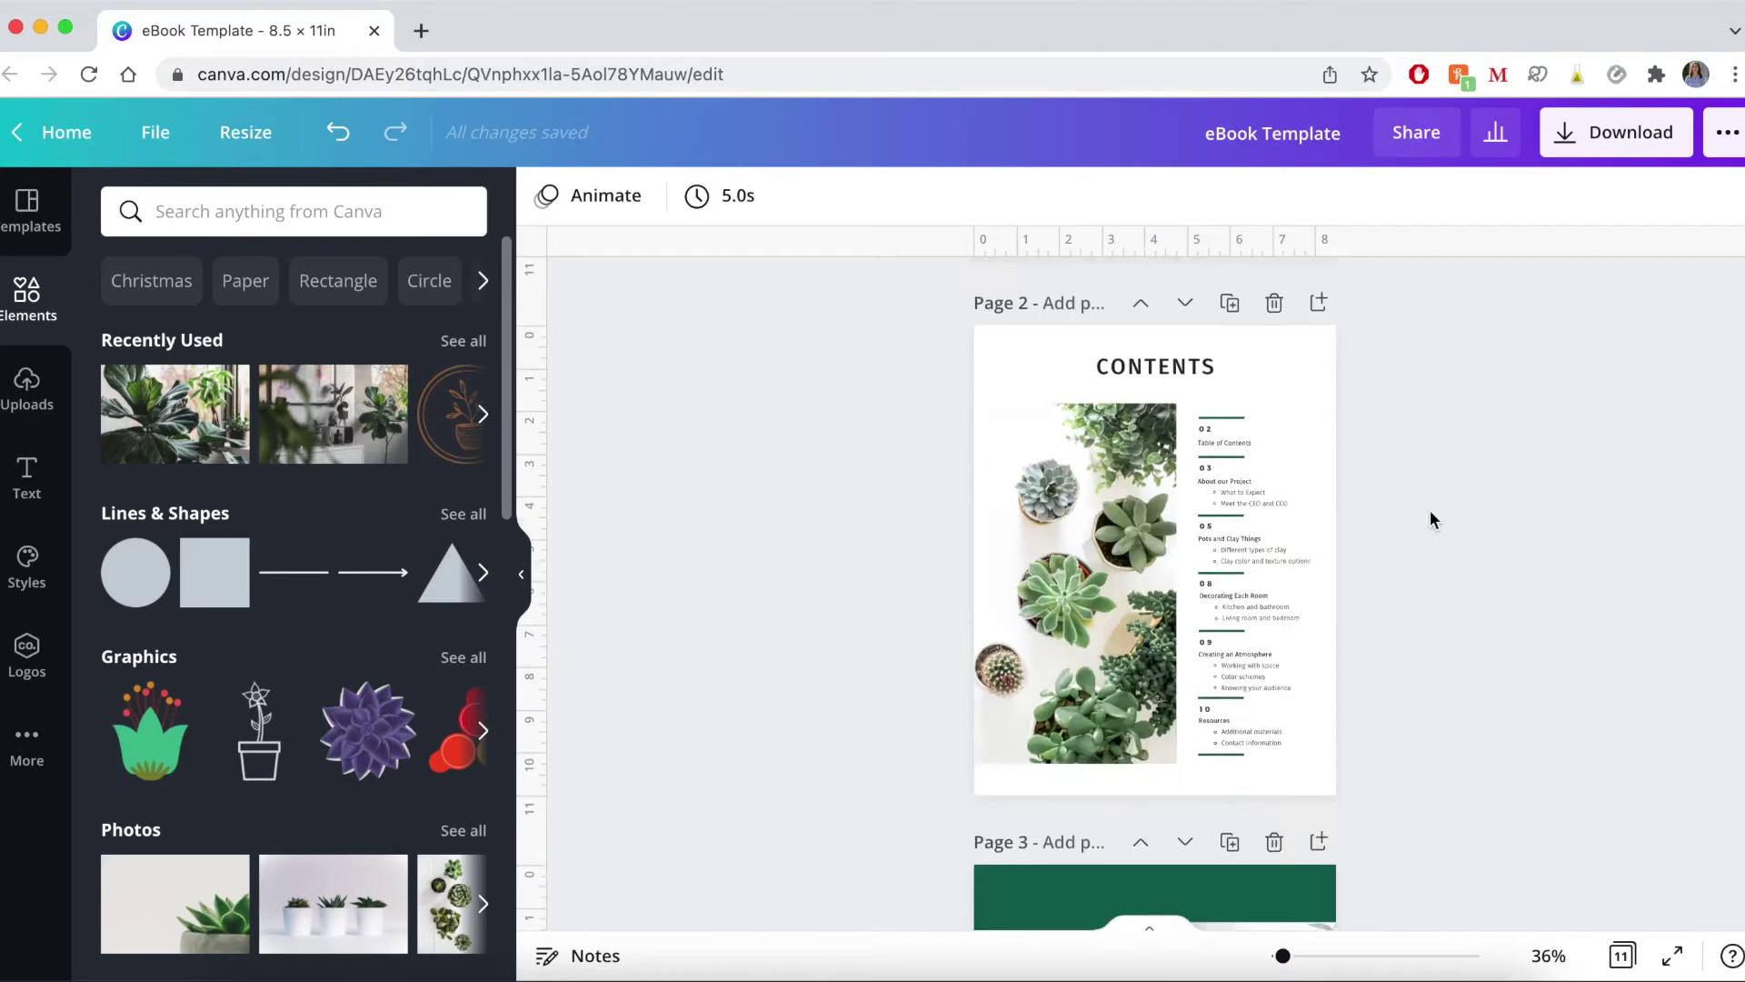
{"action": "left_click", "coordinate": [1267, 498]}
{"action": "left_click", "coordinate": [1253, 496]}
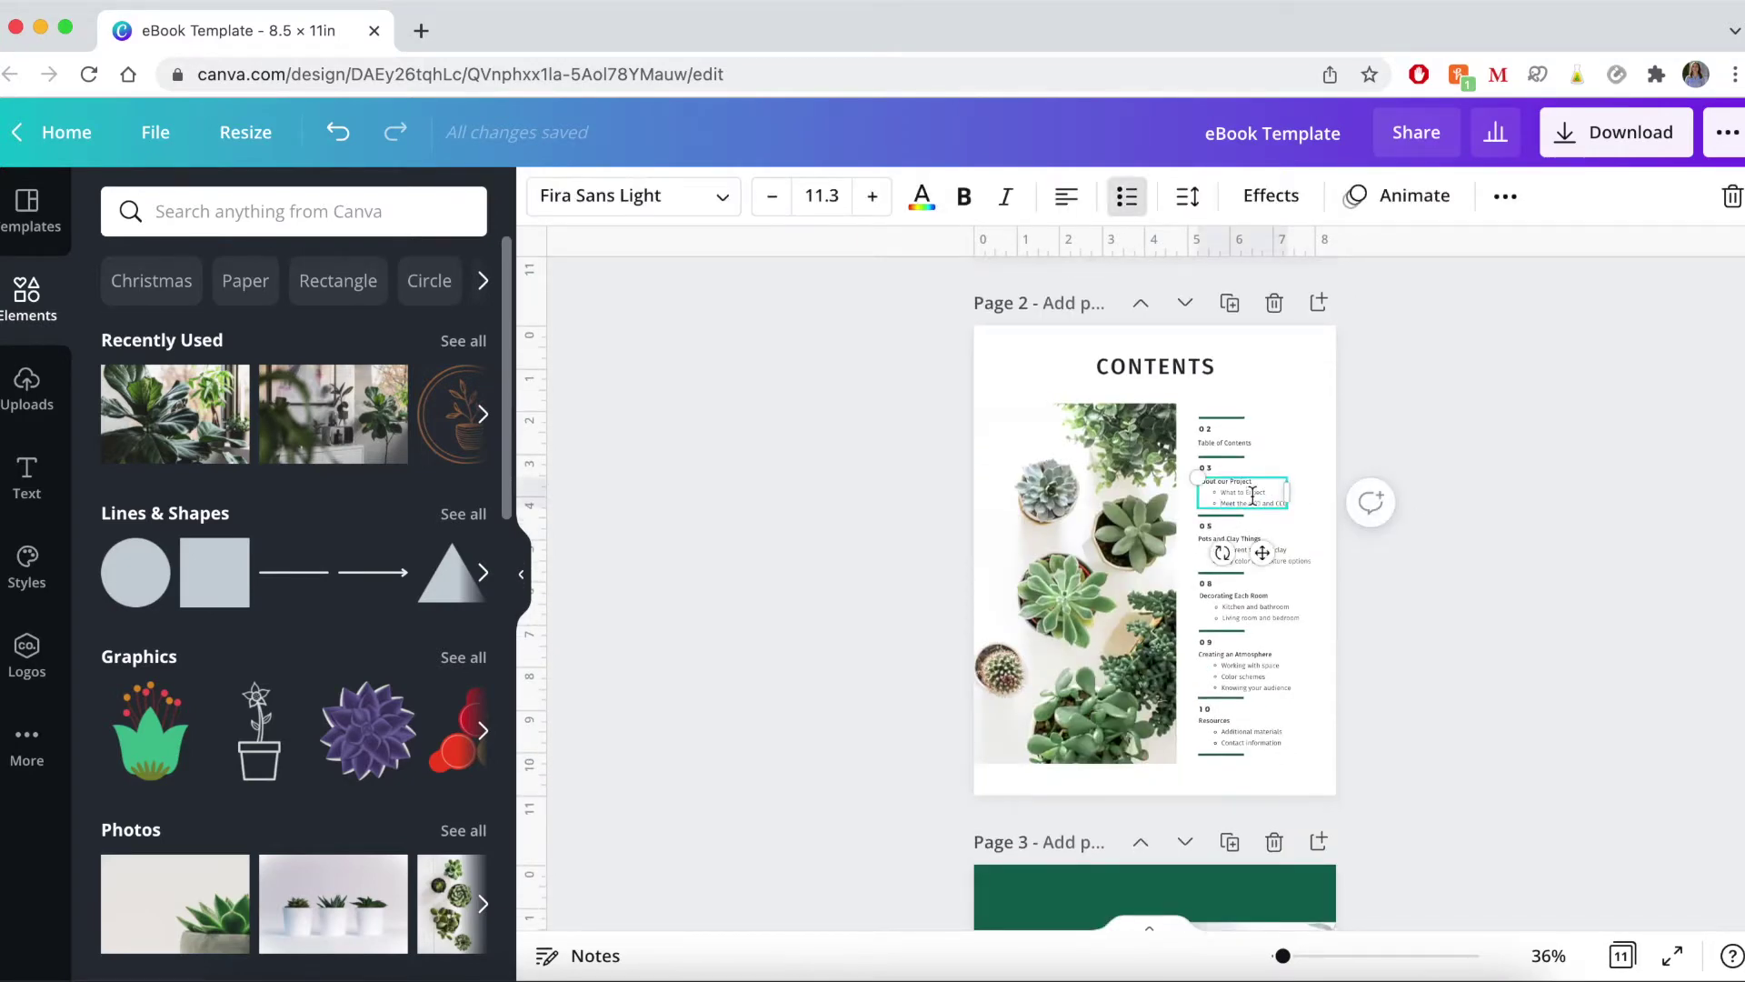
Step: Insert "Editing" at the end of the second body paragraph on page 3 and remove it again
{"action": "scroll", "coordinate": [1252, 493], "scroll_direction": "down", "scroll_amount": 6}
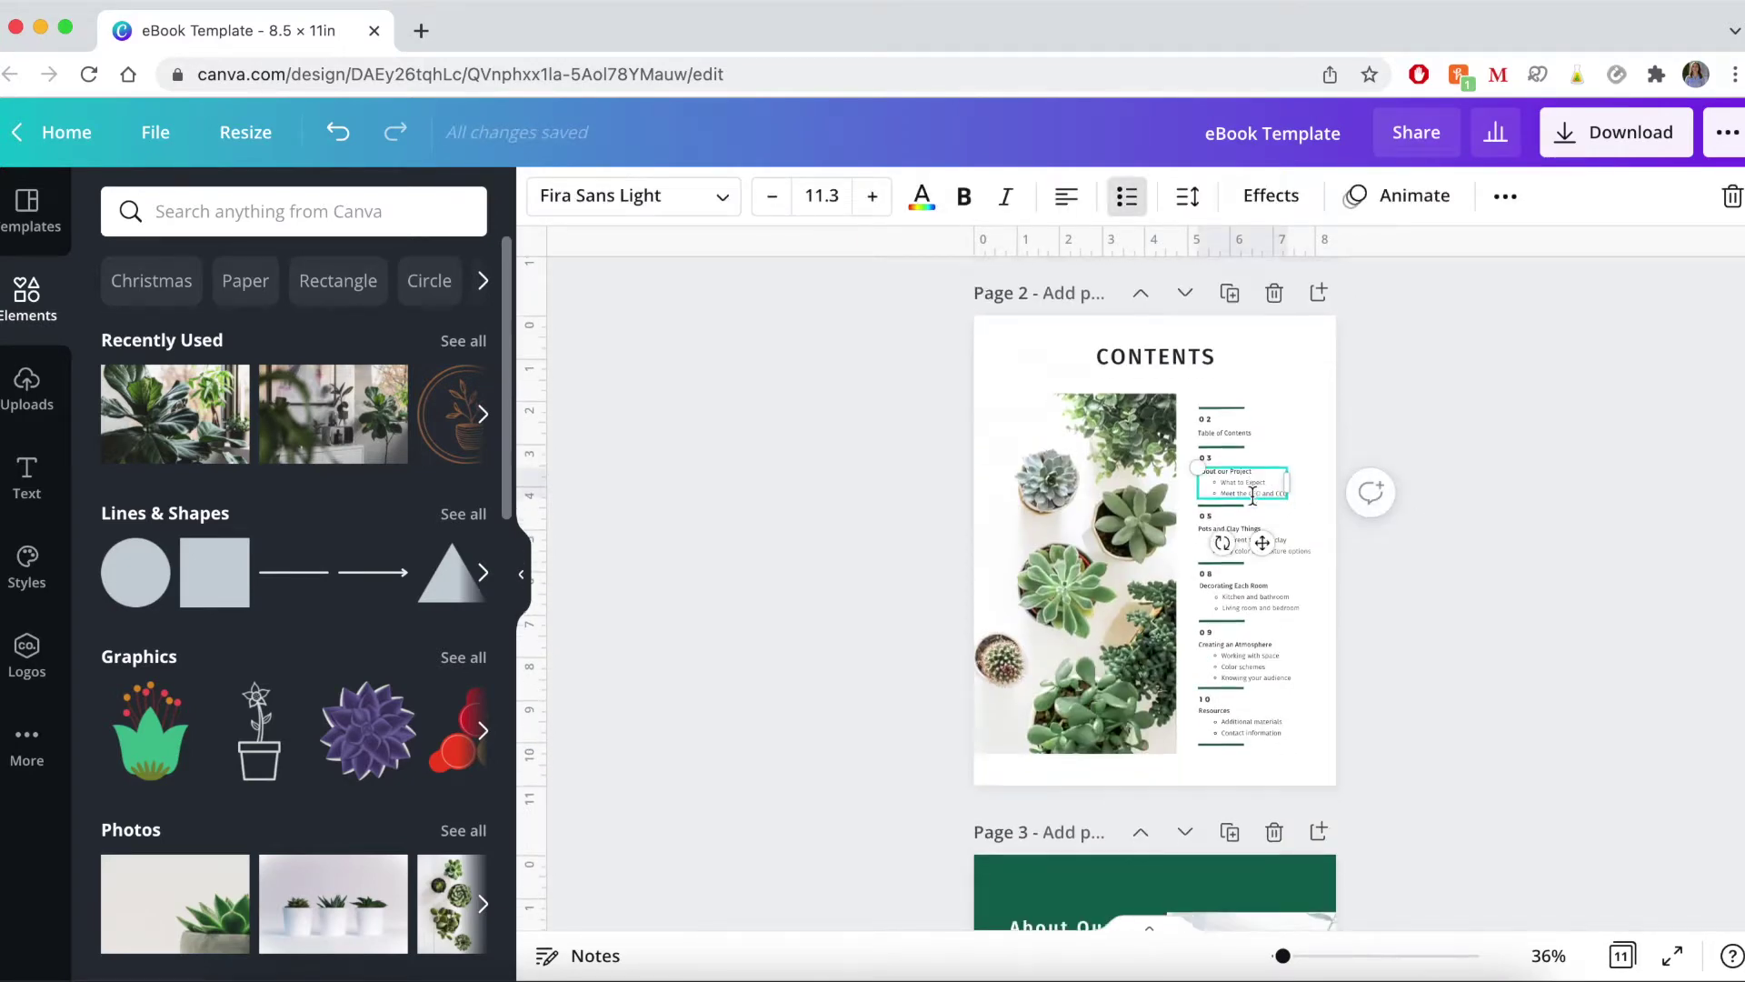
{"action": "left_click", "coordinate": [1104, 547]}
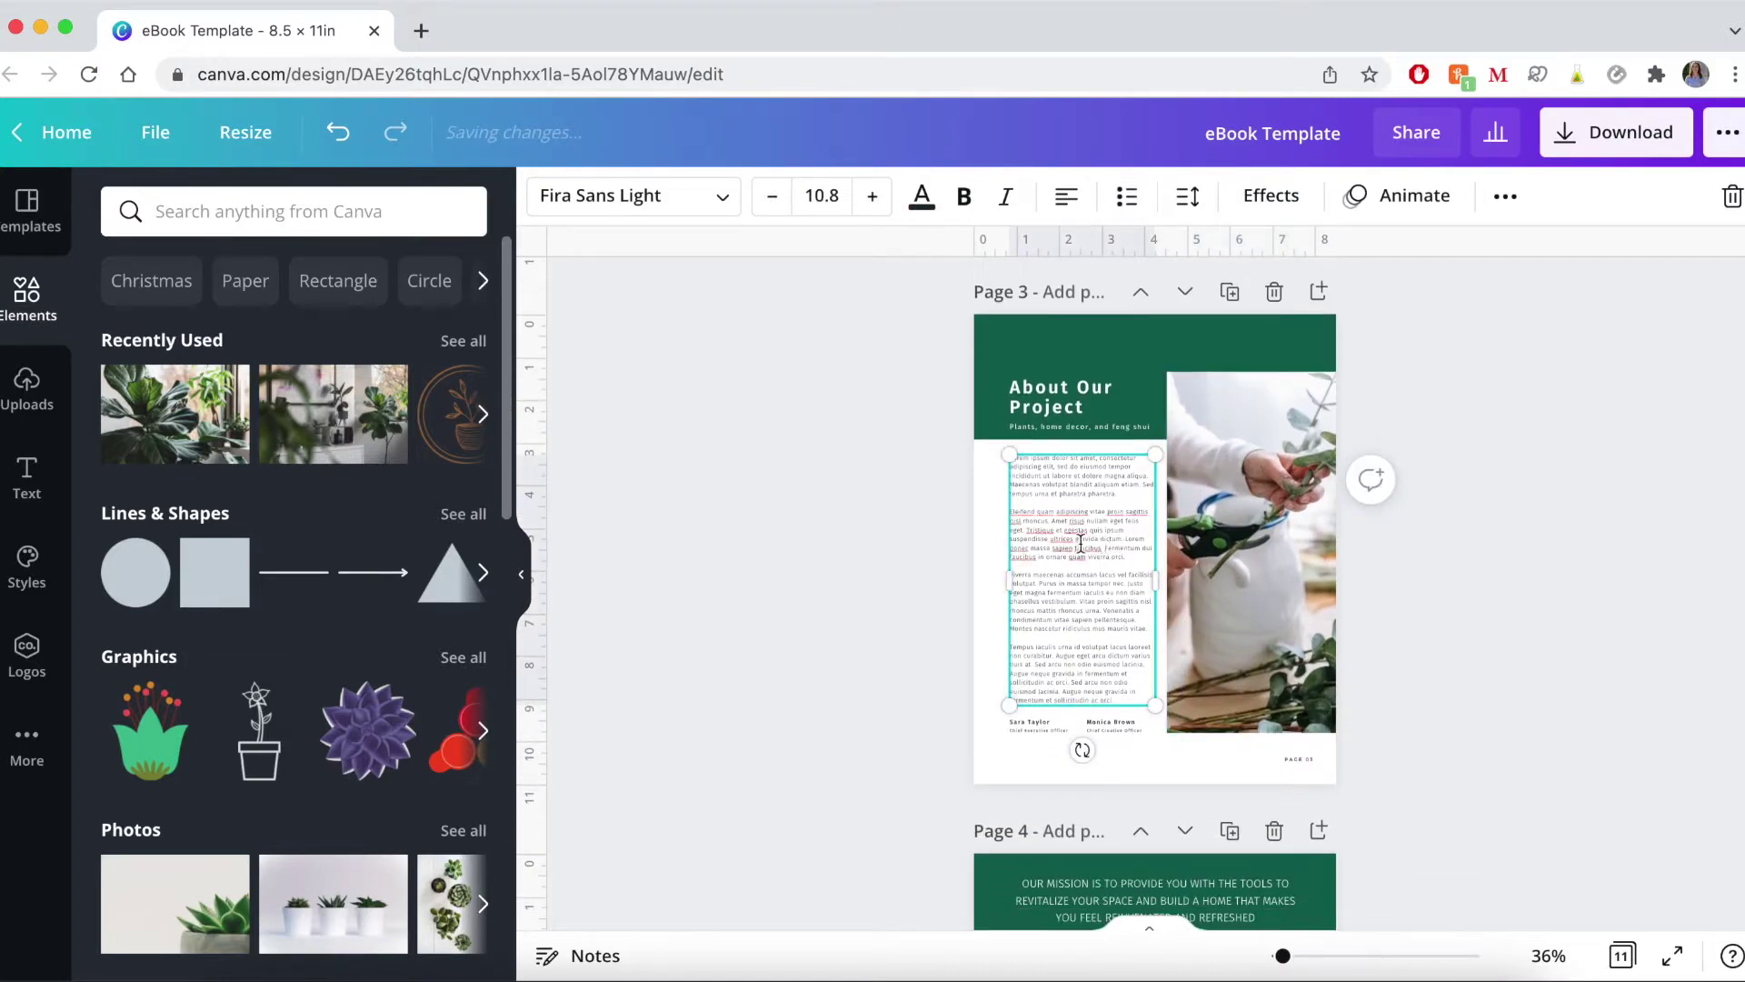
{"action": "left_click_drag", "start_coordinate": [1281, 956], "coordinate": [1338, 962]}
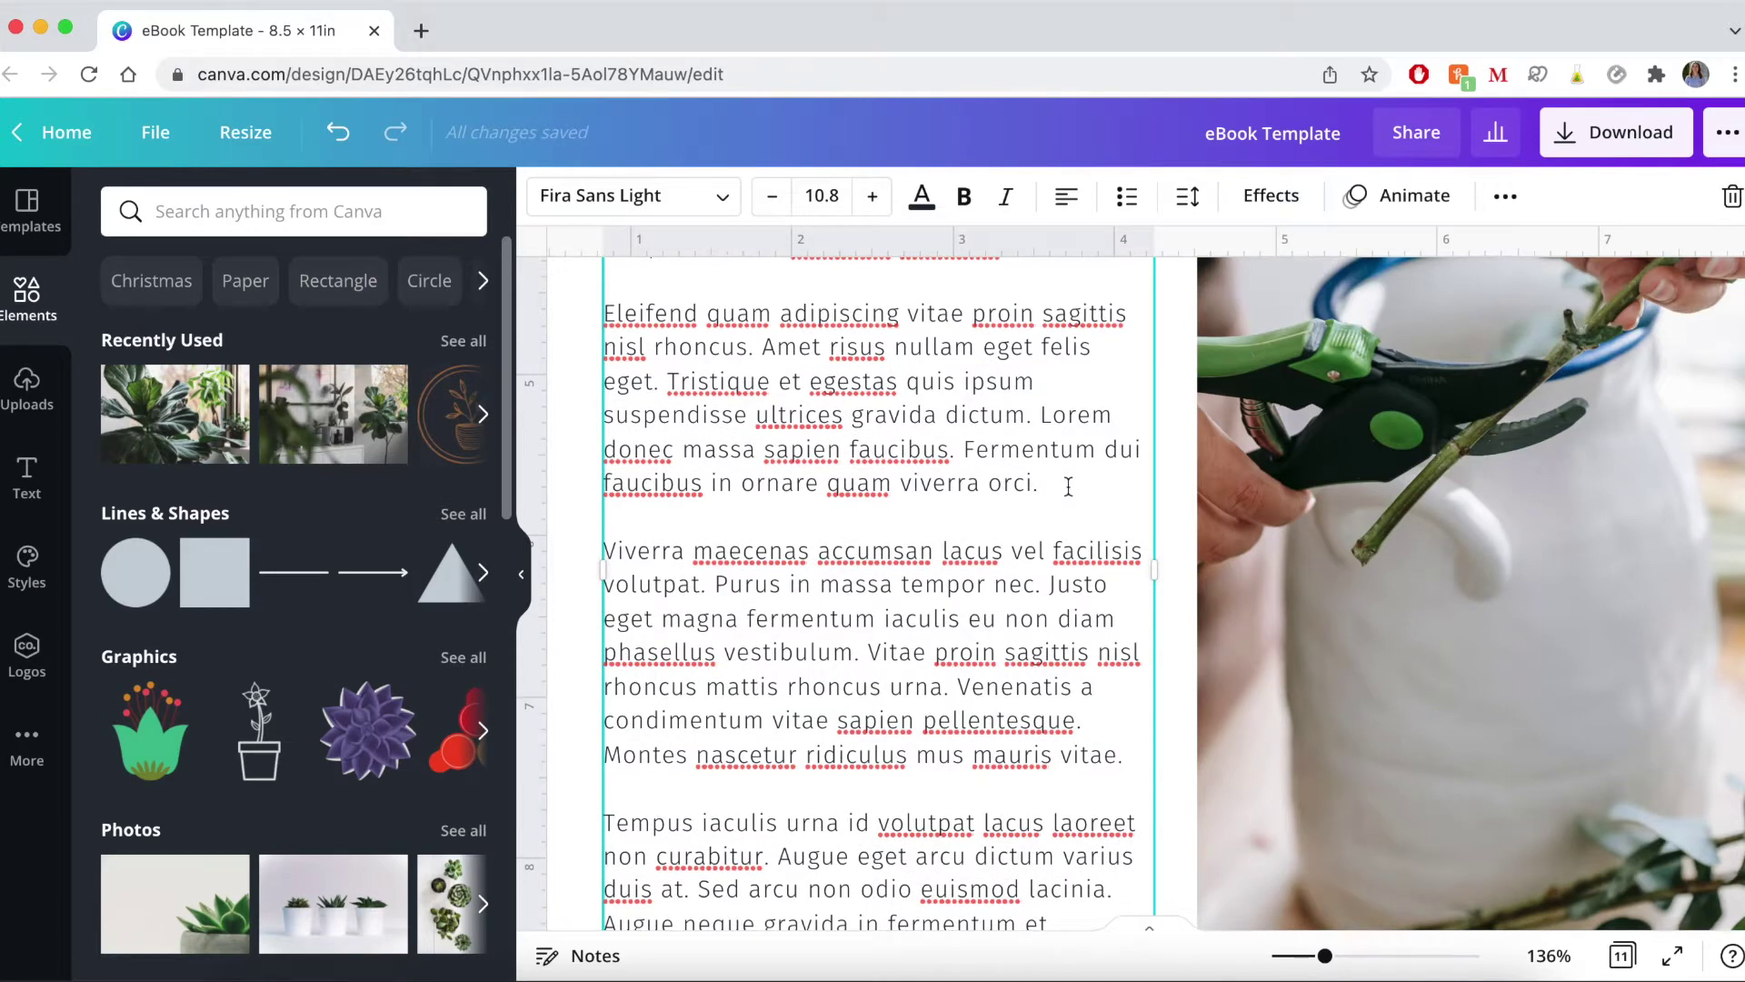
{"action": "left_click", "coordinate": [1069, 487]}
{"action": "type", "text": "Editing"}
{"action": "key", "text": "BackSpace"}
{"action": "key", "text": "BackSpace"}
{"action": "key", "text": "BackSpace"}
{"action": "left_click_drag", "start_coordinate": [1325, 956], "coordinate": [1298, 958]}
{"action": "left_click", "coordinate": [1619, 612]}
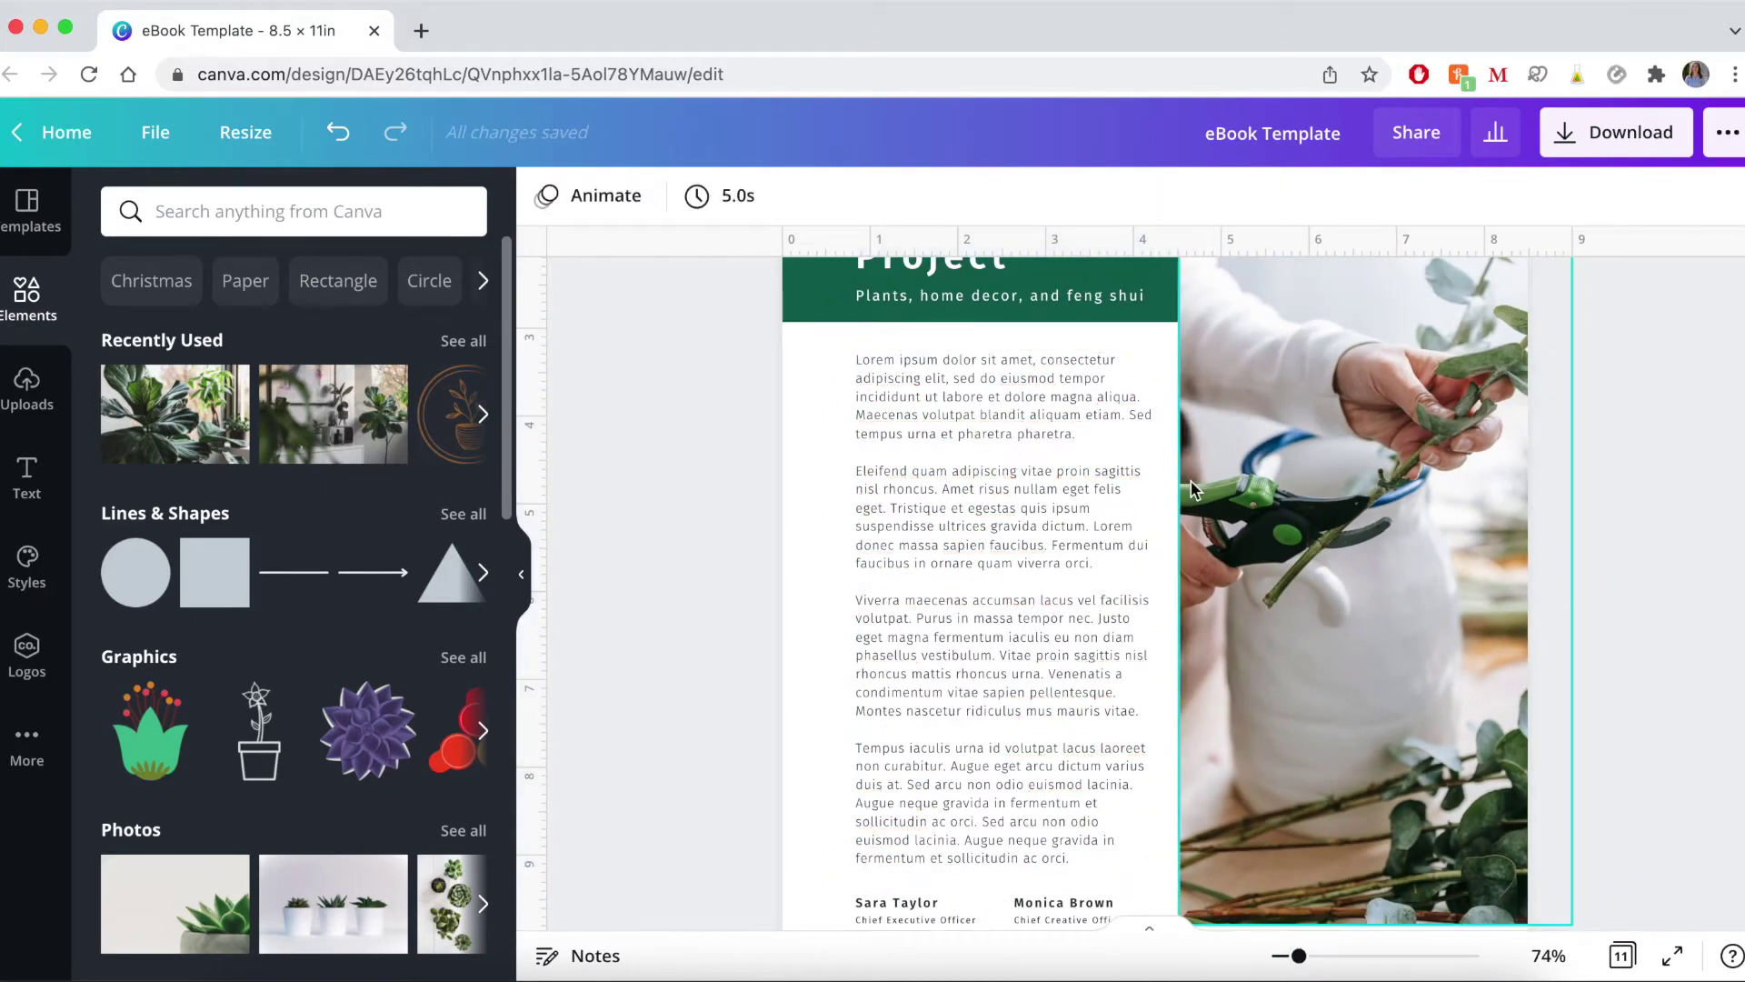
Step: Try Fira Sans Light on the page 3 heading "About Our Project" and switch it back to Fira Sans Medium
{"action": "scroll", "coordinate": [1058, 463], "scroll_direction": "up", "scroll_amount": 3}
{"action": "left_click", "coordinate": [973, 473]}
{"action": "left_click", "coordinate": [979, 468]}
{"action": "triple_click", "coordinate": [1002, 506]}
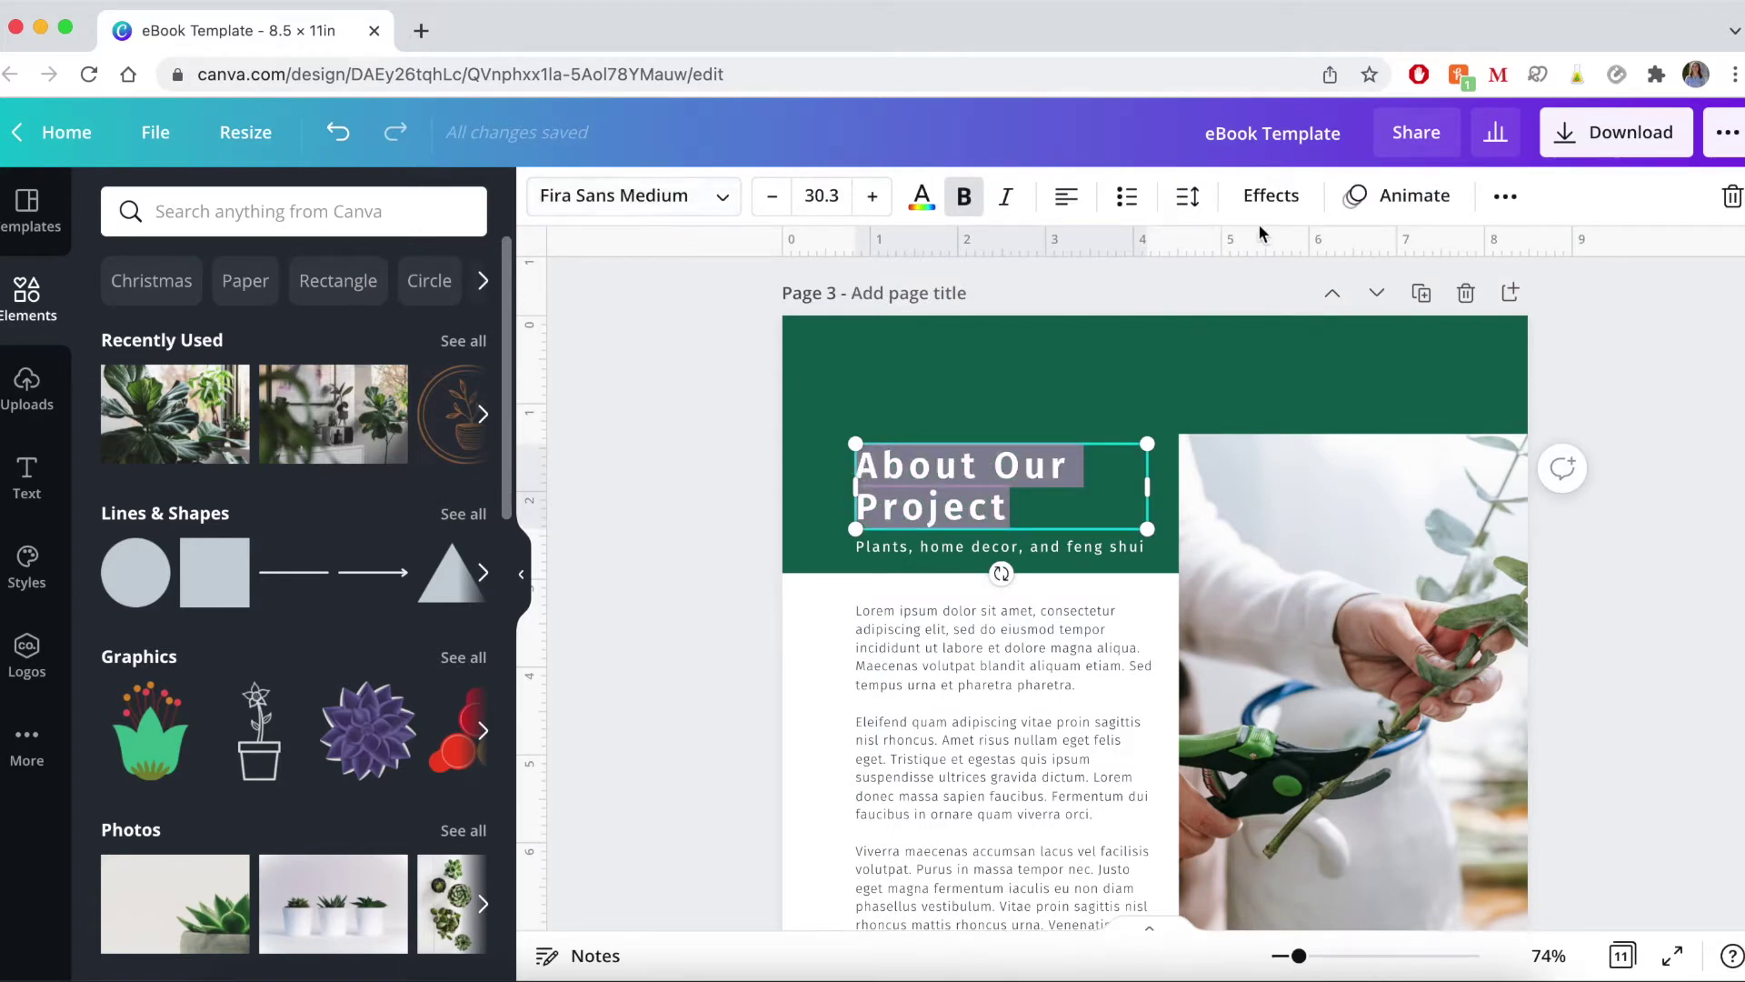
{"action": "left_click", "coordinate": [723, 200]}
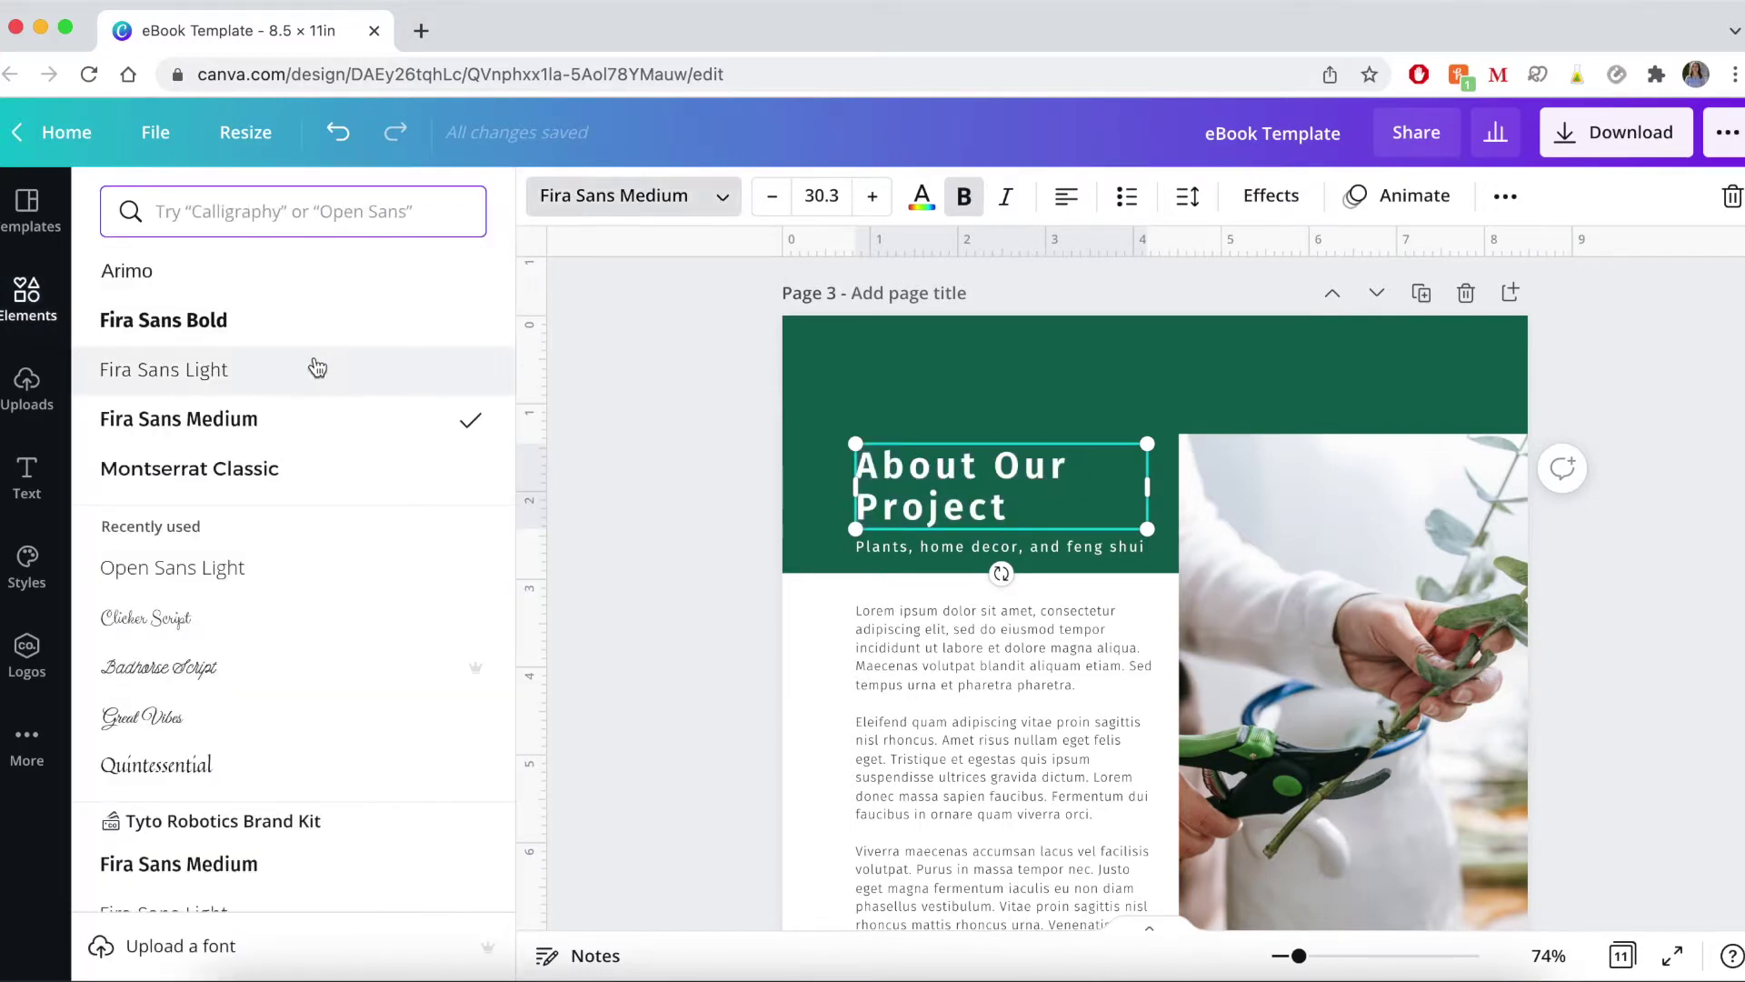
{"action": "left_click", "coordinate": [318, 367]}
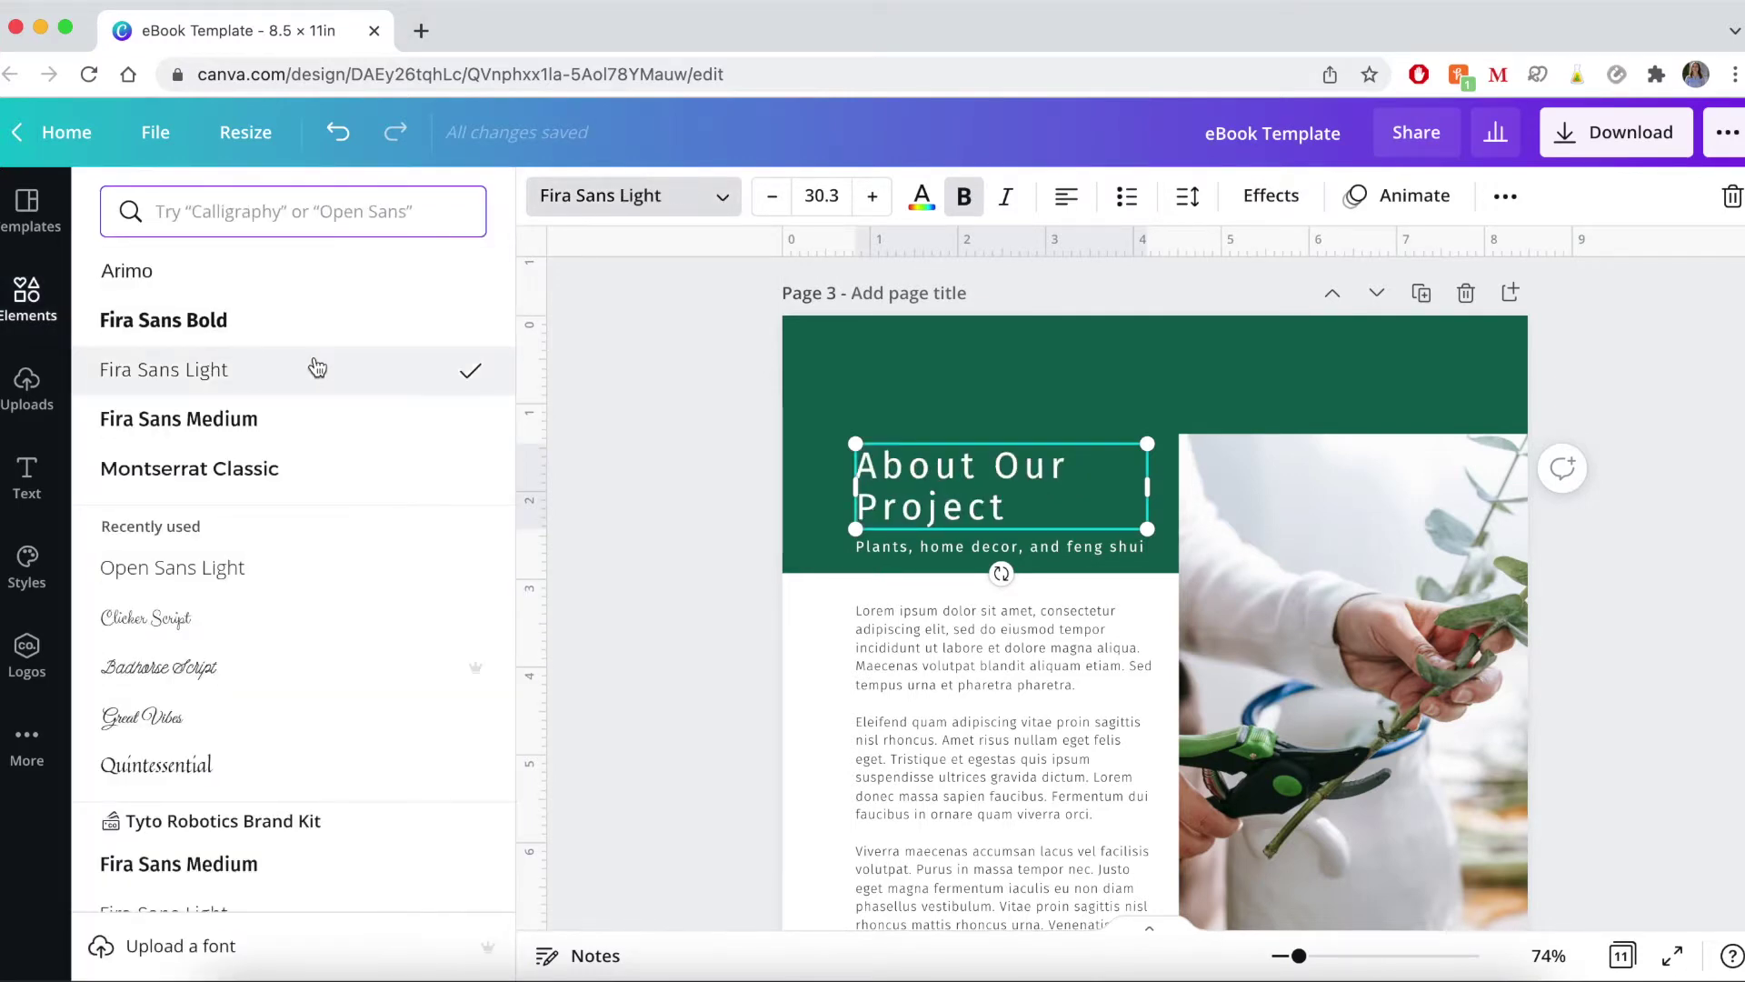
{"action": "left_click", "coordinate": [259, 418]}
Step: Search the fonts for "times new" and clear the search
{"action": "type", "text": "times new"}
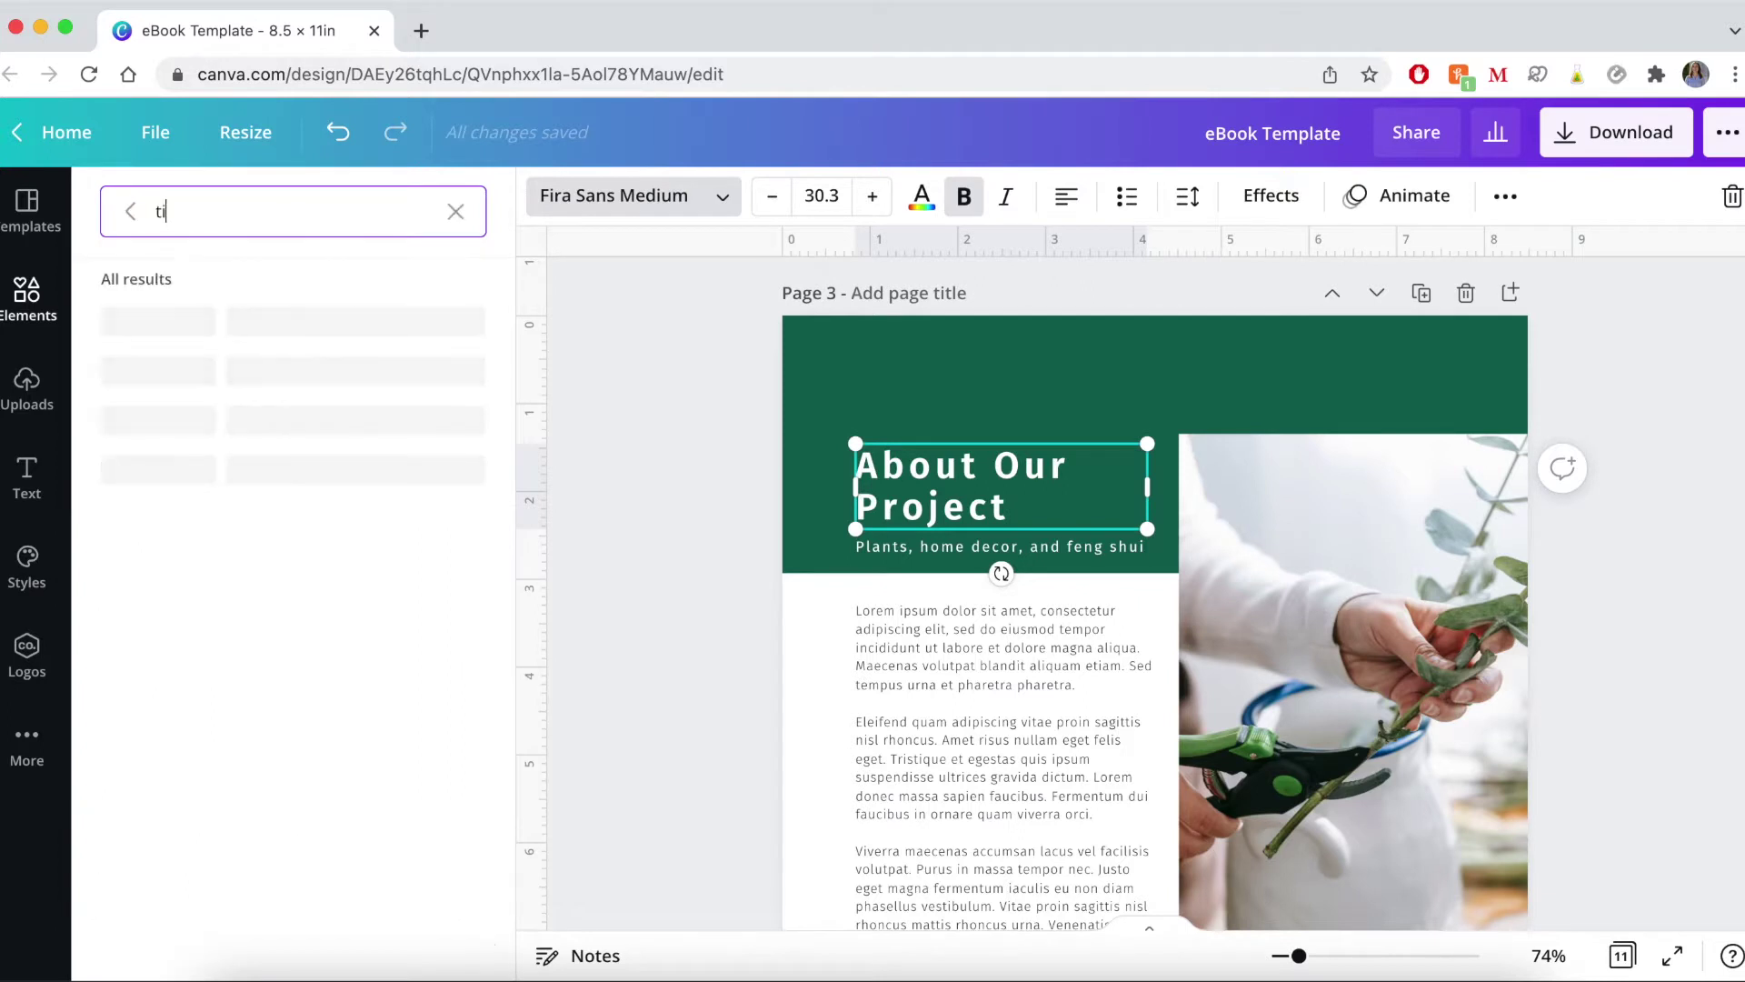
{"action": "key", "text": "BackSpace"}
{"action": "key", "text": "BackSpace"}
{"action": "key", "text": "BackSpace"}
{"action": "key", "text": "BackSpace"}
{"action": "key", "text": "BackSpace"}
{"action": "key", "text": "BackSpace"}
{"action": "key", "text": "BackSpace"}
{"action": "key", "text": "BackSpace"}
{"action": "key", "text": "BackSpace"}
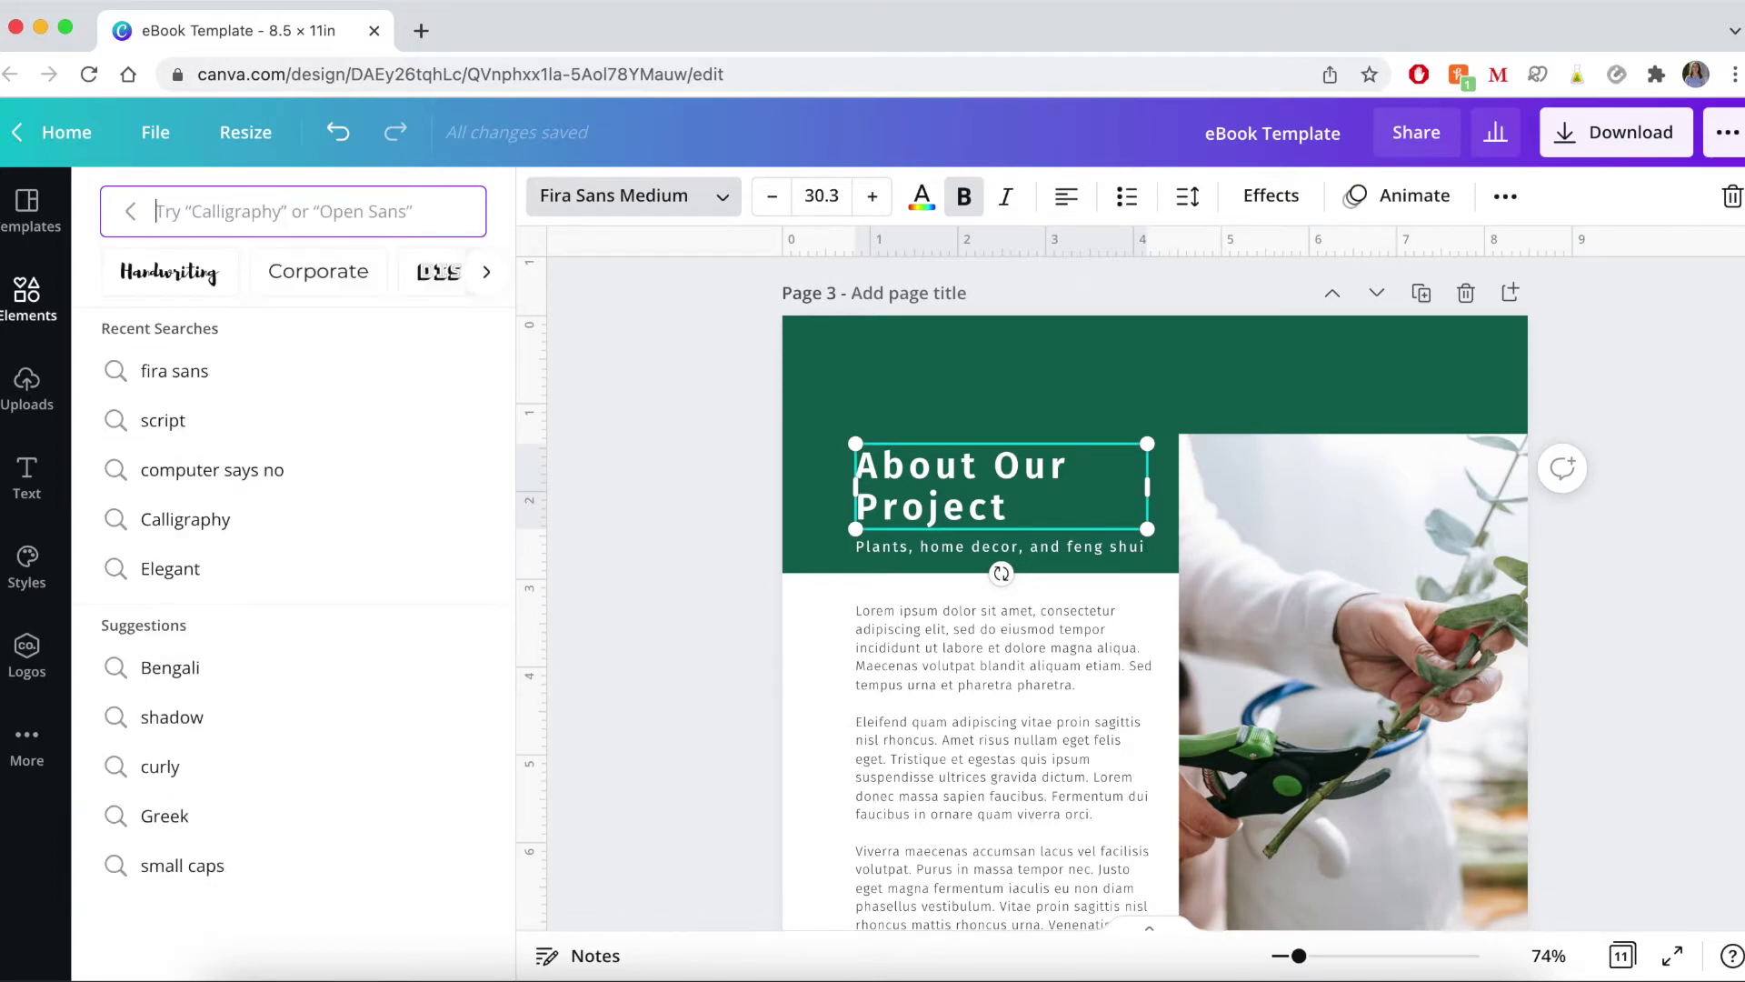
Step: Search the fonts for "script", look through the matching typefaces and clear the search
{"action": "type", "text": "script"}
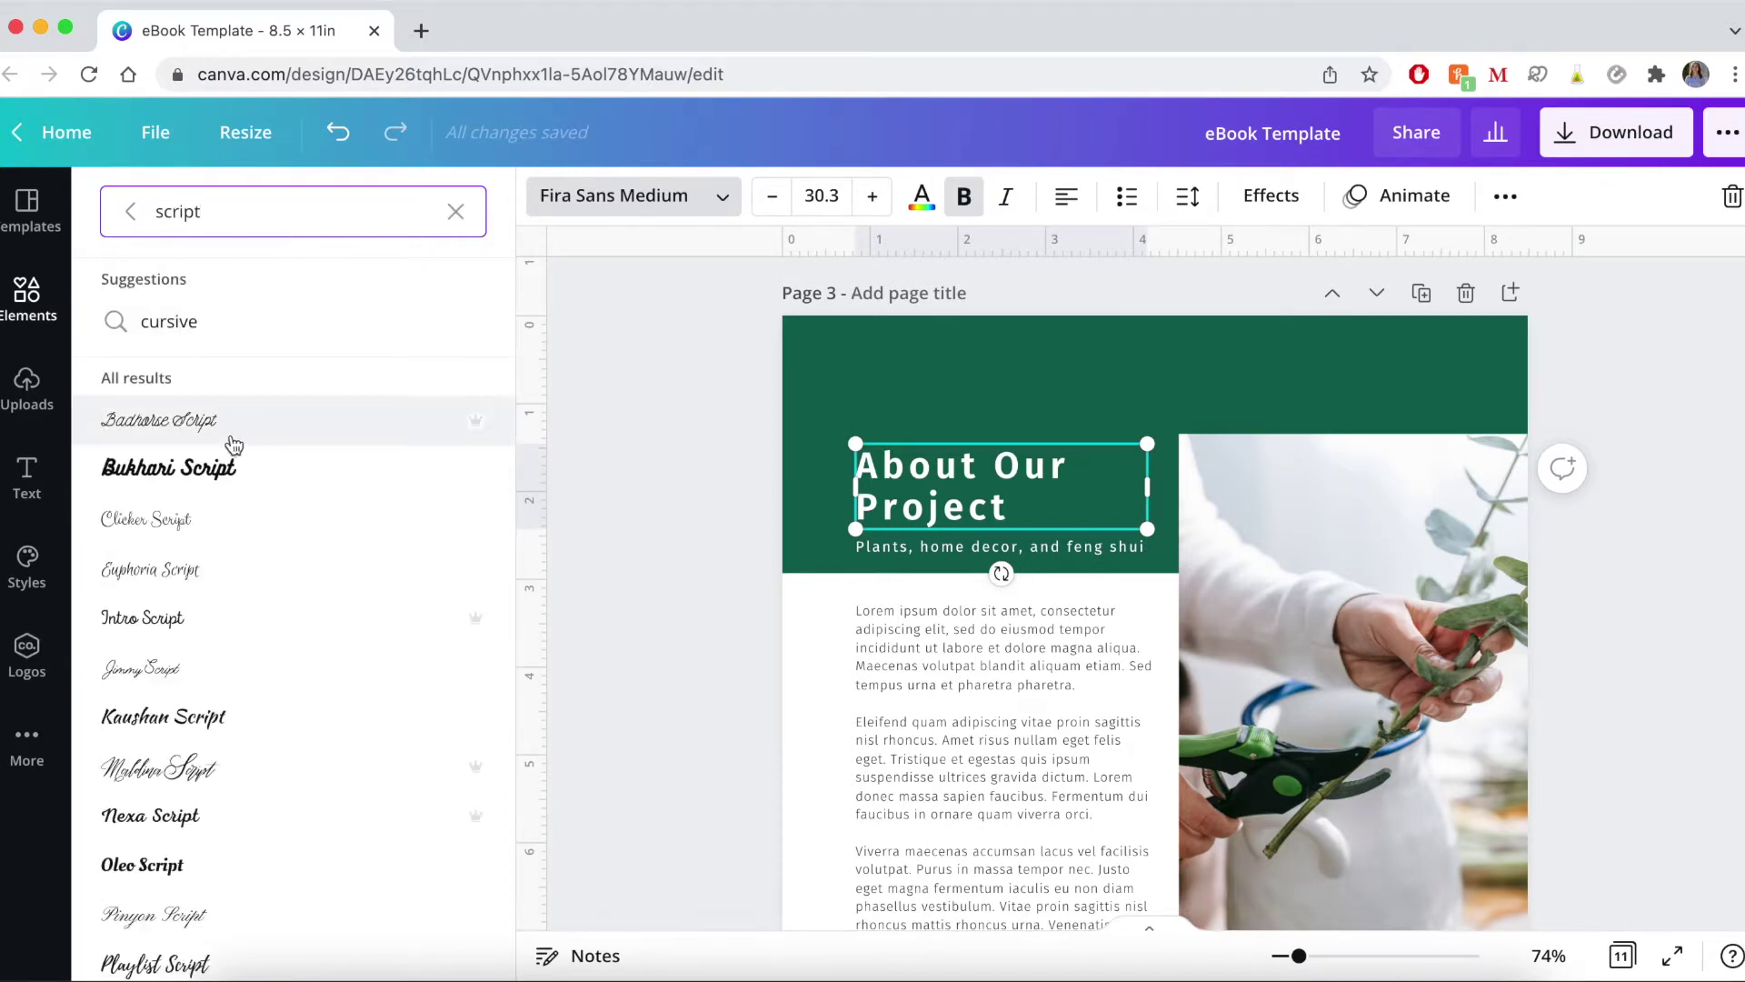
{"action": "scroll", "coordinate": [288, 728], "scroll_direction": "down", "scroll_amount": 2}
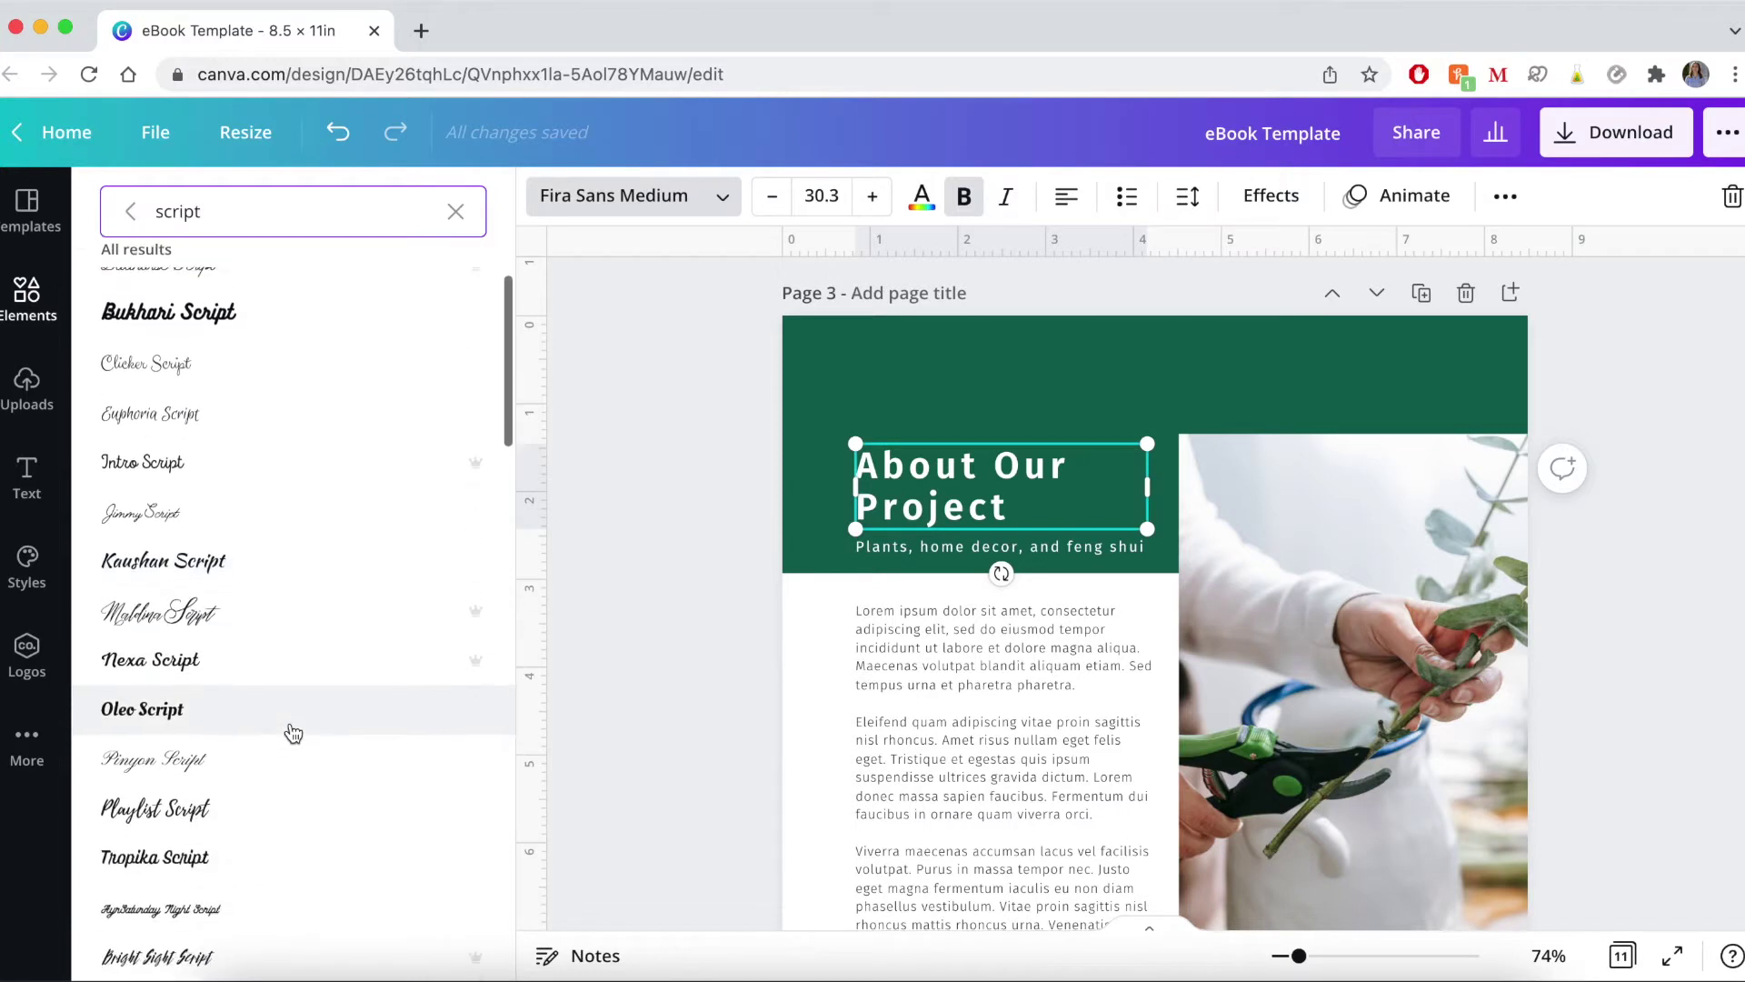
{"action": "scroll", "coordinate": [309, 531], "scroll_direction": "up", "scroll_amount": 2}
{"action": "left_click", "coordinate": [456, 211]}
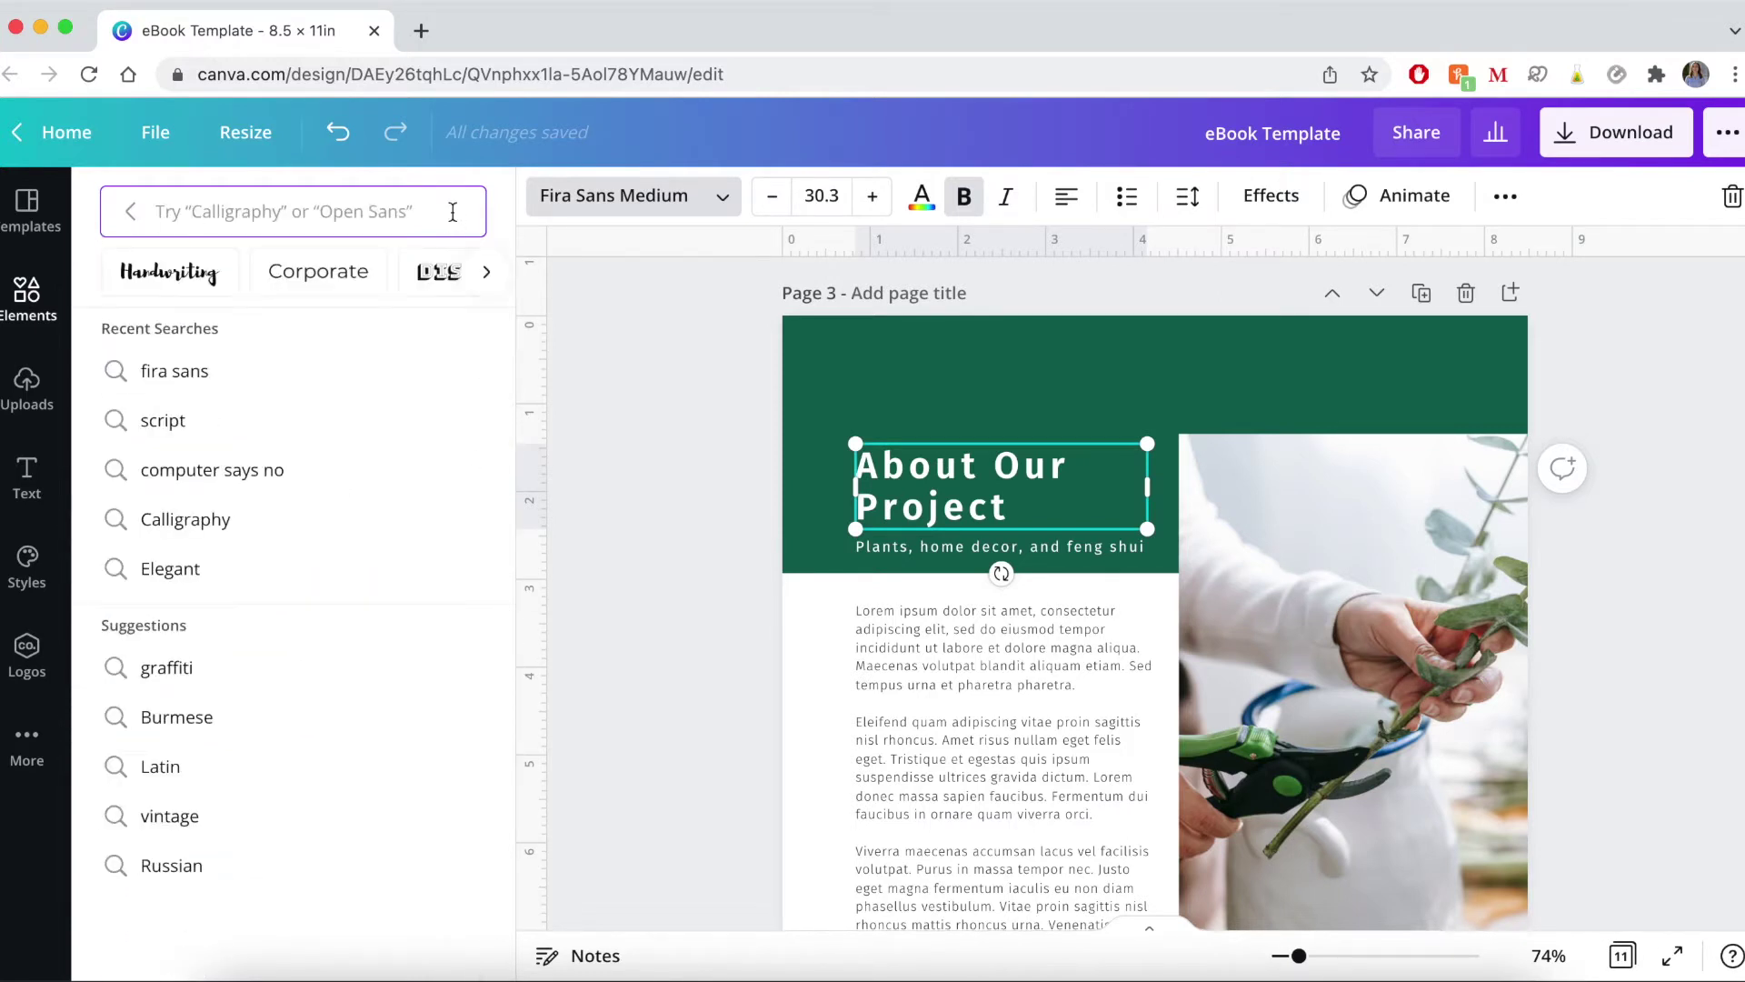
Step: Set the "About Our Project" heading's font size to 28 and raise it to 30
{"action": "left_click", "coordinate": [825, 194]}
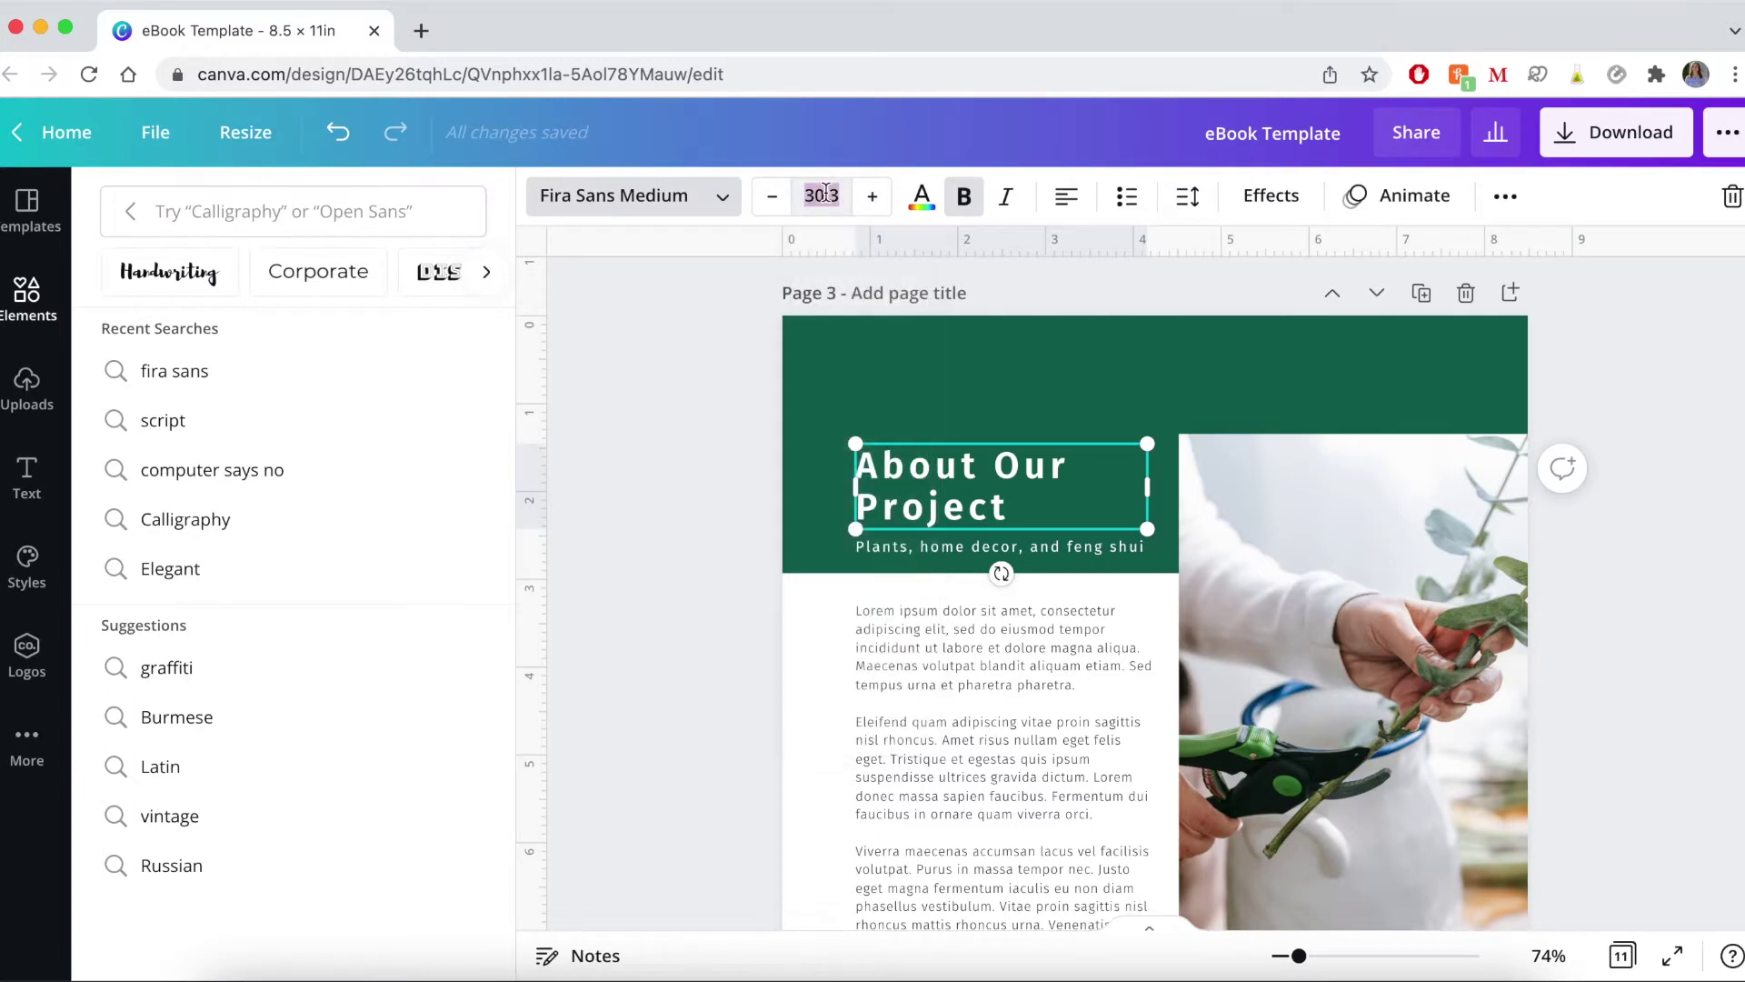
{"action": "type", "text": "28"}
{"action": "key", "text": "Return"}
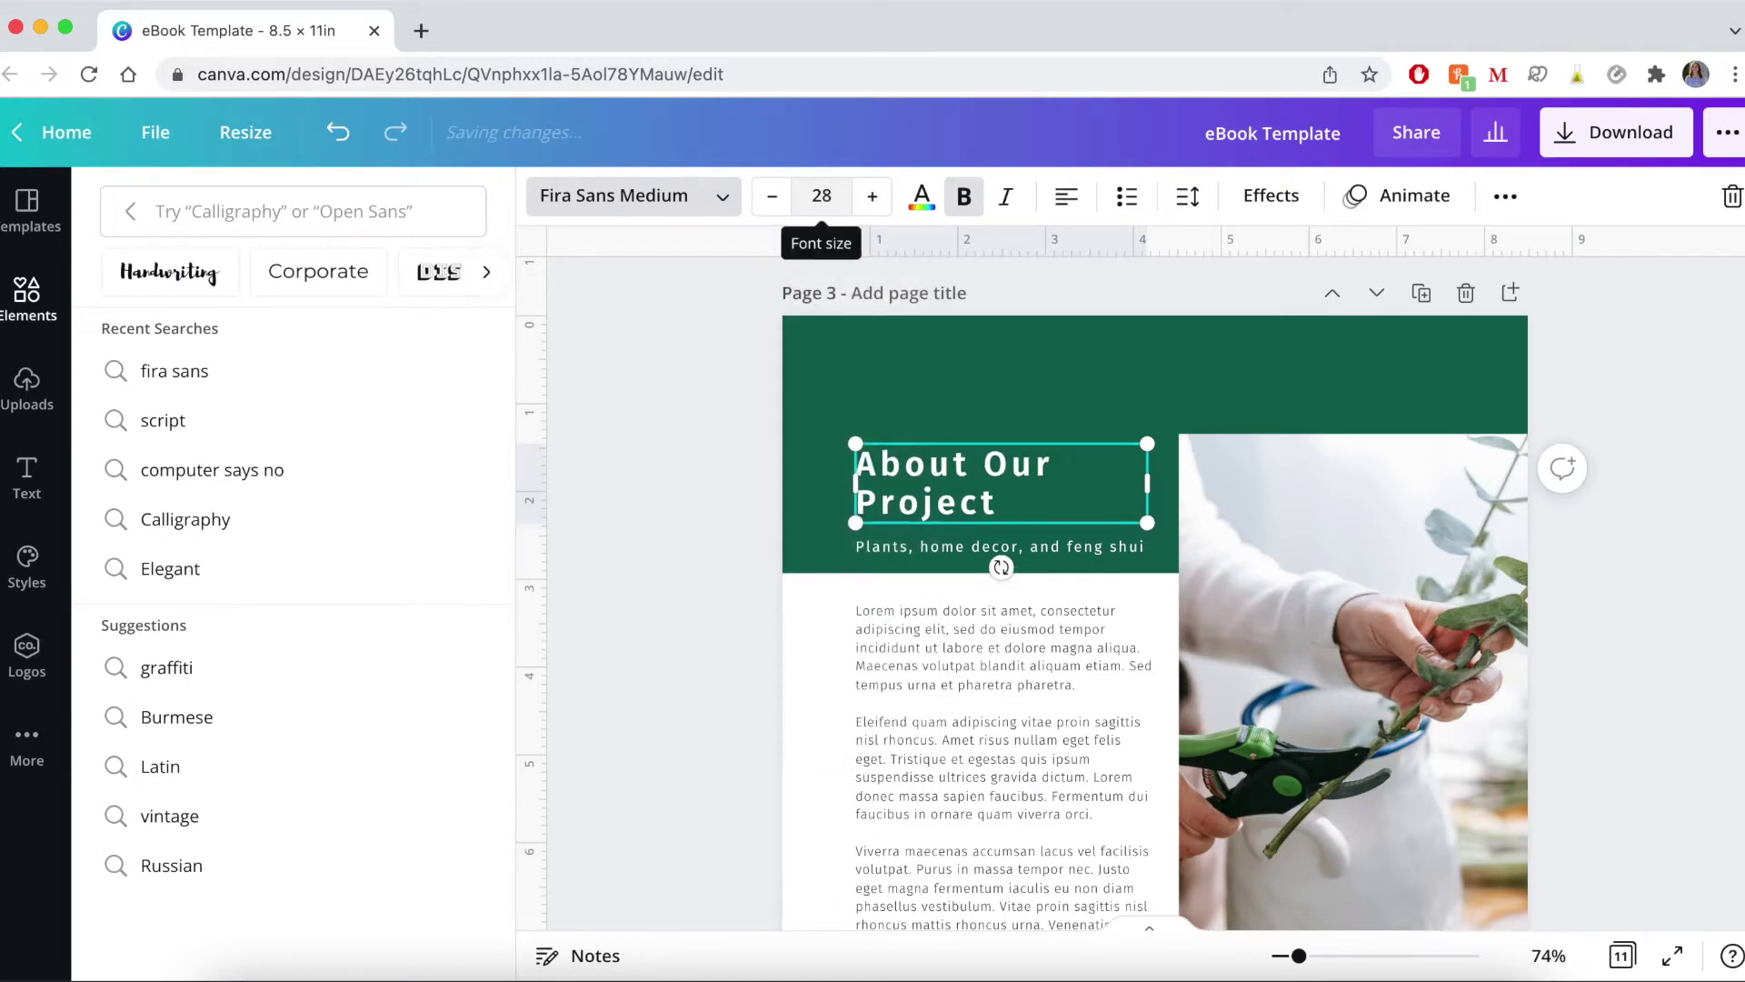
{"action": "left_click", "coordinate": [872, 195]}
{"action": "left_click", "coordinate": [872, 196]}
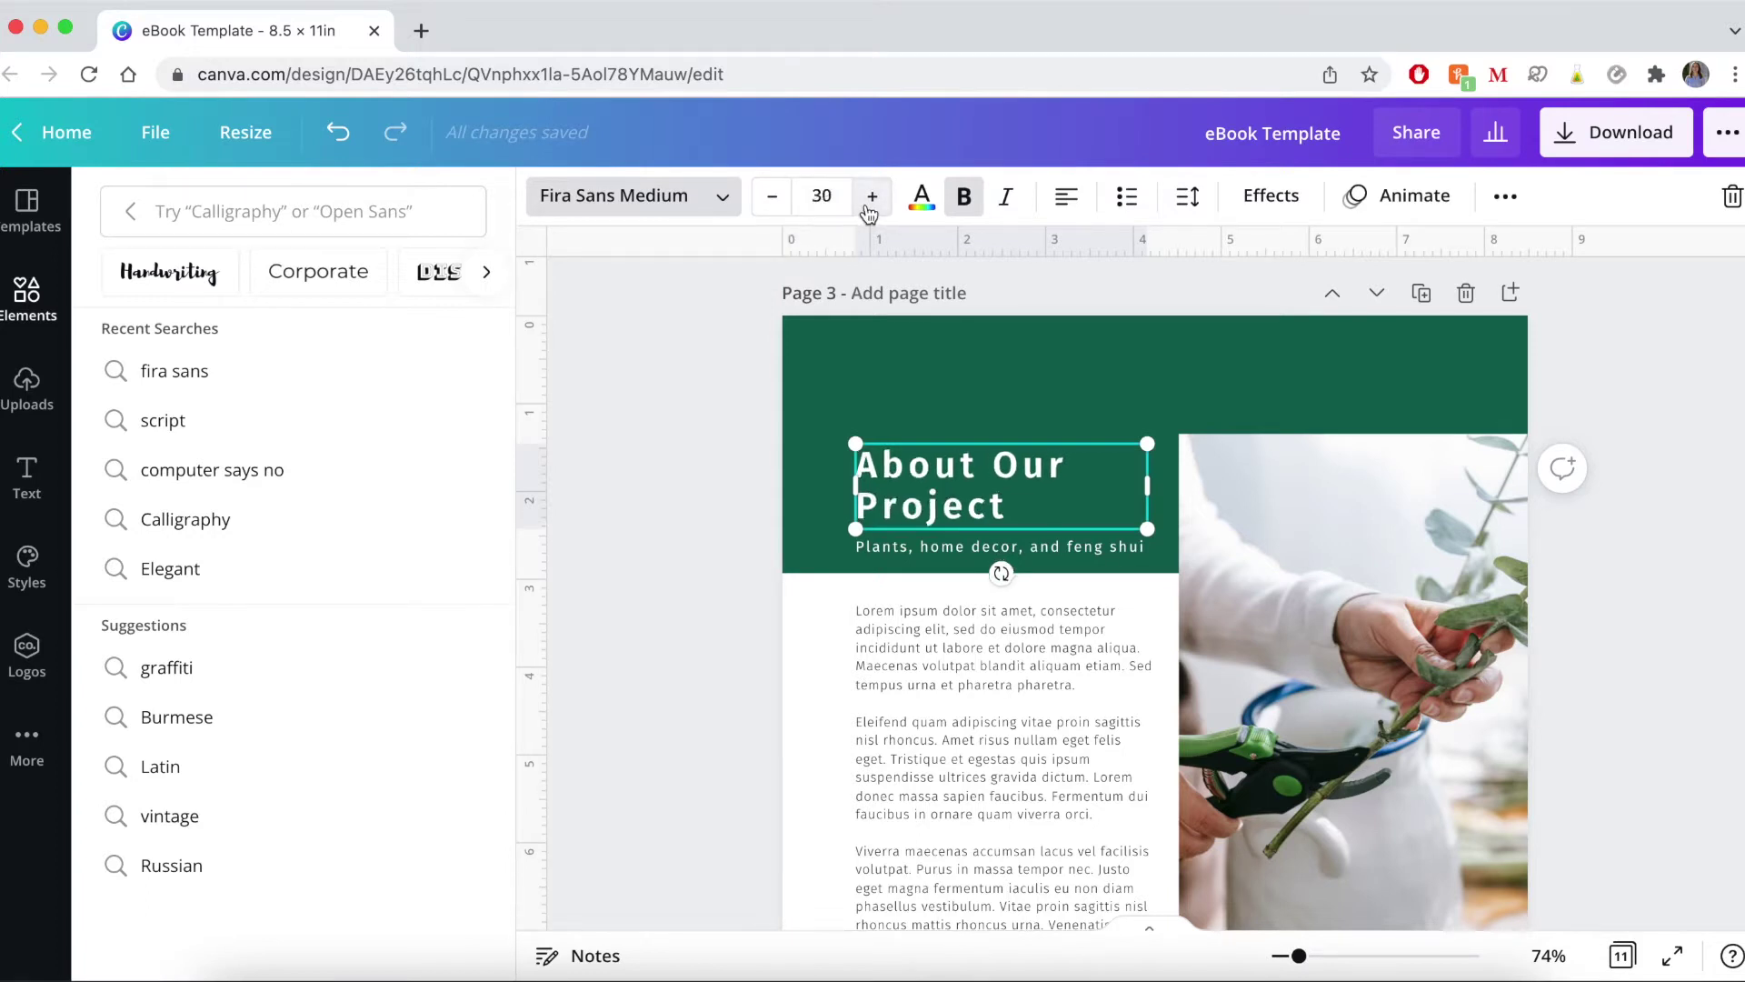
Step: Search the colors for "light green" and apply the light green of the Green Lemons palette to the "About Our Project" heading
{"action": "left_click", "coordinate": [924, 207]}
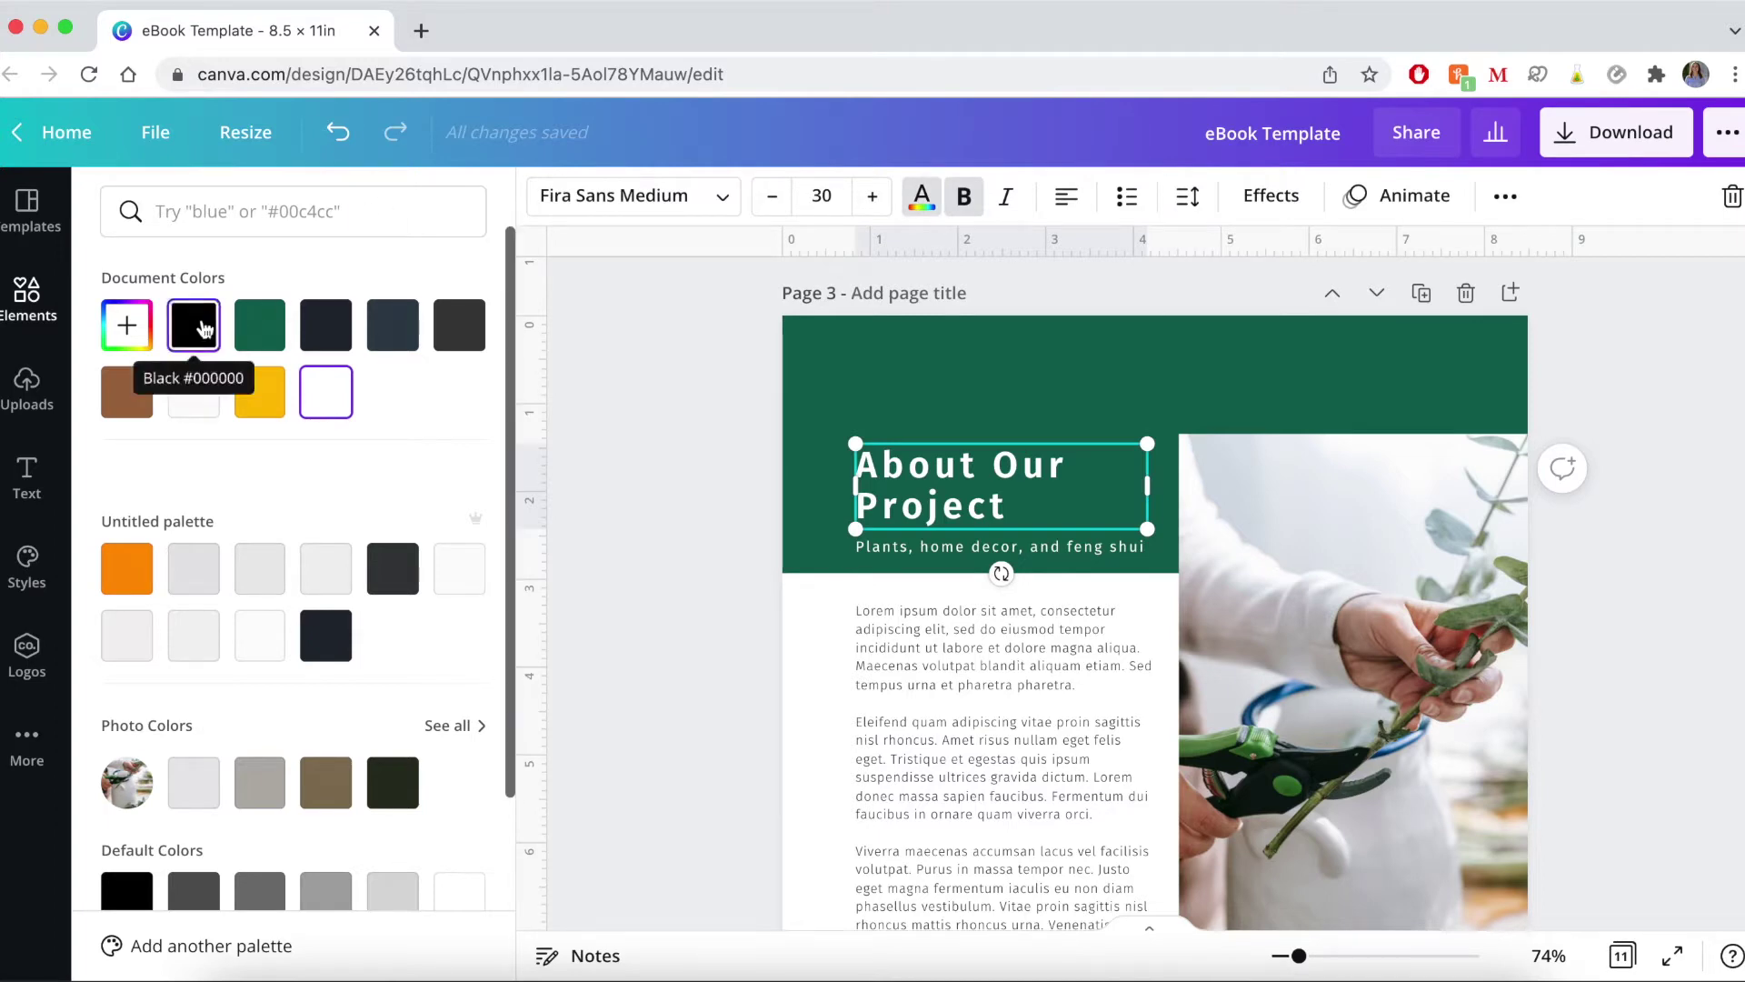
{"action": "left_click", "coordinate": [198, 218]}
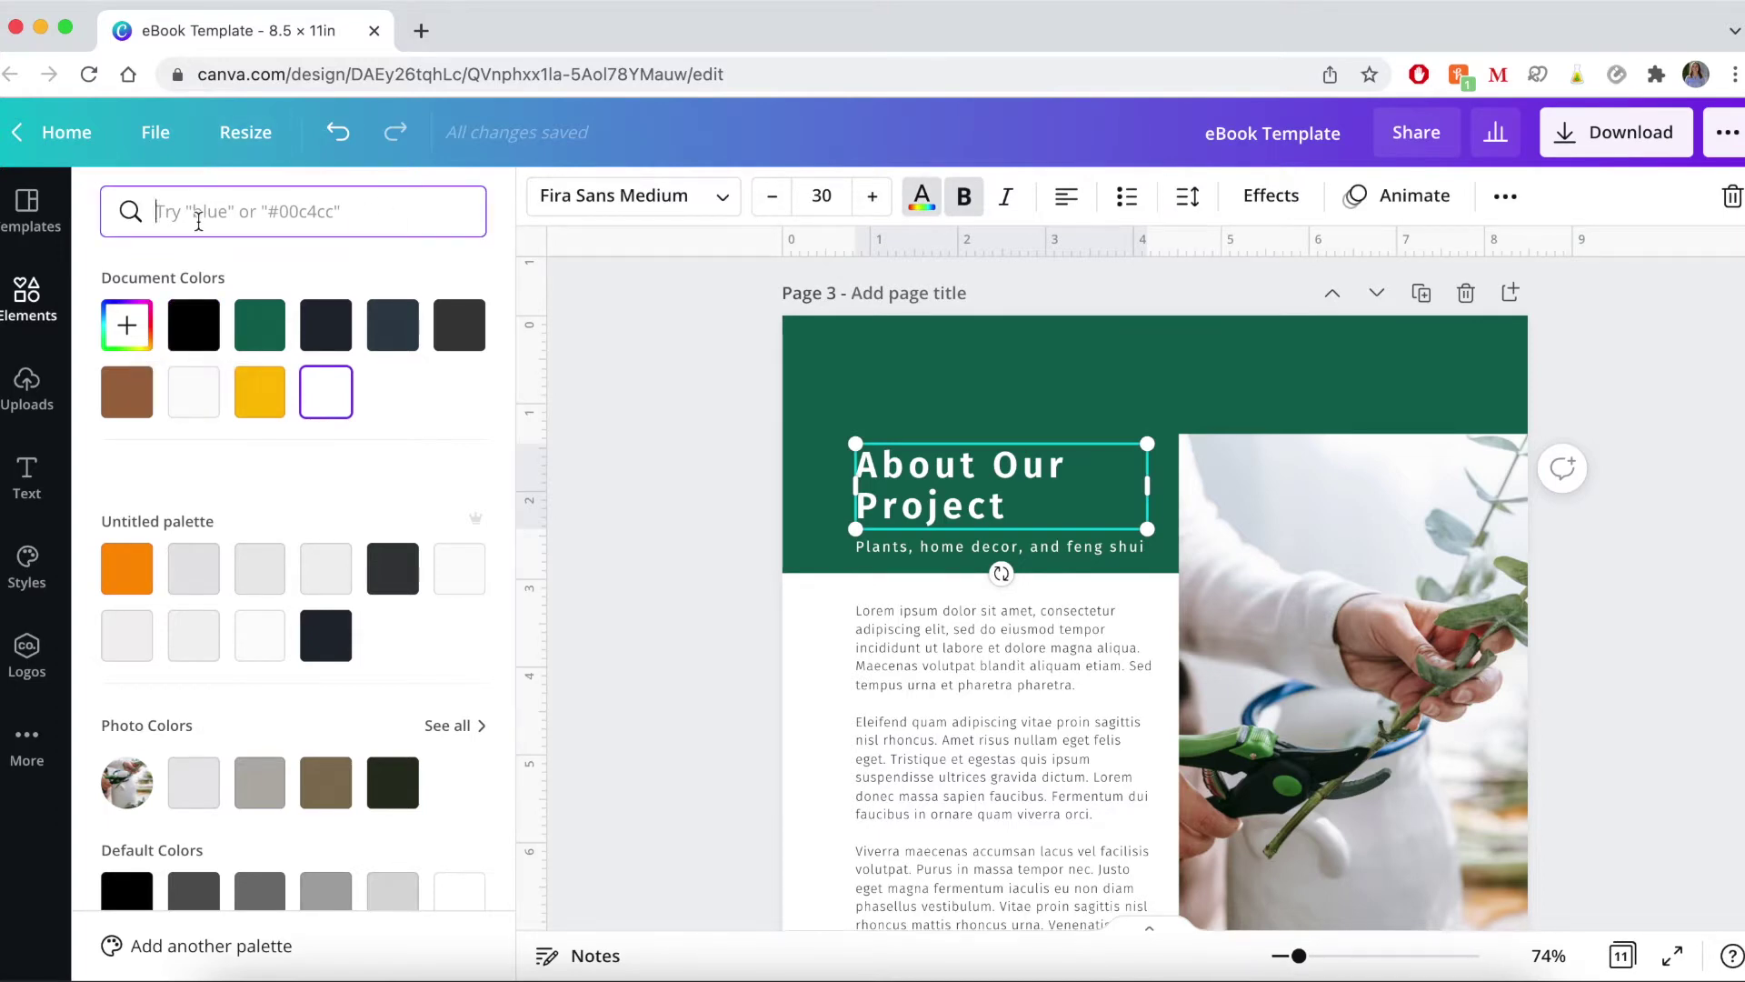
{"action": "type", "text": "lig"}
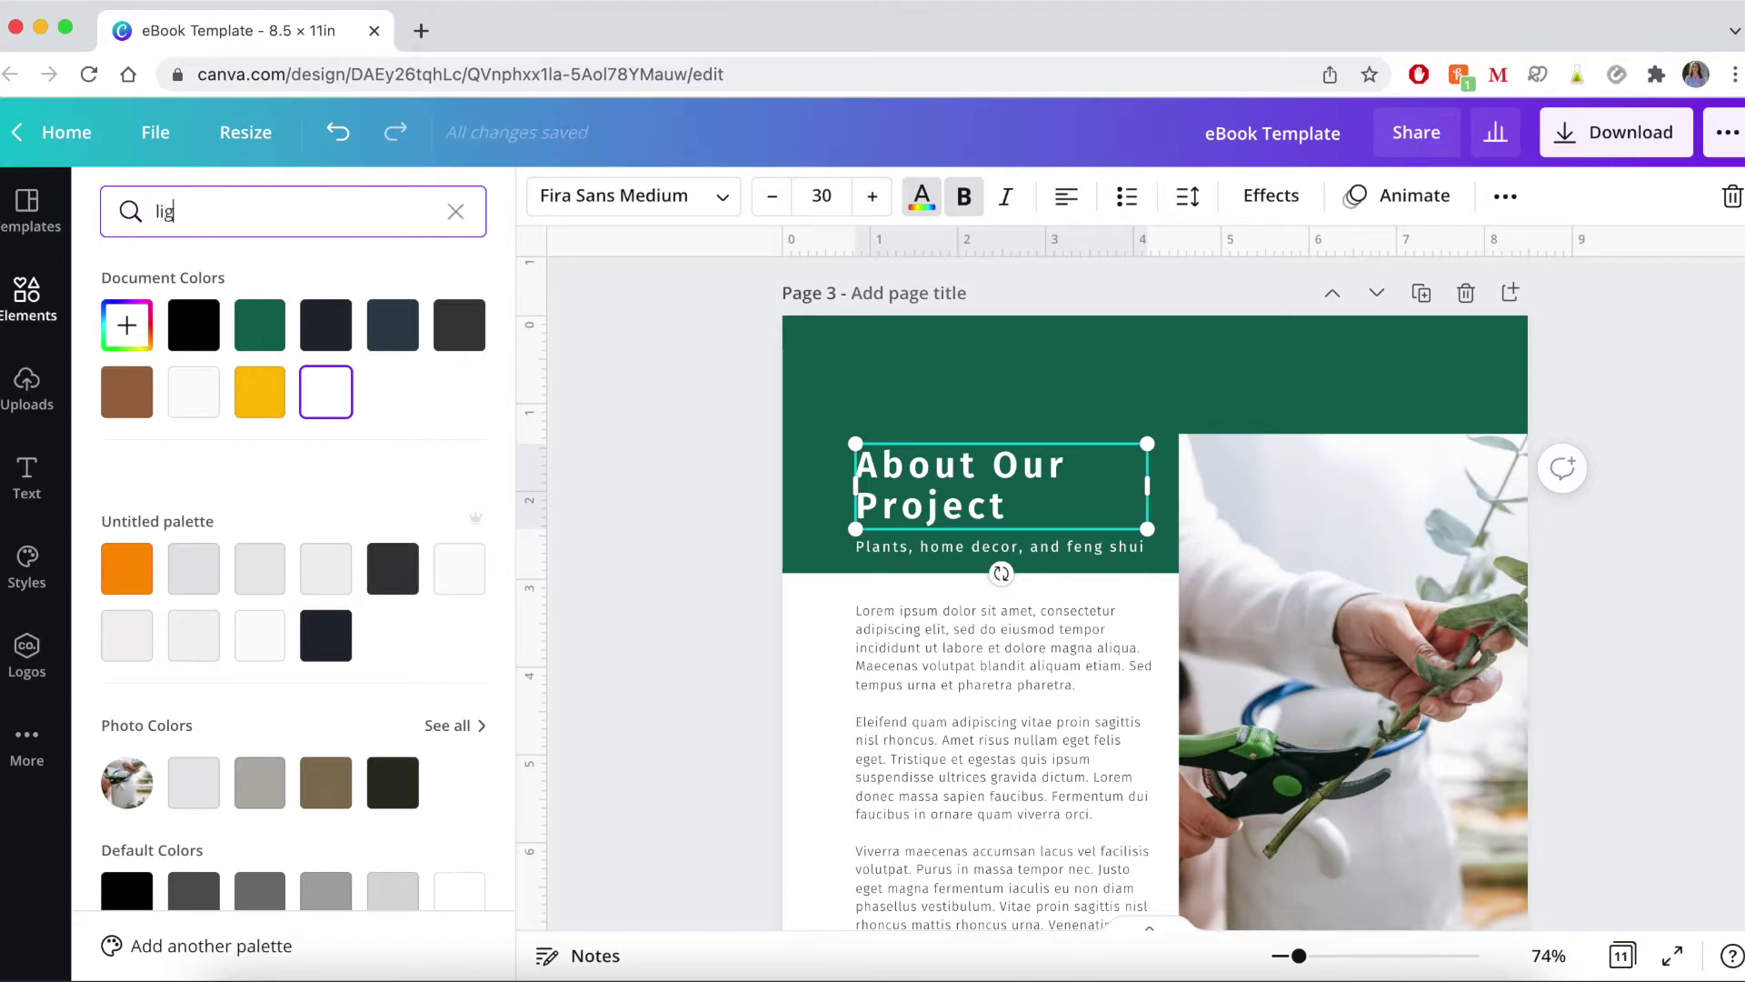
{"action": "type", "text": "ht green"}
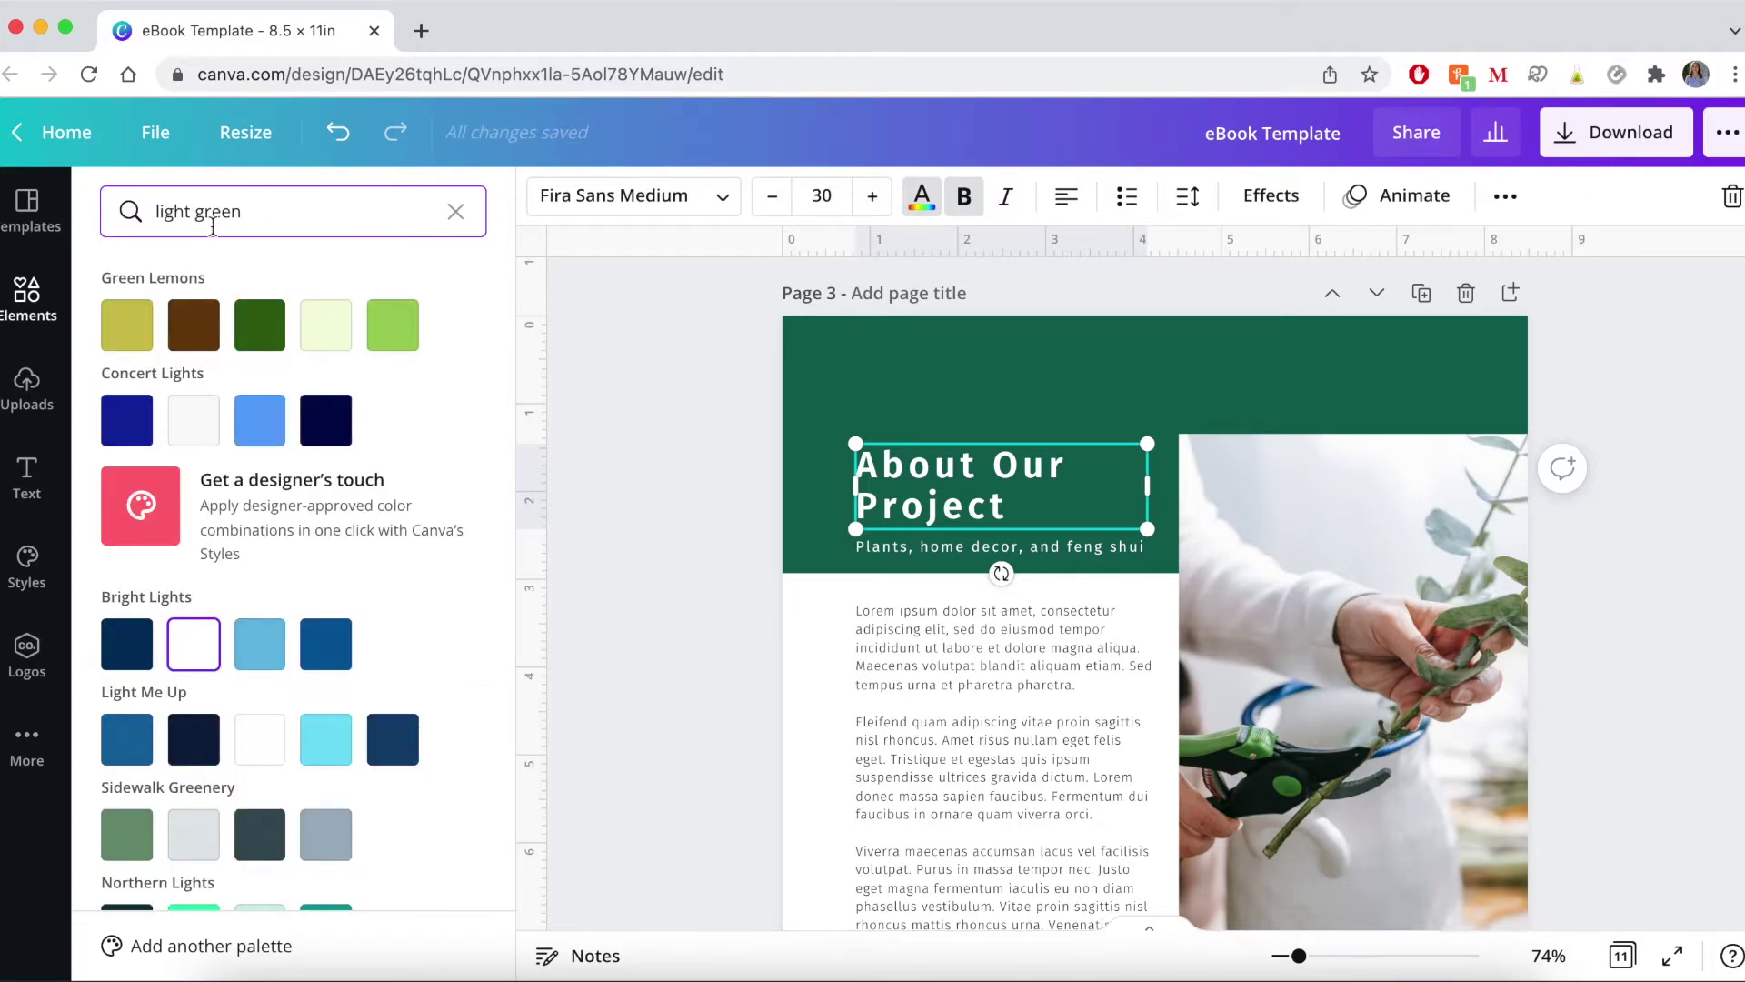
{"action": "scroll", "coordinate": [400, 498], "scroll_direction": "down", "scroll_amount": 5}
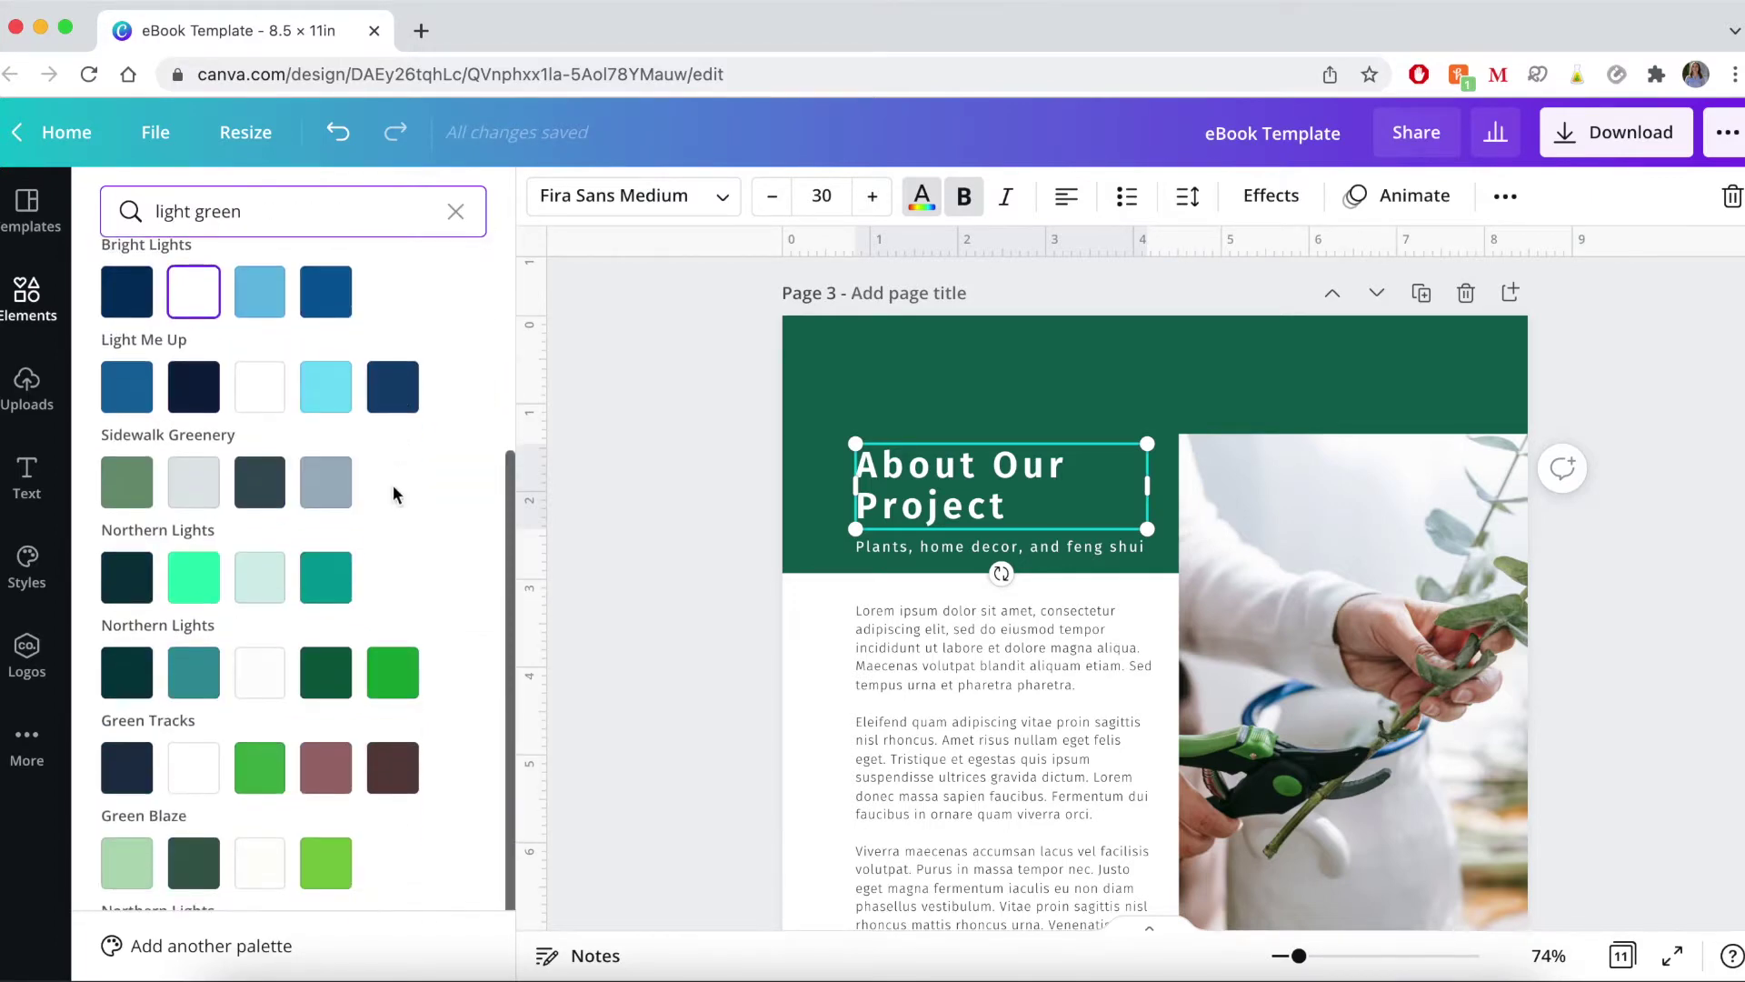
{"action": "scroll", "coordinate": [331, 499], "scroll_direction": "up", "scroll_amount": 5}
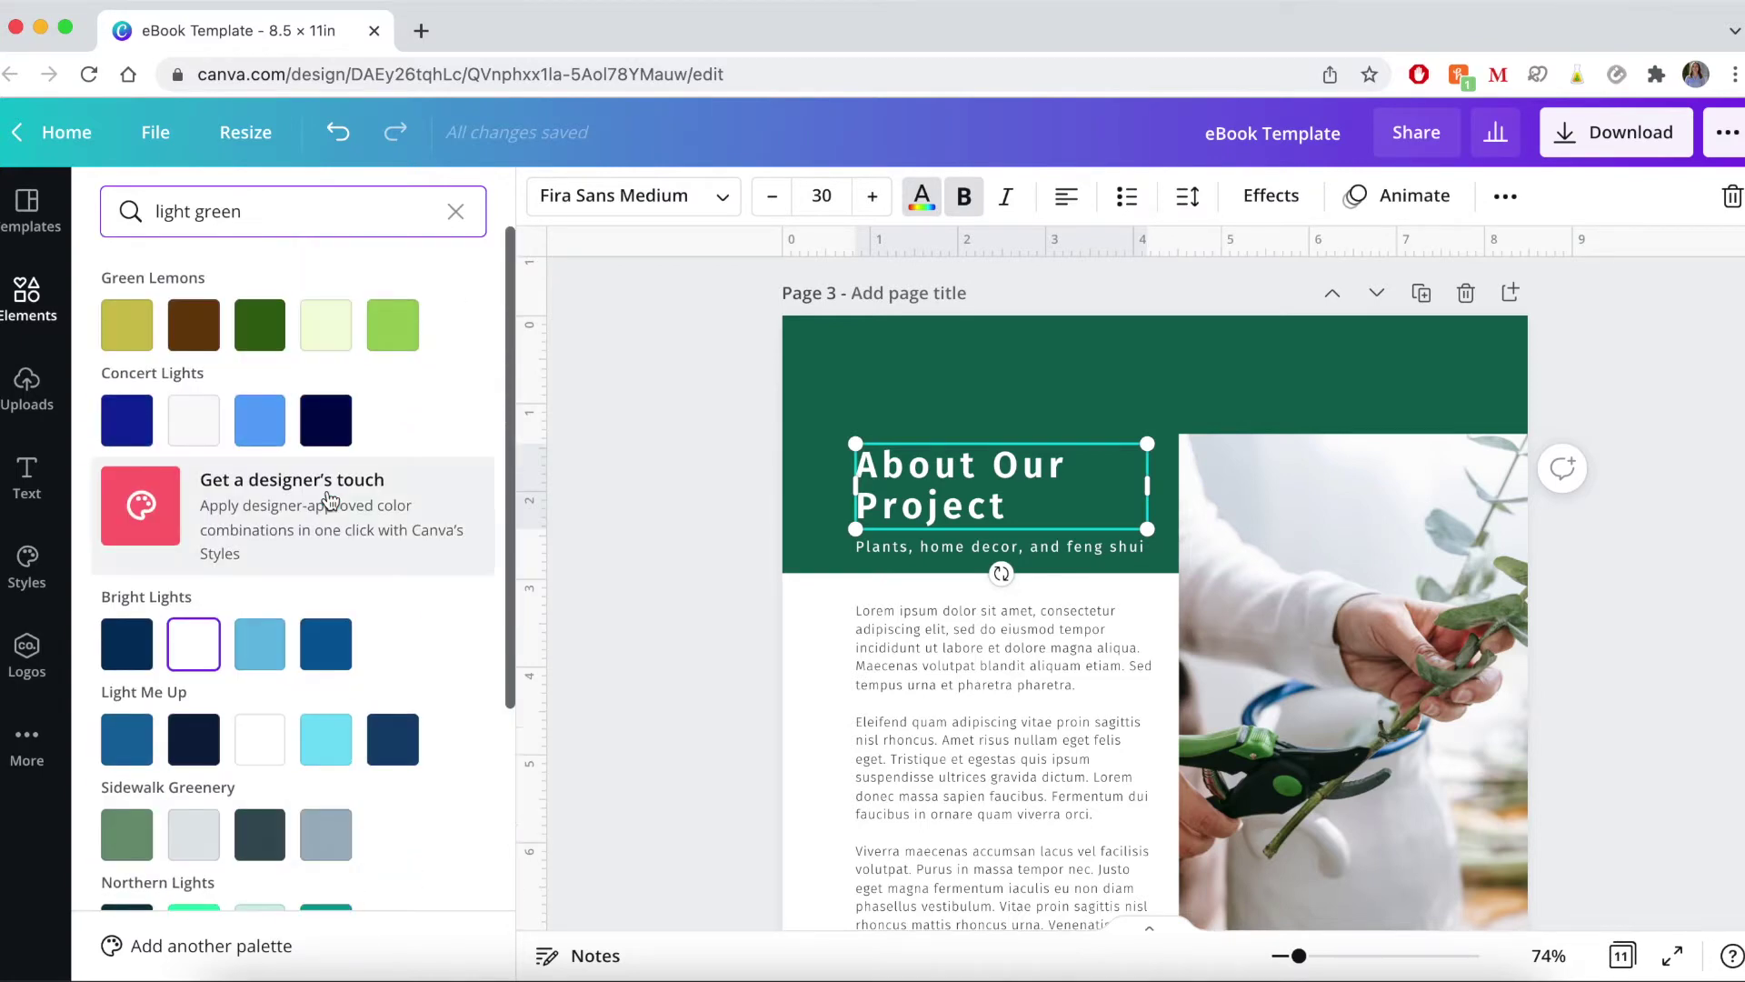
{"action": "left_click", "coordinate": [396, 334]}
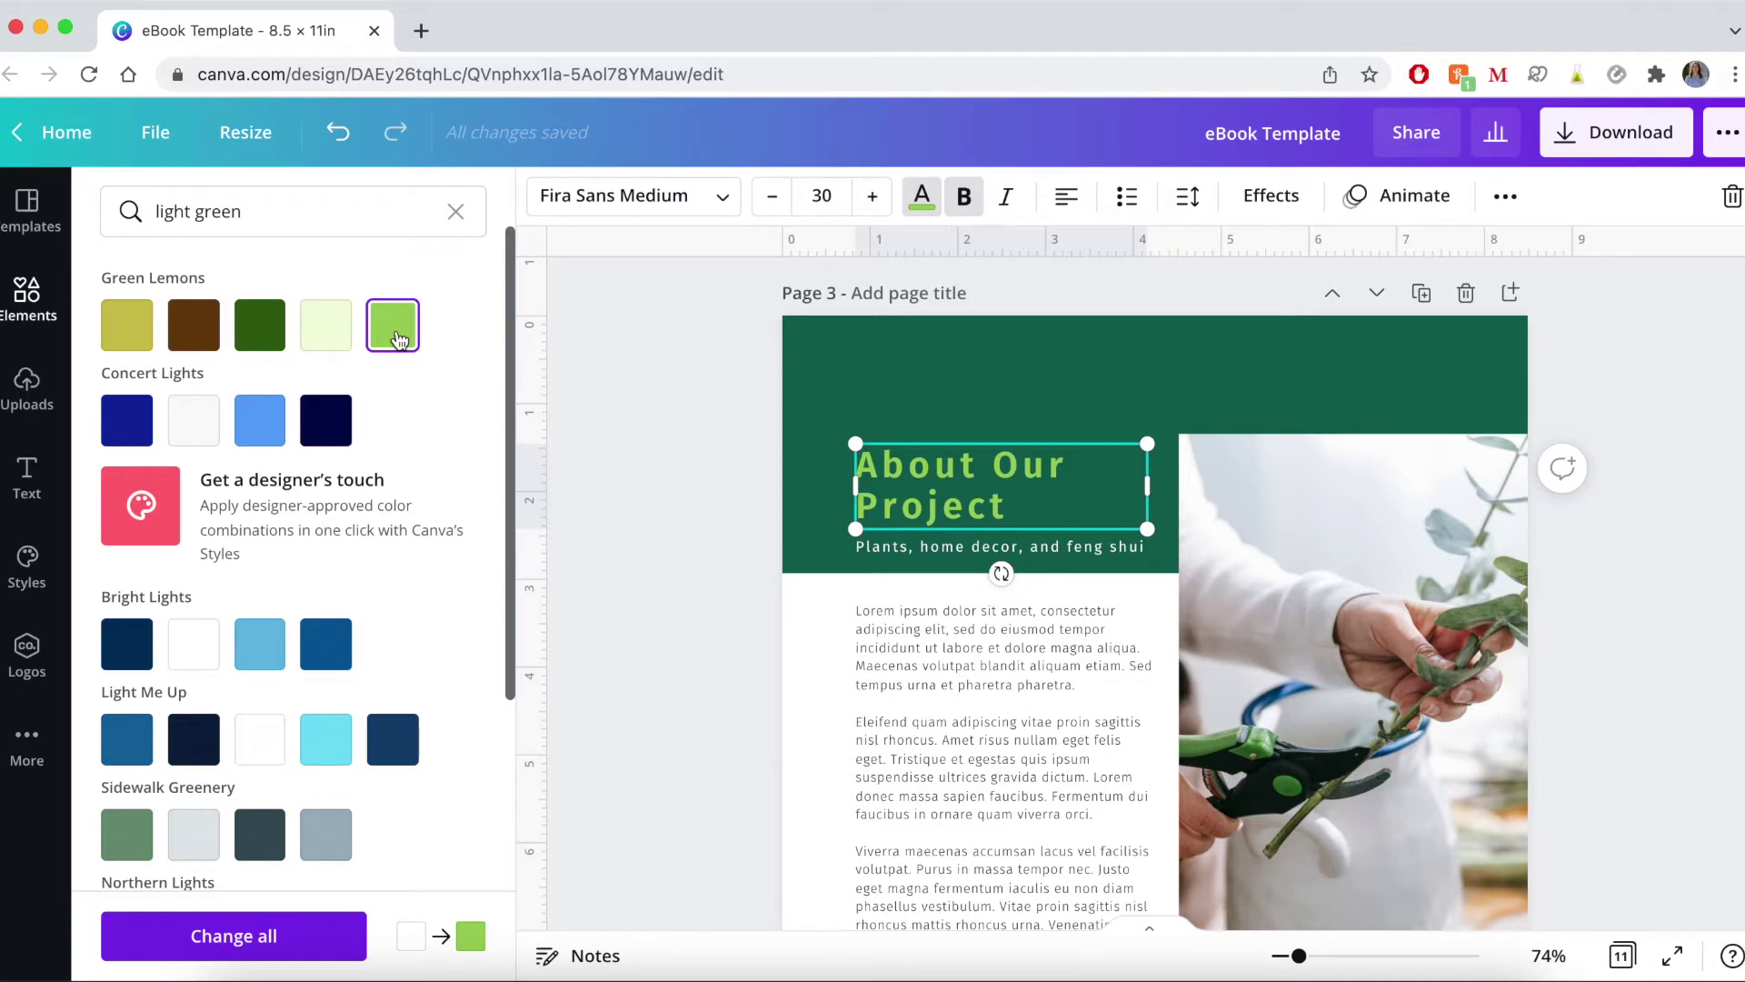
Step: Replace white with the heading's light green across all pages and check the text on page 4
{"action": "scroll", "coordinate": [372, 570], "scroll_direction": "down", "scroll_amount": 2}
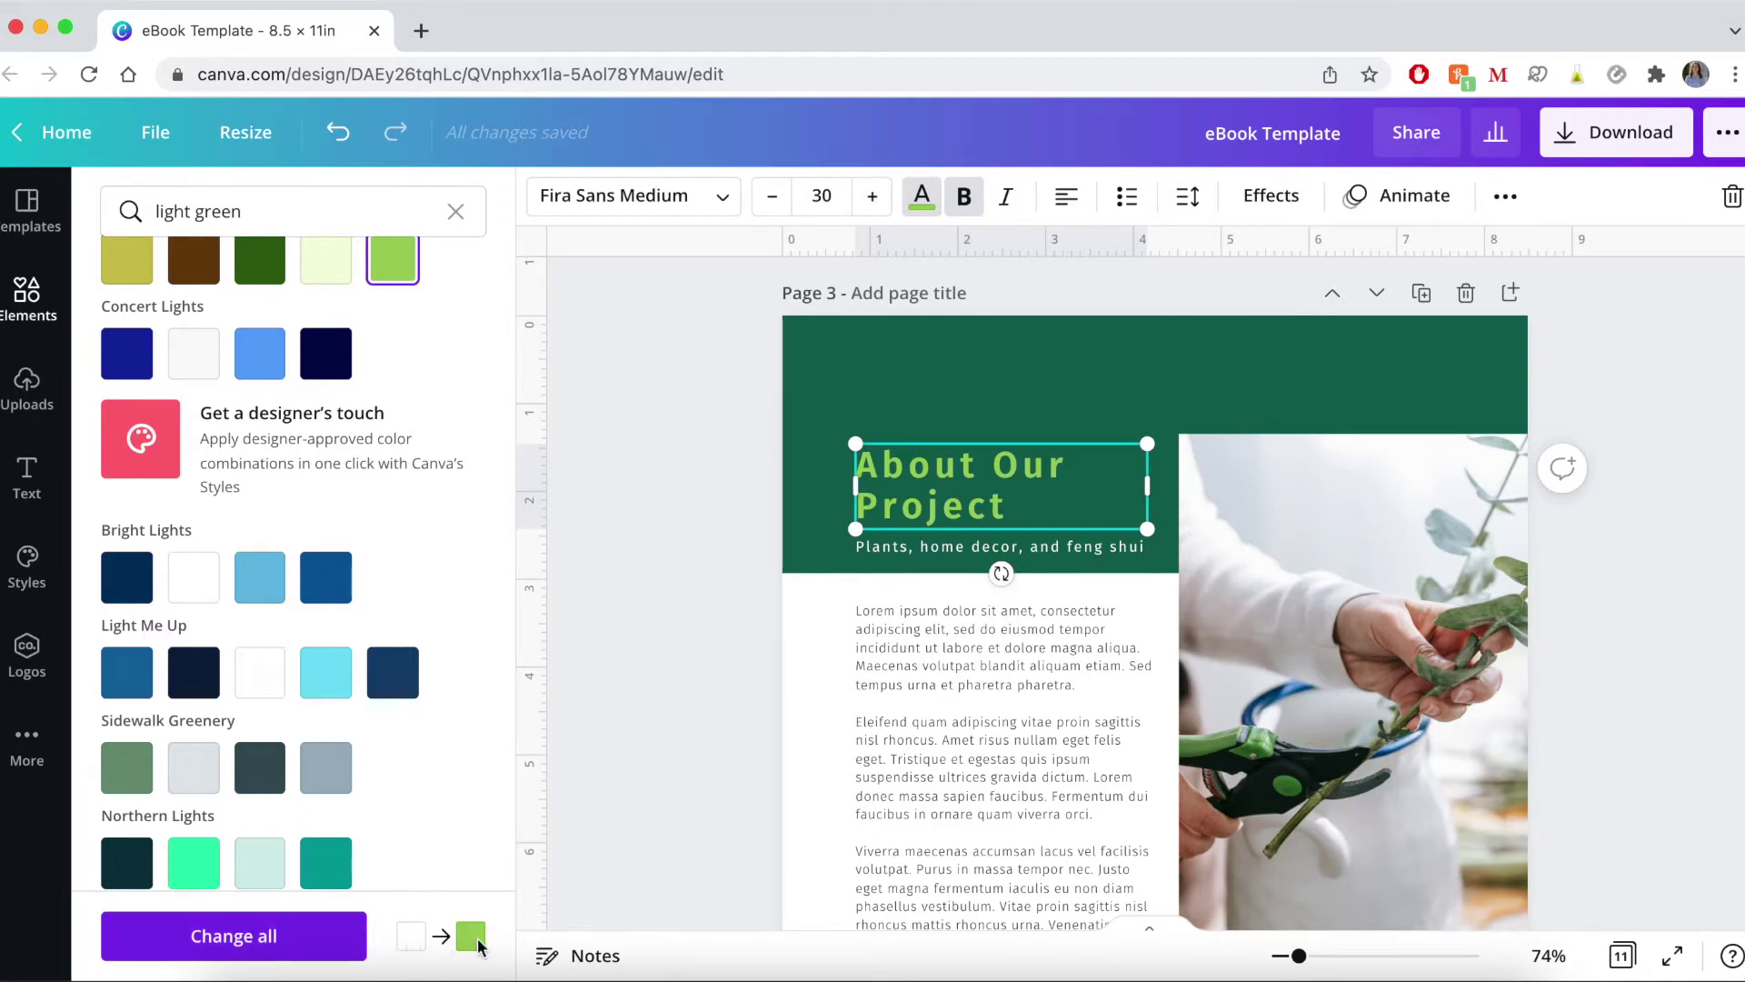
{"action": "left_click", "coordinate": [304, 944]}
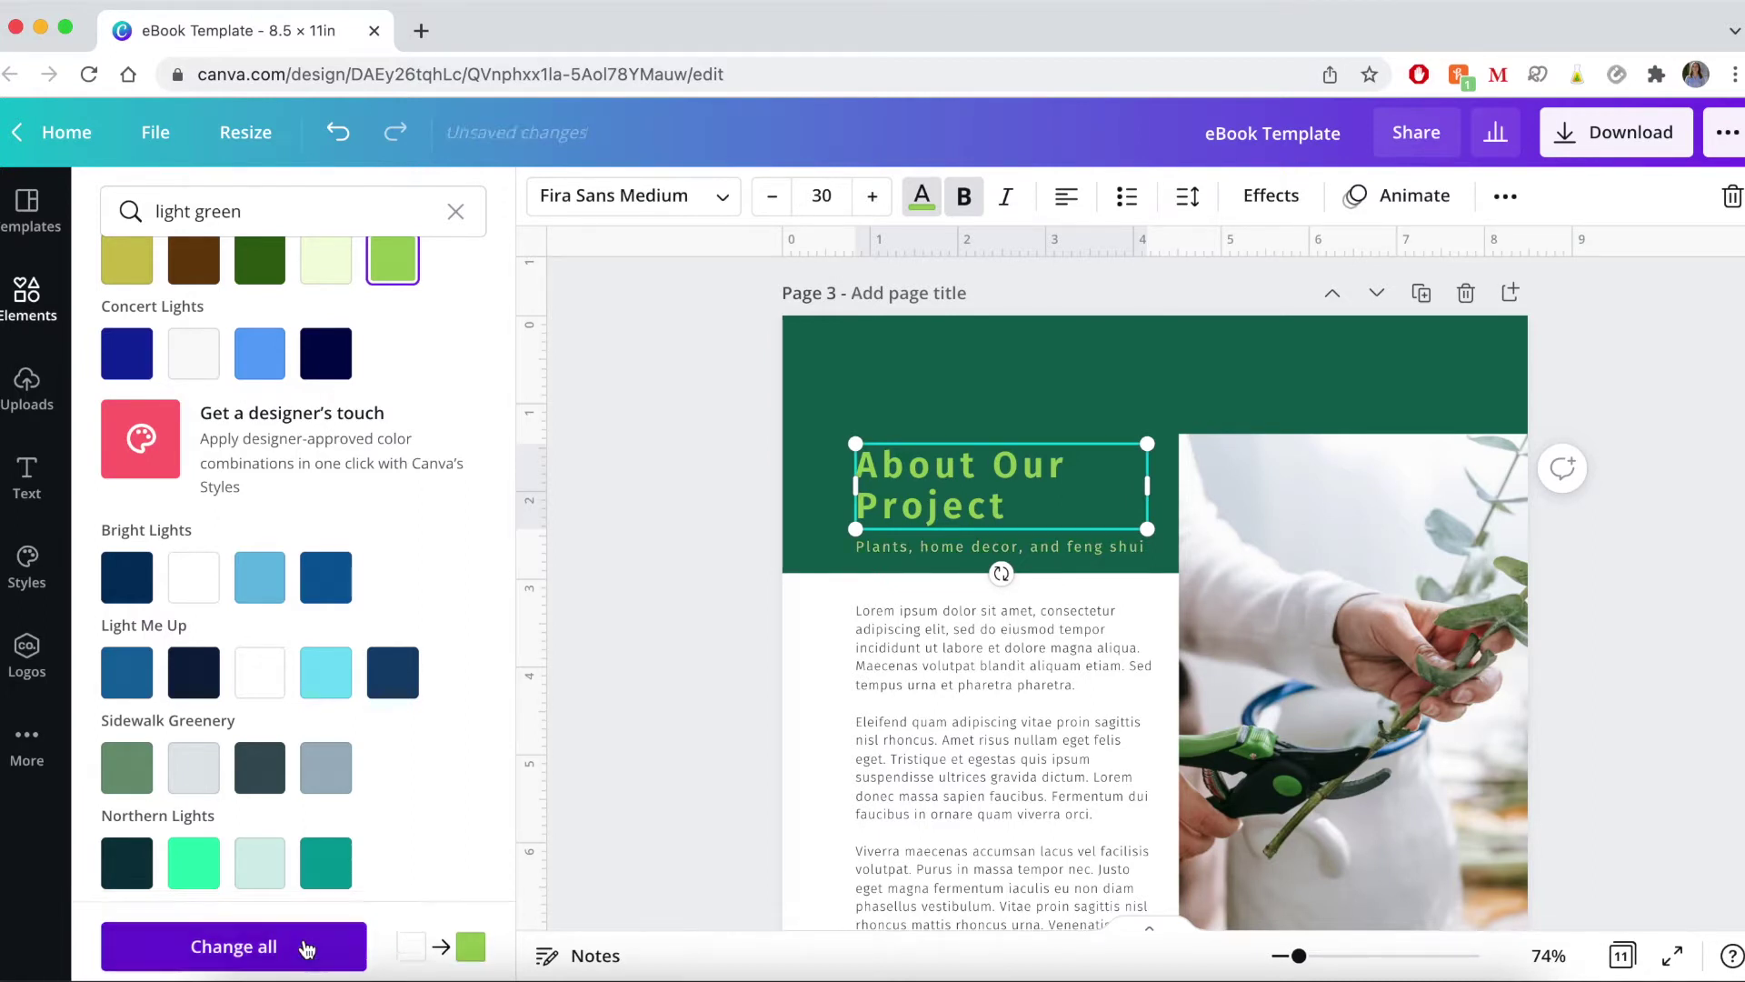
{"action": "scroll", "coordinate": [727, 636], "scroll_direction": "down", "scroll_amount": 9}
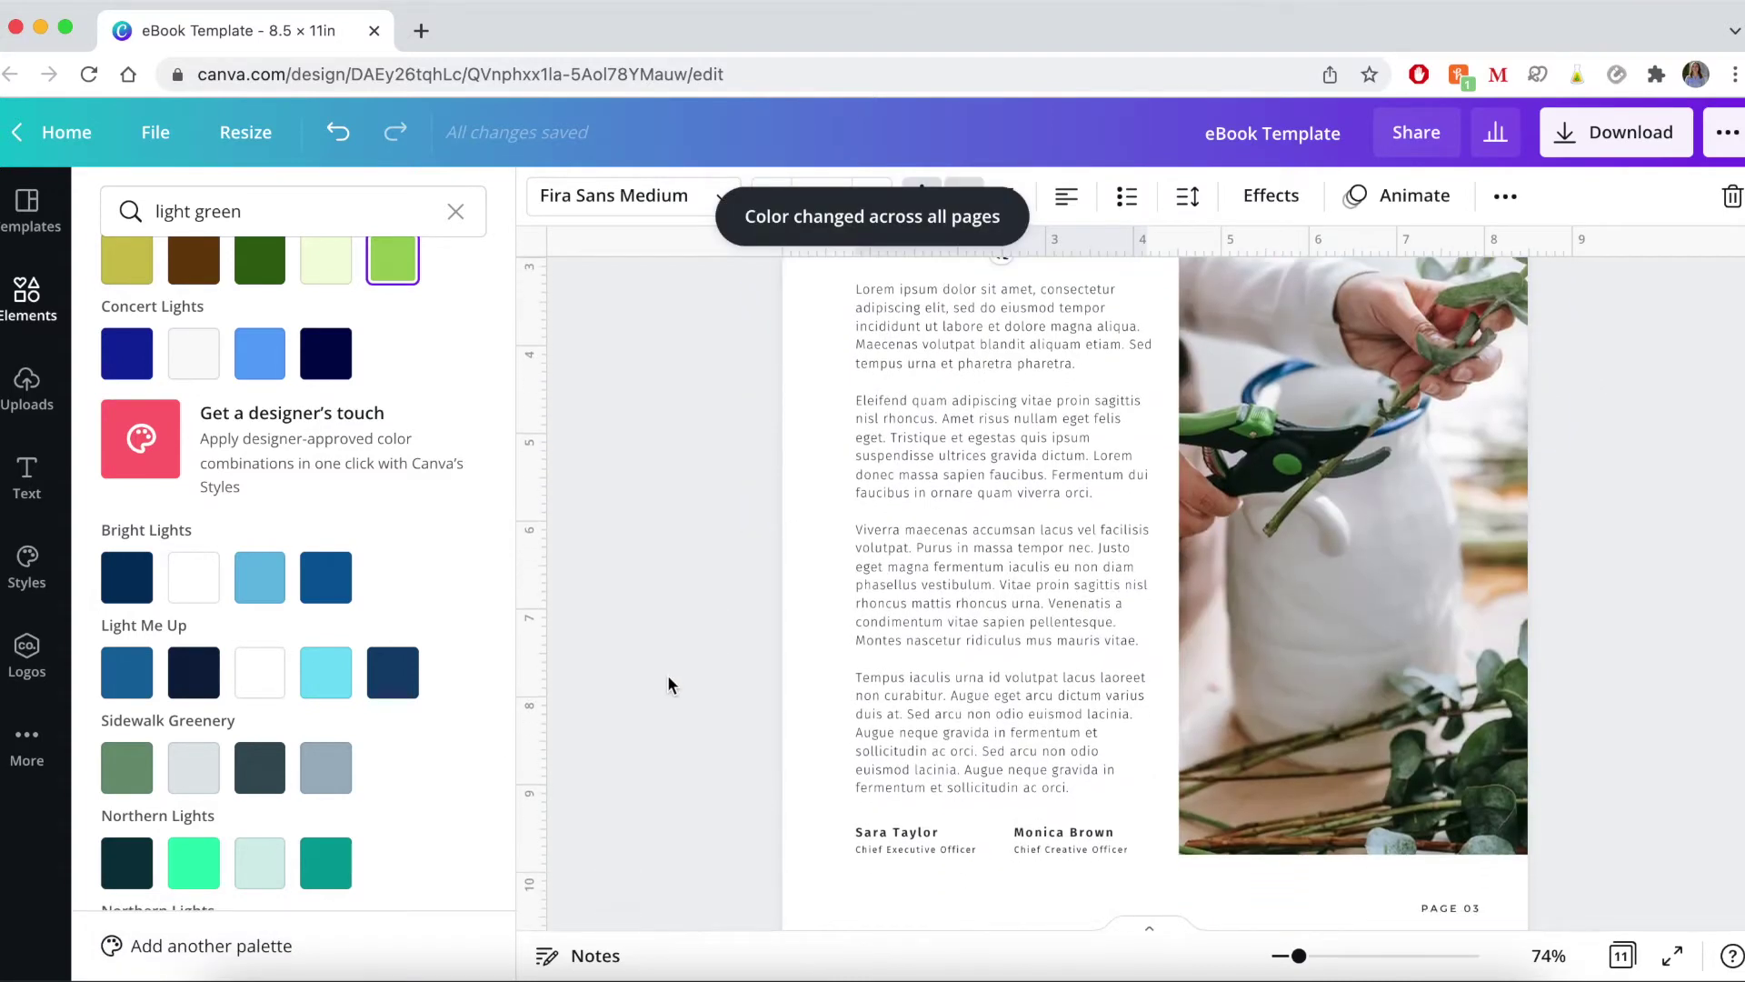
{"action": "scroll", "coordinate": [667, 674], "scroll_direction": "down", "scroll_amount": 1}
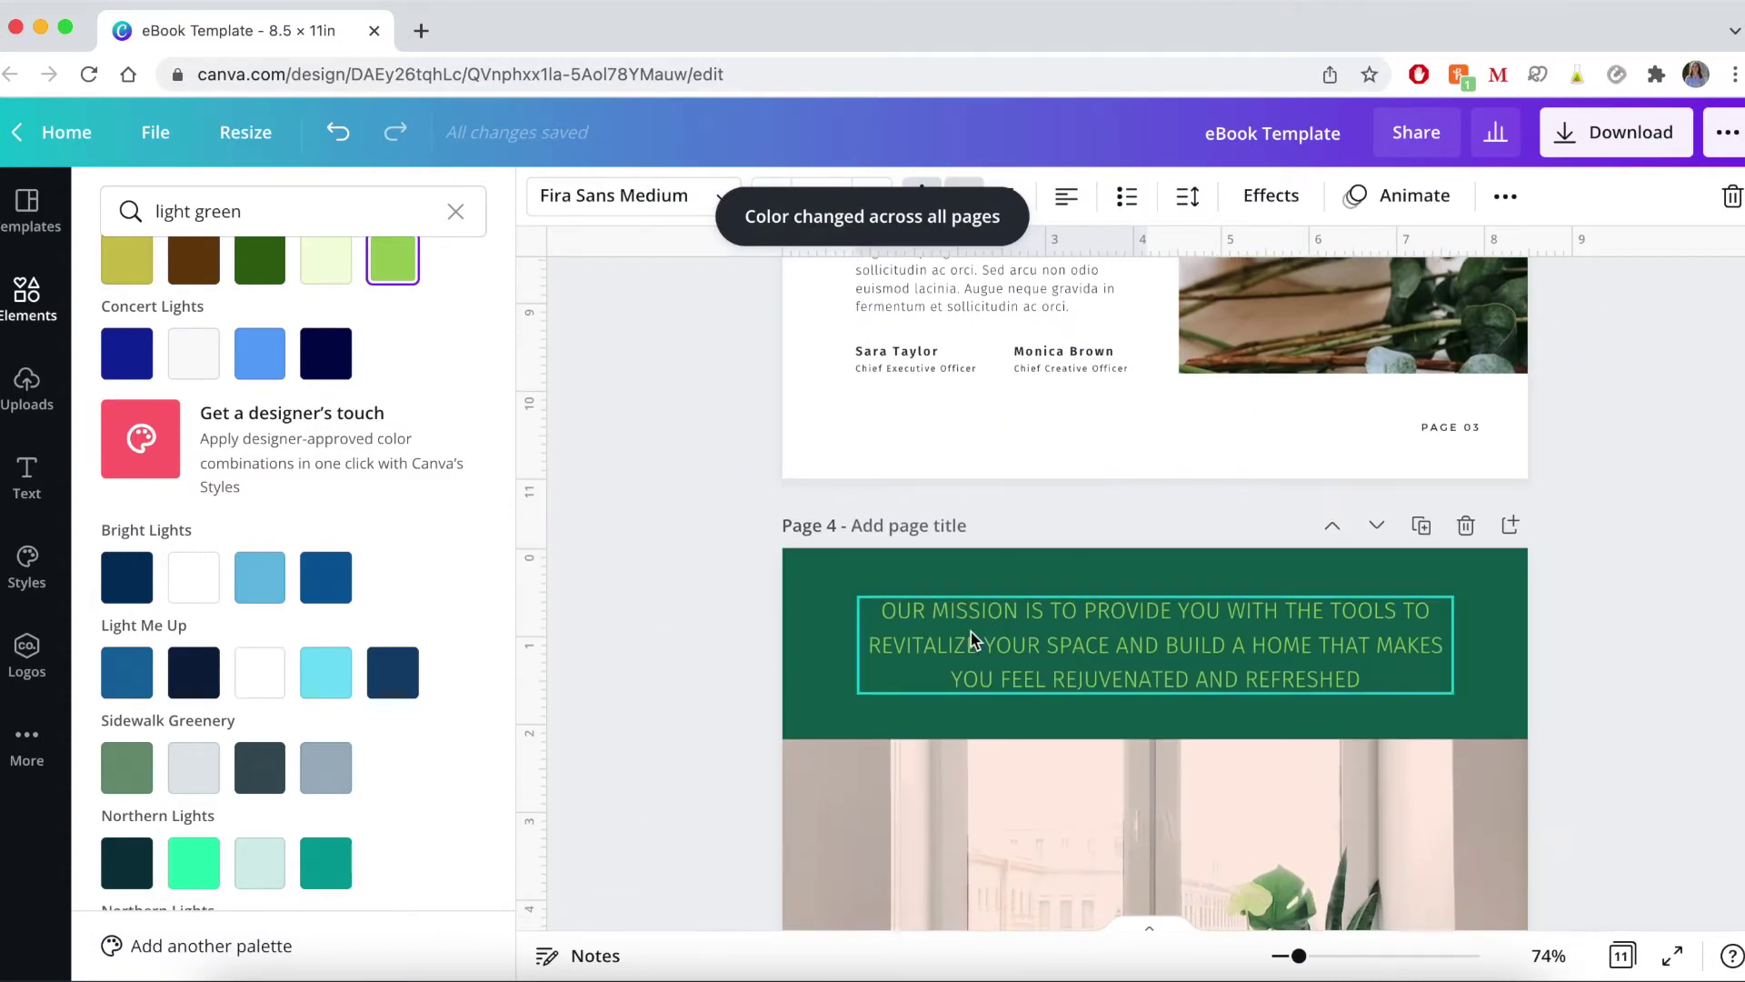
Step: Undo the color replacement across all pages, keeping the light green on the page 3 heading
{"action": "left_click", "coordinate": [340, 131]}
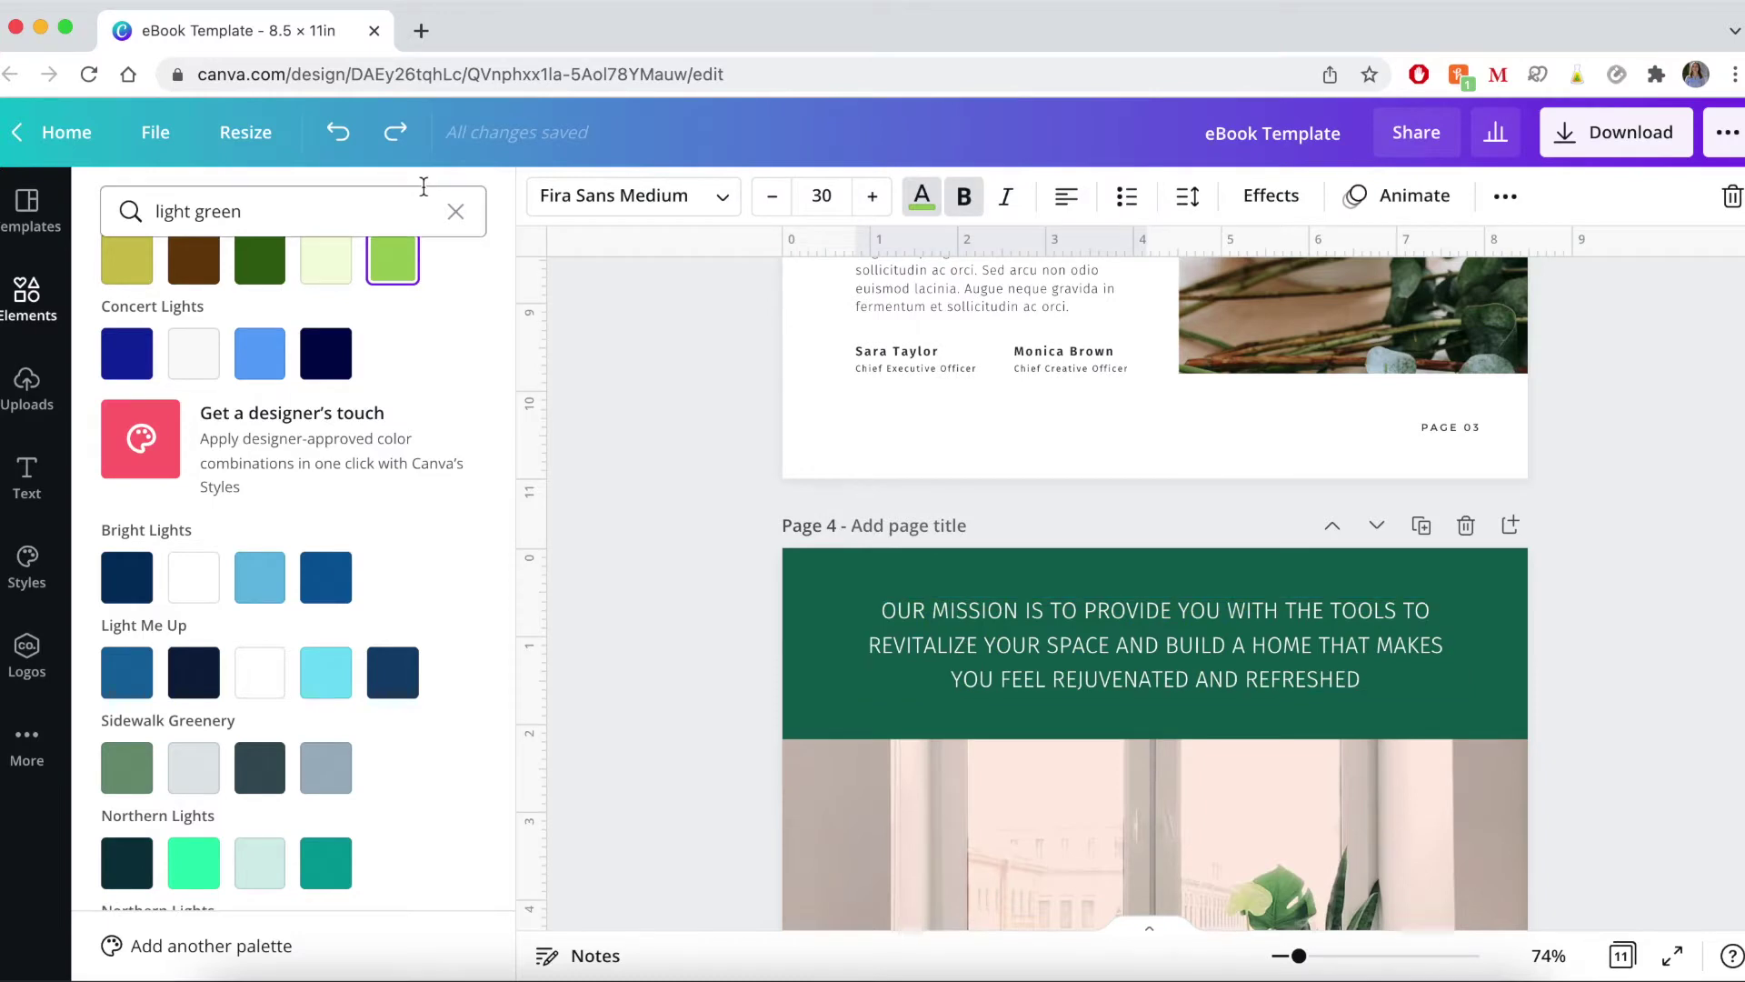
{"action": "left_click", "coordinate": [392, 139]}
{"action": "left_click", "coordinate": [337, 134]}
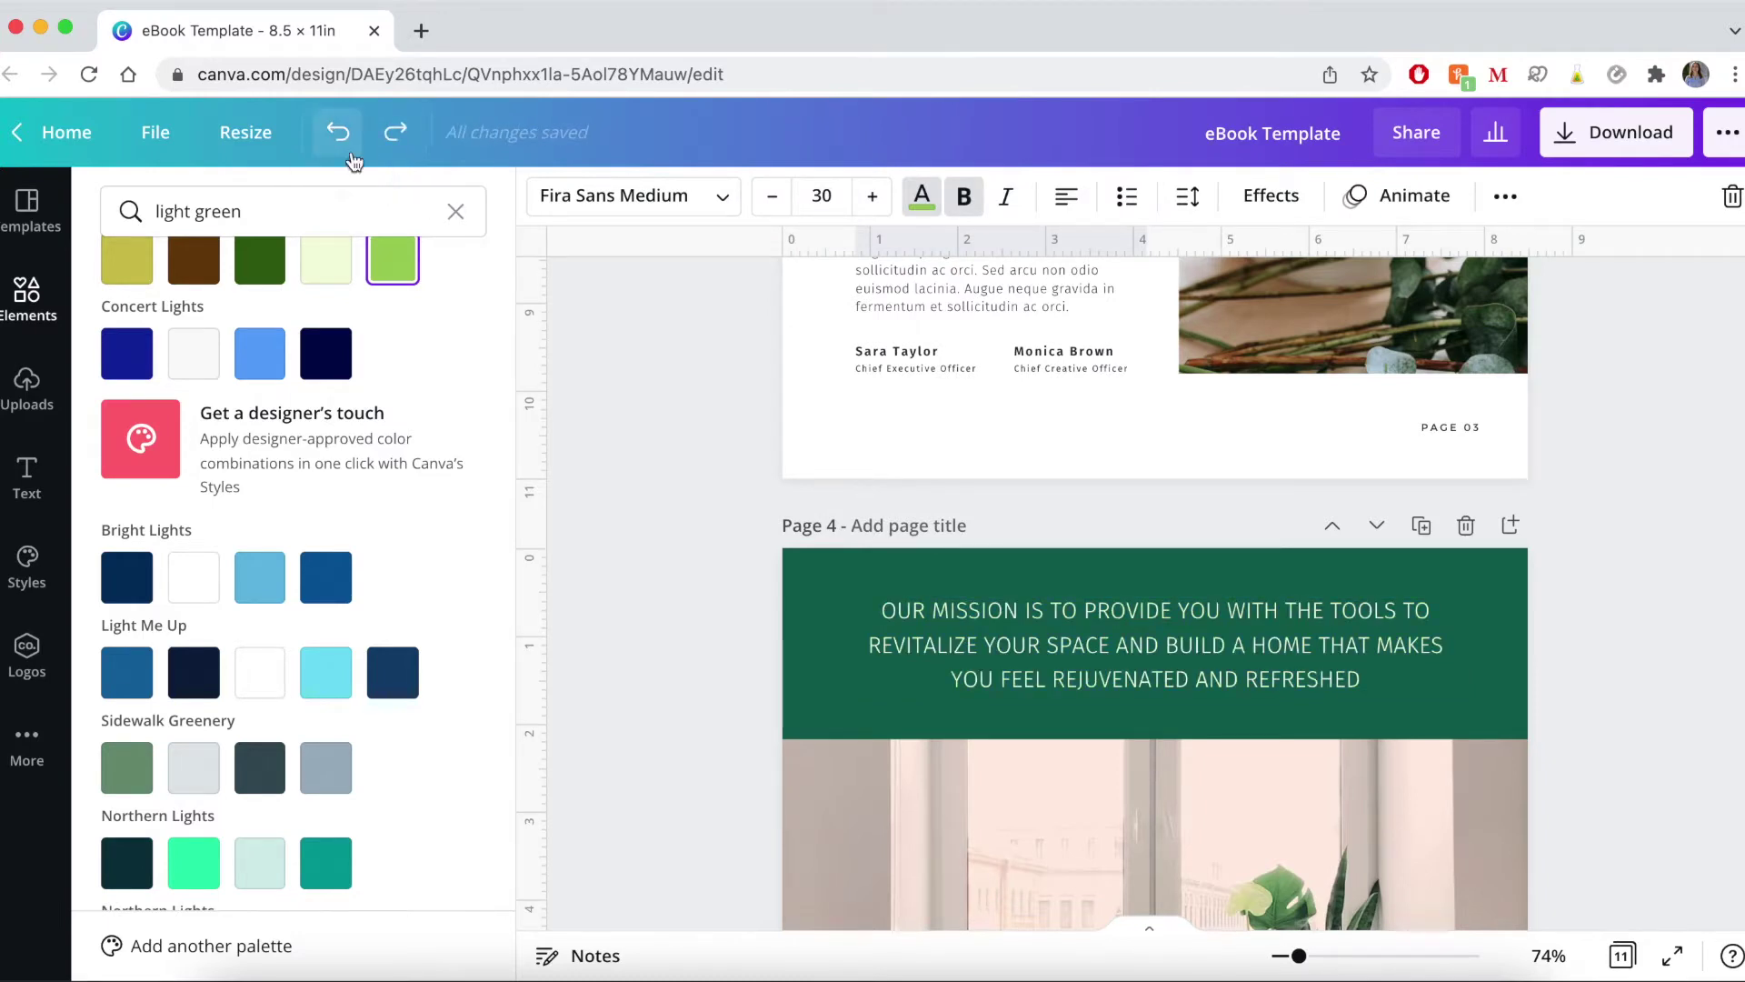
{"action": "key", "text": "ctrl+z"}
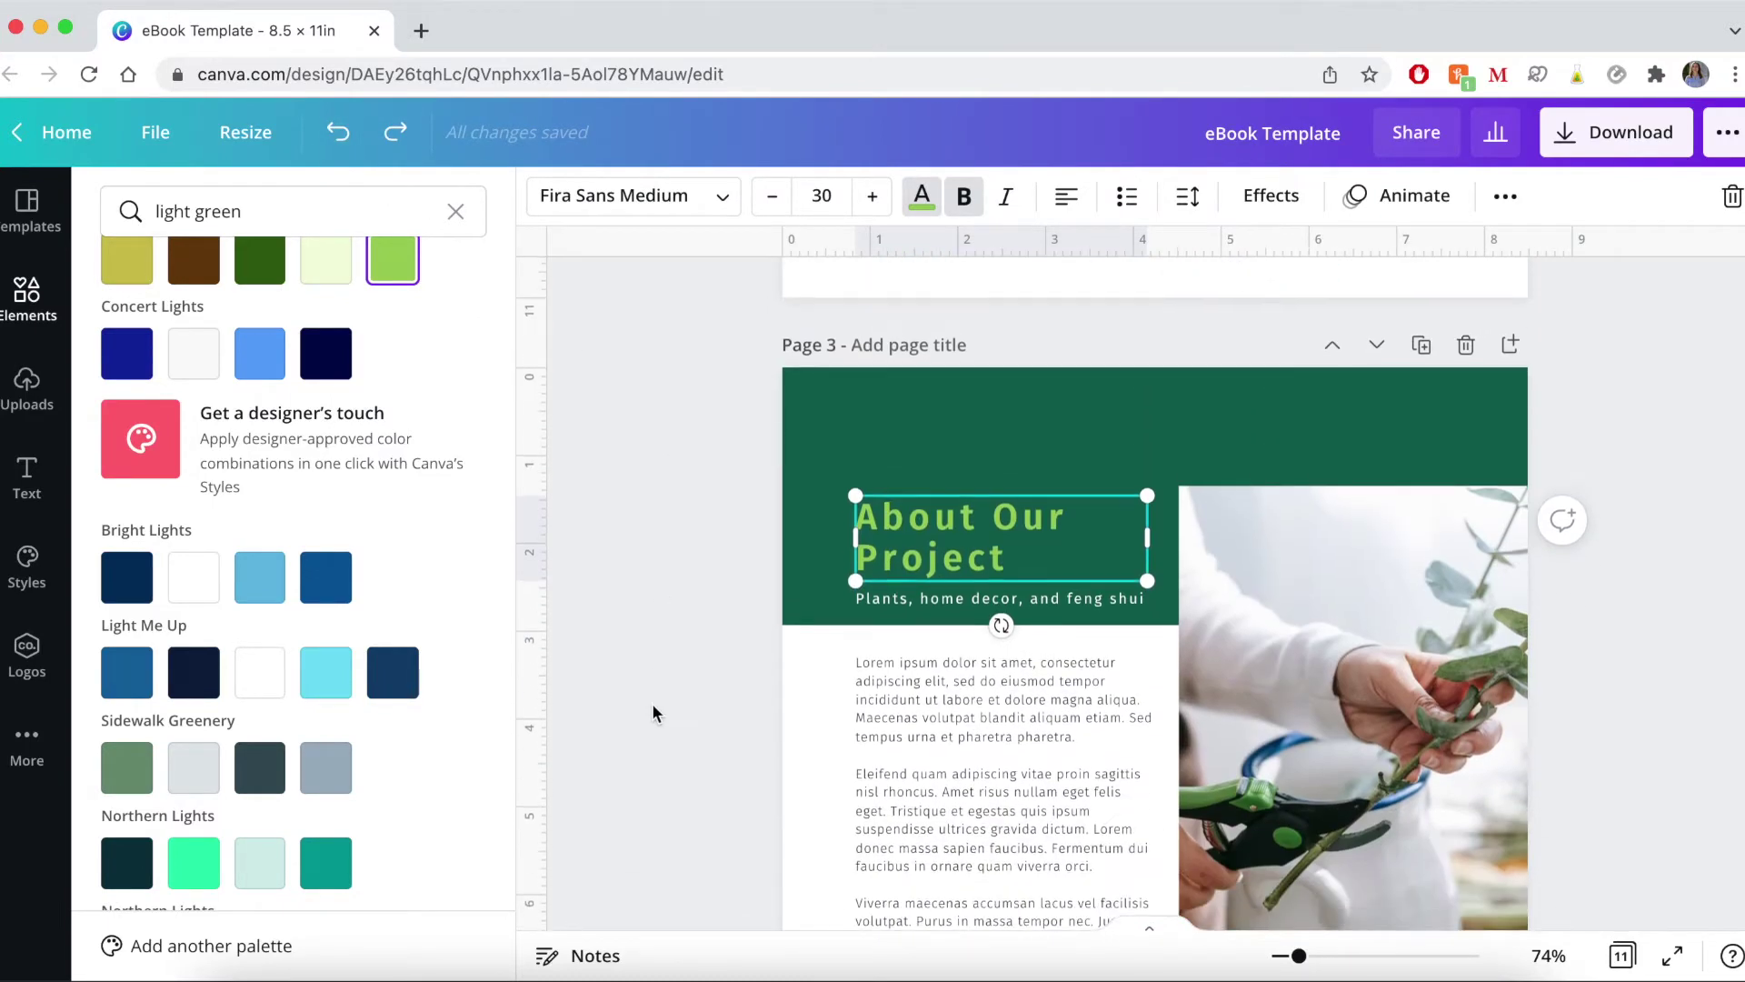
Step: Undo the light green on the "About Our Project" heading and toggle its bold and italic formatting, restoring the original style
{"action": "left_click", "coordinate": [338, 132]}
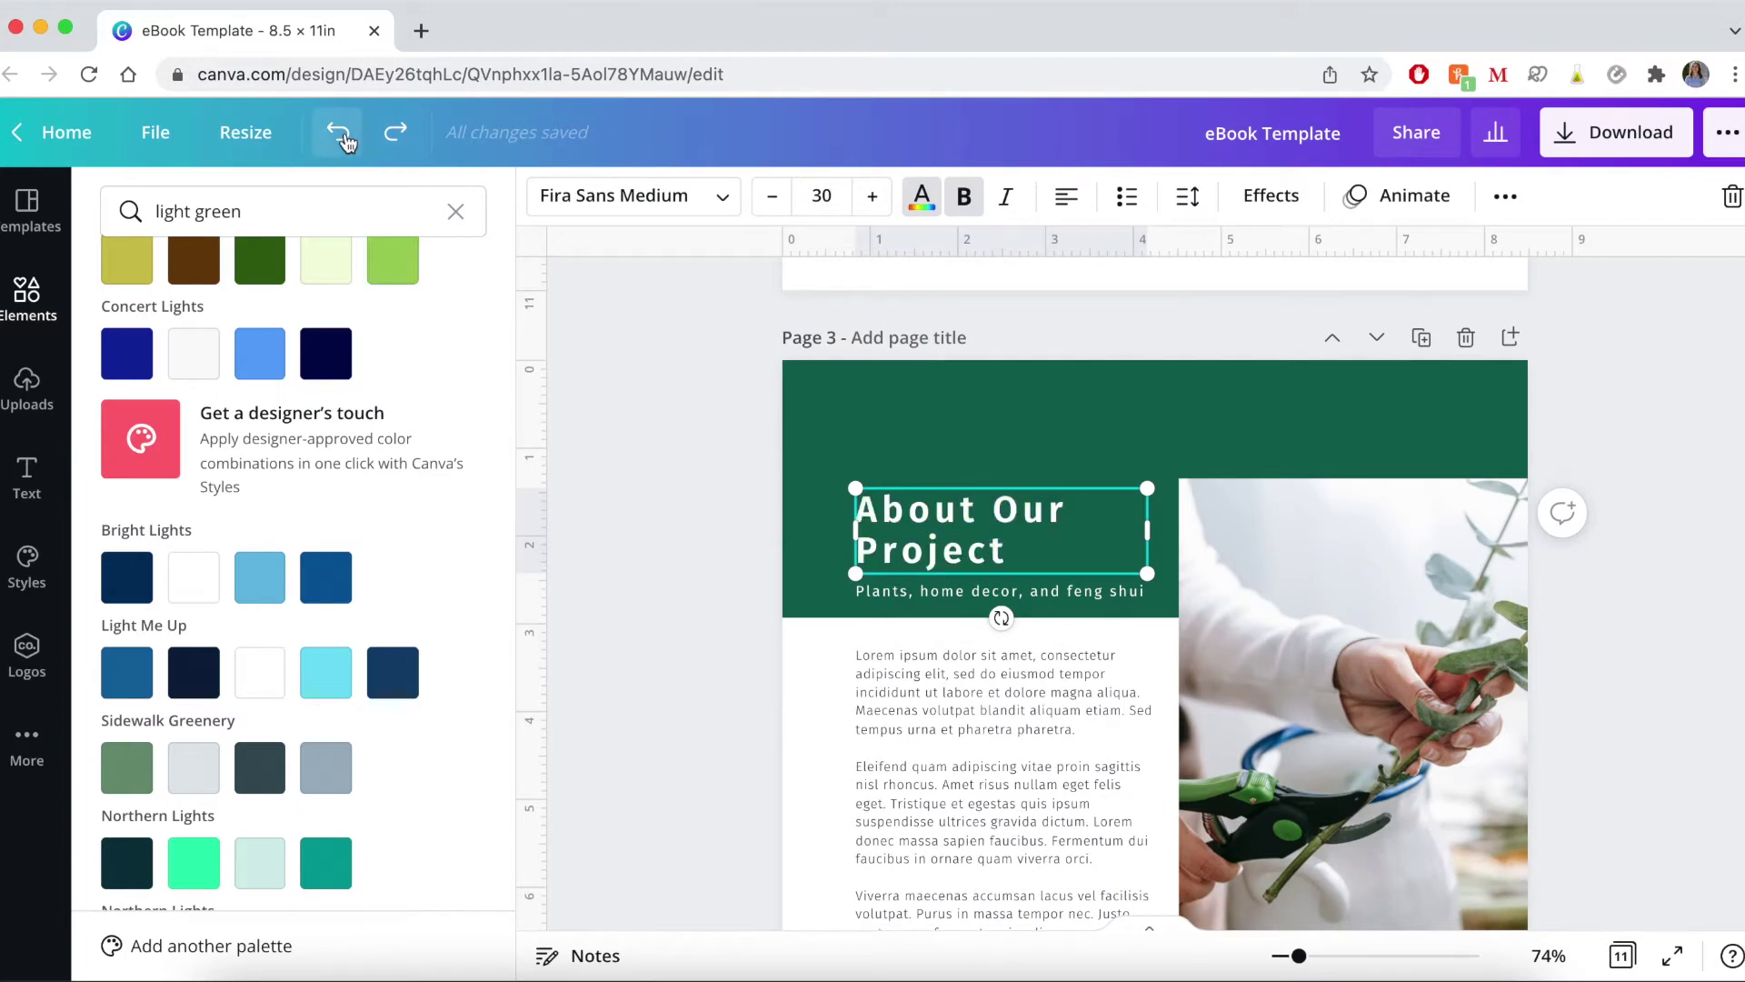
{"action": "left_click", "coordinate": [961, 208]}
{"action": "left_click", "coordinate": [961, 208]}
{"action": "left_click", "coordinate": [1008, 206]}
{"action": "left_click", "coordinate": [1008, 205]}
Step: Cycle the heading's alignment from center back to left, and cycle its list formatting back to plain text
{"action": "left_click", "coordinate": [1069, 207]}
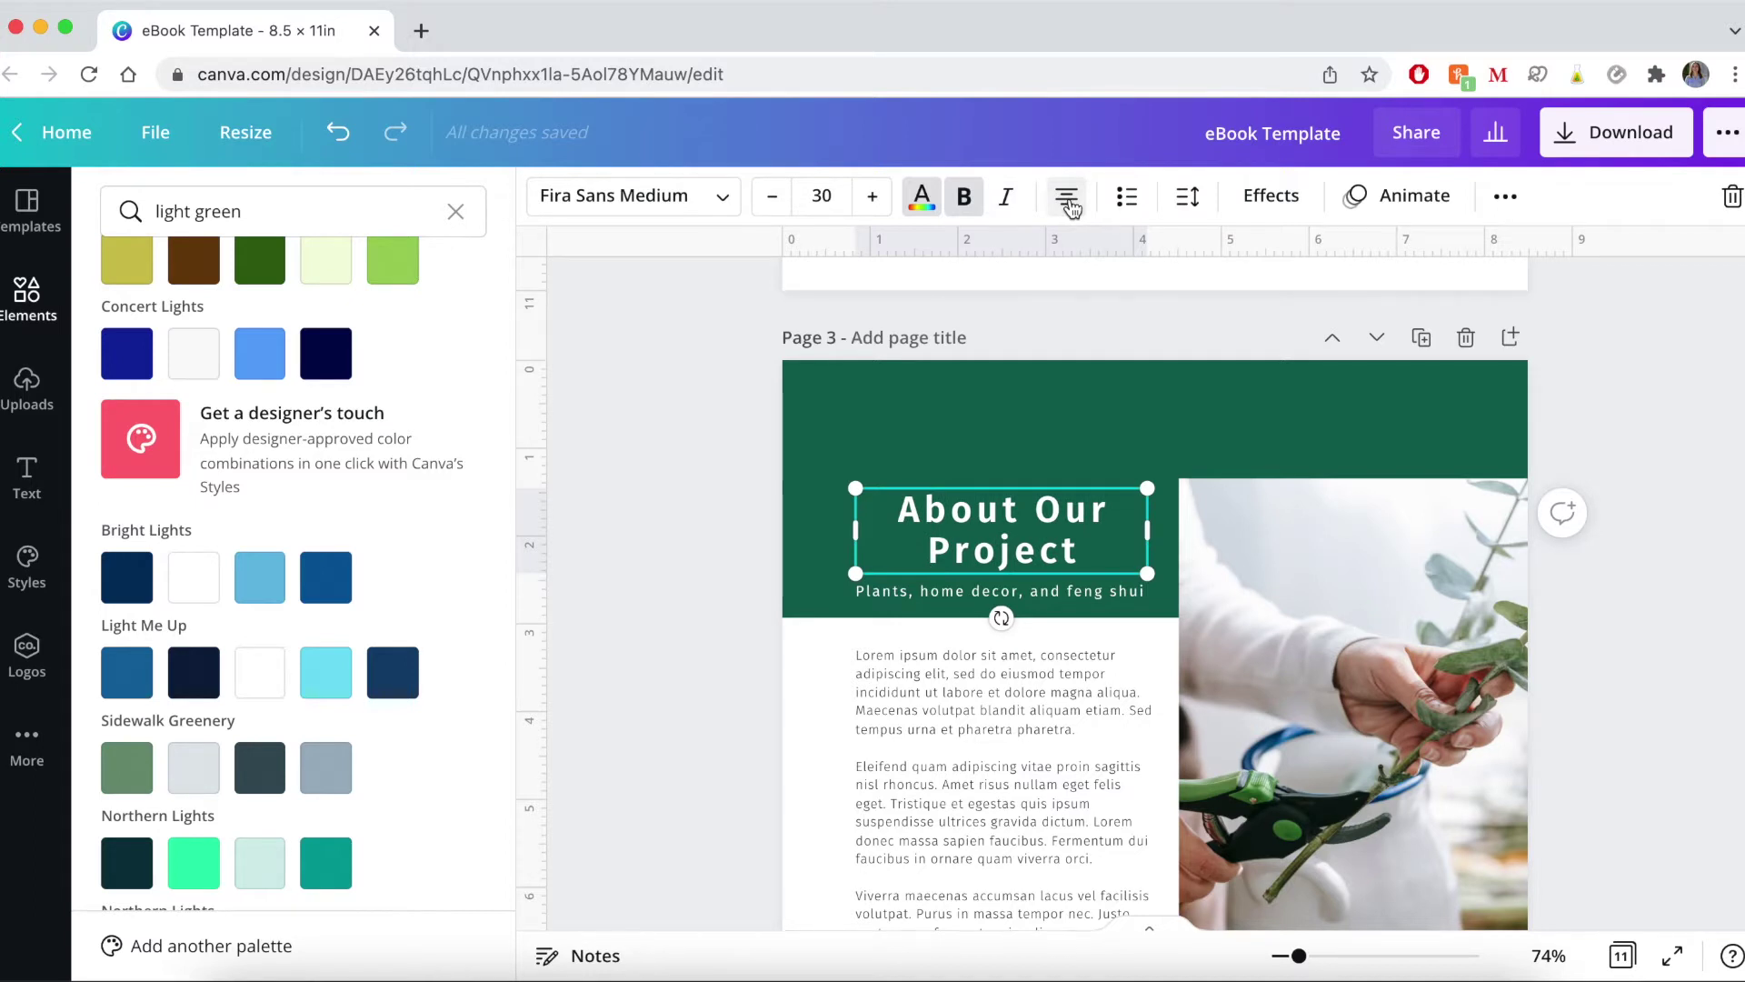
{"action": "left_click", "coordinate": [1069, 200]}
{"action": "left_click", "coordinate": [1069, 200]}
{"action": "left_click", "coordinate": [1069, 200]}
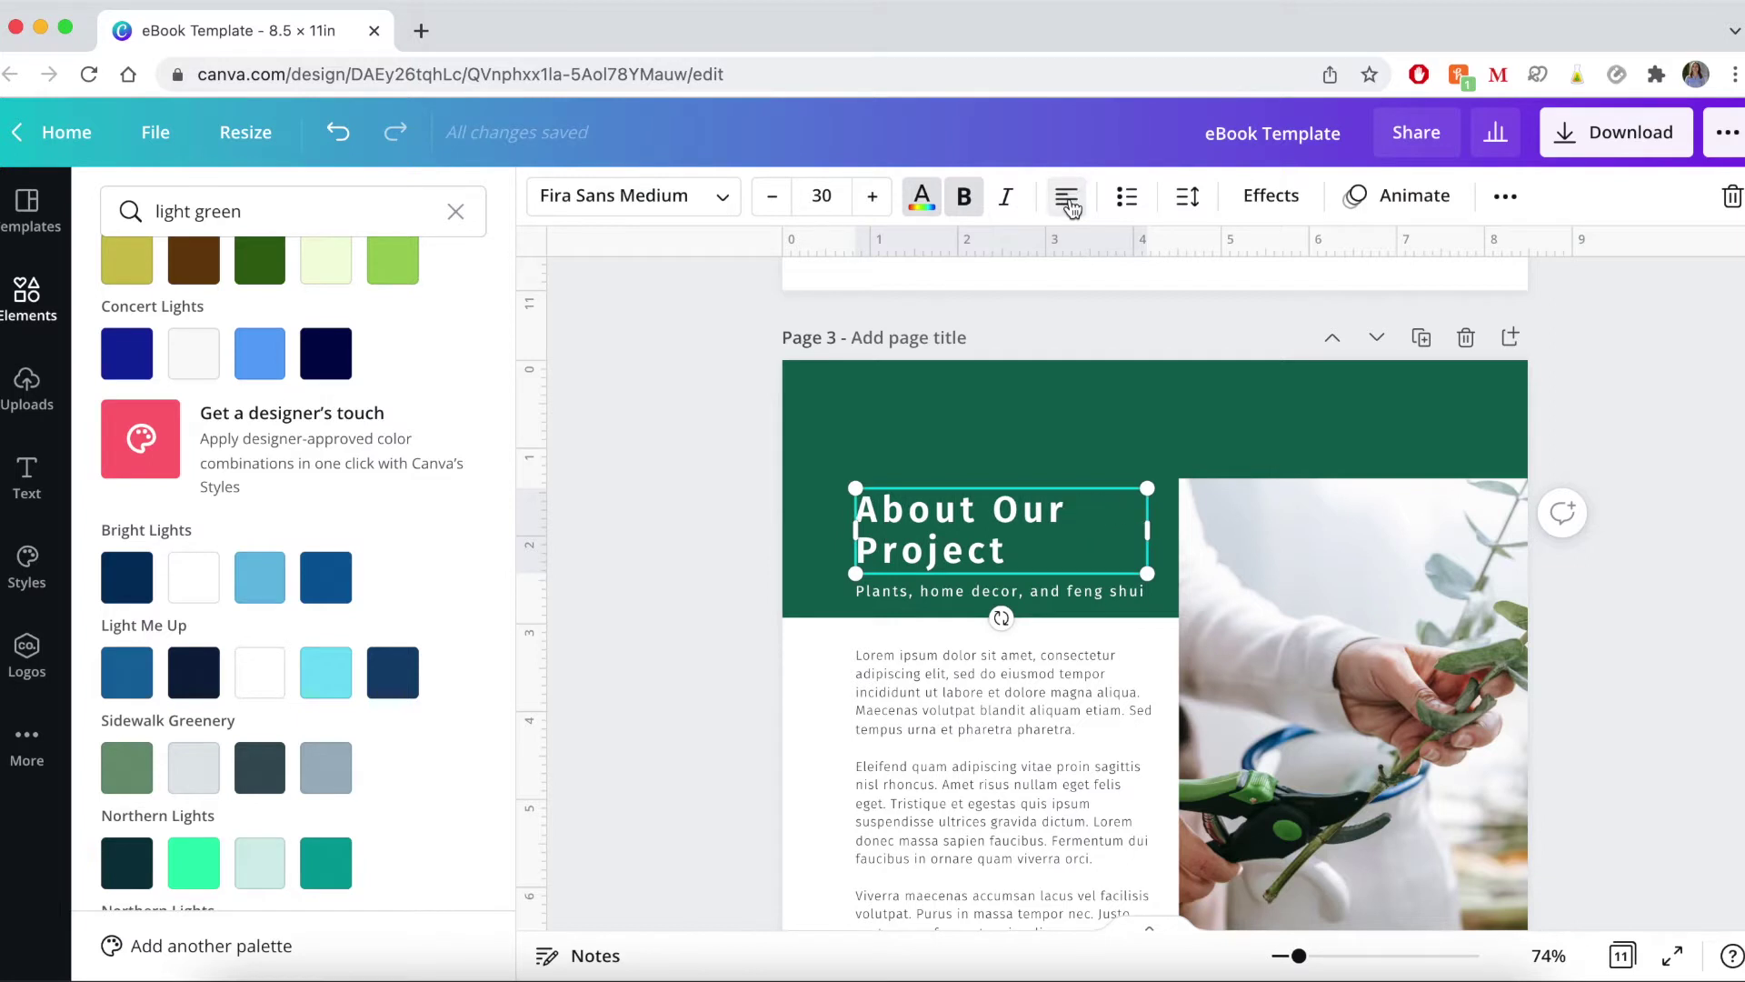
{"action": "left_click", "coordinate": [1128, 198]}
{"action": "left_click", "coordinate": [1128, 200]}
{"action": "left_click", "coordinate": [1128, 200]}
Step: Adjust the heading's spacing to a letter spacing of 130 and a line spacing of 1.13
{"action": "left_click", "coordinate": [1194, 205]}
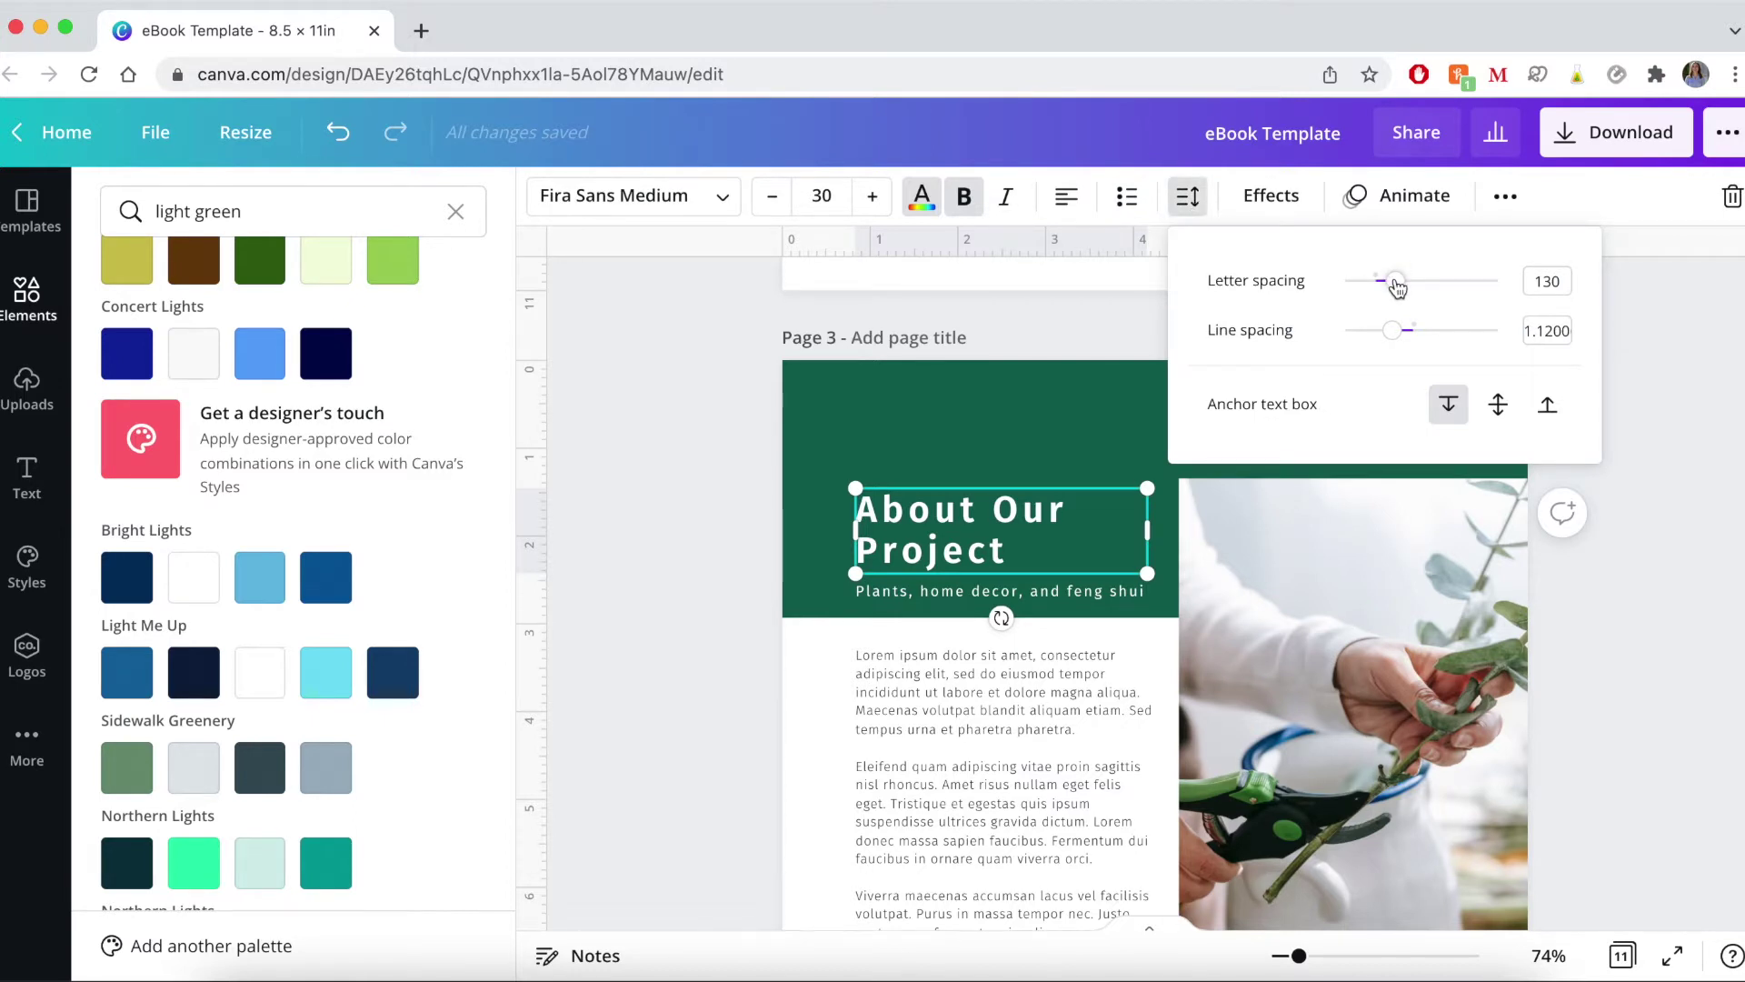
{"action": "mouse_move", "coordinate": [1397, 288]}
{"action": "left_mouse_down"}
{"action": "mouse_move", "coordinate": [1416, 288]}
{"action": "mouse_move", "coordinate": [1395, 288]}
{"action": "left_mouse_up"}
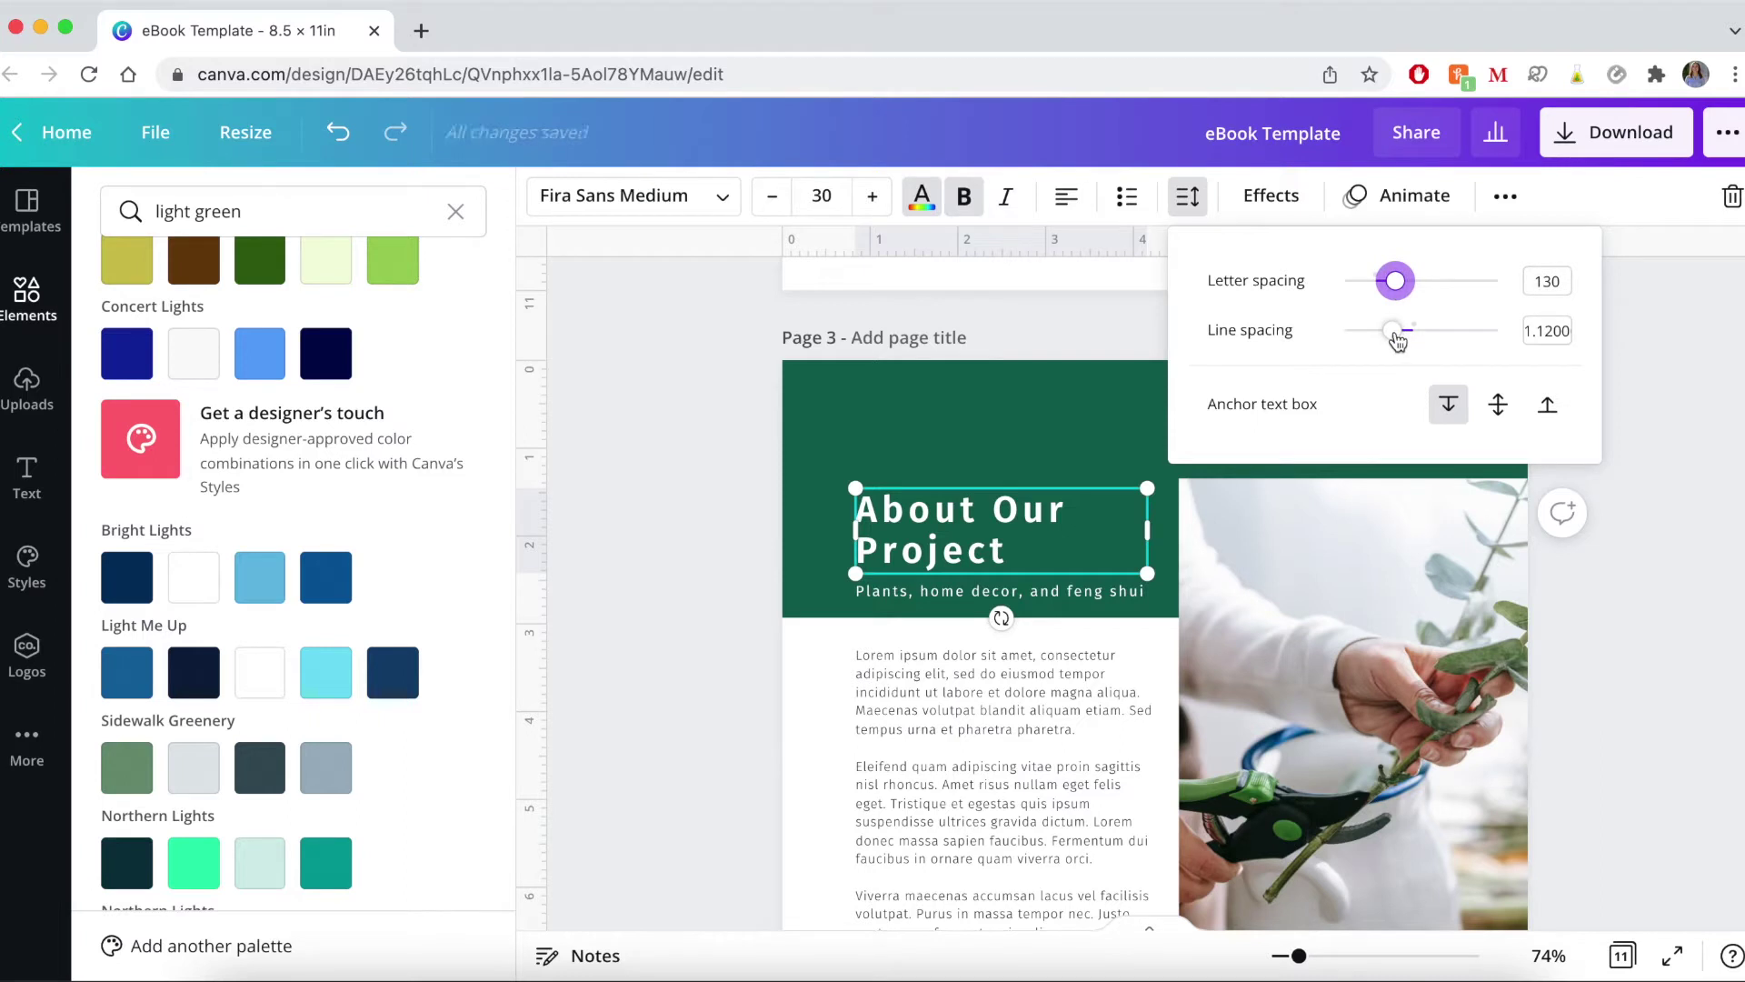
{"action": "mouse_move", "coordinate": [1397, 340]}
{"action": "left_mouse_down"}
{"action": "mouse_move", "coordinate": [1413, 338]}
{"action": "mouse_move", "coordinate": [1395, 338]}
{"action": "left_mouse_up"}
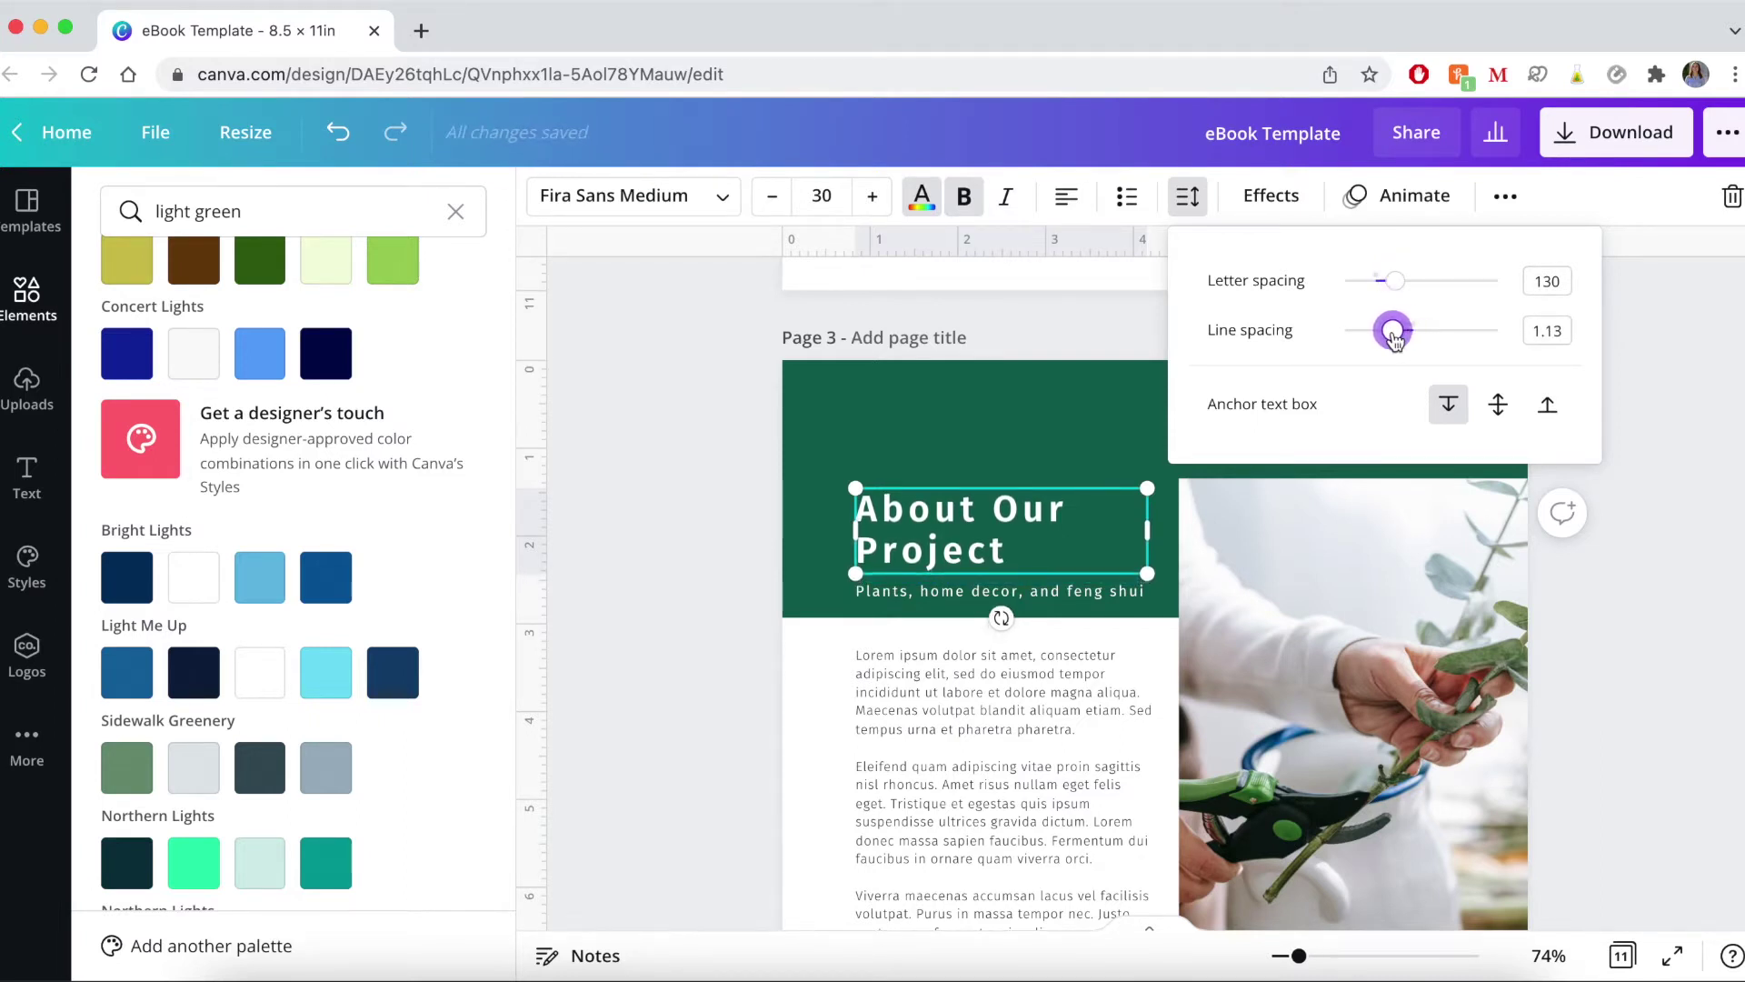
{"action": "left_click", "coordinate": [689, 605]}
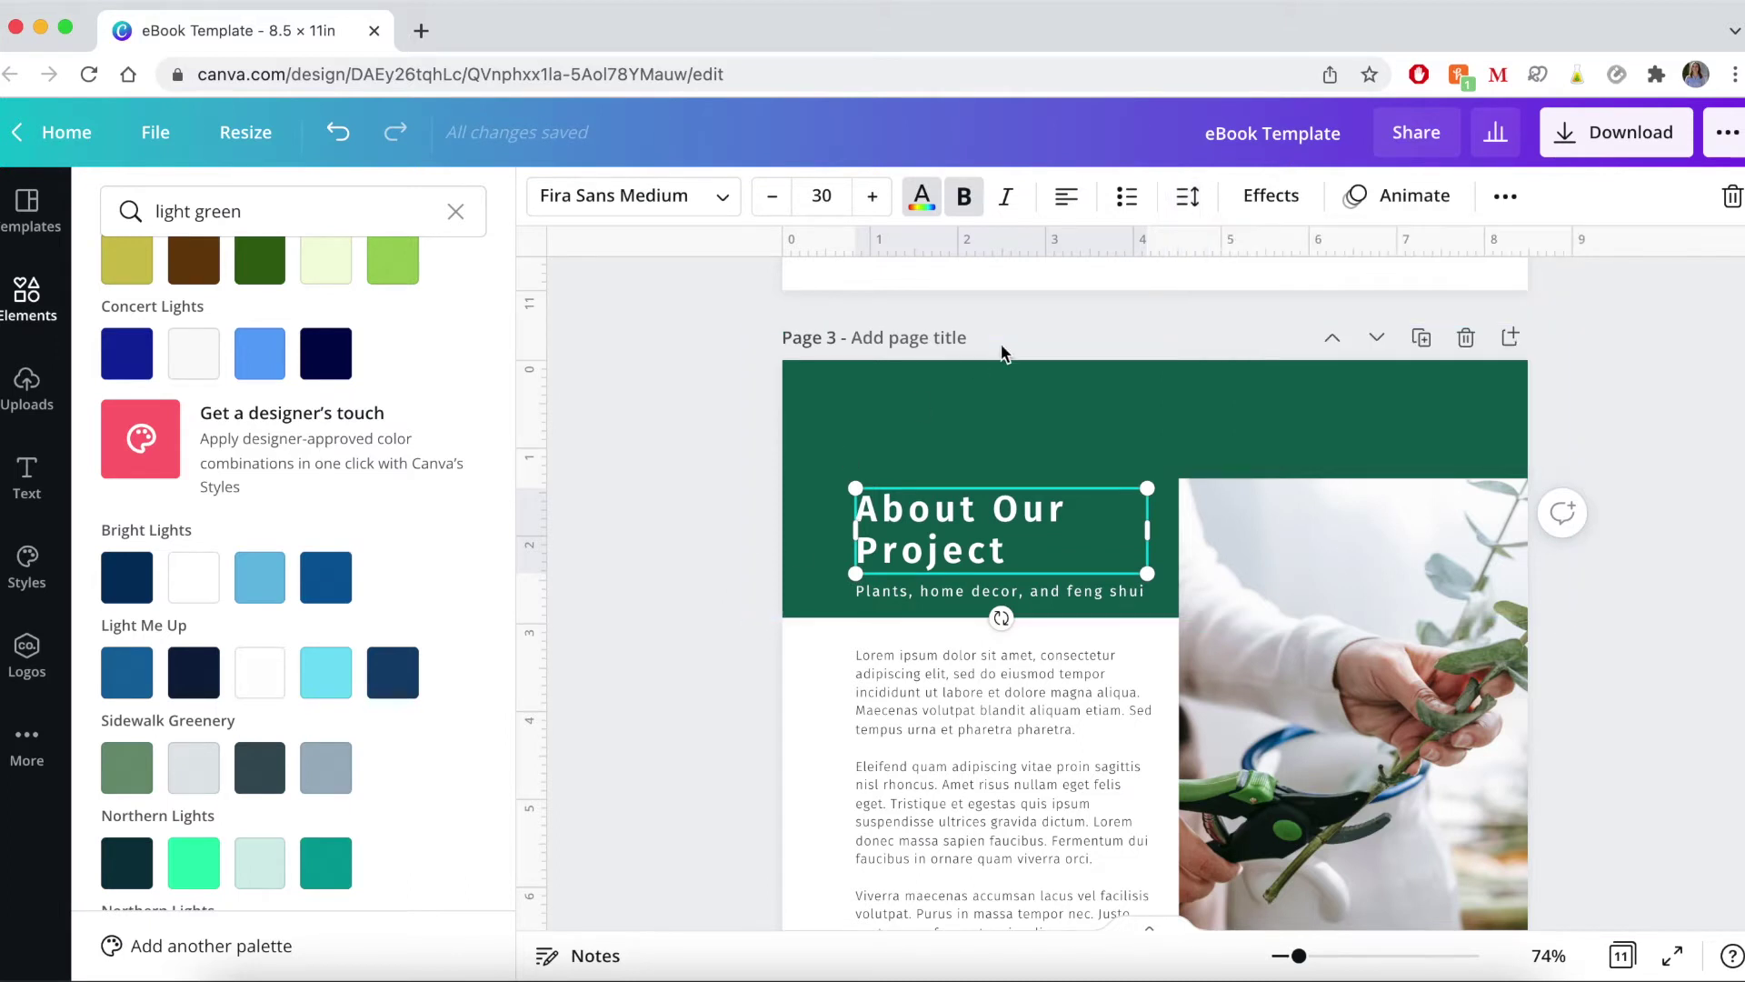
Step: Examine the text effects available for the heading and preview the Rise, Pan and Fade text animations
{"action": "left_click", "coordinate": [1255, 204]}
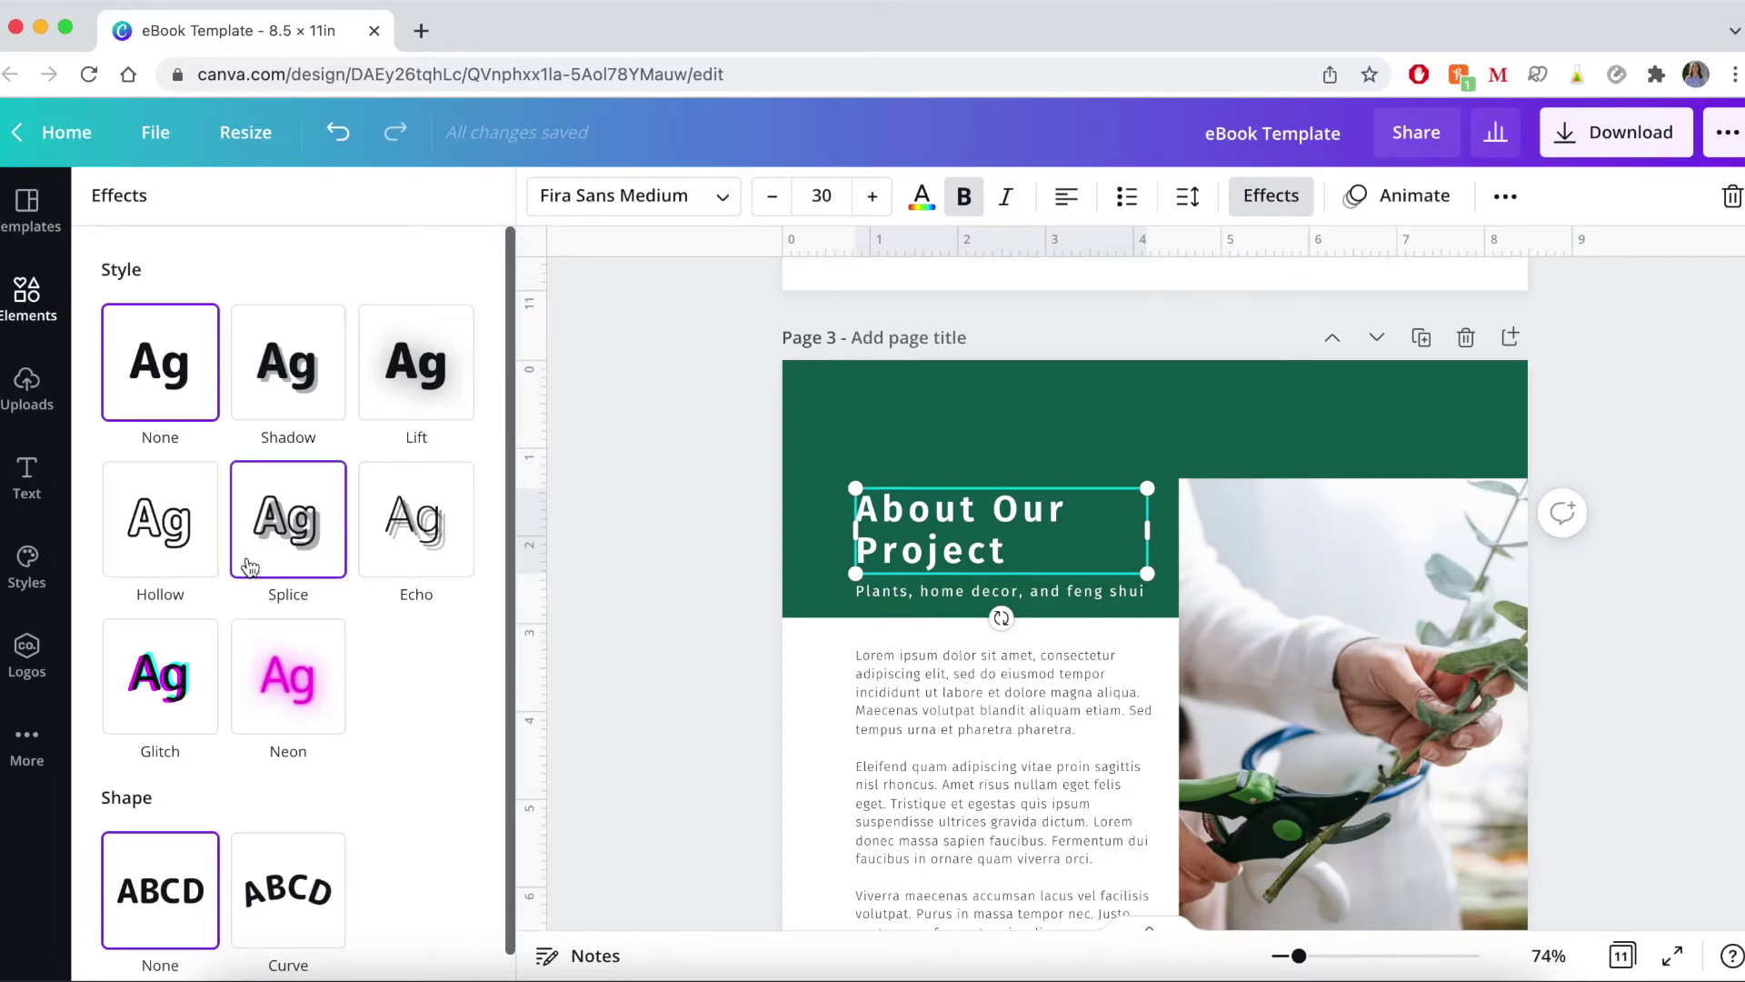
{"action": "scroll", "coordinate": [313, 699], "scroll_direction": "down", "scroll_amount": 1}
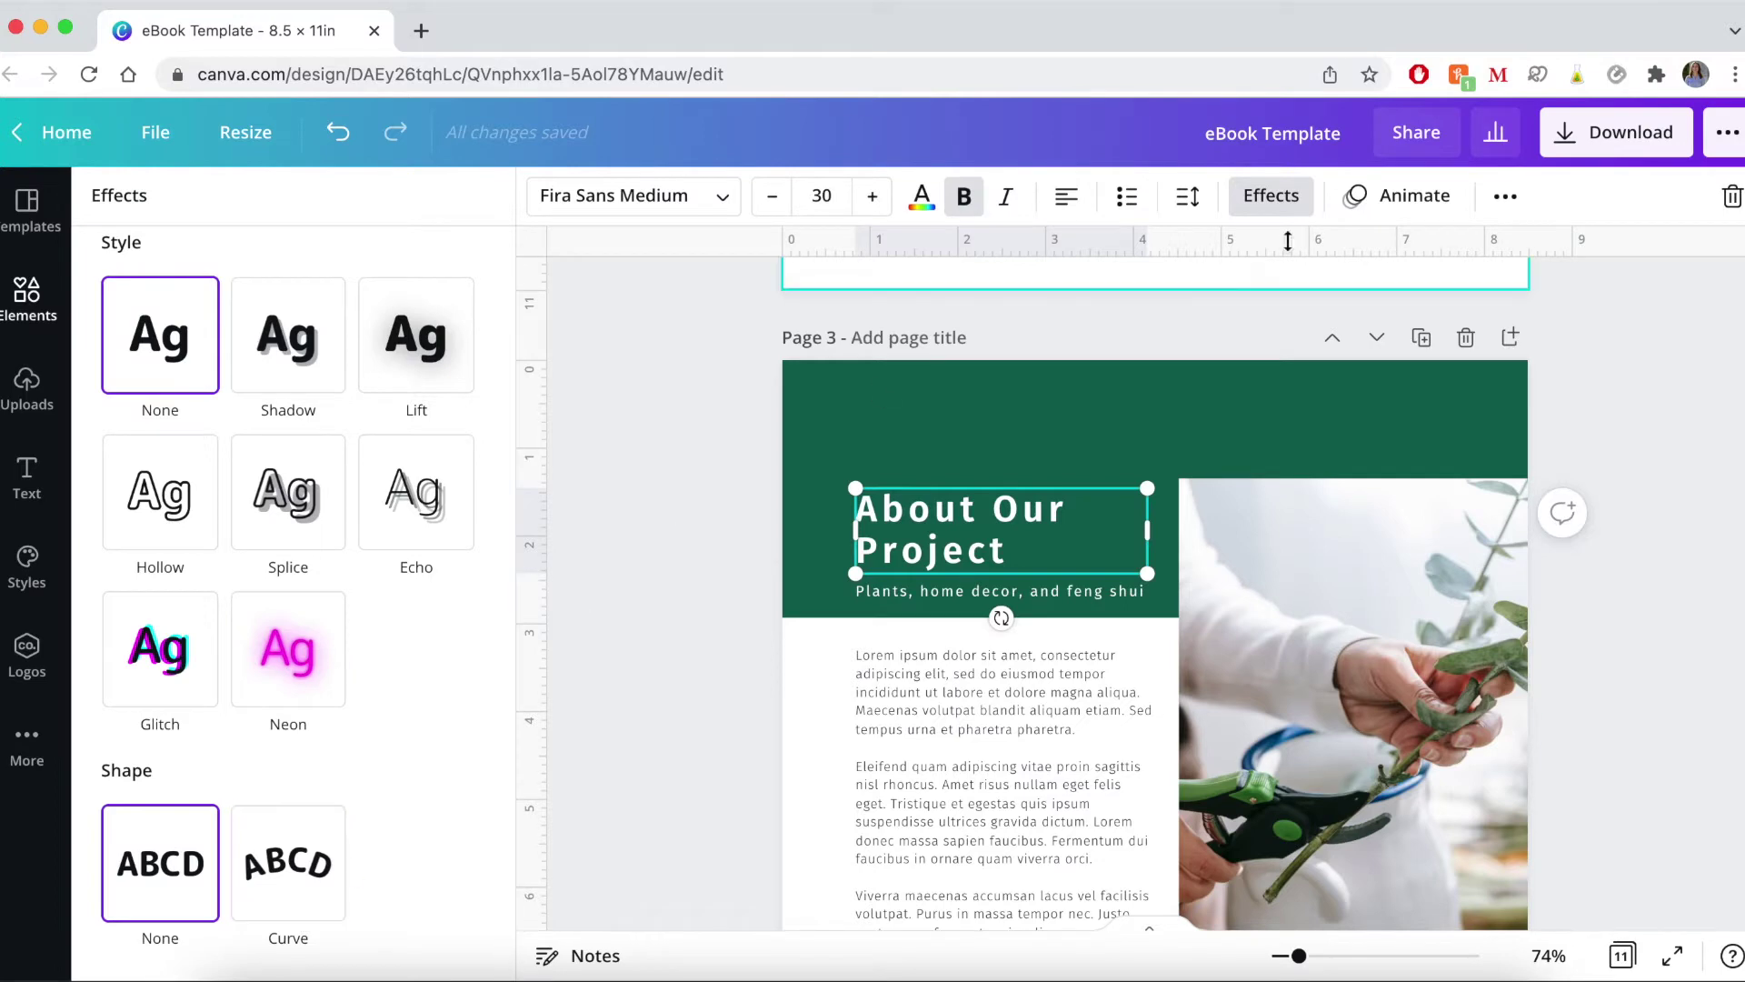
{"action": "left_click", "coordinate": [1391, 205]}
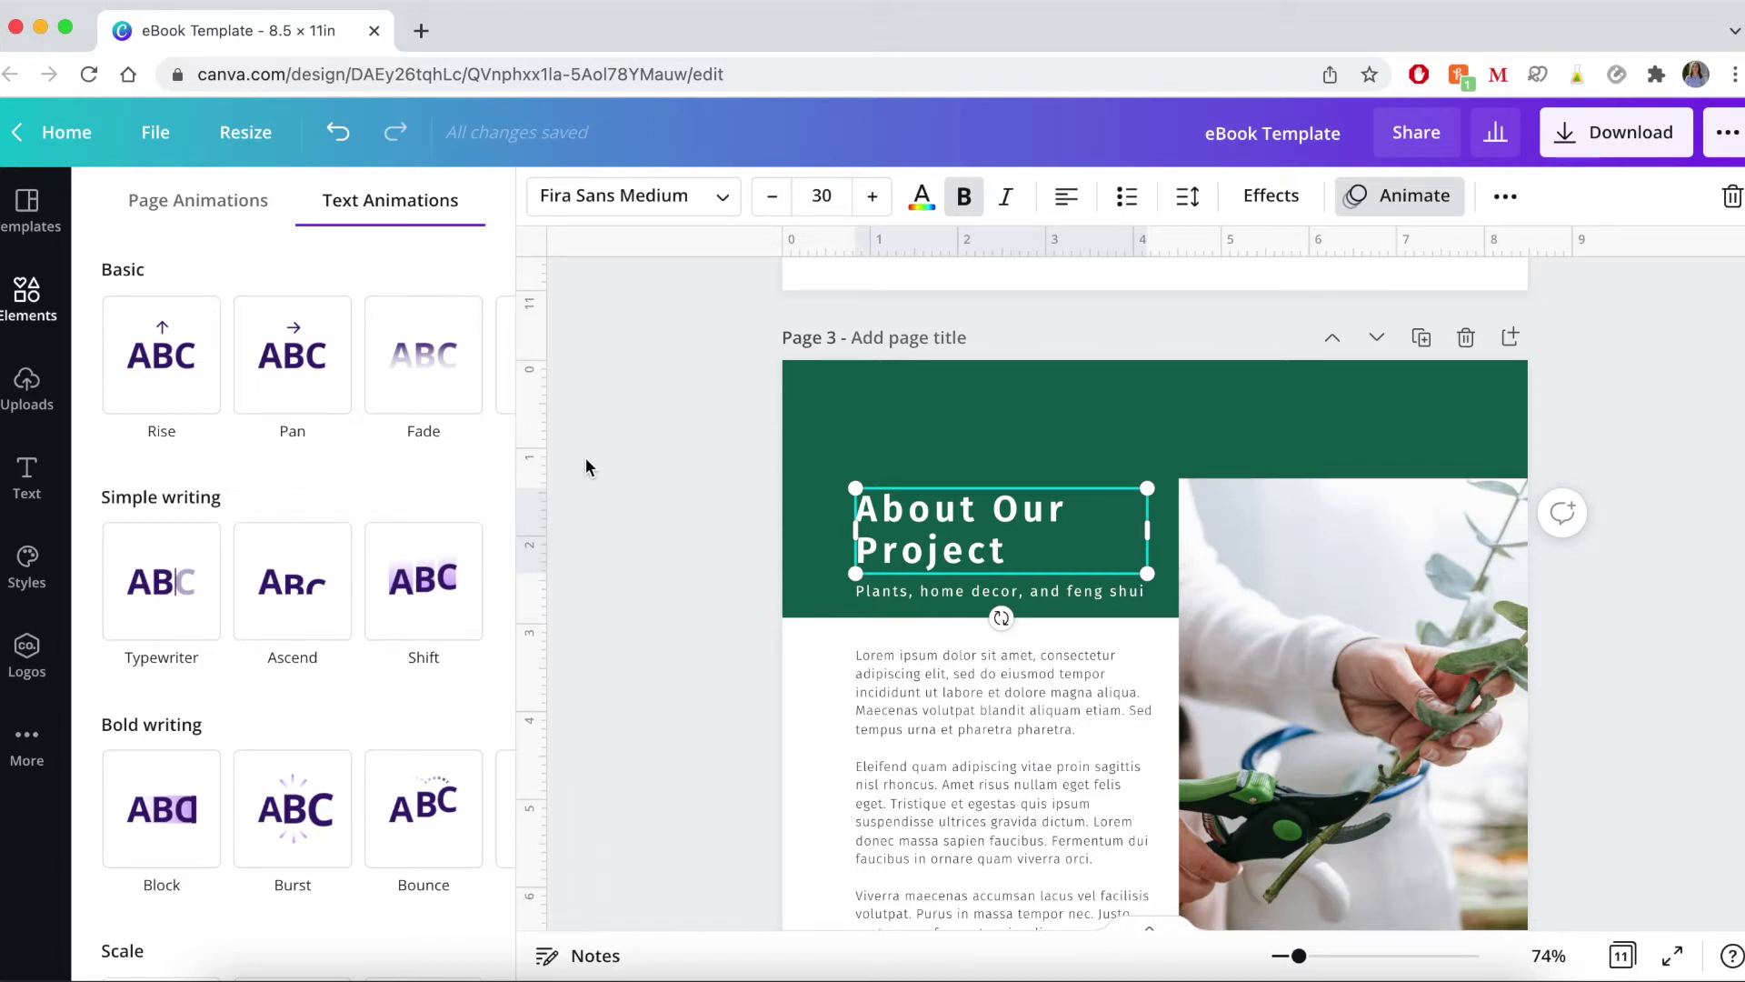
{"action": "left_click", "coordinate": [176, 380]}
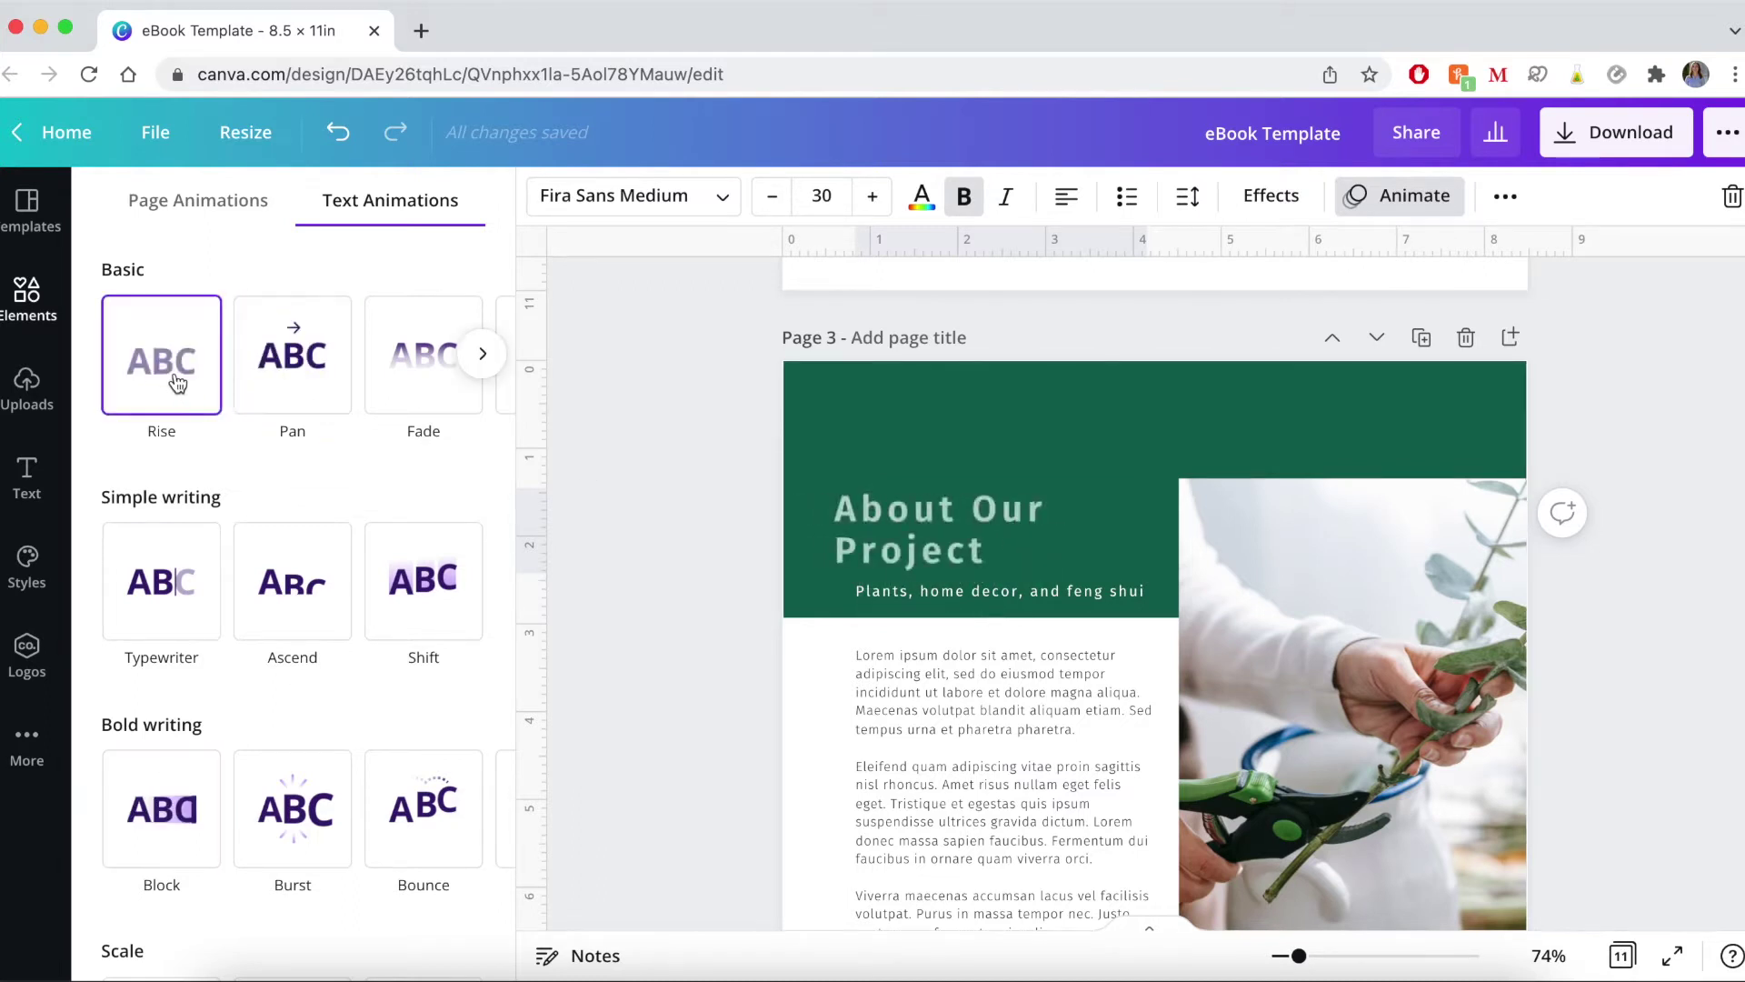
{"action": "left_click", "coordinate": [291, 363]}
{"action": "left_click", "coordinate": [400, 378]}
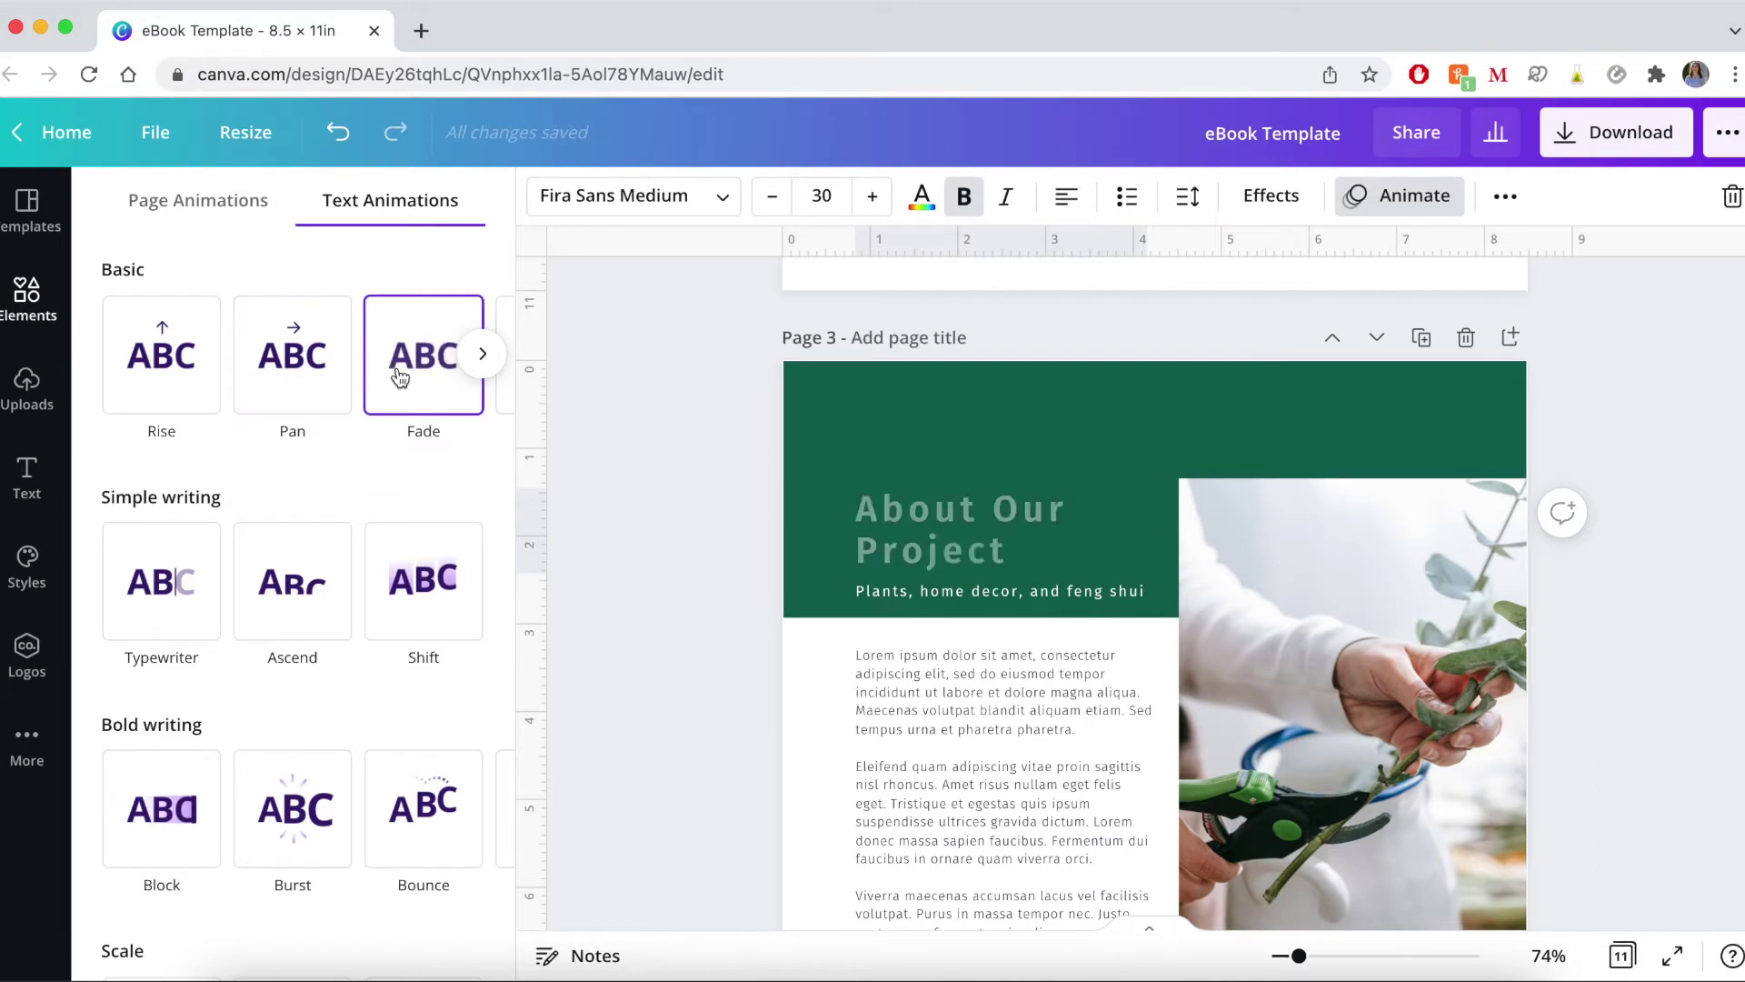
Step: Toggle the heading to uppercase and back, and check its layering and page alignment options
{"action": "left_click", "coordinate": [1505, 200]}
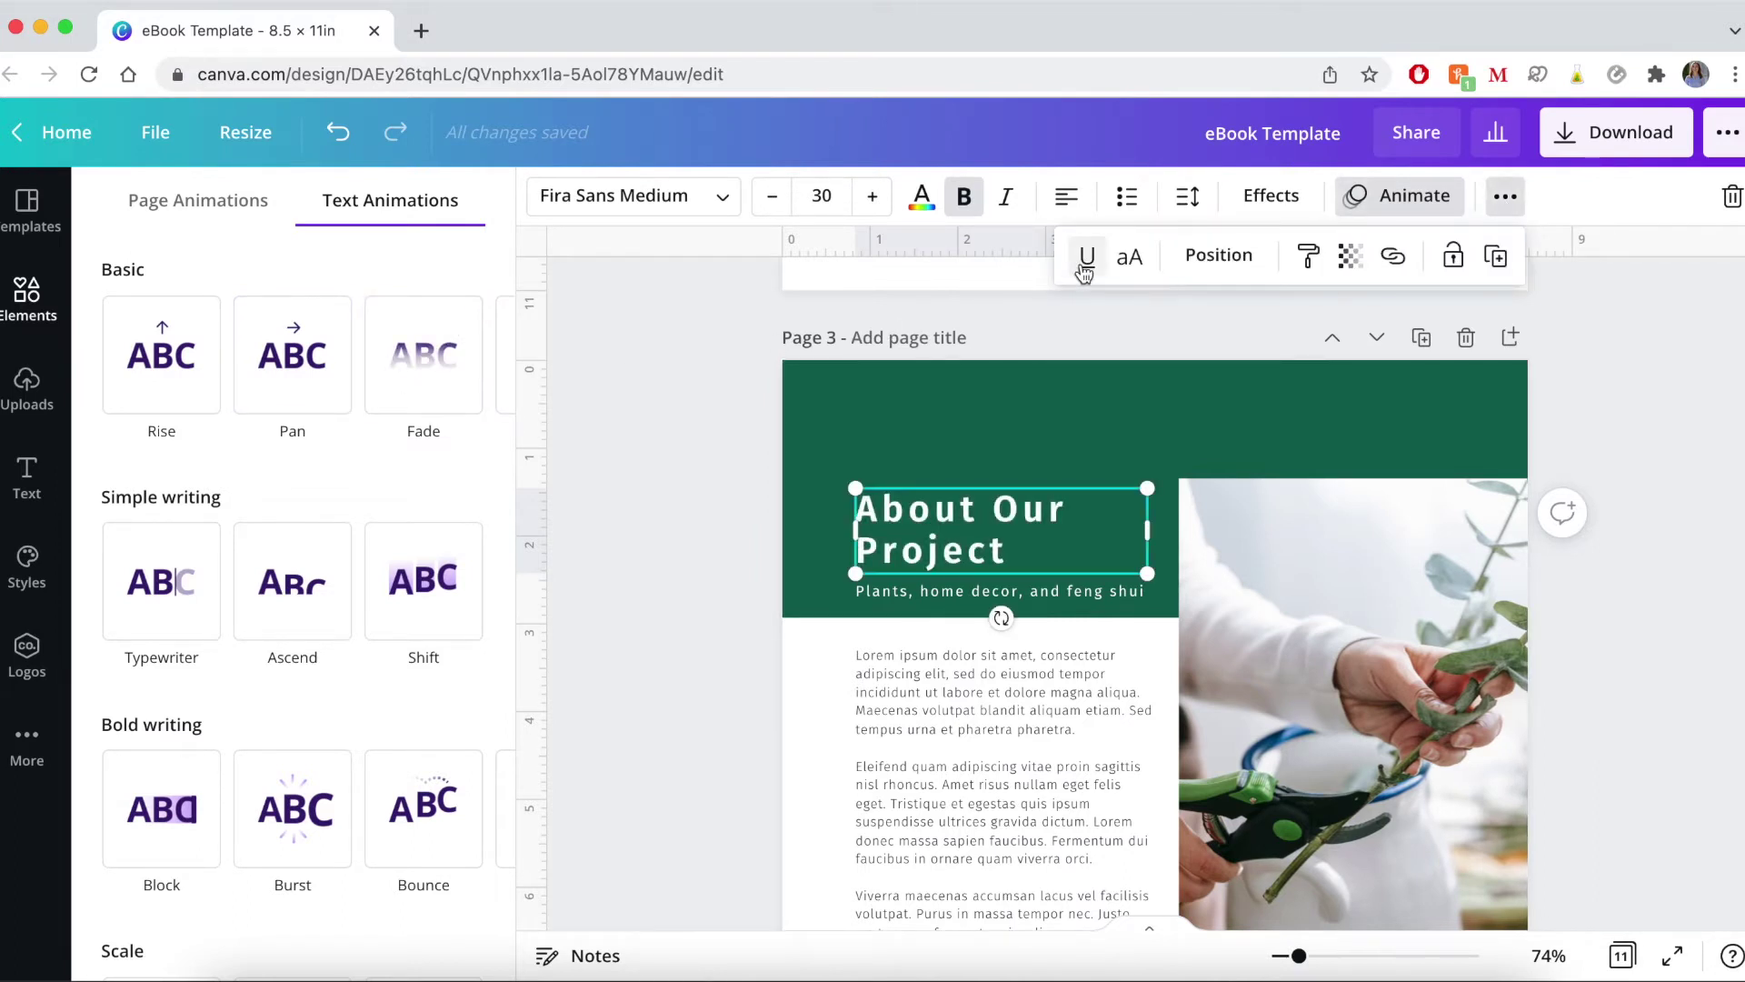
{"action": "left_click", "coordinate": [1130, 259]}
{"action": "left_click", "coordinate": [1129, 259]}
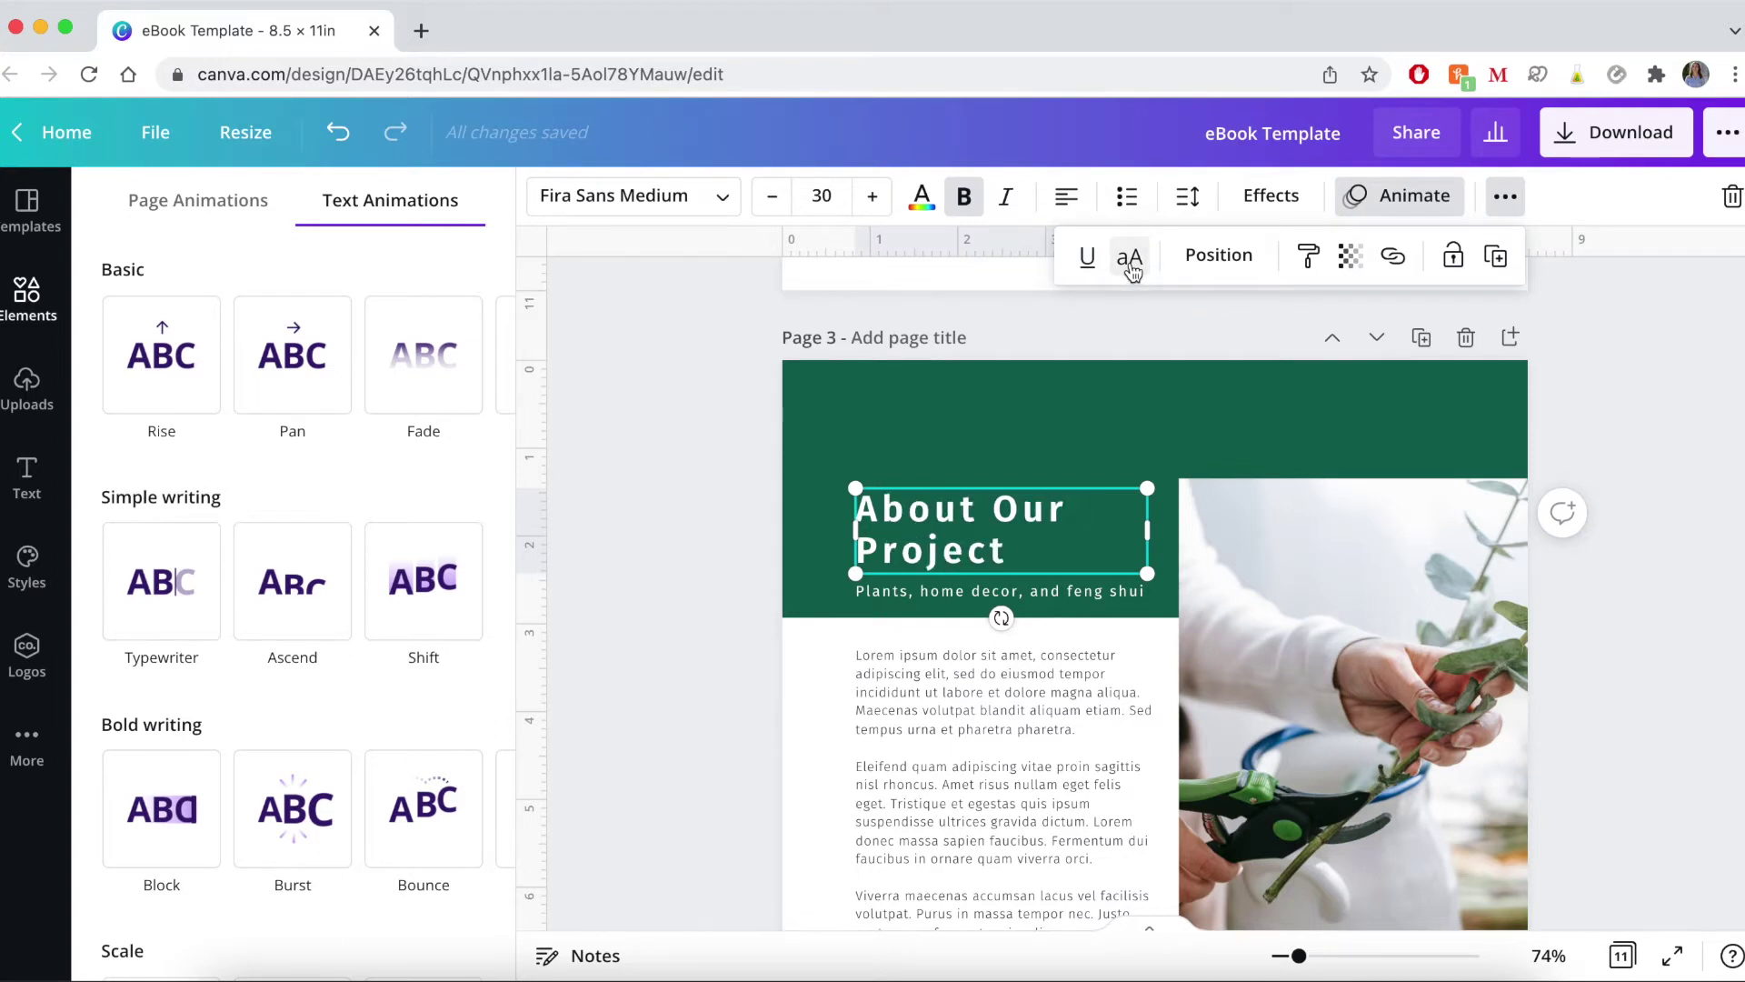
{"action": "left_click", "coordinate": [1214, 259]}
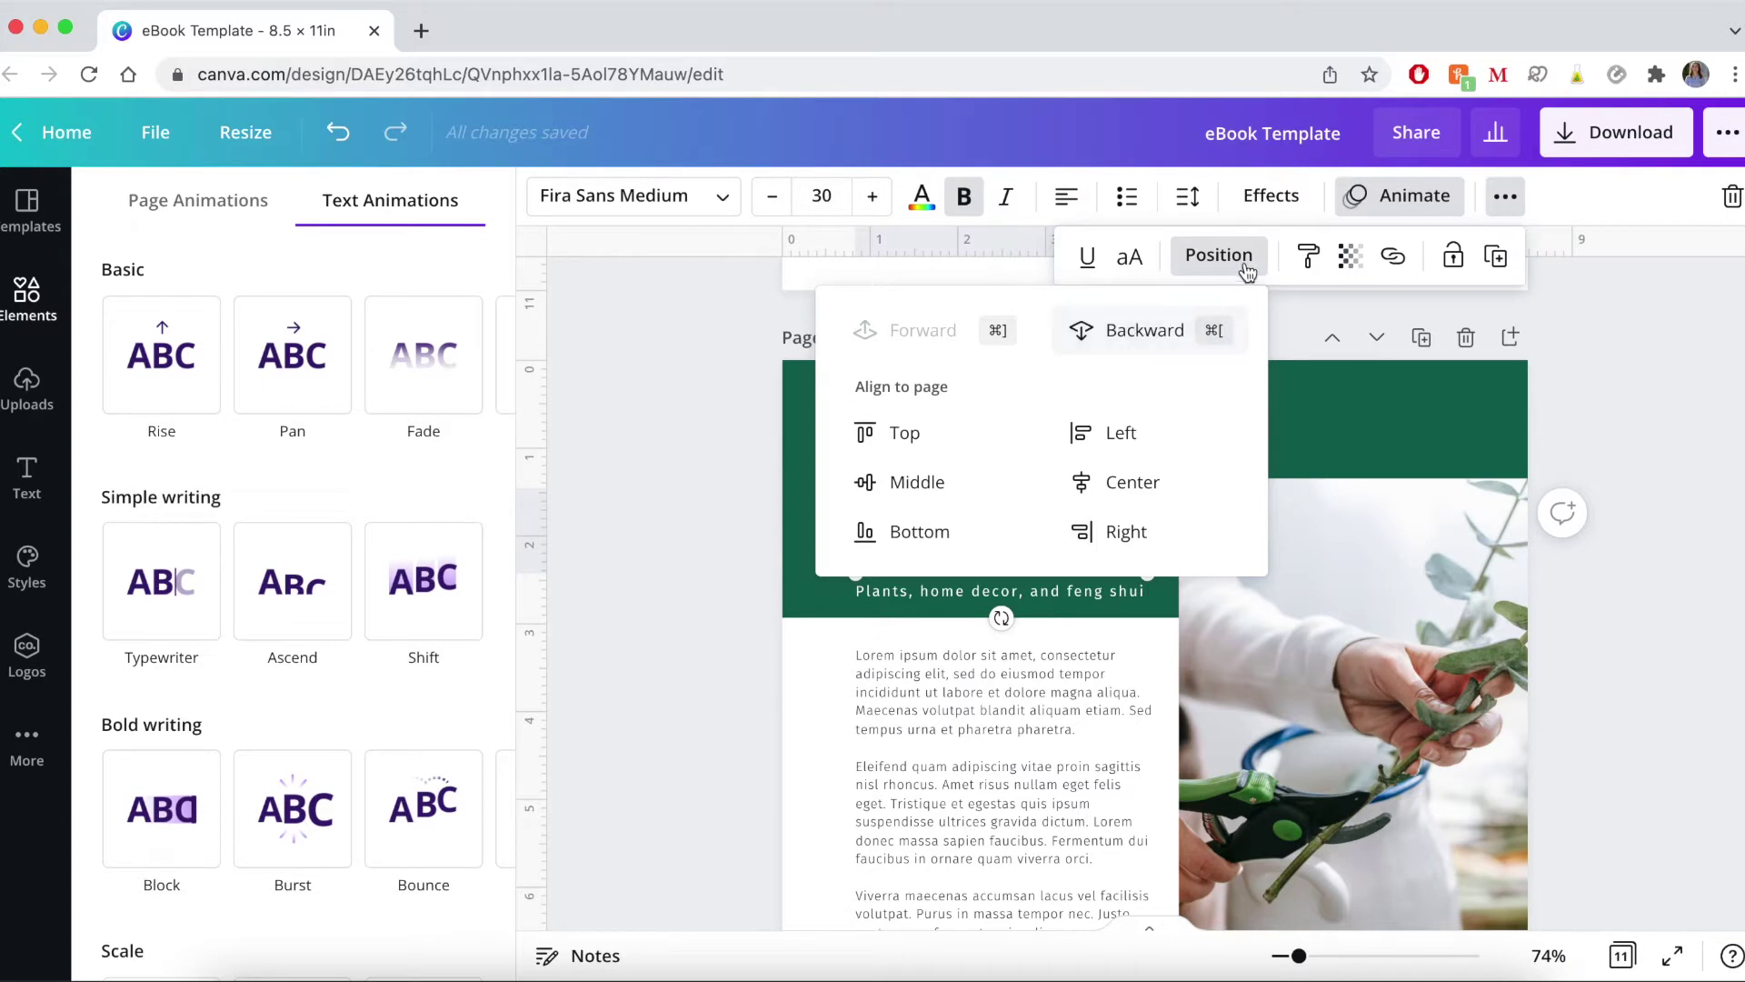
Step: Toggle copying the heading's style on and off, and try its transparency, returning it to 100
{"action": "left_click", "coordinate": [1310, 259]}
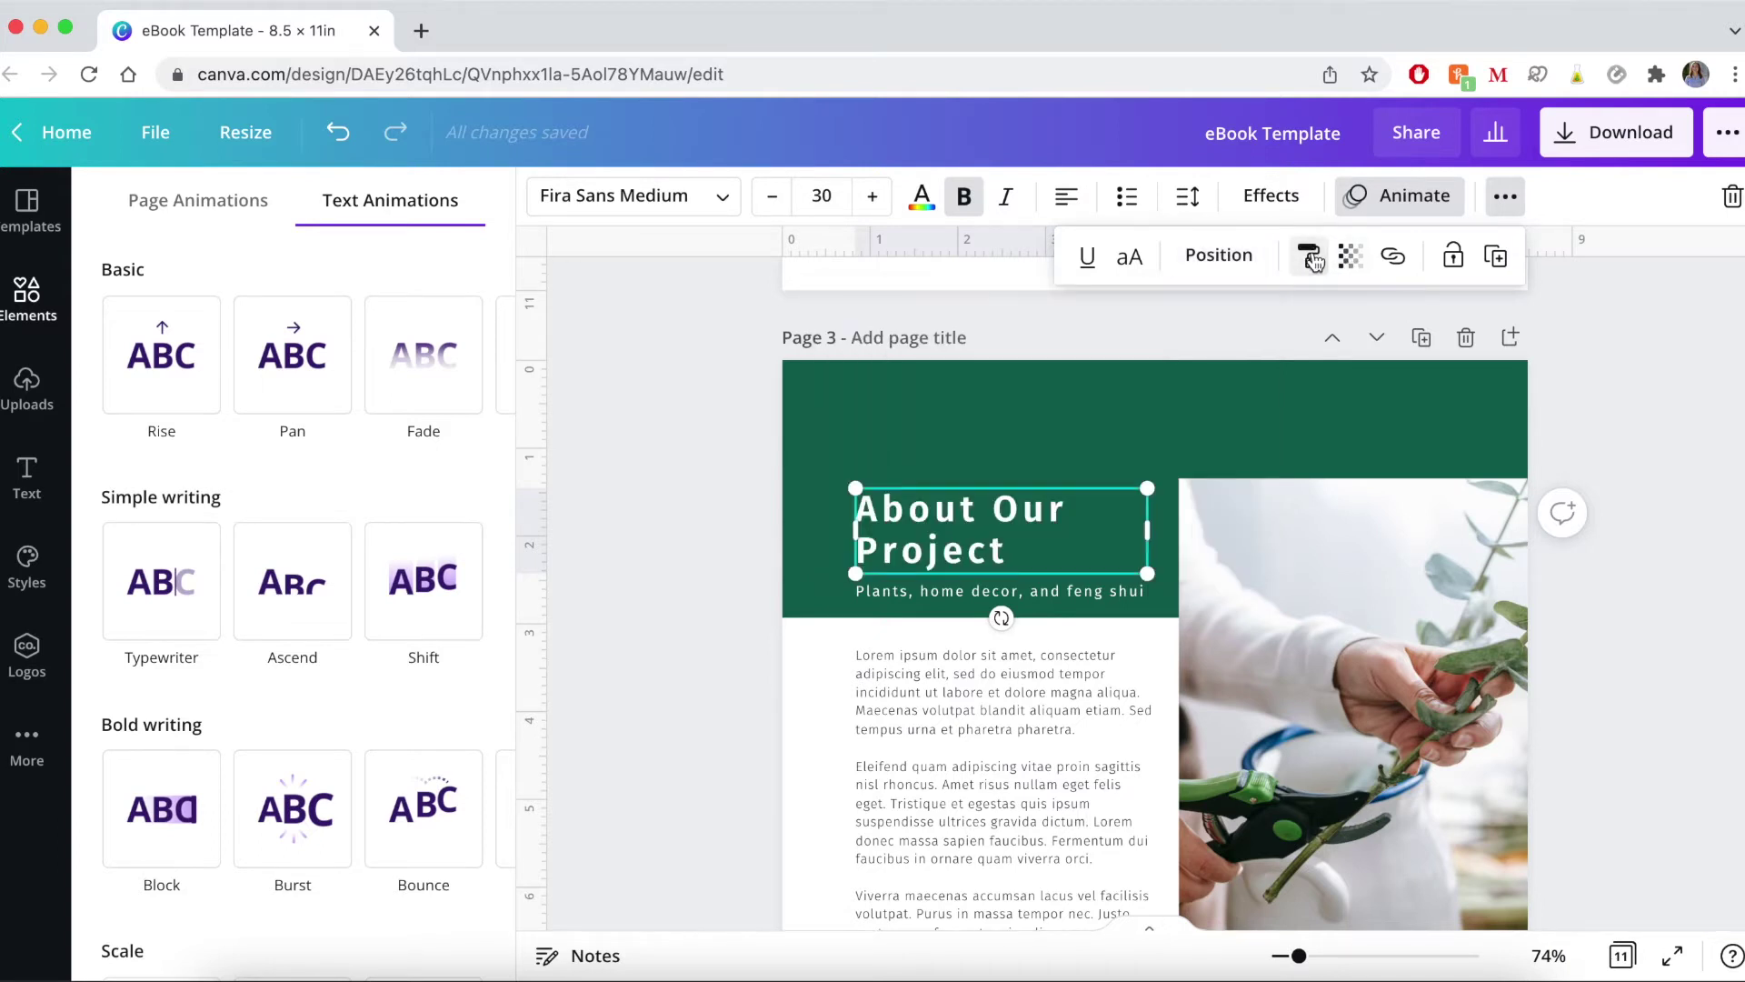
{"action": "left_click", "coordinate": [1311, 259]}
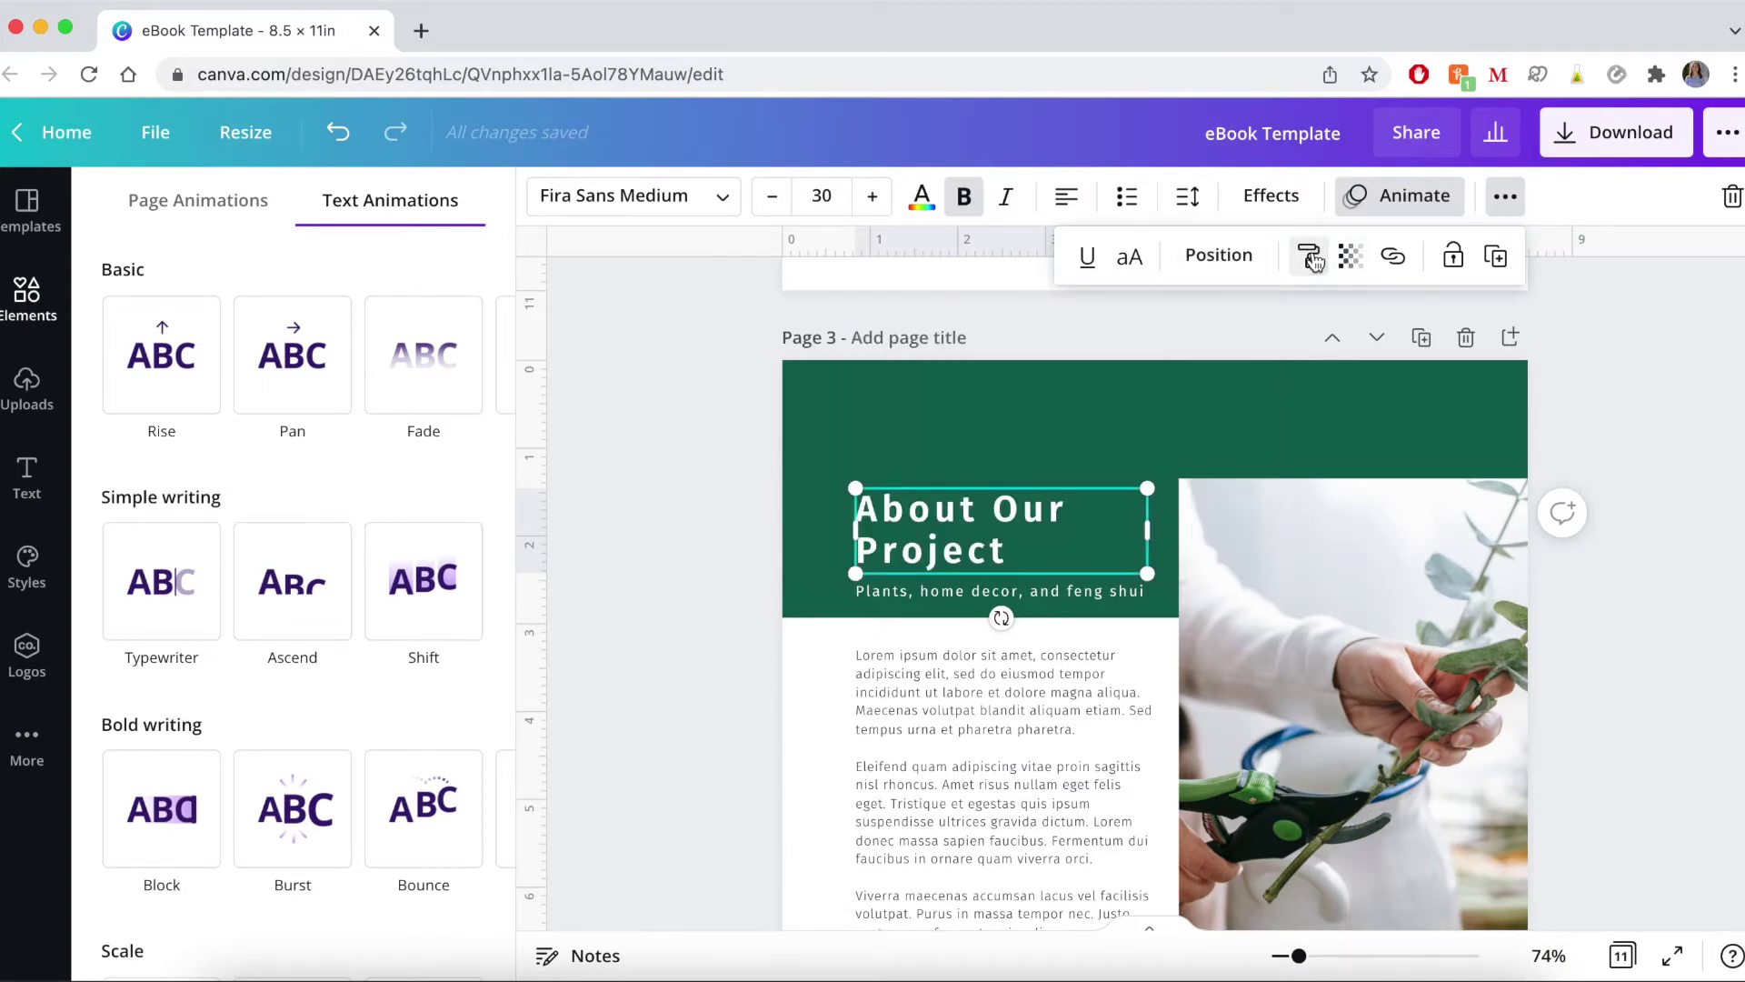
{"action": "left_click", "coordinate": [1360, 260]}
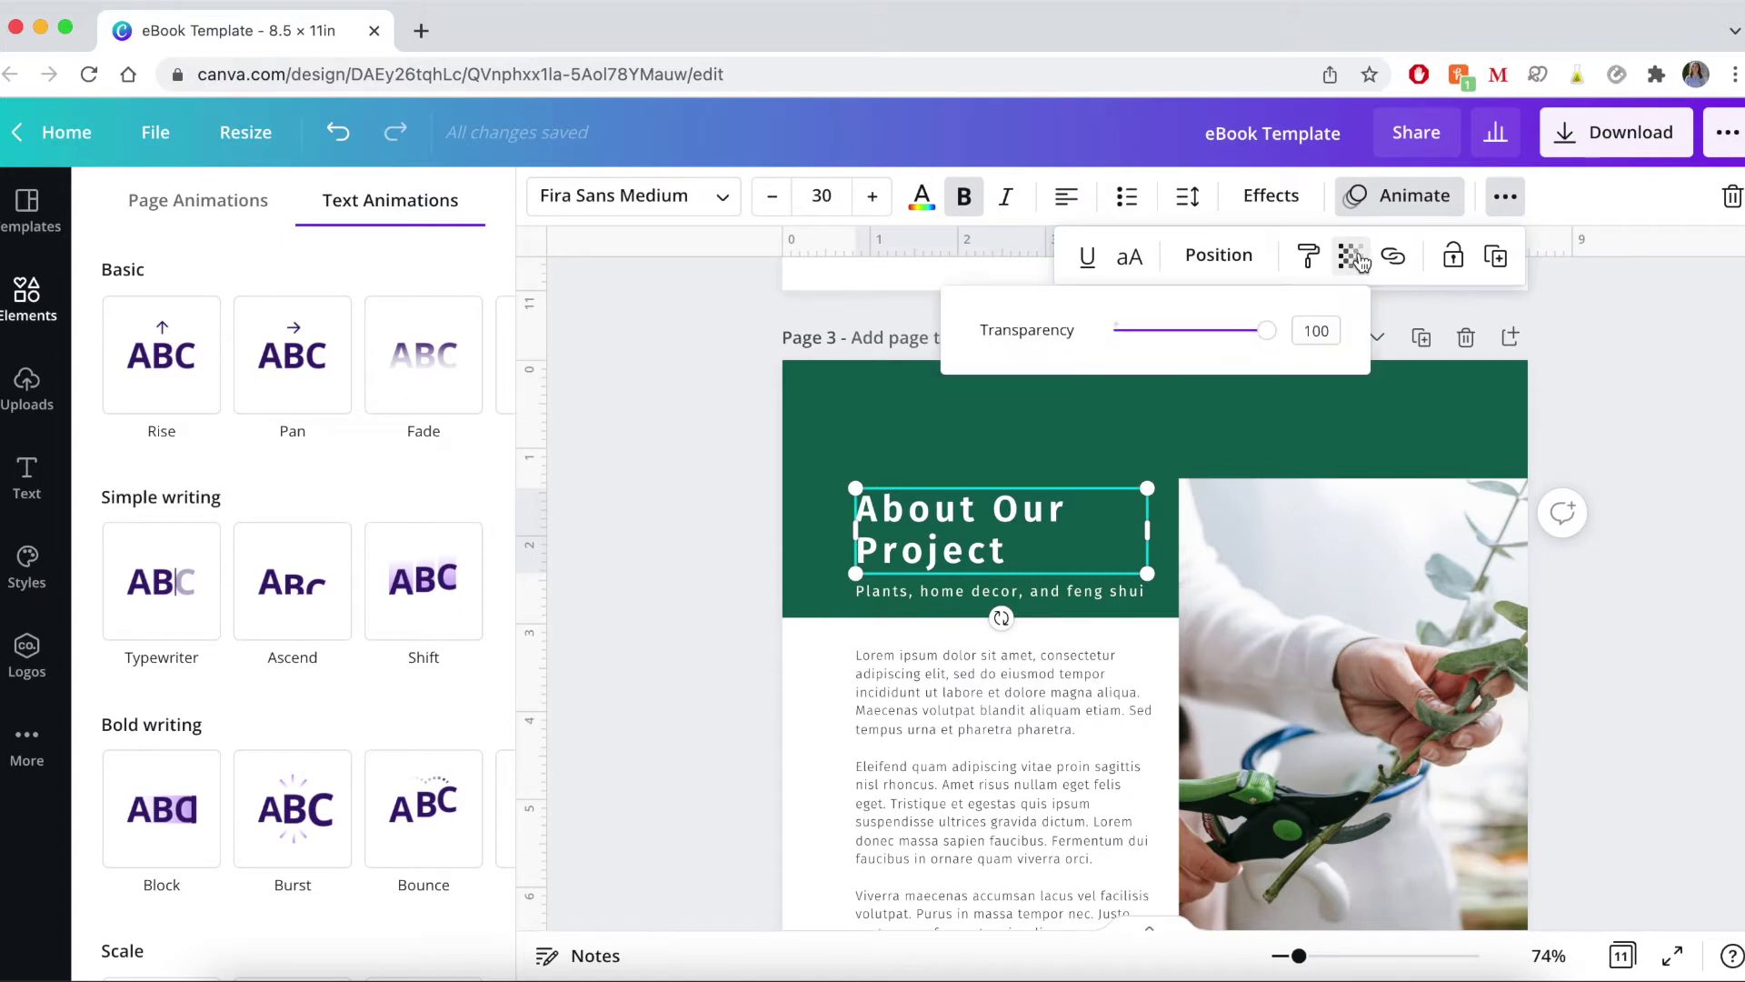
{"action": "mouse_move", "coordinate": [1249, 337]}
{"action": "left_mouse_down"}
{"action": "mouse_move", "coordinate": [1132, 333]}
{"action": "mouse_move", "coordinate": [1274, 333]}
{"action": "left_mouse_up"}
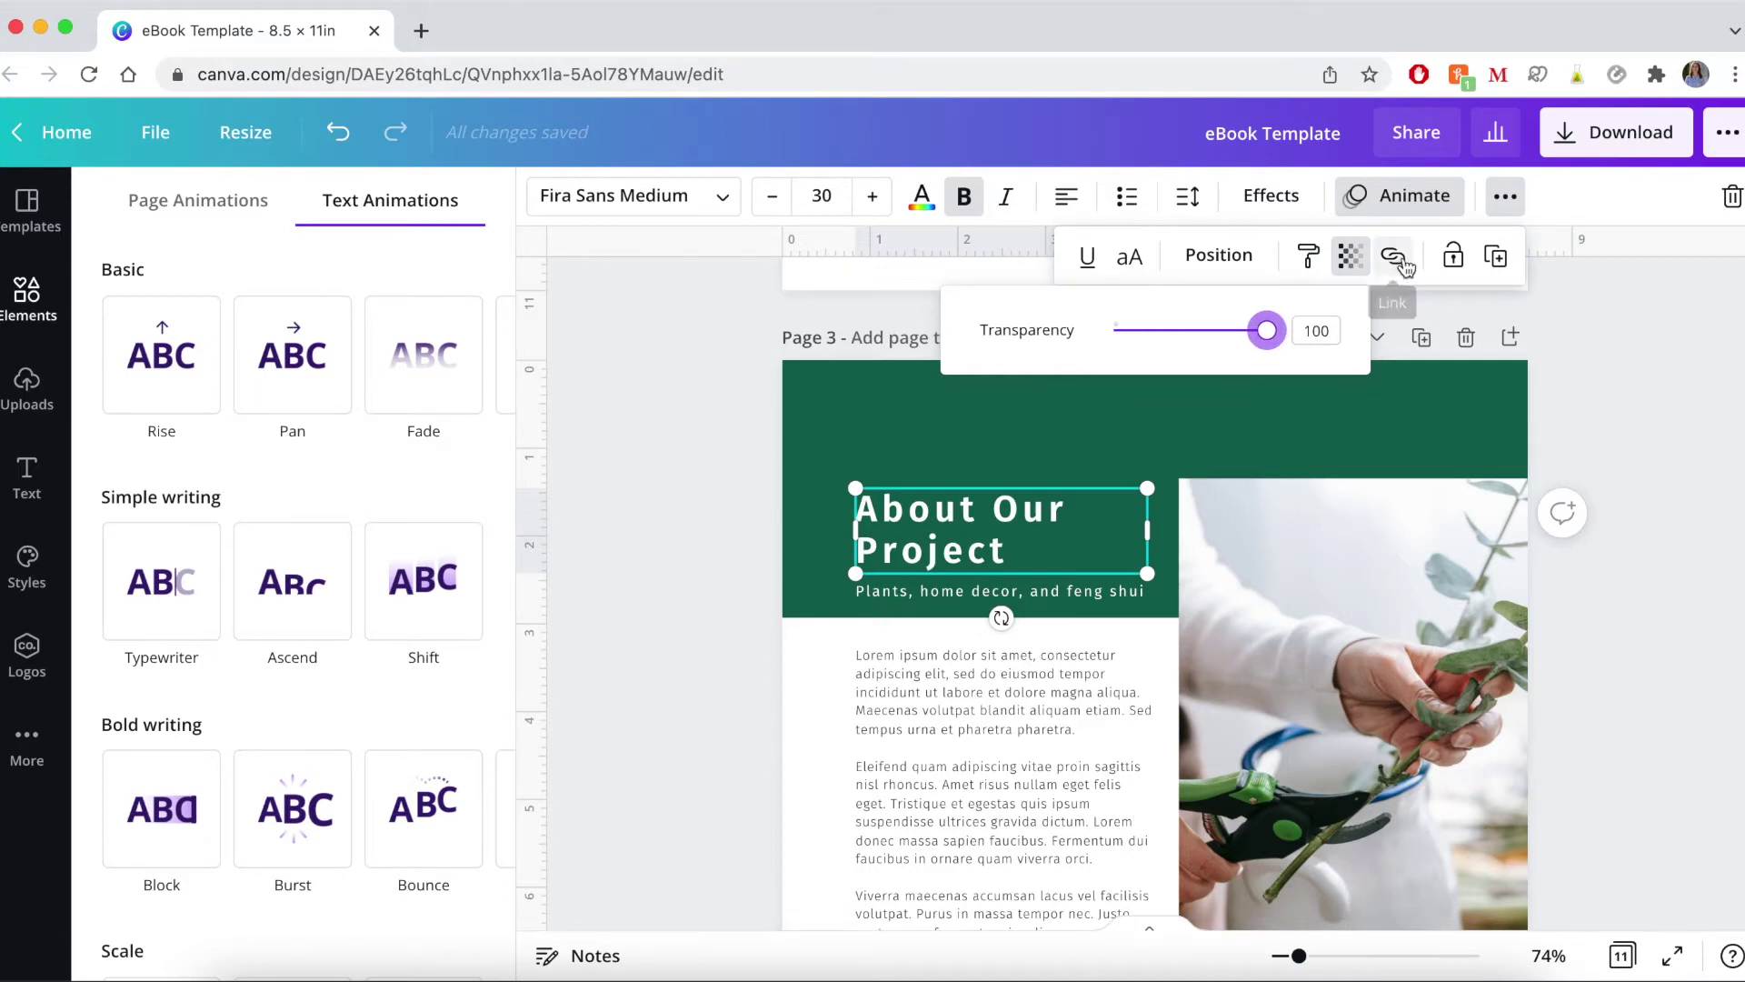
{"action": "left_click", "coordinate": [1010, 557]}
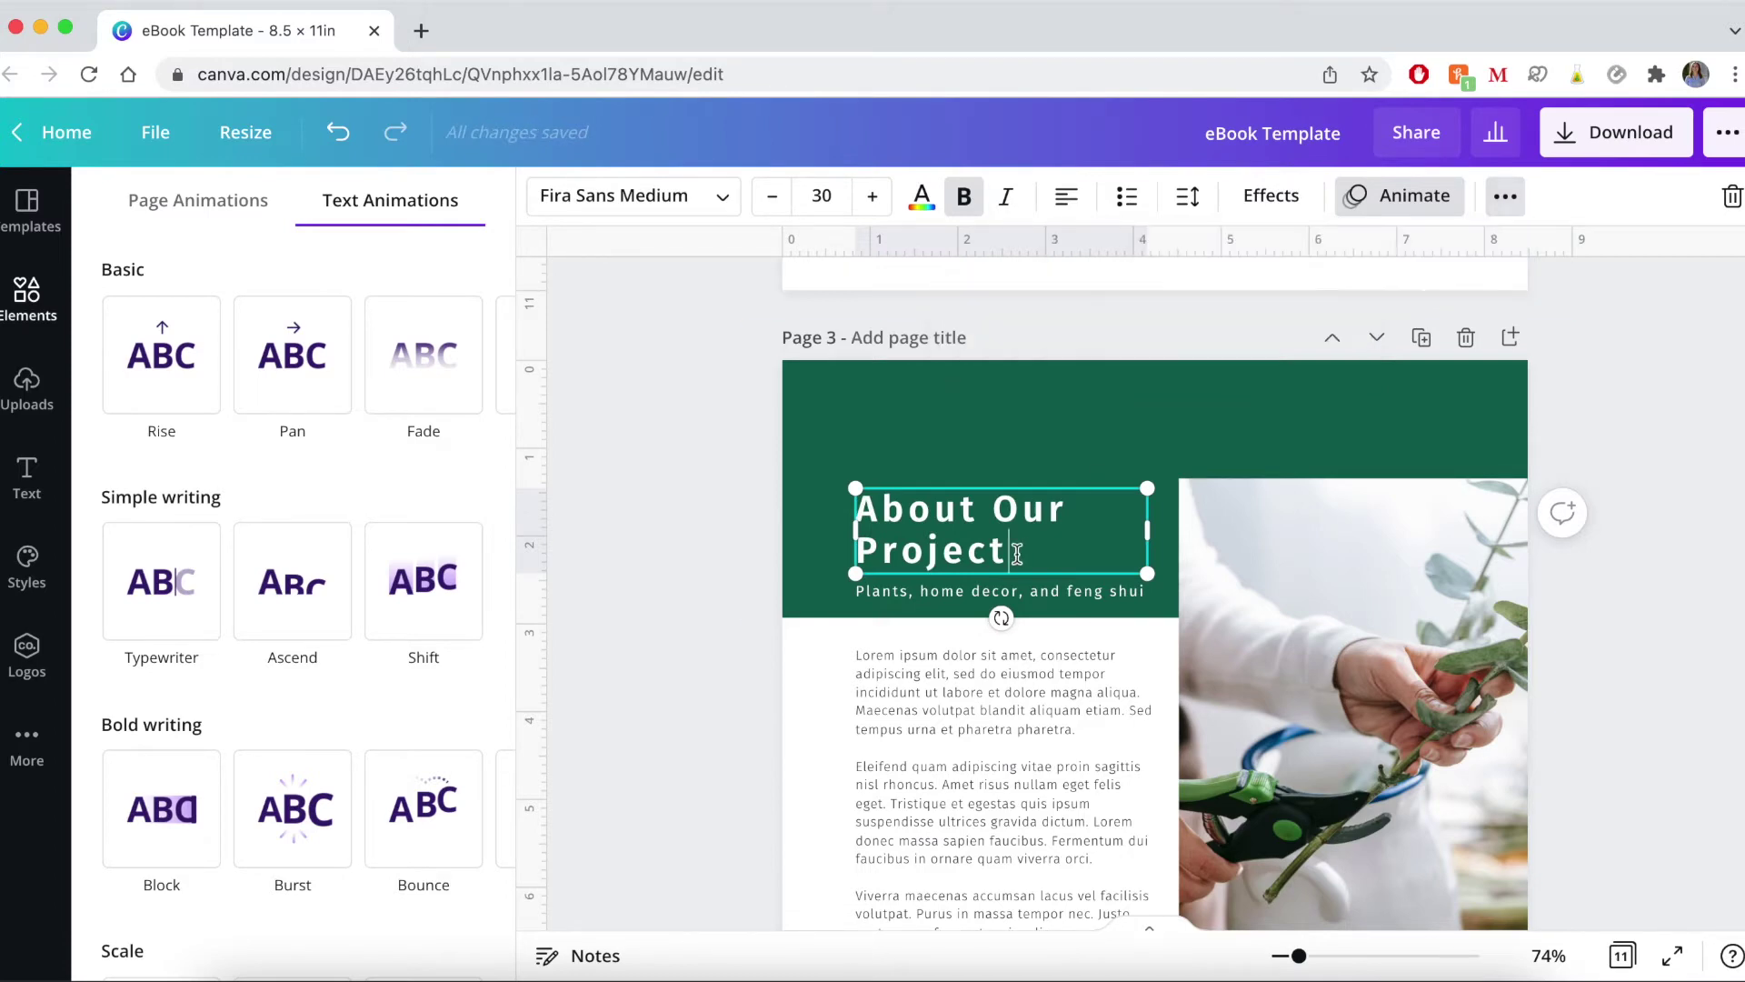
{"action": "left_click_drag", "start_coordinate": [1011, 557], "coordinate": [850, 520]}
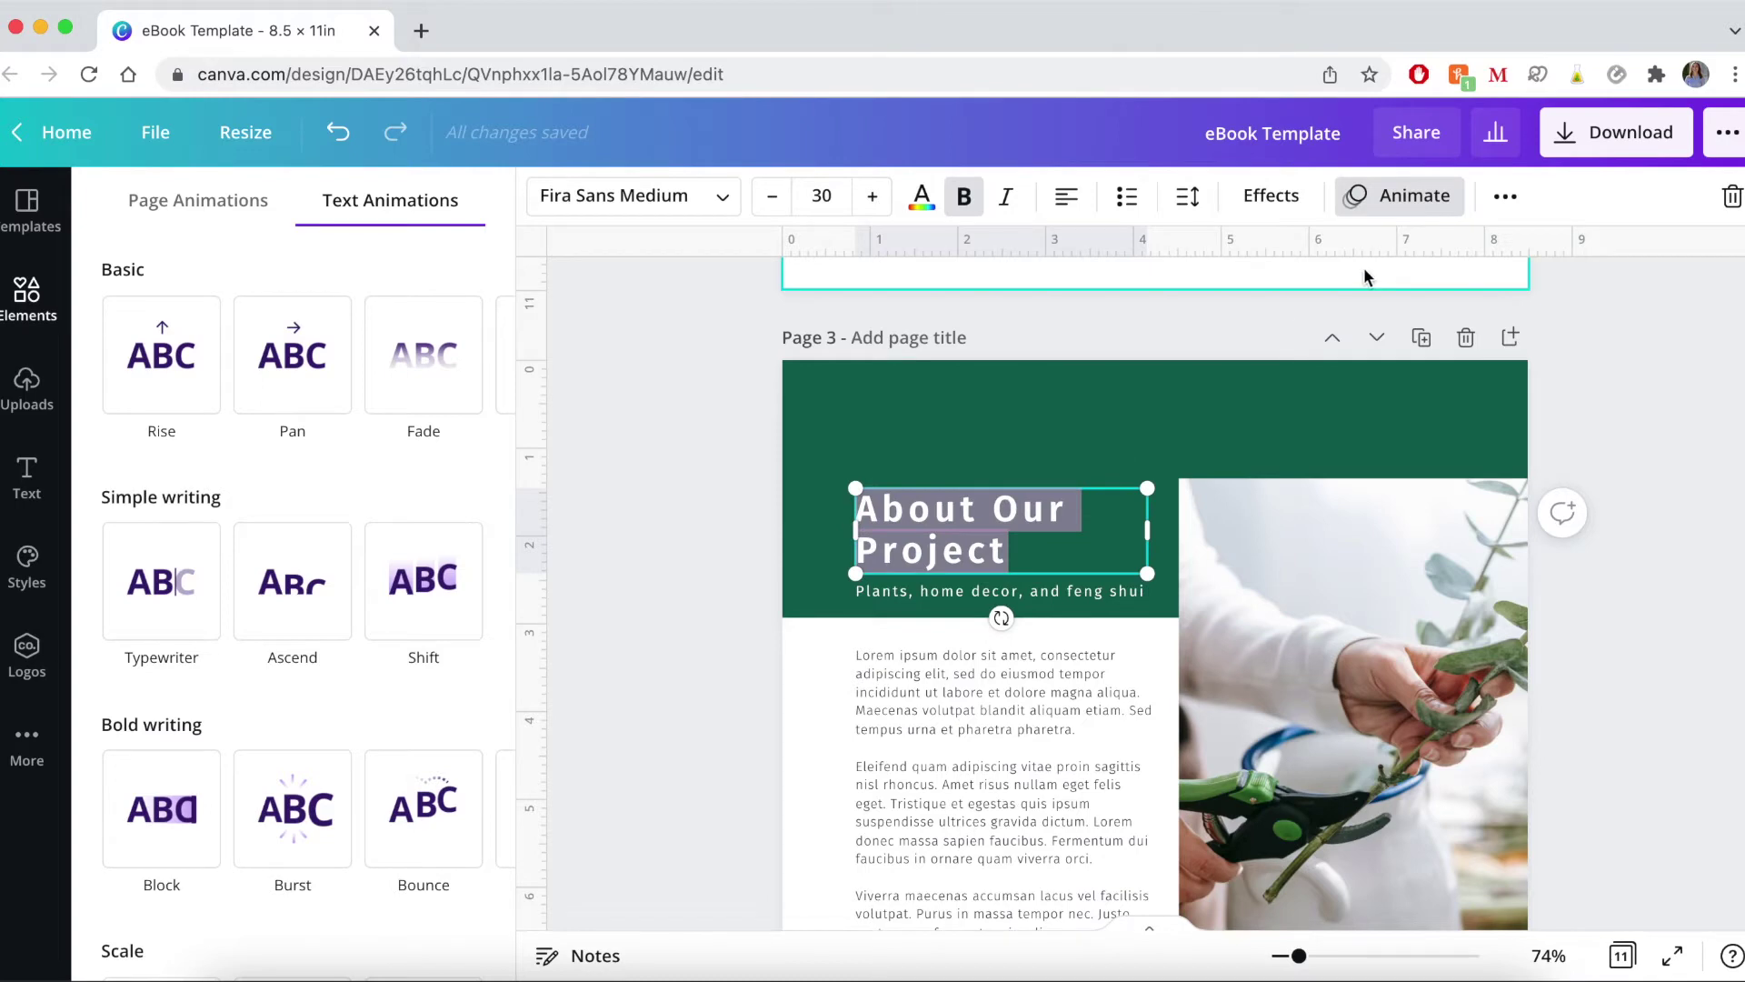
{"action": "left_click", "coordinate": [1505, 197]}
{"action": "left_click", "coordinate": [1395, 261]}
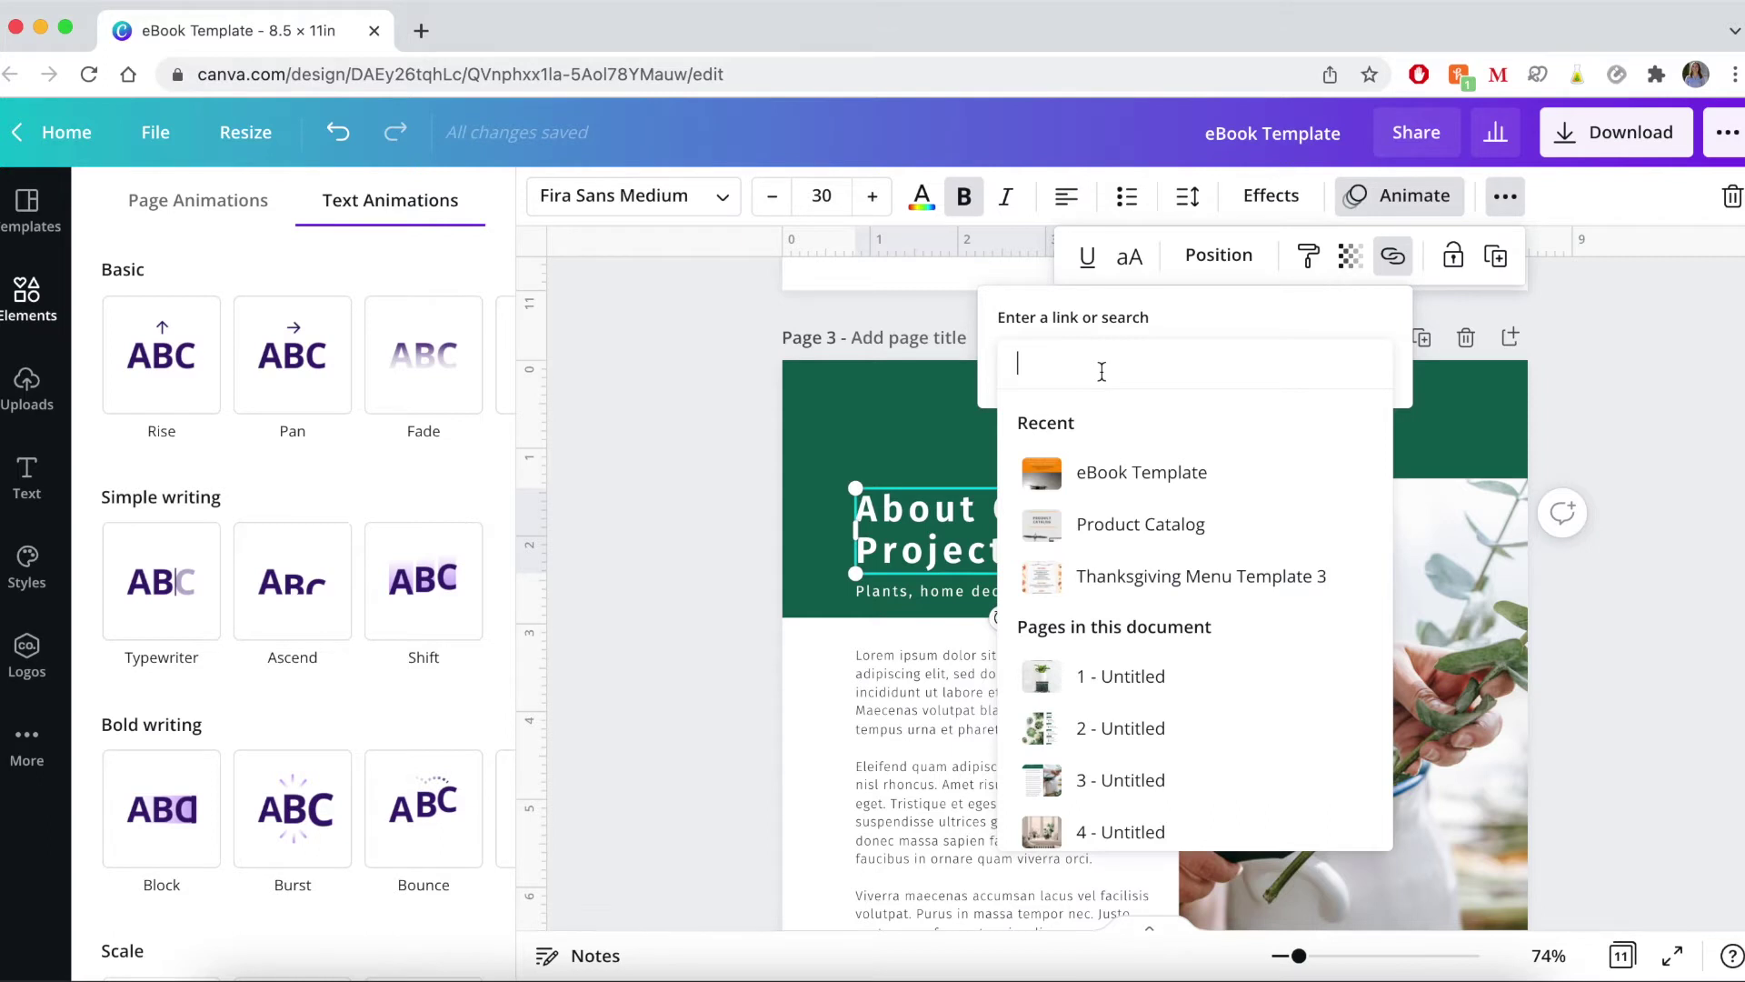
{"action": "type", "text": "ew"}
{"action": "key", "text": "BackSpace"}
{"action": "key", "text": "BackSpace"}
{"action": "type", "text": "www.website.com"}
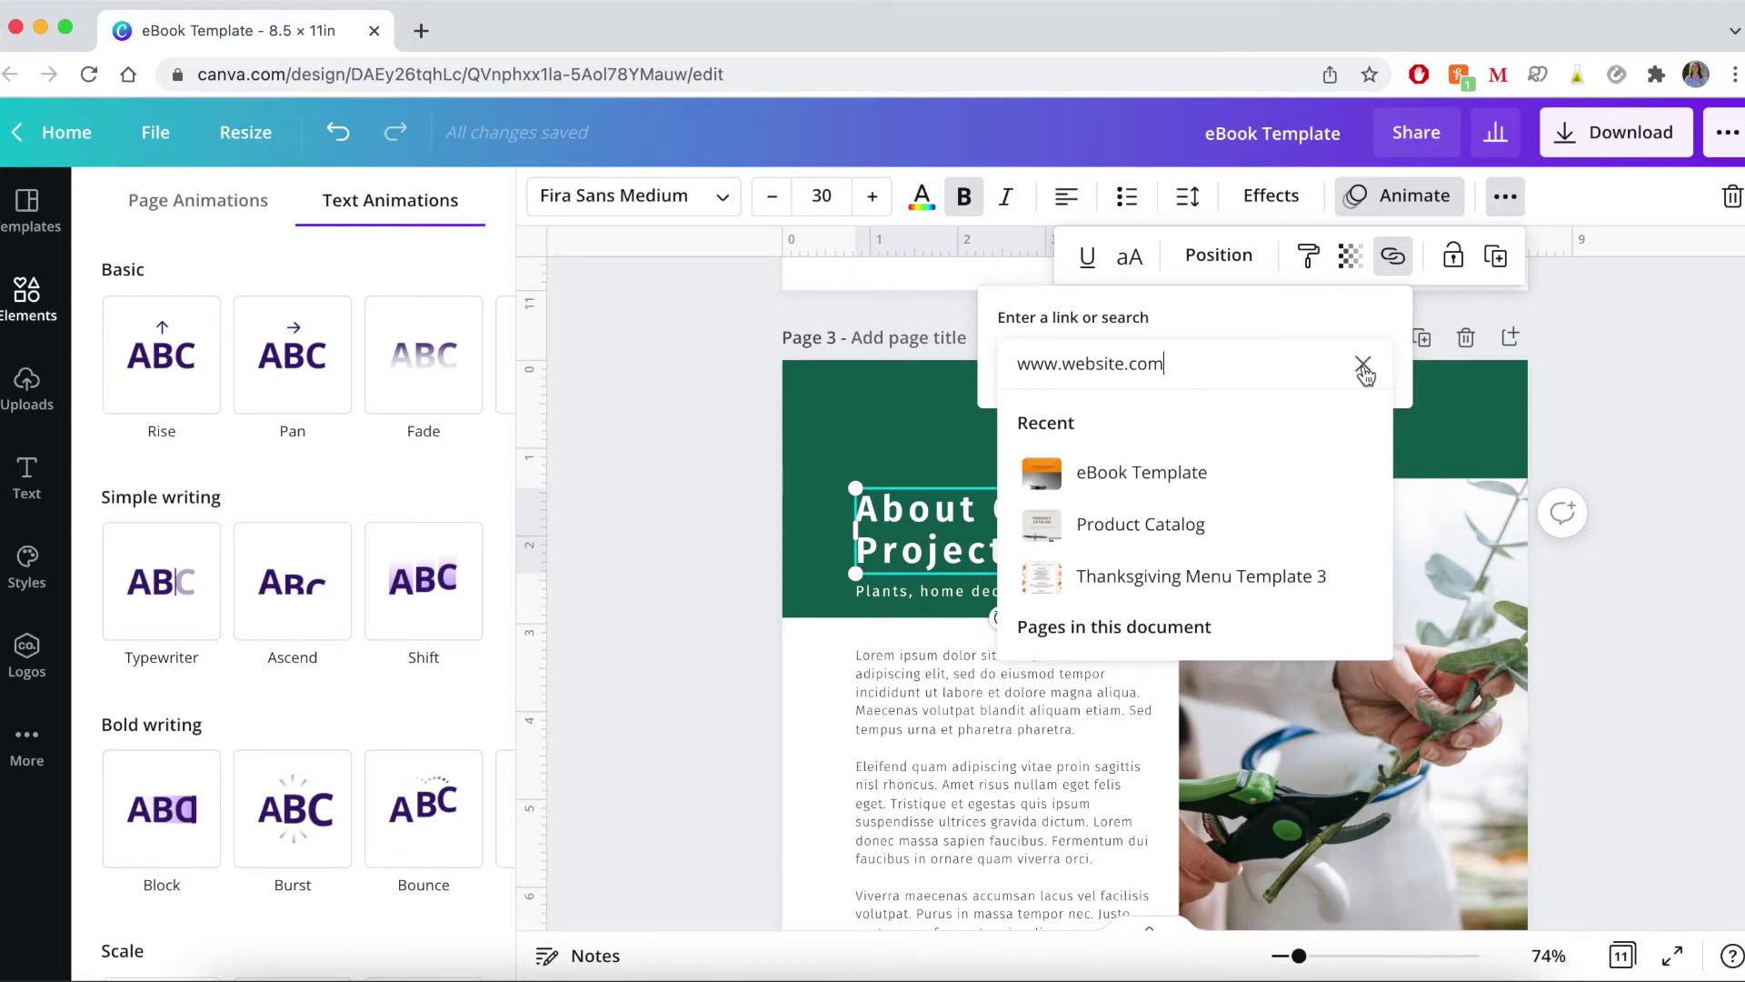
{"action": "key", "text": "Return"}
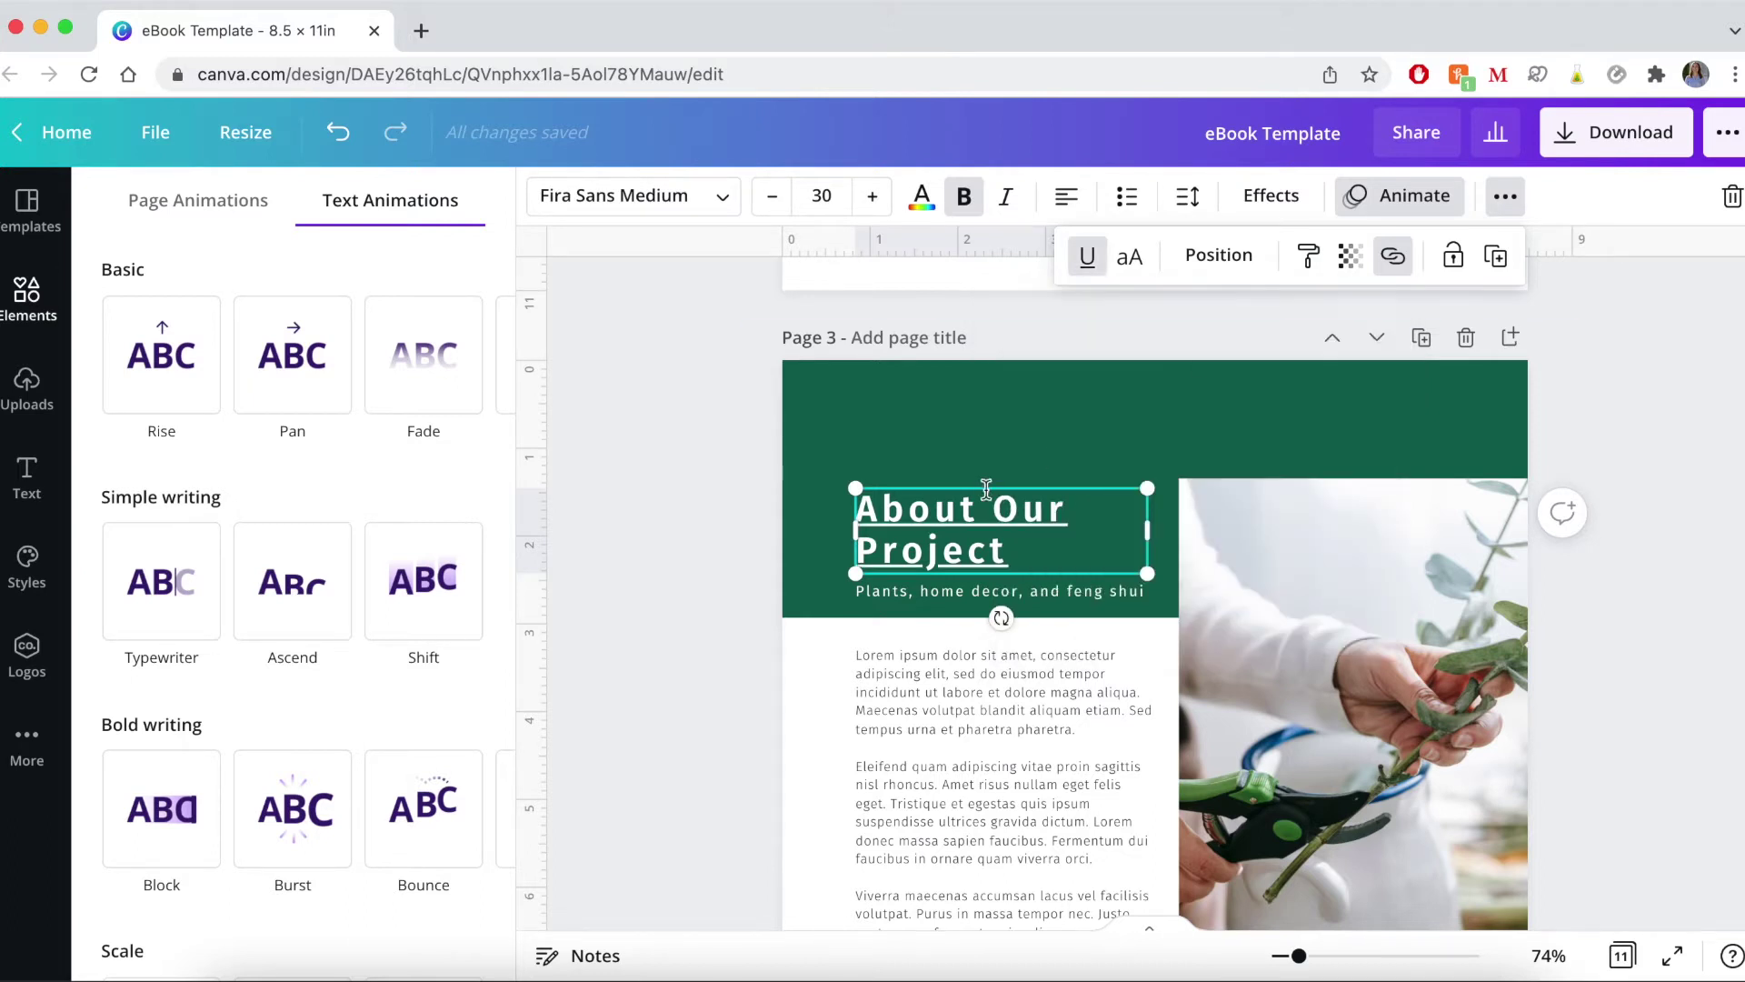
Step: Remove the website link from the "About Our Project" heading text
{"action": "left_click_drag", "start_coordinate": [1000, 556], "coordinate": [848, 513]}
{"action": "left_click", "coordinate": [1505, 196]}
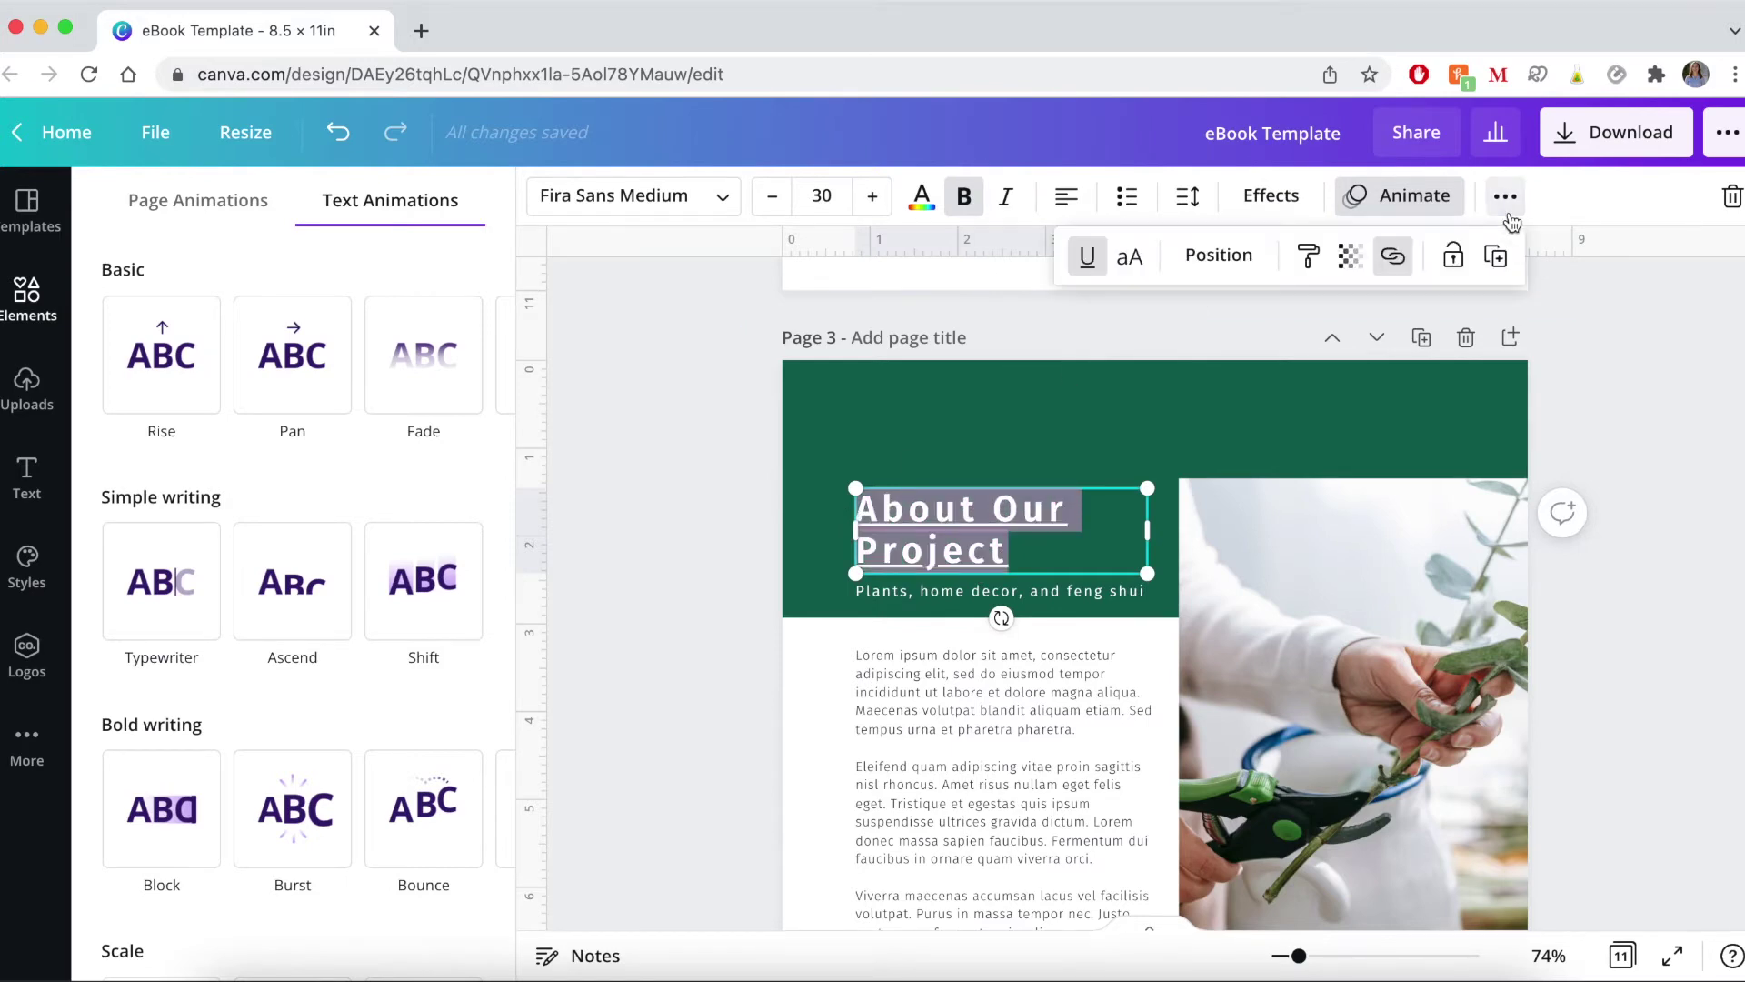
{"action": "left_click", "coordinate": [1392, 255]}
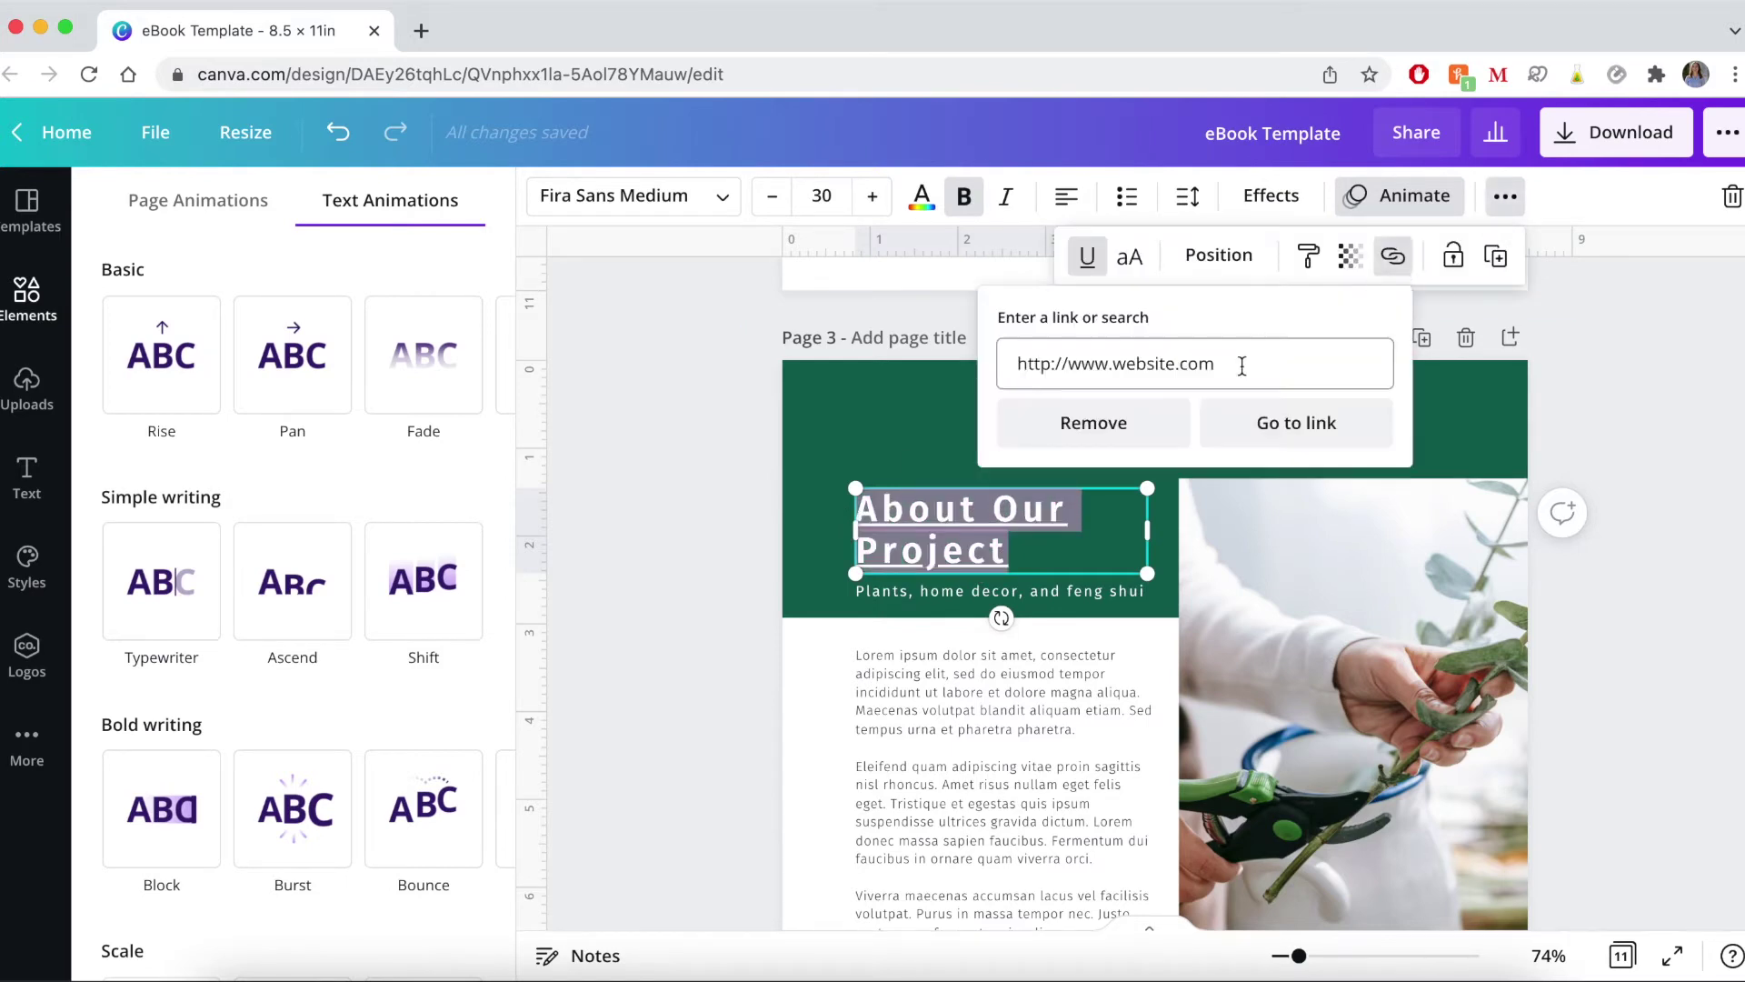
{"action": "left_click", "coordinate": [1166, 424]}
Step: Lock the "About Our Project" heading in place on page 3
{"action": "left_click", "coordinate": [1518, 200]}
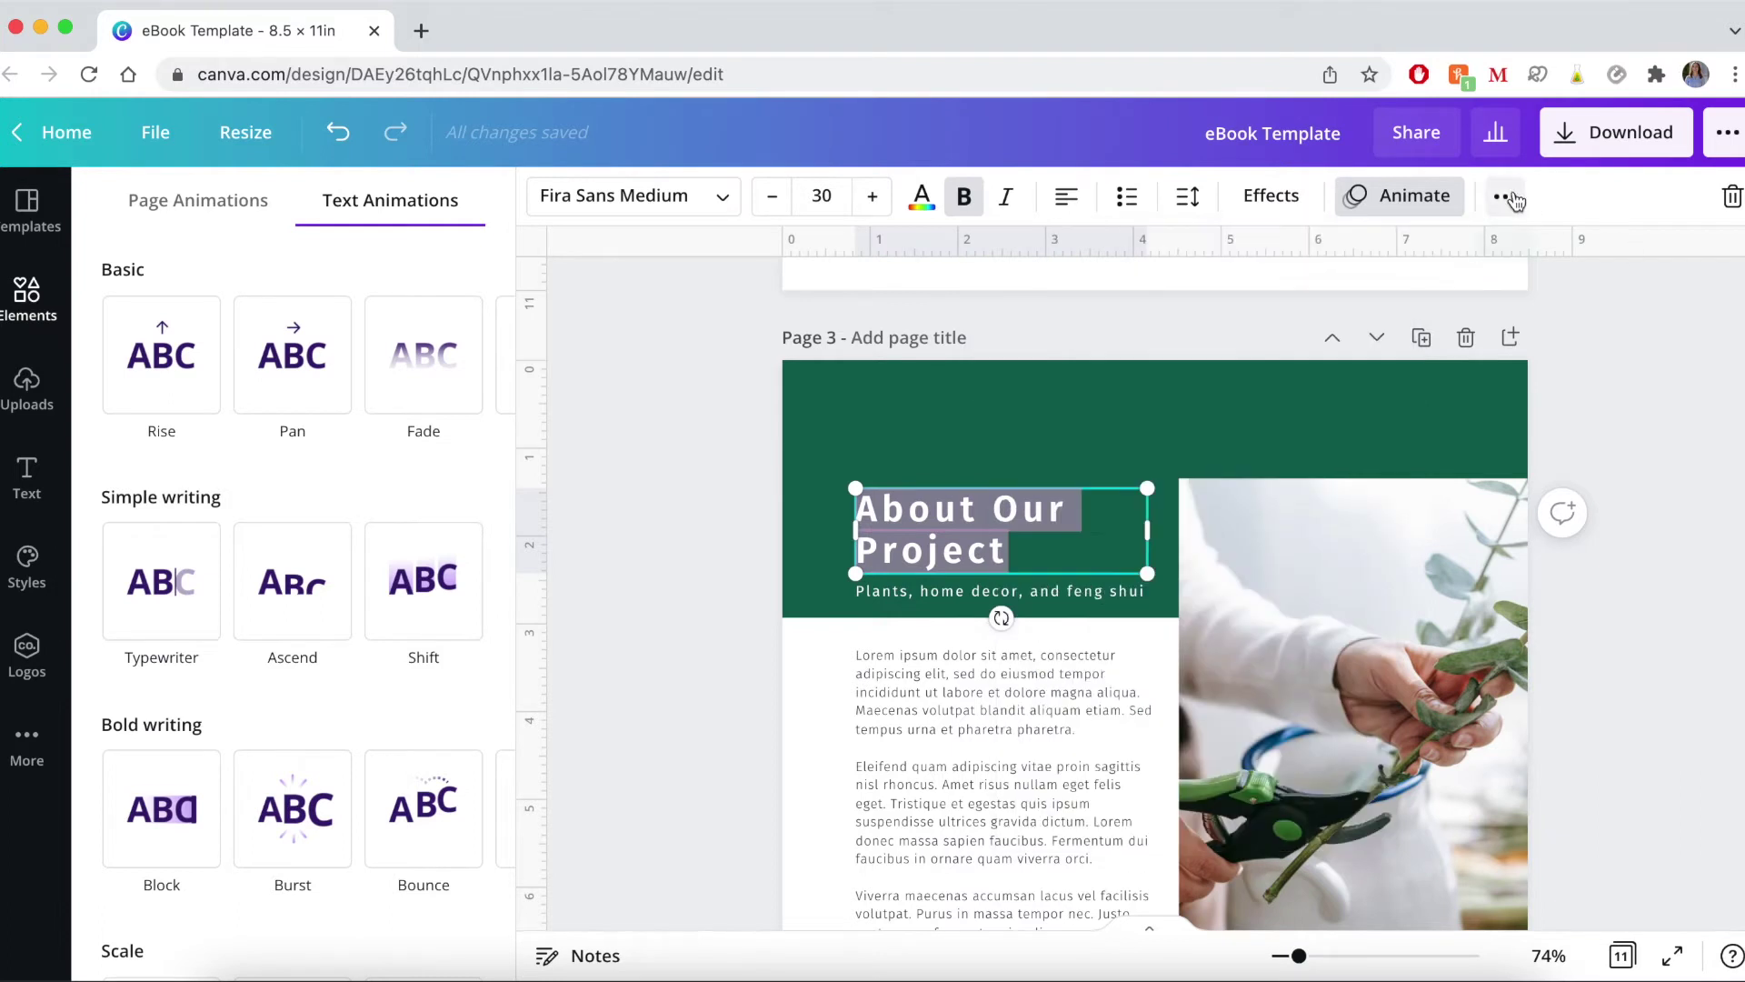
{"action": "left_click", "coordinate": [1512, 199]}
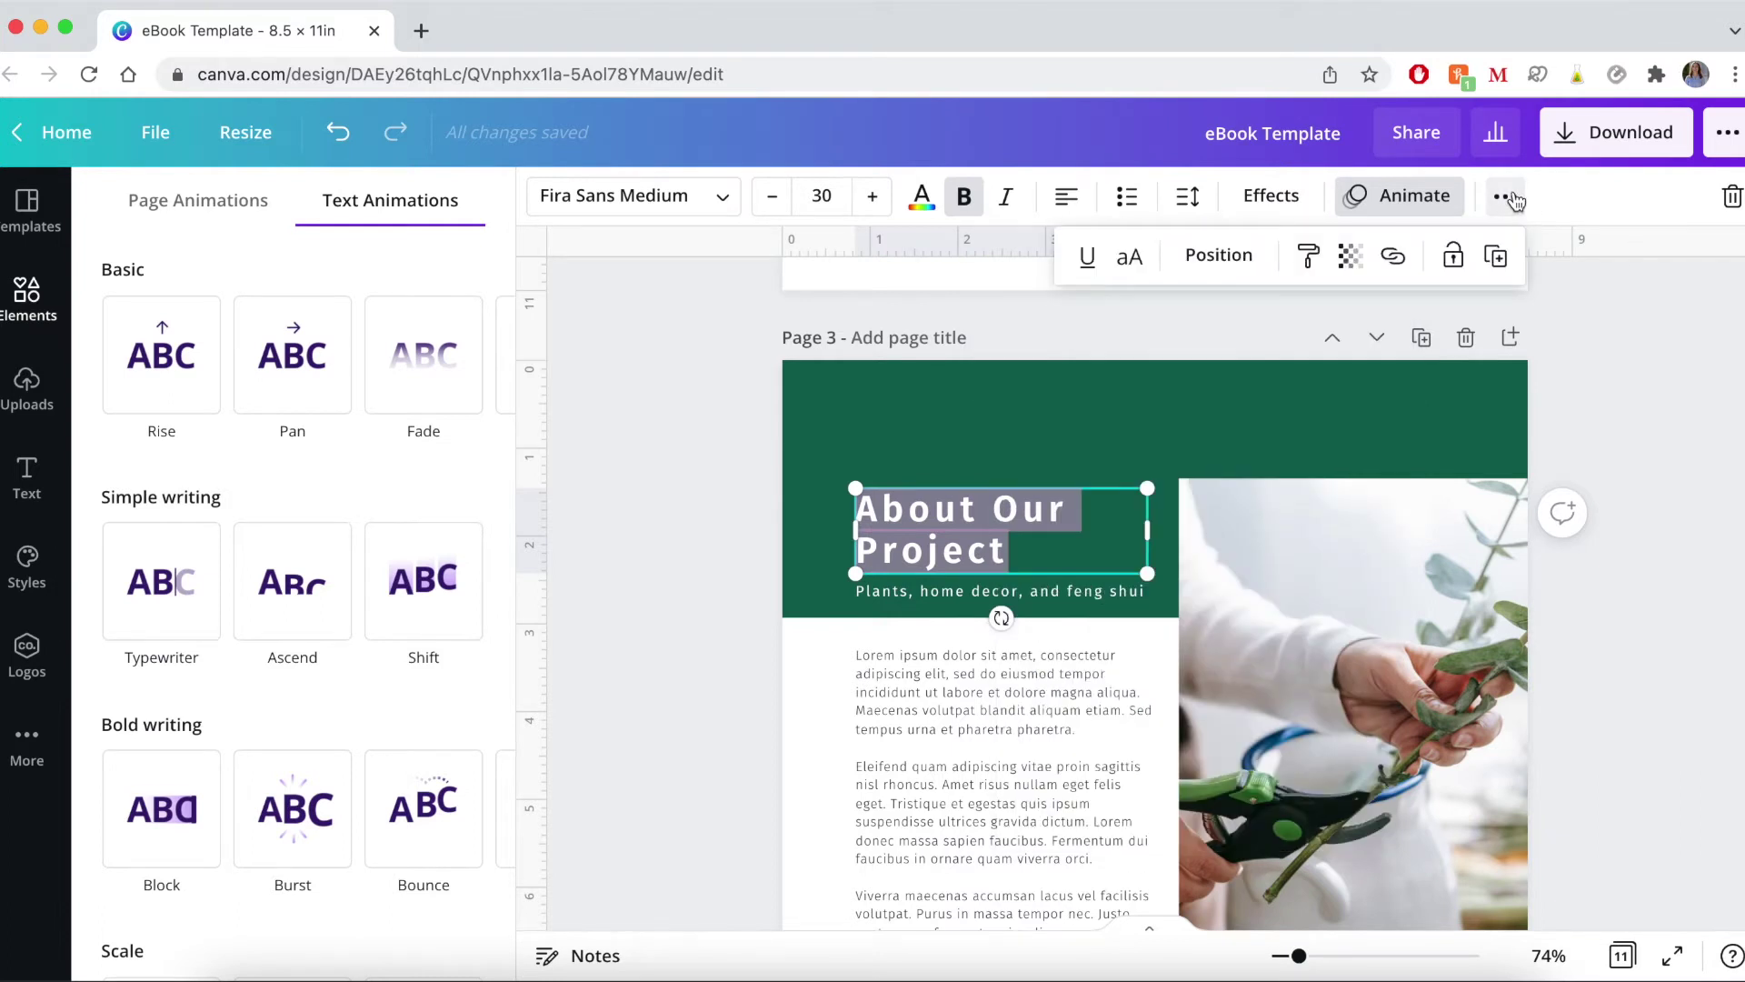
{"action": "left_click", "coordinate": [1451, 261]}
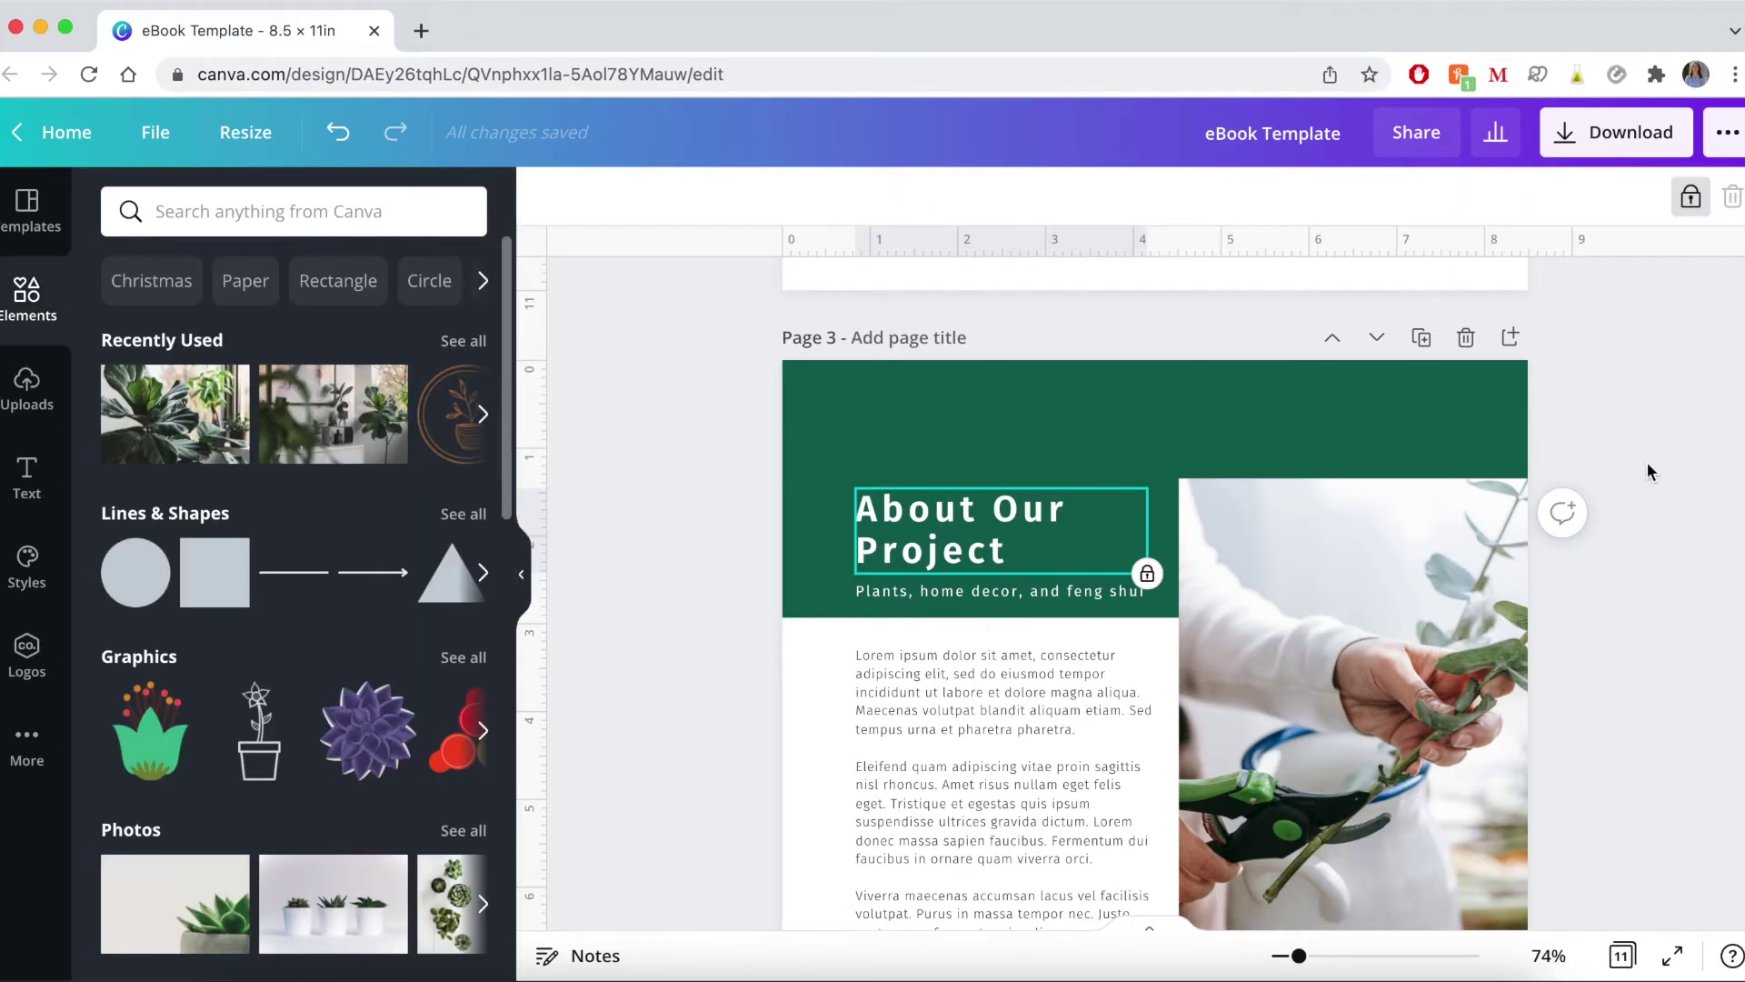
Step: Try moving the green header block behind the locked heading on page 3, and undo the move
{"action": "left_click", "coordinate": [903, 685]}
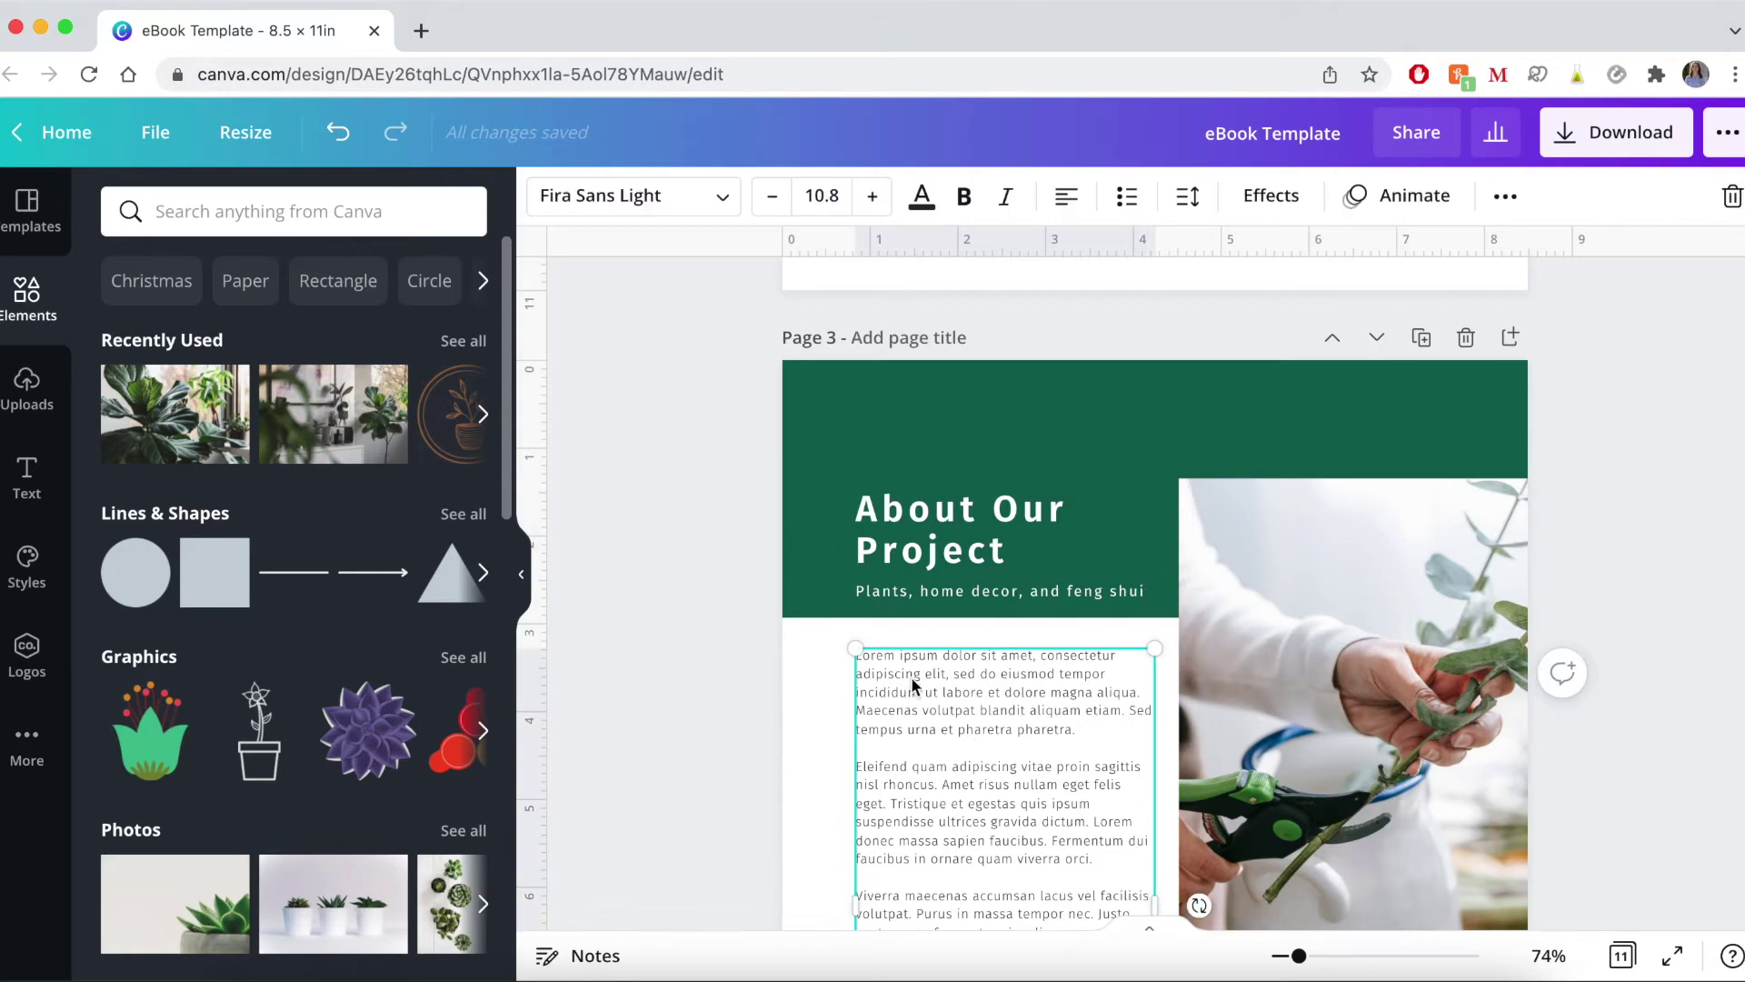
{"action": "left_click", "coordinate": [1030, 422]}
{"action": "left_click_drag", "start_coordinate": [1030, 423], "coordinate": [986, 481]}
{"action": "left_click", "coordinate": [337, 138]}
{"action": "left_click", "coordinate": [338, 138]}
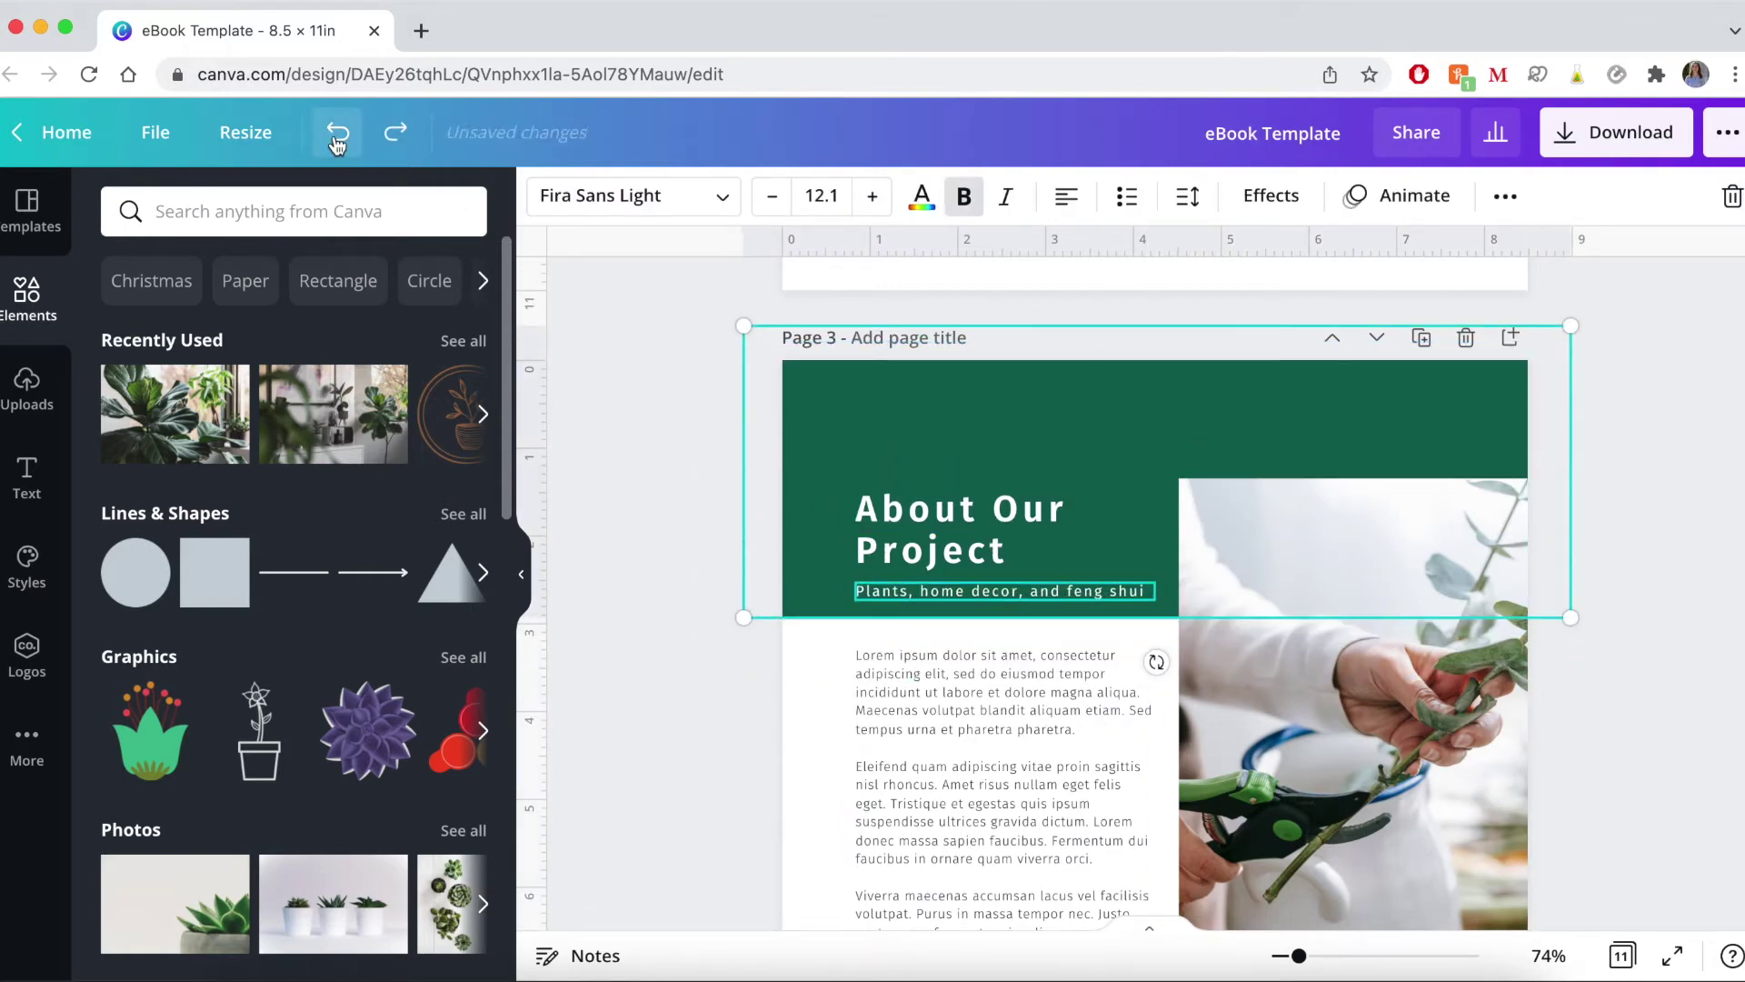
Step: Unlock the "About Our Project" heading on page 3
{"action": "left_click", "coordinate": [985, 520]}
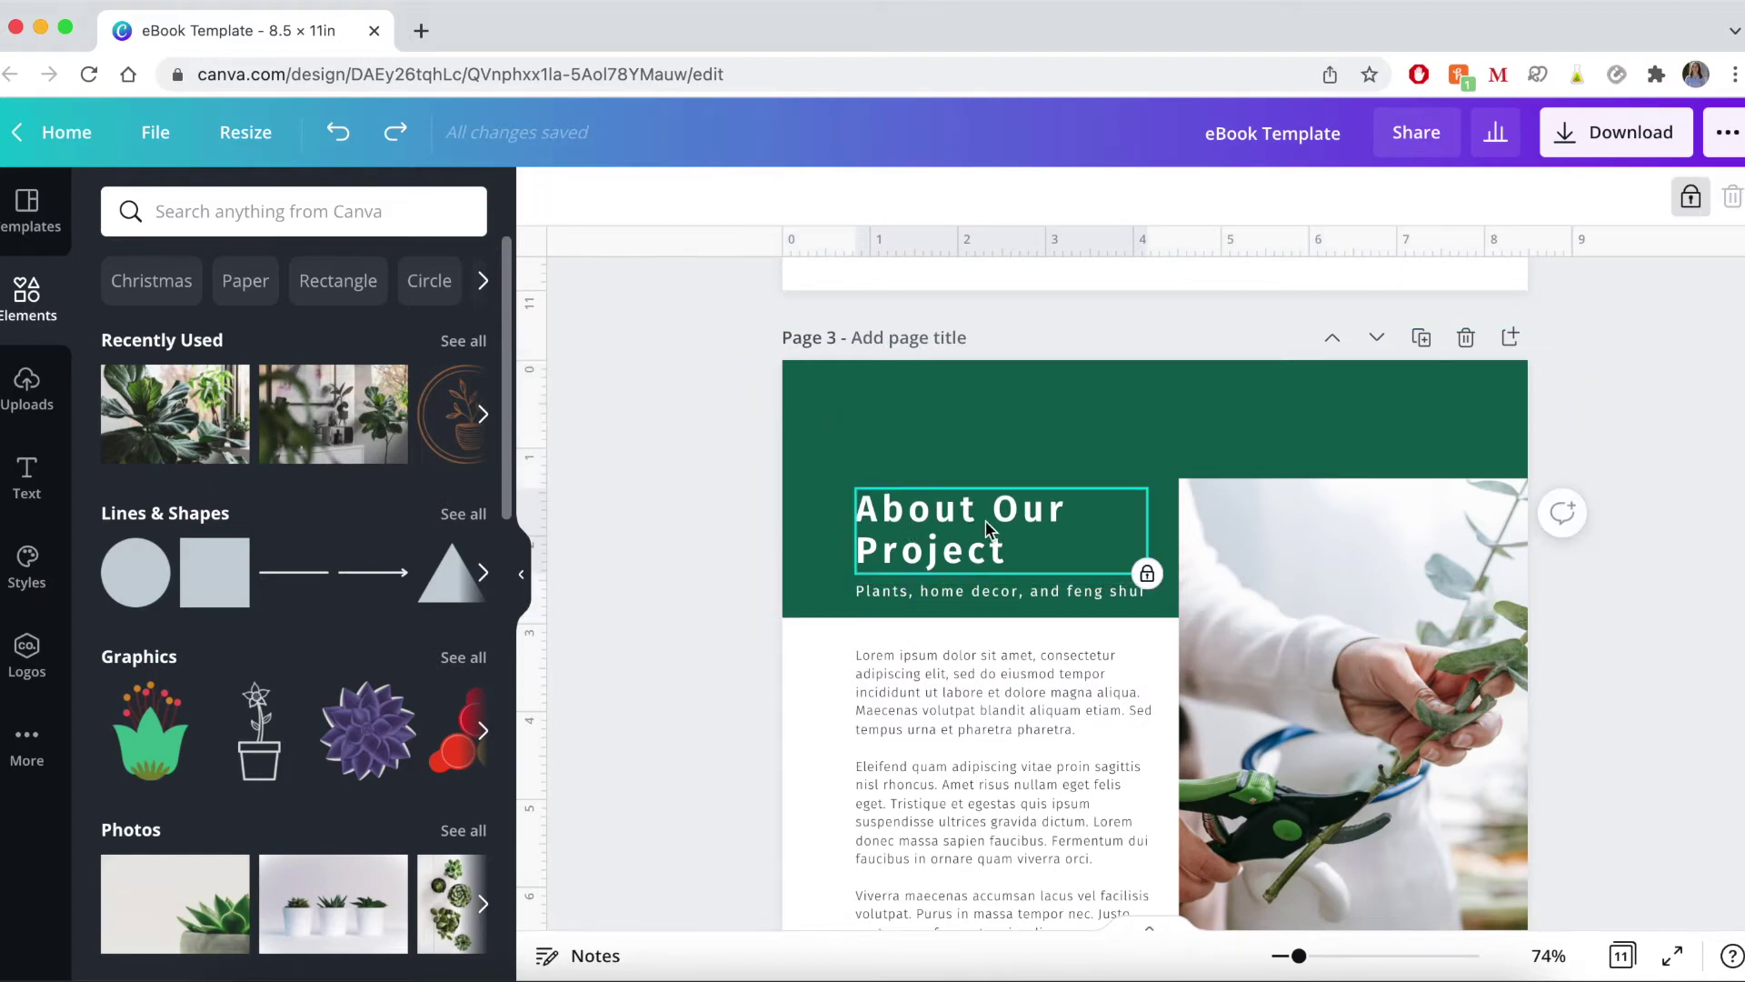
{"action": "left_click", "coordinate": [1689, 202]}
Step: Duplicate the "About Our Project" heading and delete the copy
{"action": "left_click", "coordinate": [1503, 196]}
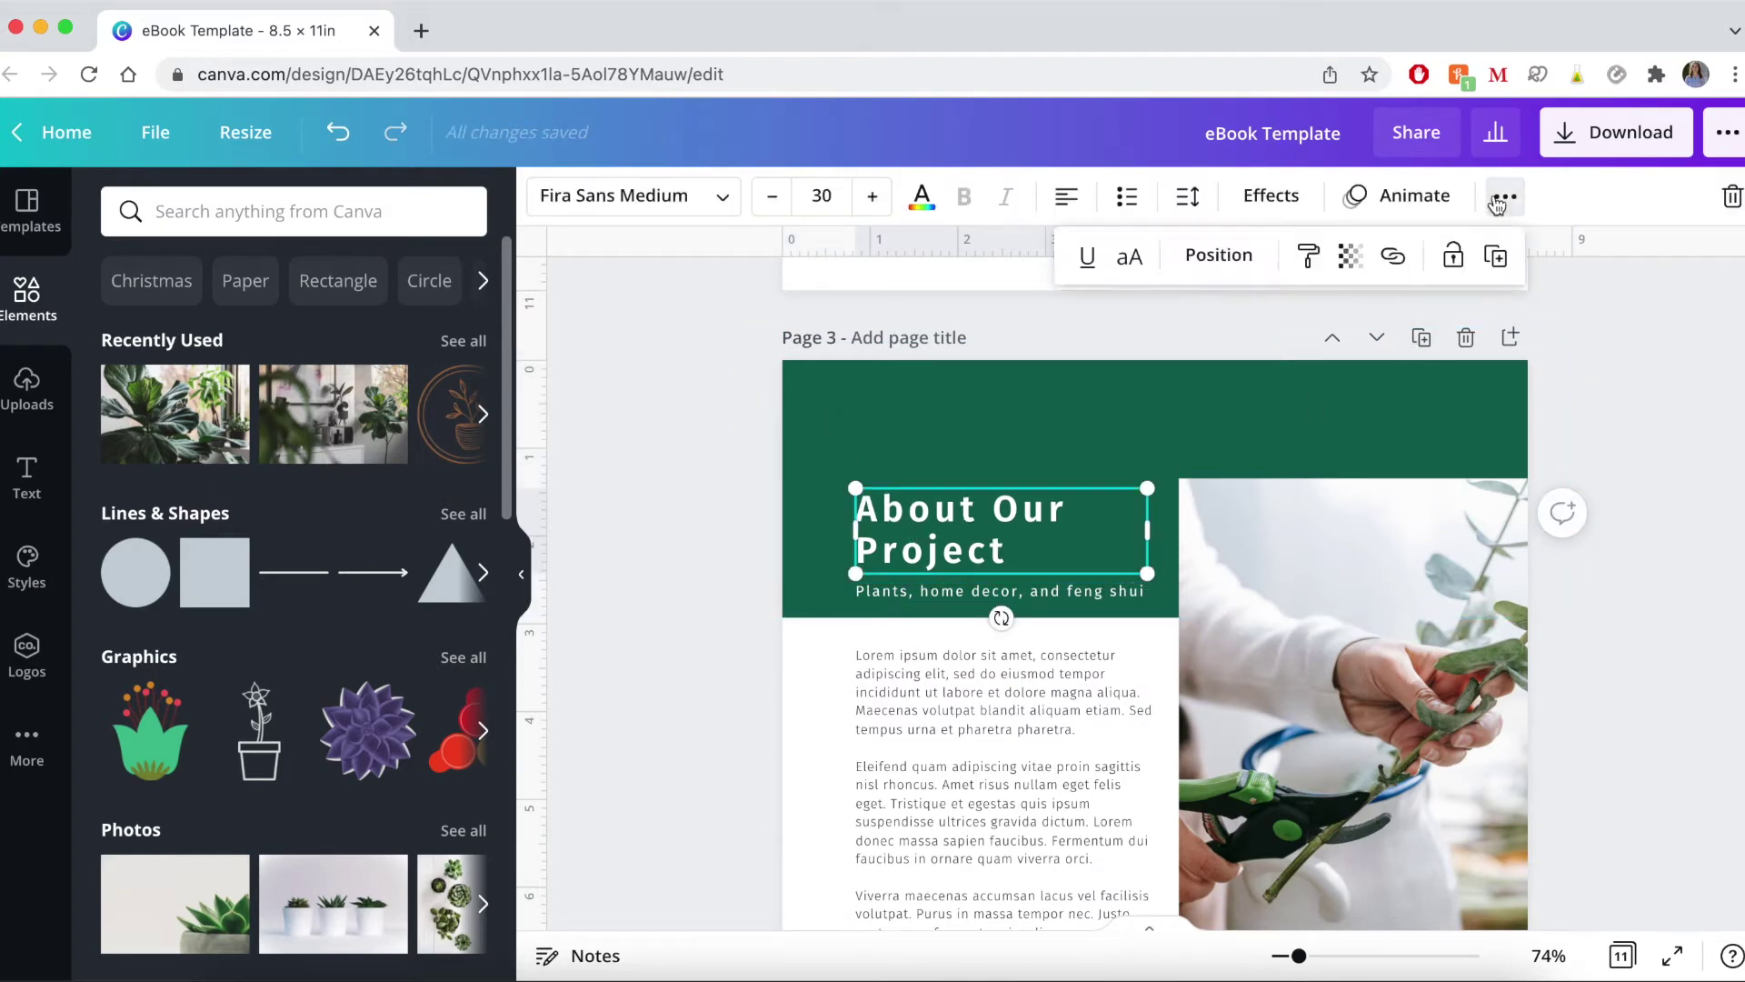
{"action": "left_click", "coordinate": [1496, 260]}
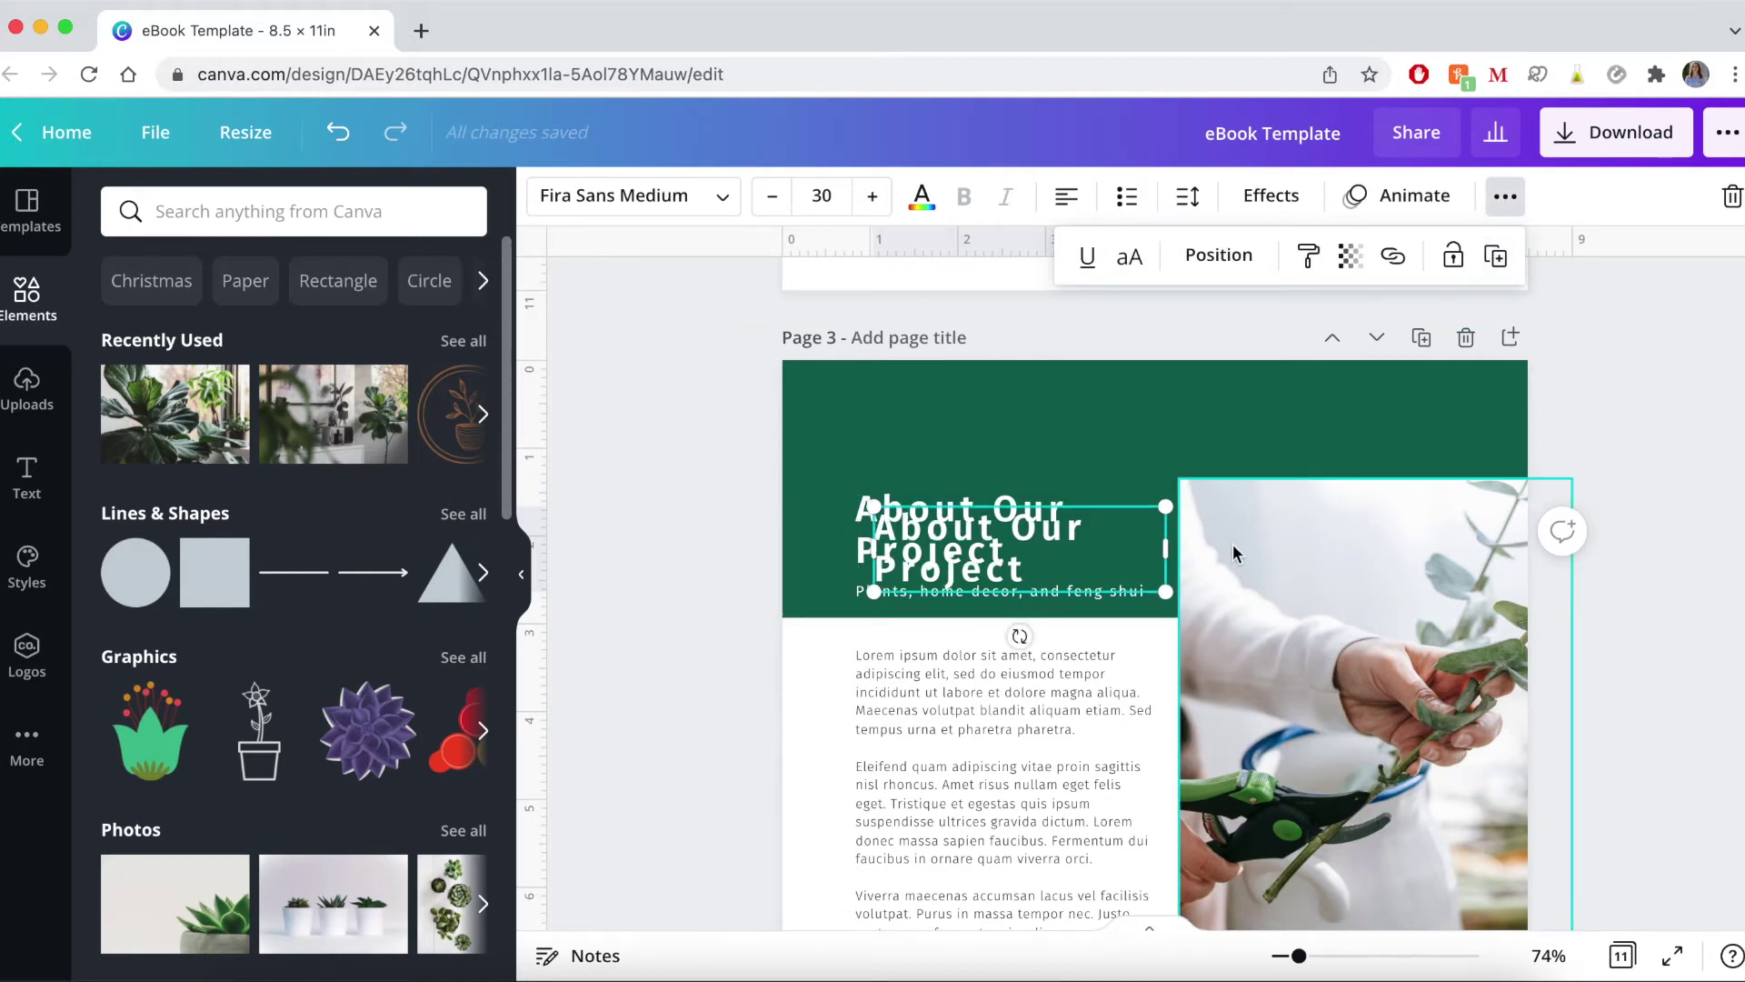
{"action": "key", "text": "Delete"}
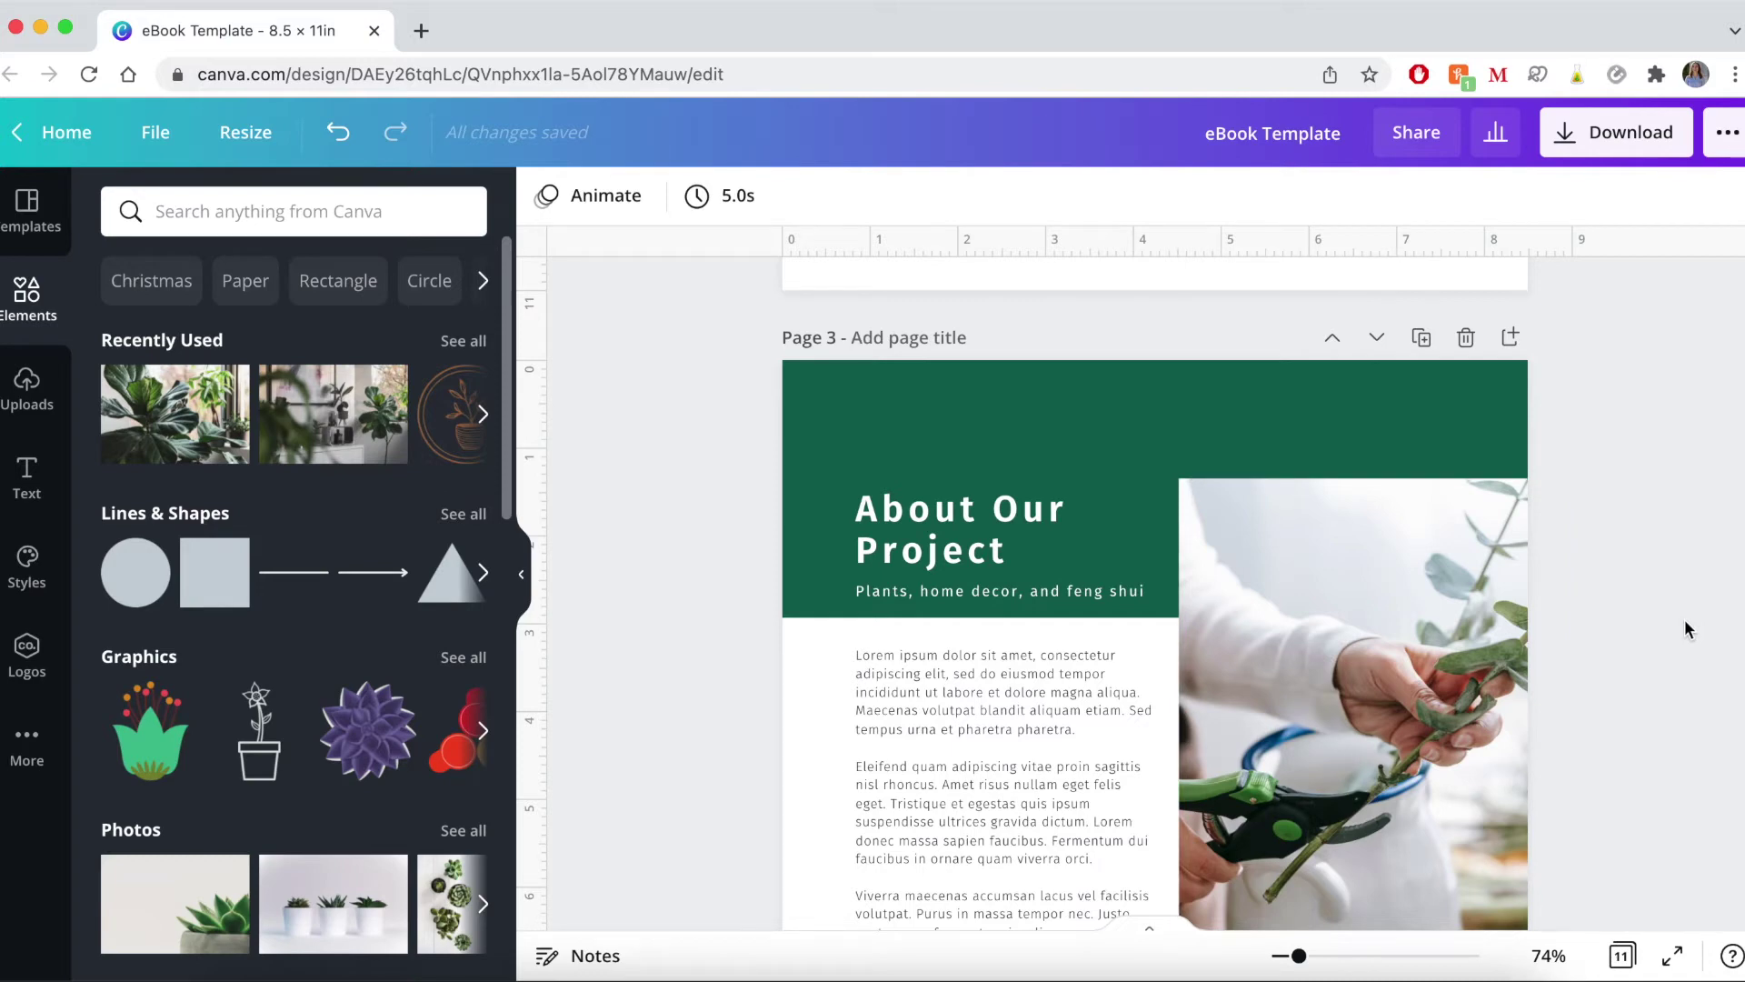
Step: Move the "About Our Project" page up one place in the page order and back down to page 3
{"action": "left_click", "coordinate": [1332, 343]}
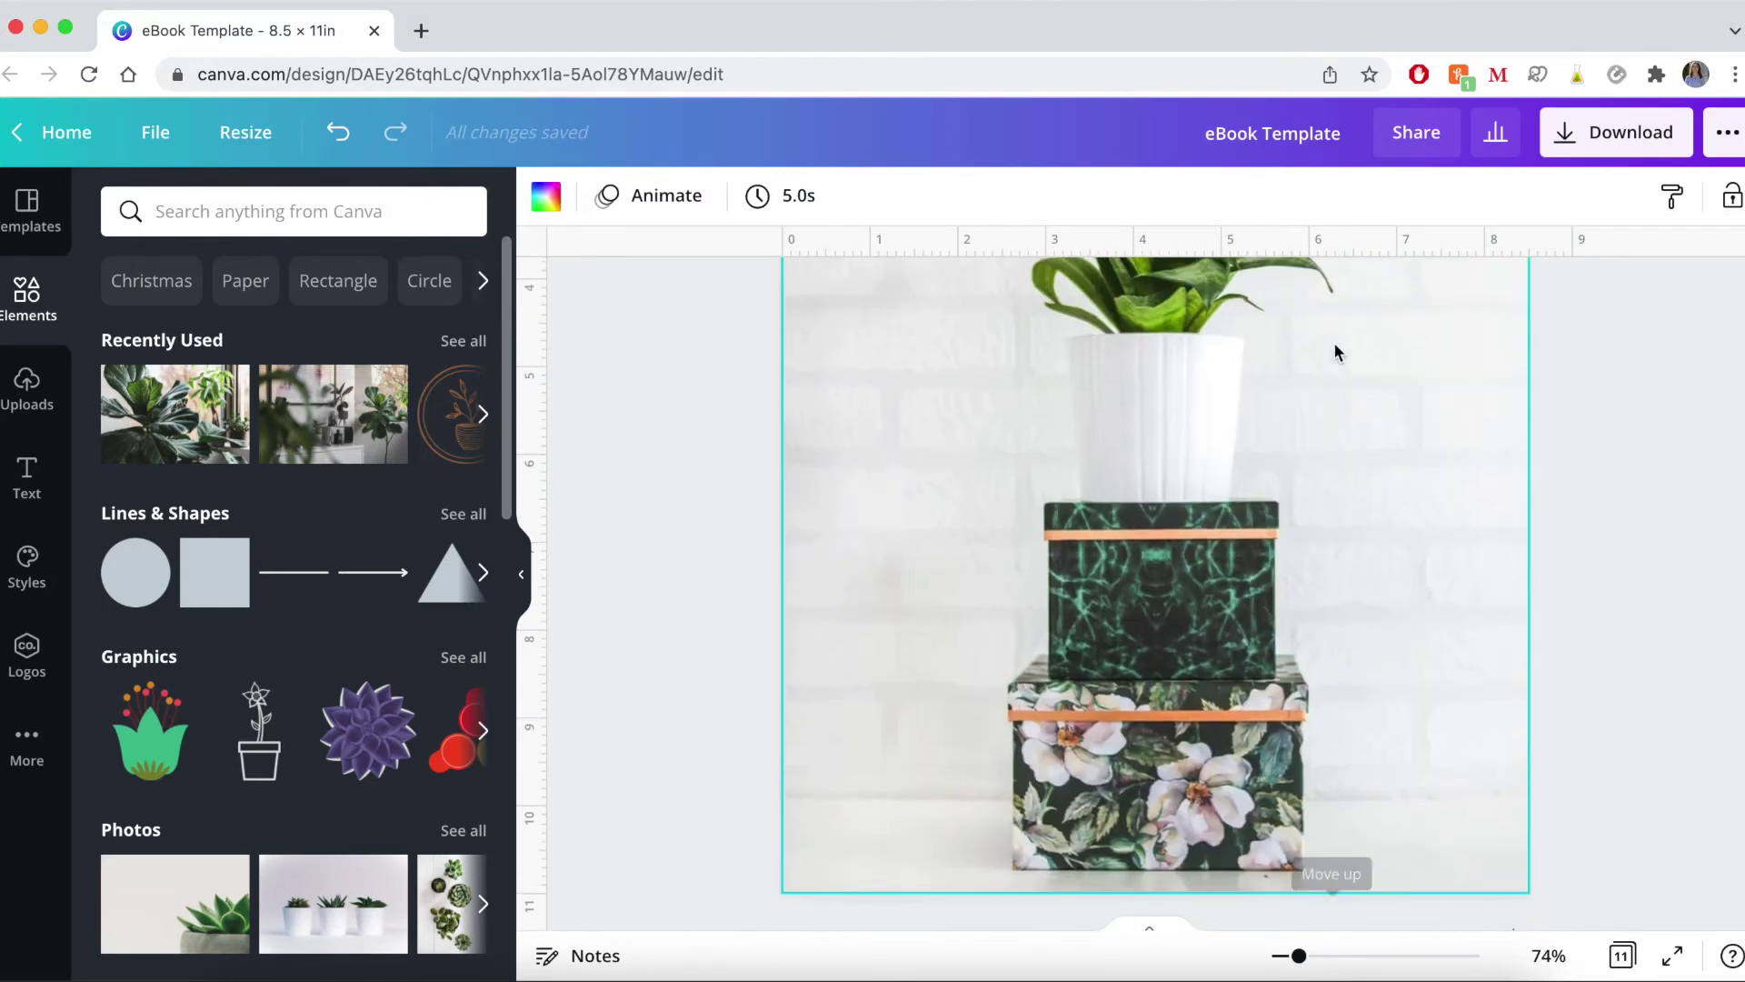
{"action": "scroll", "coordinate": [1333, 351], "scroll_direction": "down", "scroll_amount": 15}
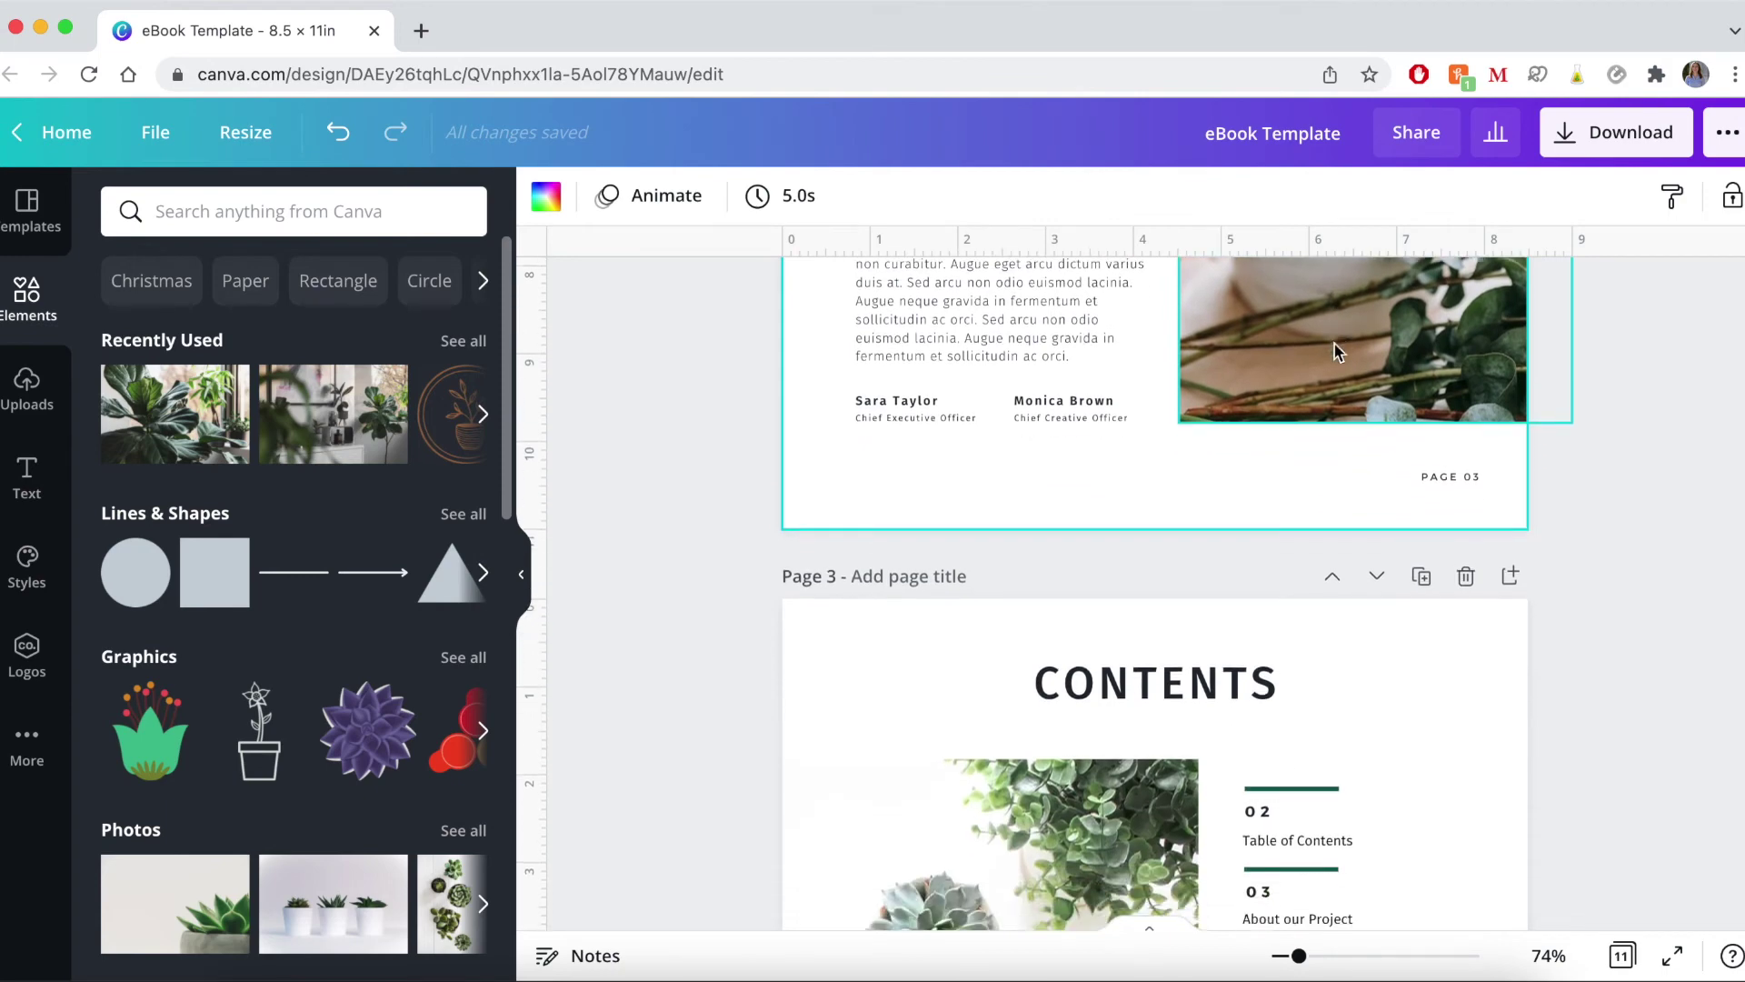
{"action": "scroll", "coordinate": [1147, 488], "scroll_direction": "up", "scroll_amount": 2}
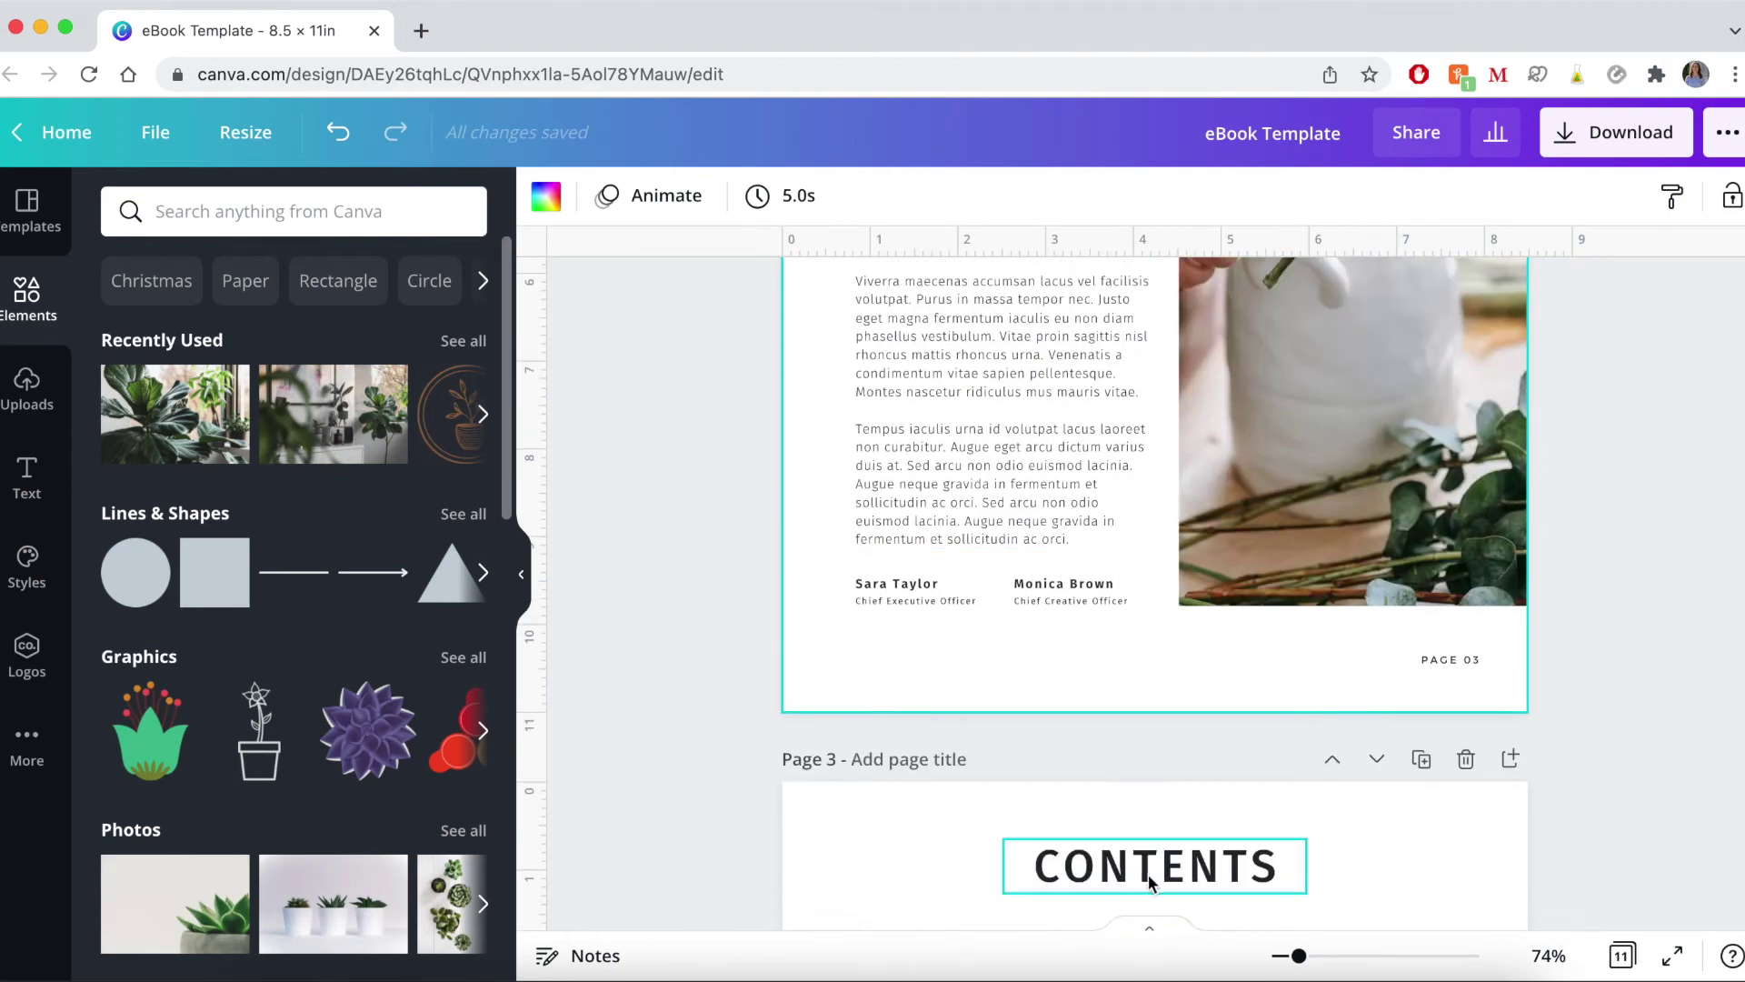
{"action": "scroll", "coordinate": [1203, 451], "scroll_direction": "up", "scroll_amount": 8}
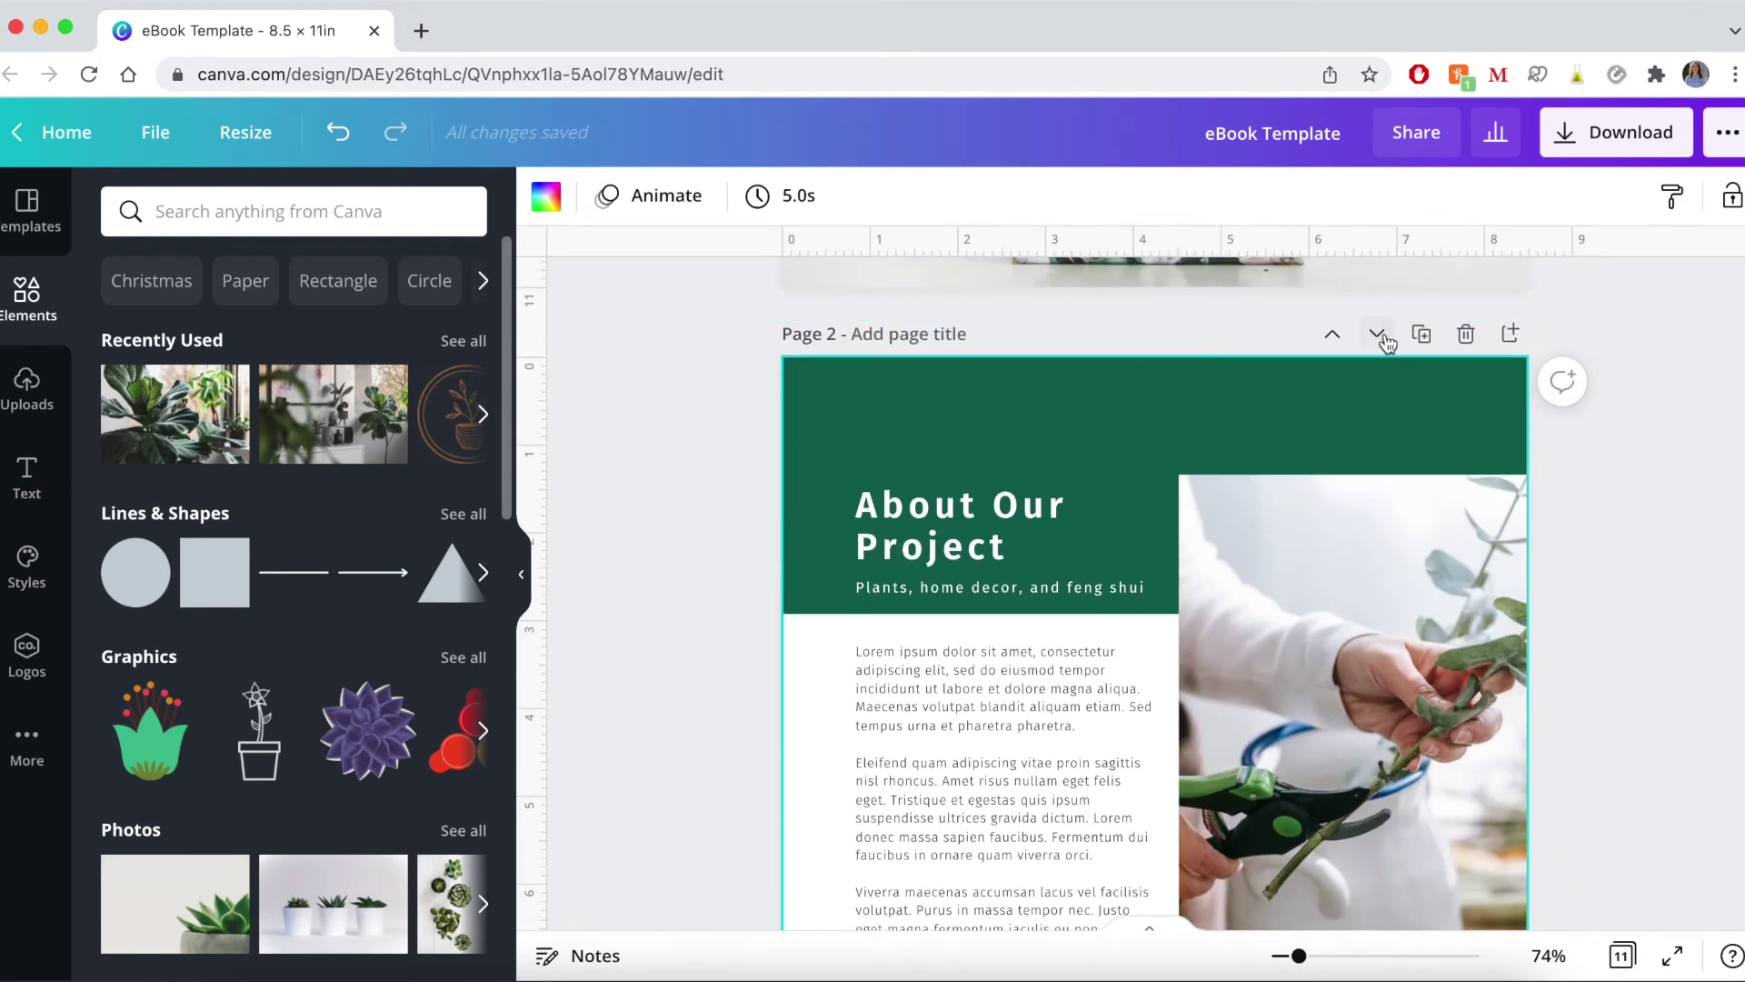
{"action": "left_click", "coordinate": [1376, 331]}
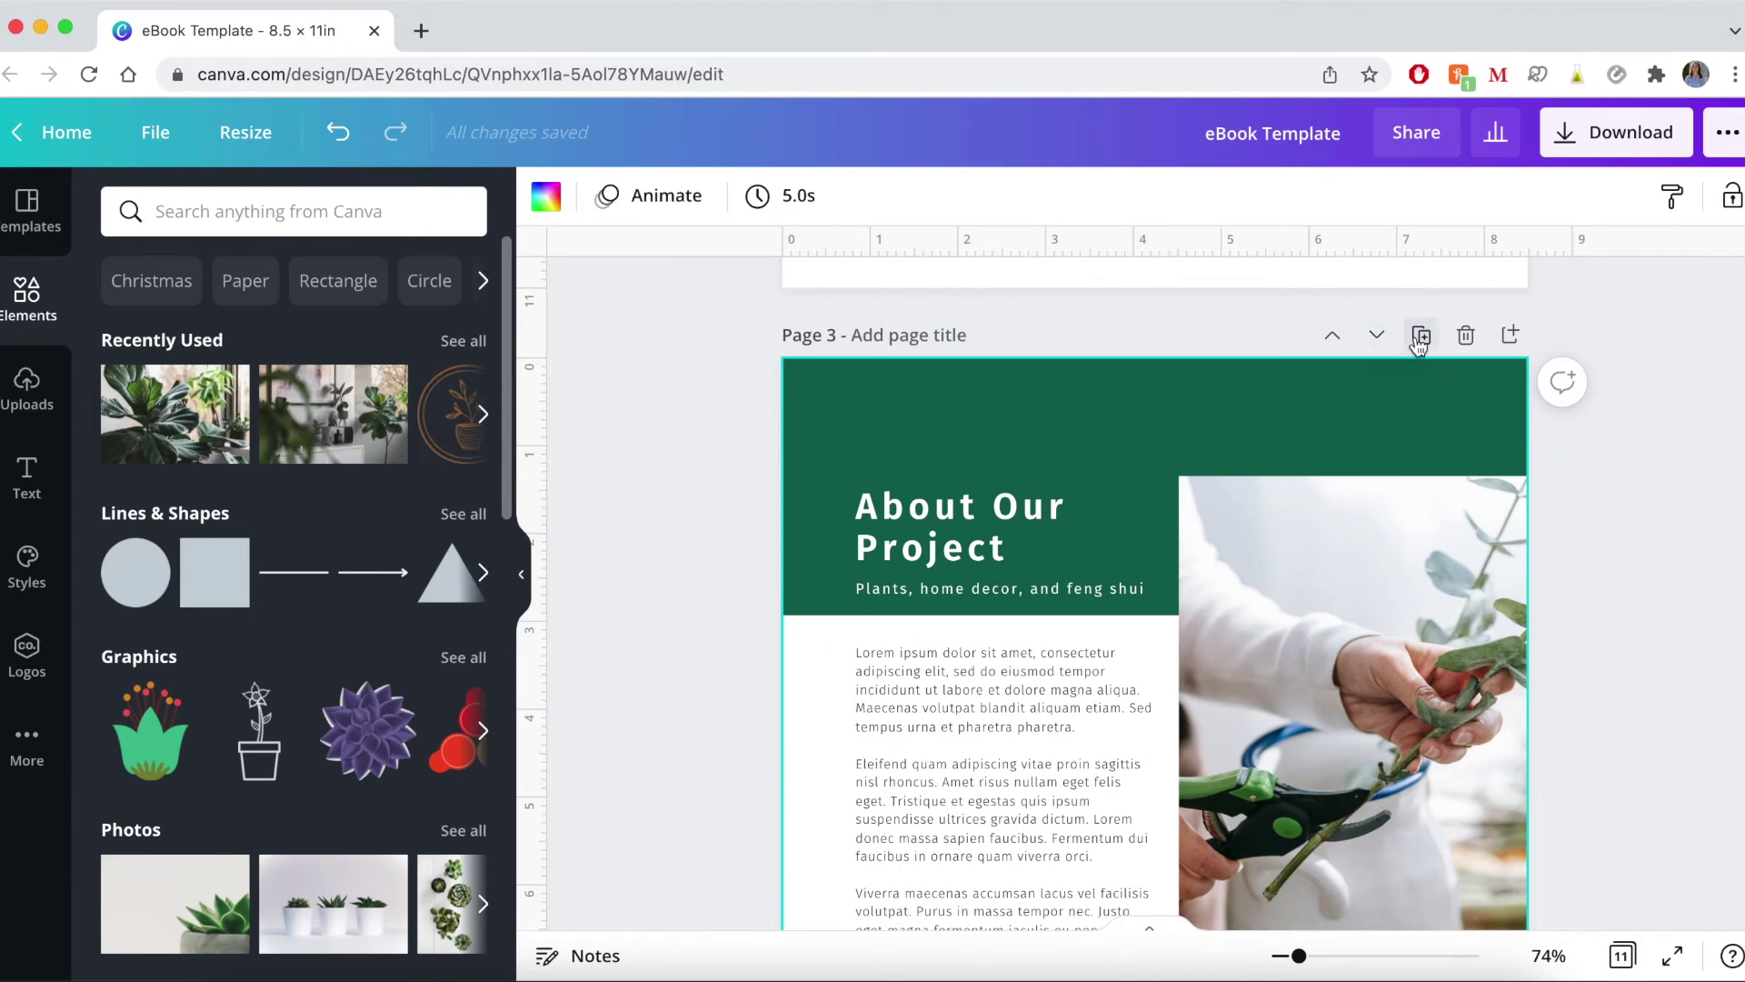
Step: Duplicate the "About Our Project" page and delete the copy
{"action": "left_click", "coordinate": [1420, 337]}
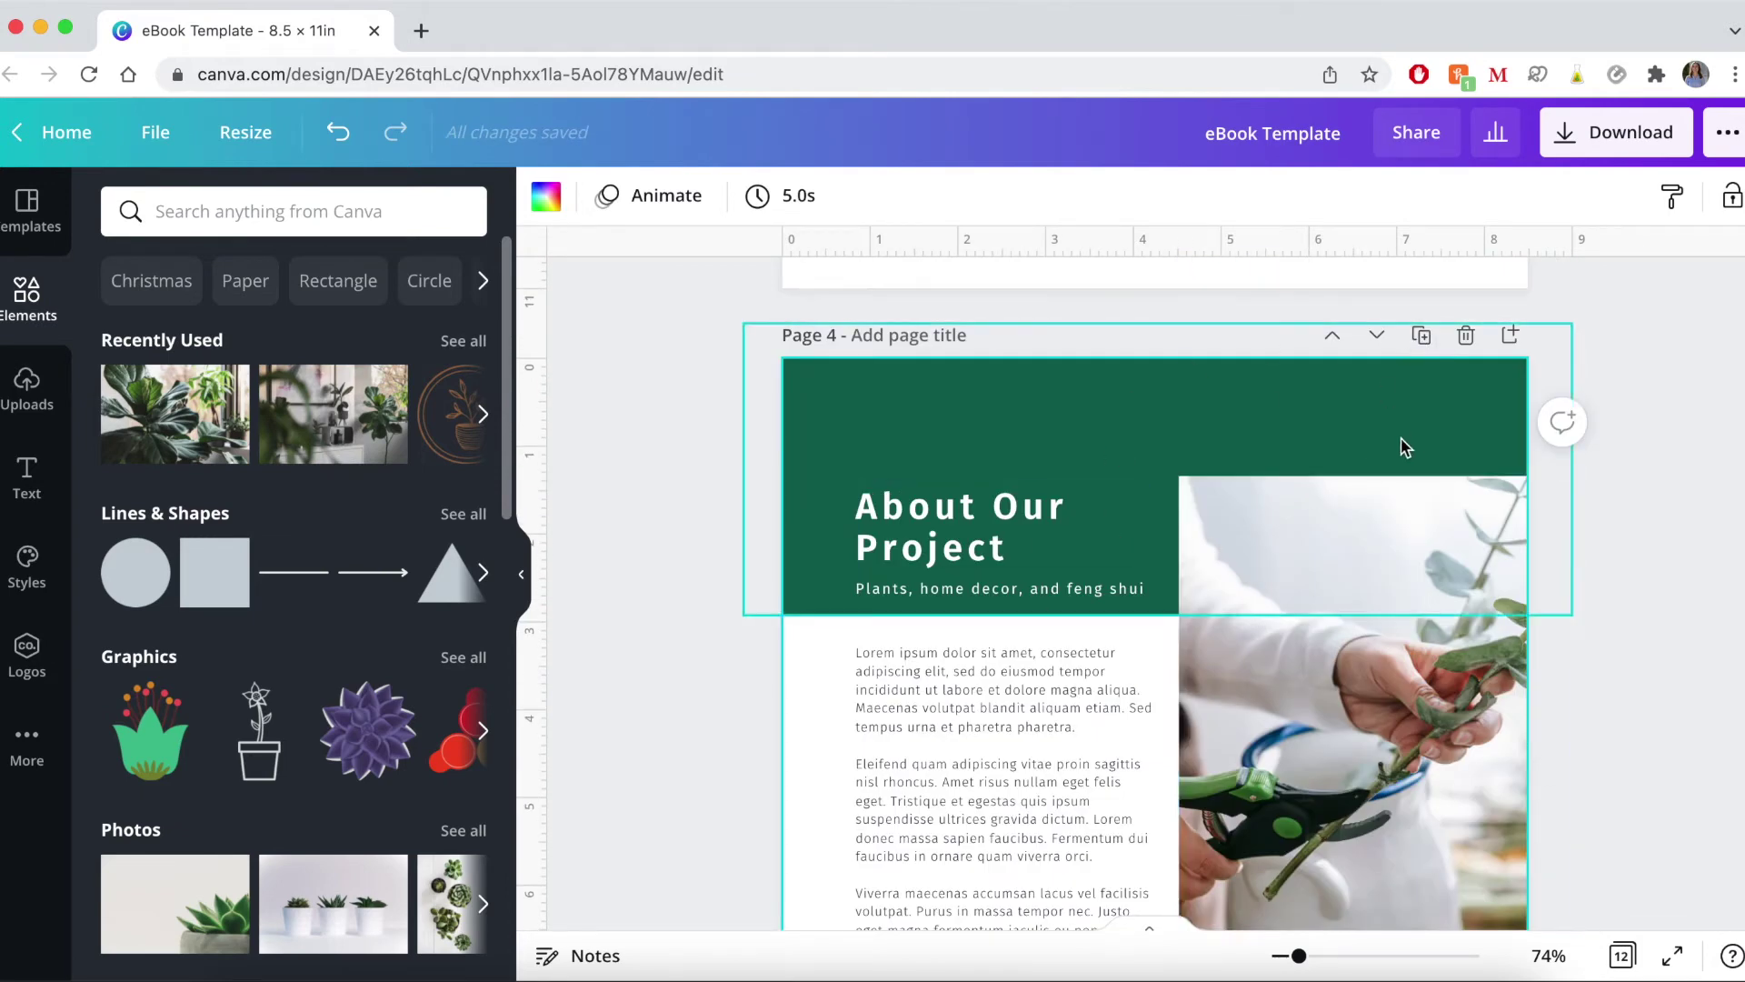
{"action": "left_click", "coordinate": [1464, 337]}
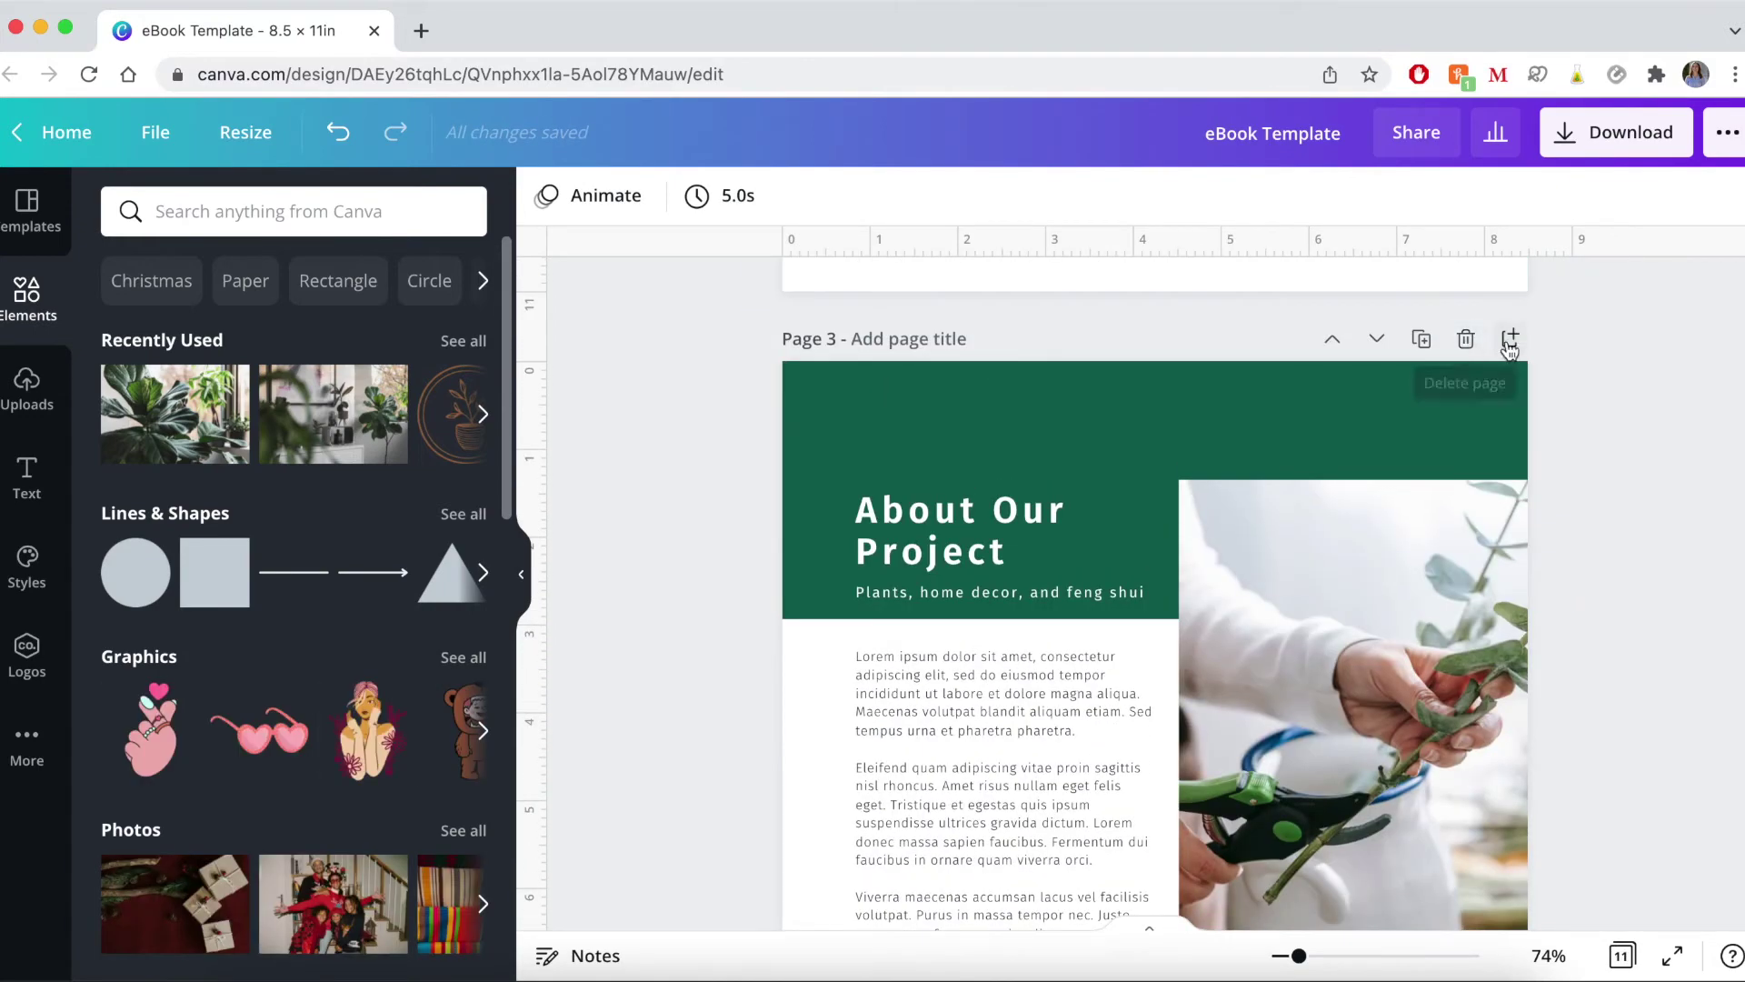
Step: Add a blank page after the "About Our Project" page and delete it
{"action": "left_click", "coordinate": [1509, 340]}
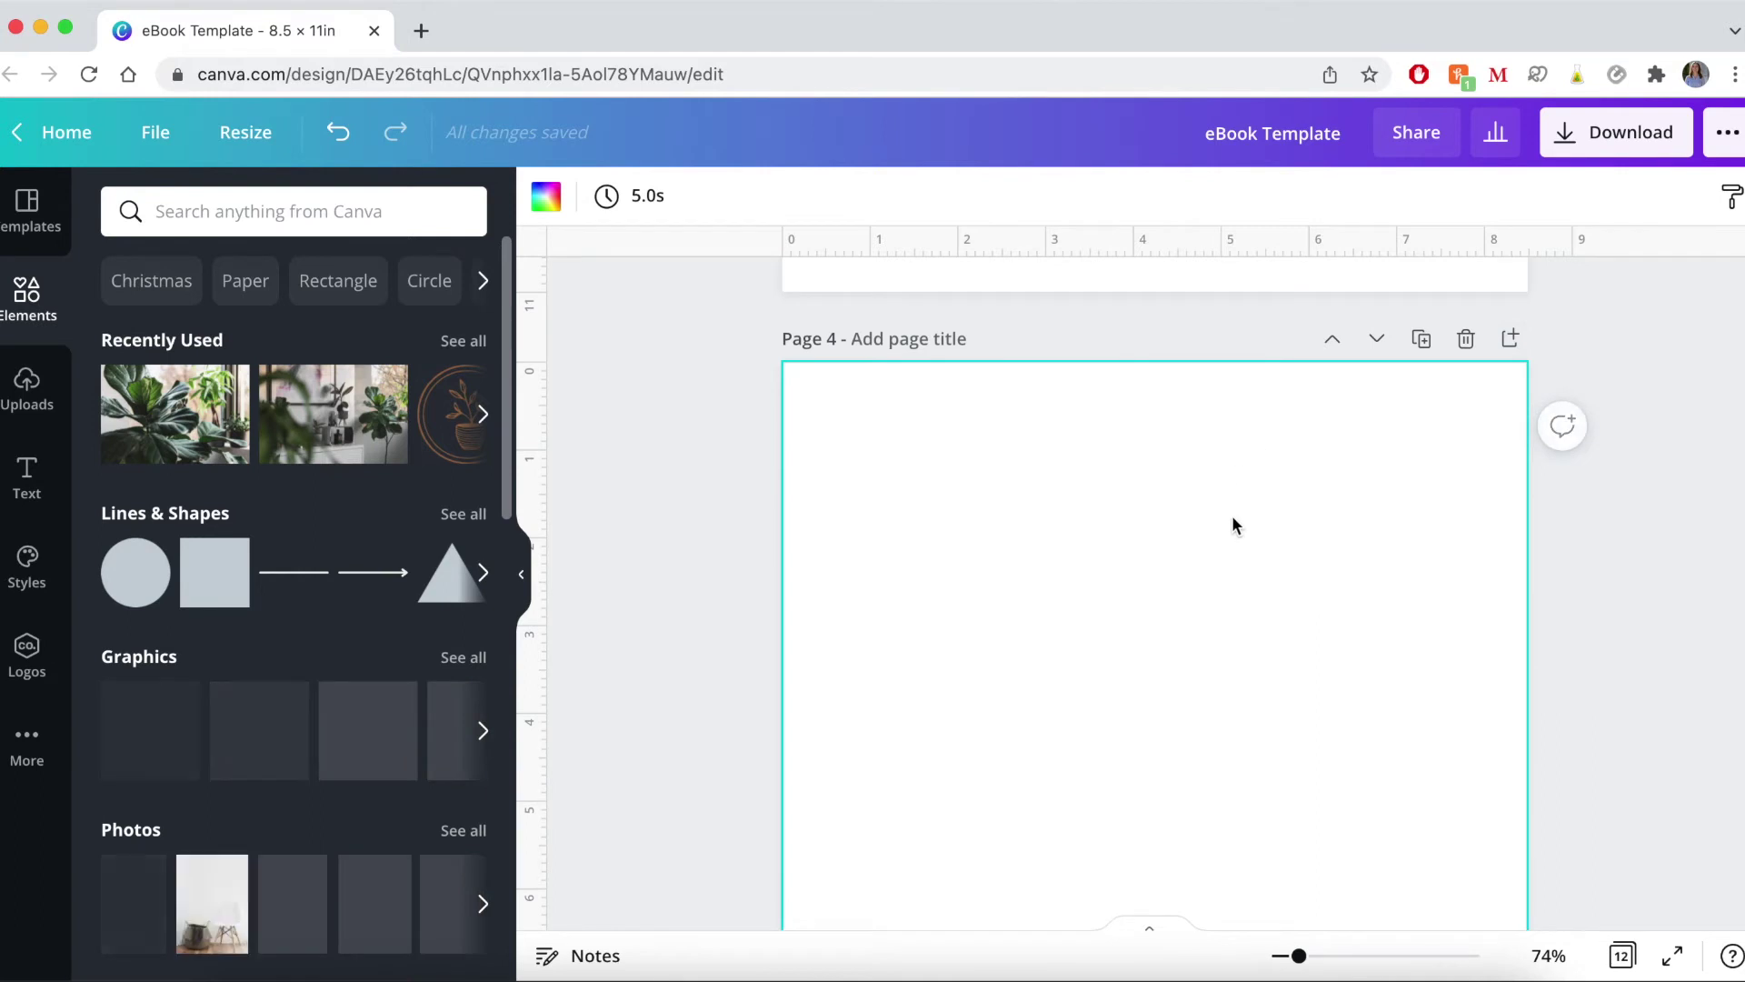
{"action": "scroll", "coordinate": [1233, 525], "scroll_direction": "down", "scroll_amount": 3}
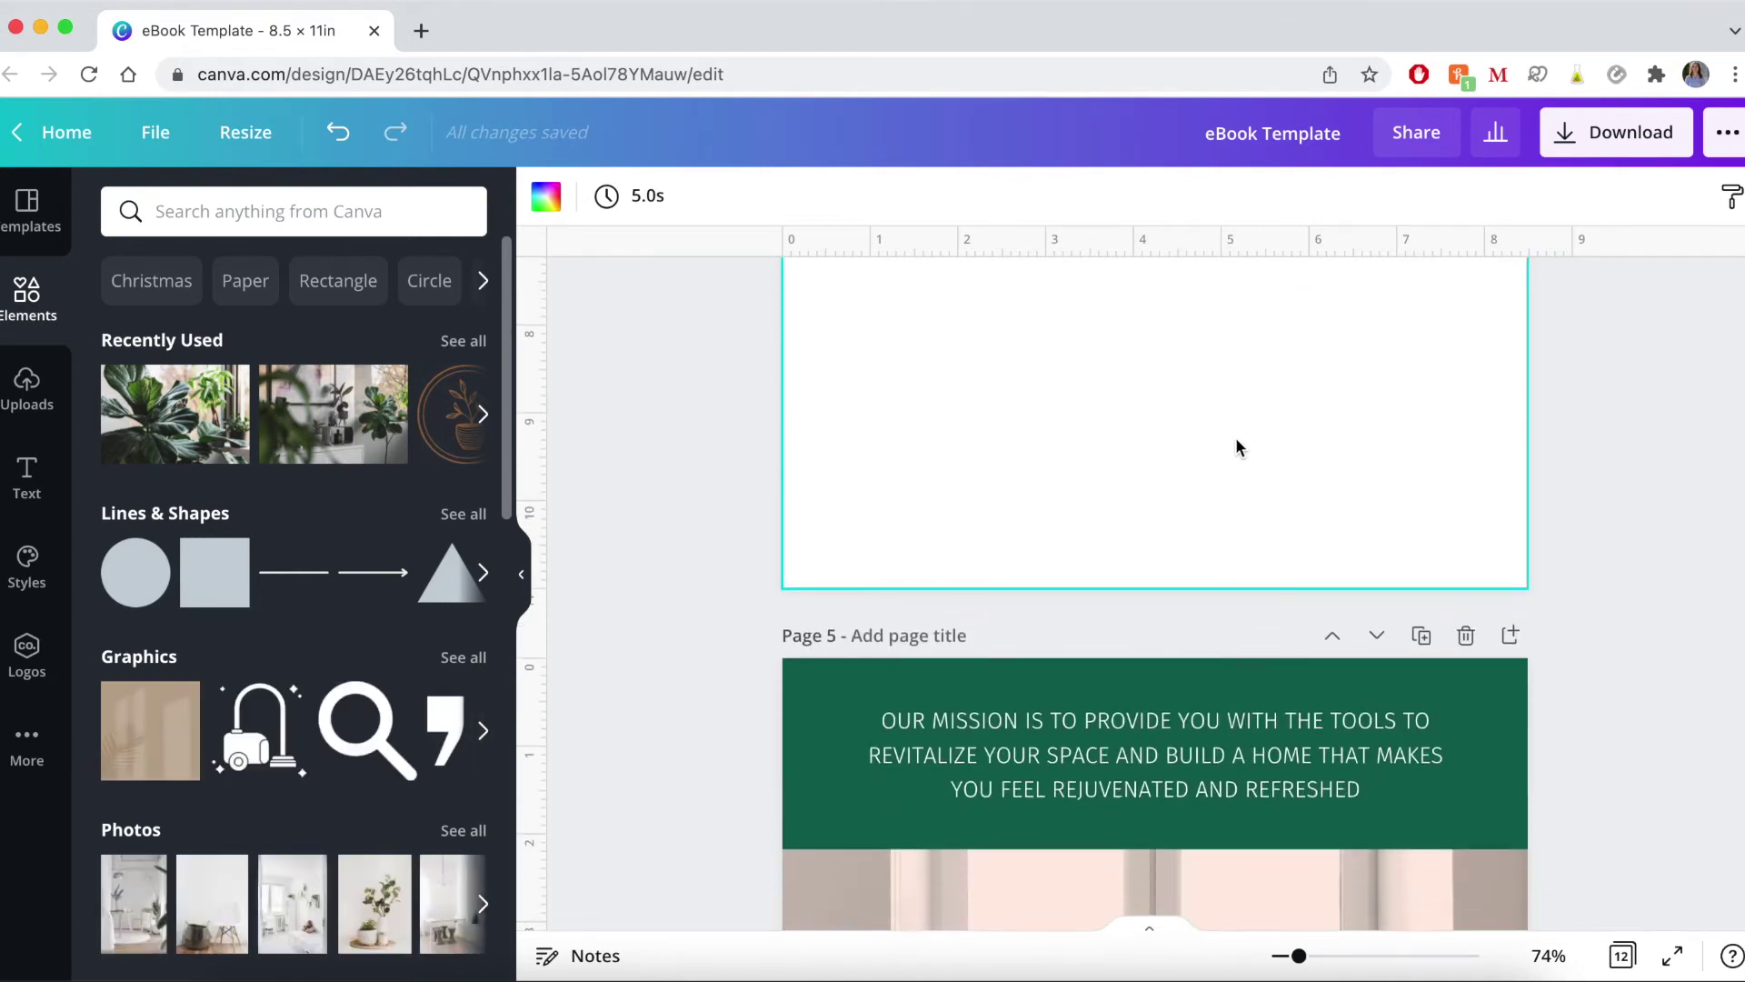
{"action": "scroll", "coordinate": [1235, 438], "scroll_direction": "up", "scroll_amount": 10}
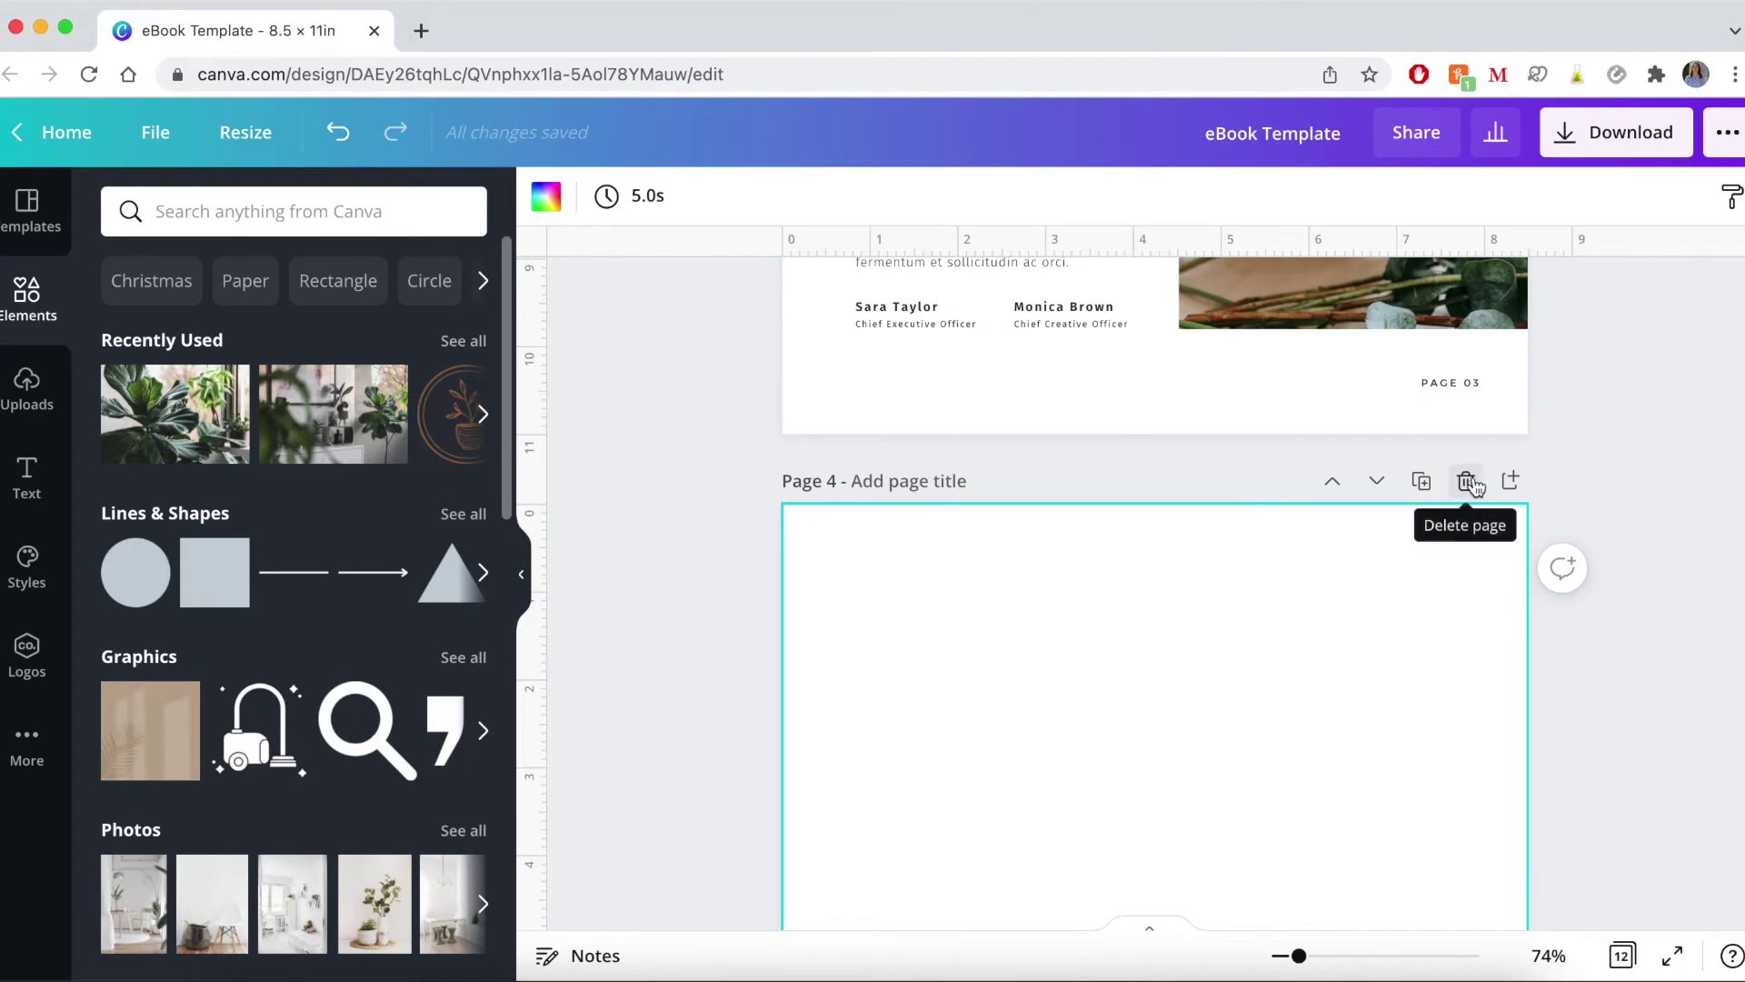
{"action": "left_click", "coordinate": [1465, 481]}
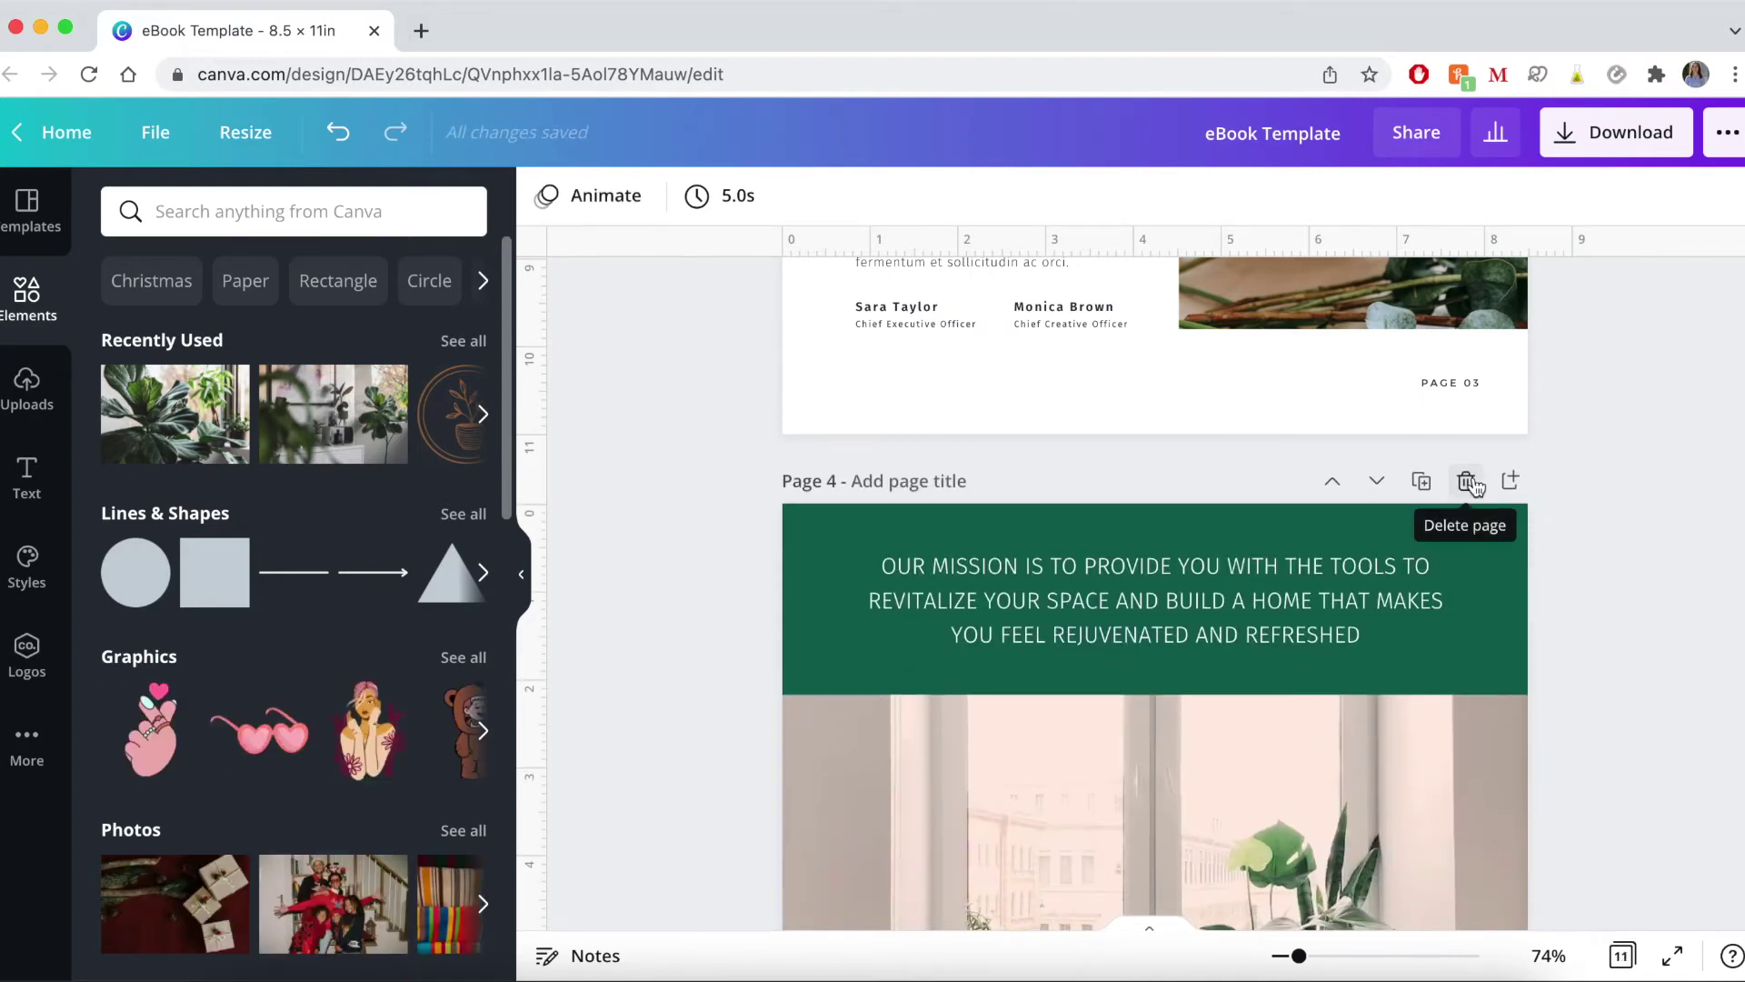
Step: Search the elements library for "plants"
{"action": "scroll", "coordinate": [1698, 570], "scroll_direction": "down", "scroll_amount": 6}
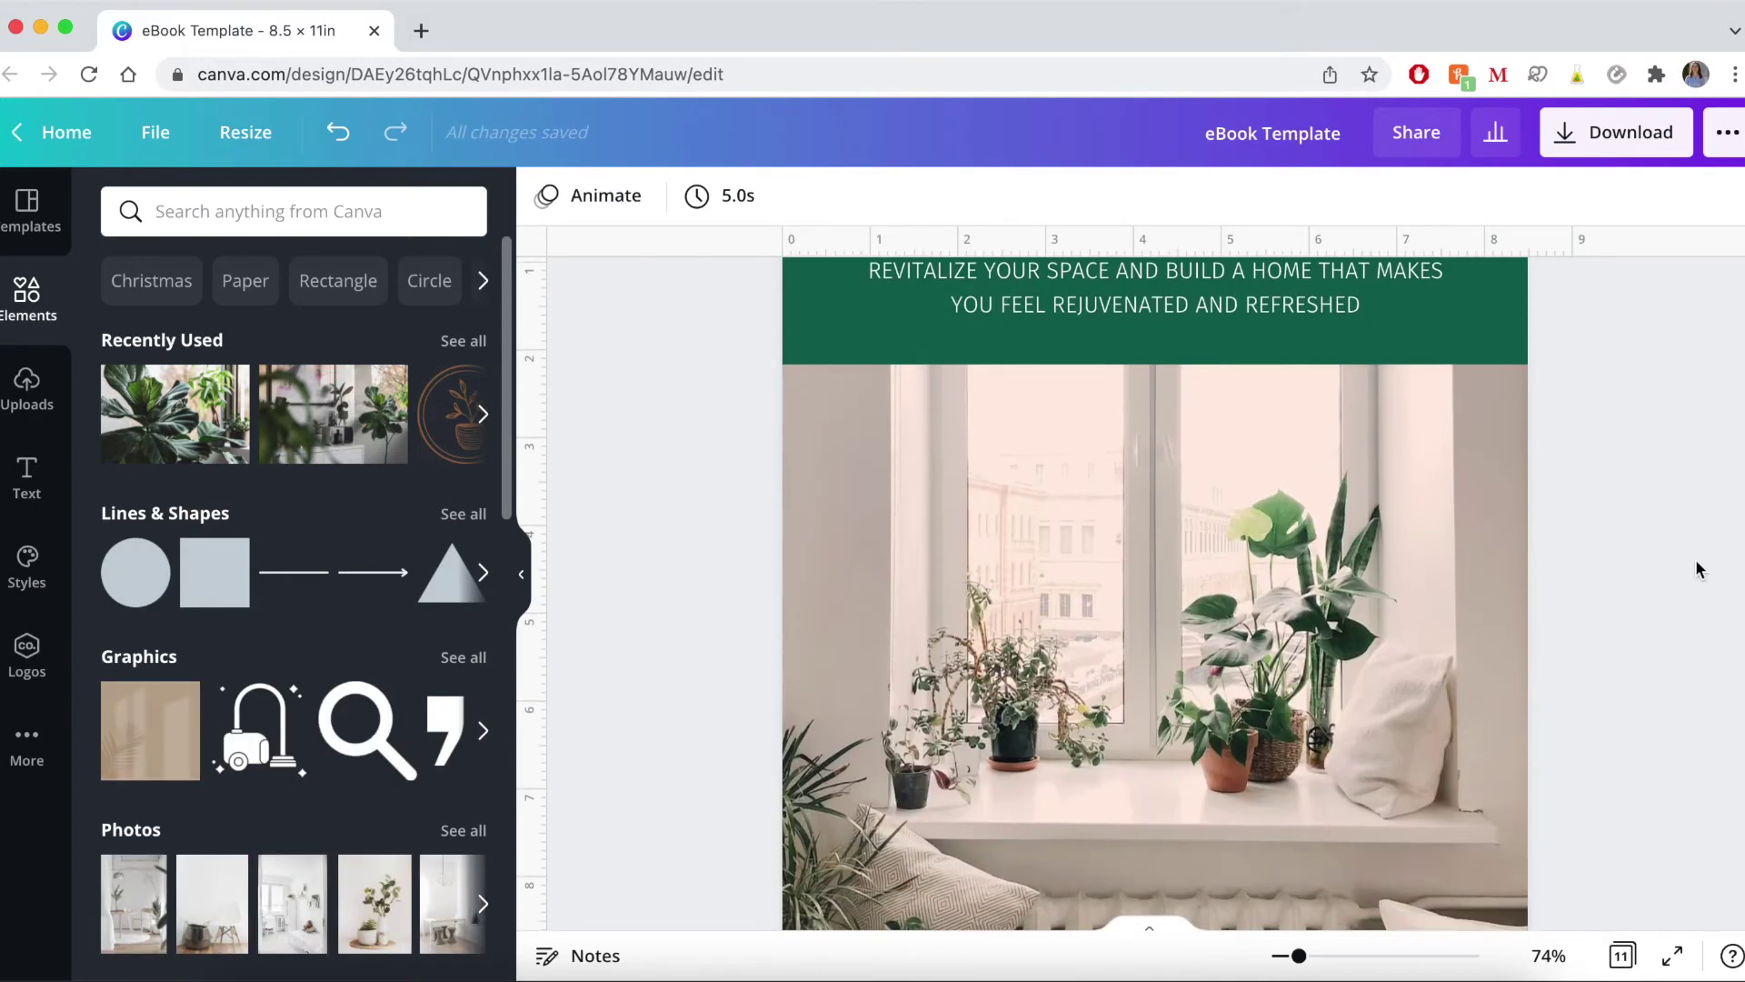
{"action": "scroll", "coordinate": [1698, 570], "scroll_direction": "down", "scroll_amount": 2}
{"action": "scroll", "coordinate": [1698, 570], "scroll_direction": "up", "scroll_amount": 4}
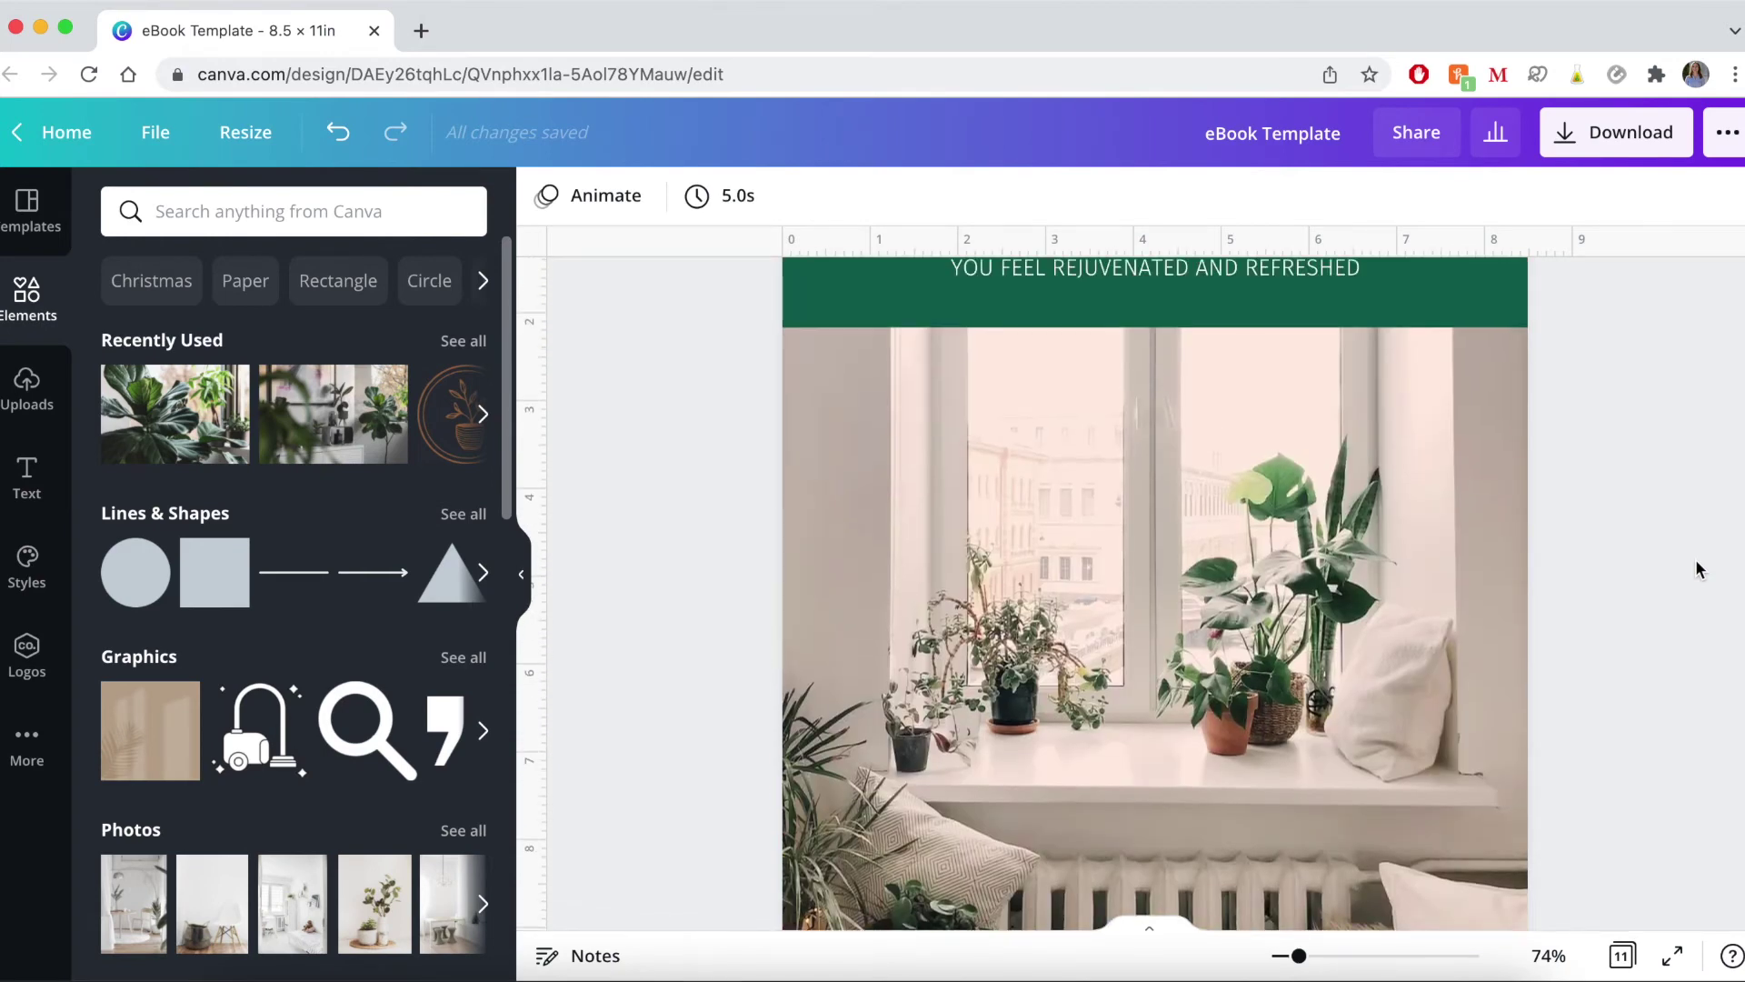
{"action": "scroll", "coordinate": [1698, 570], "scroll_direction": "up", "scroll_amount": 1}
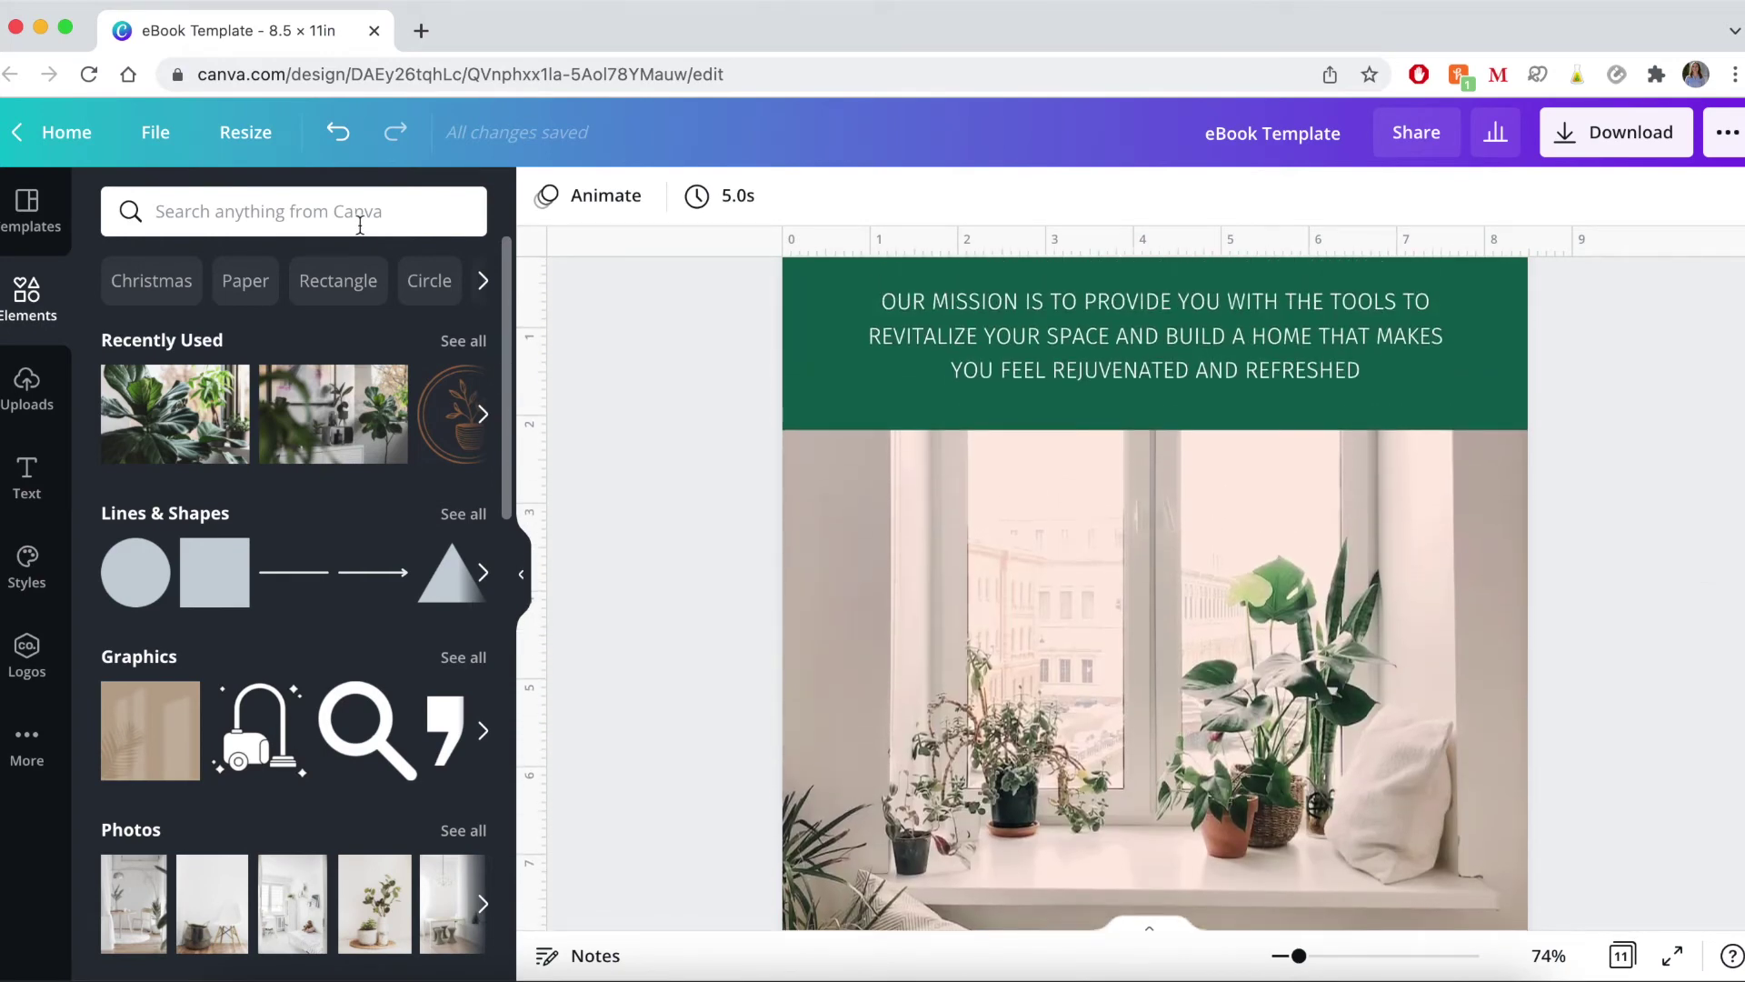
{"action": "left_click", "coordinate": [360, 225]}
{"action": "type", "text": "plants"}
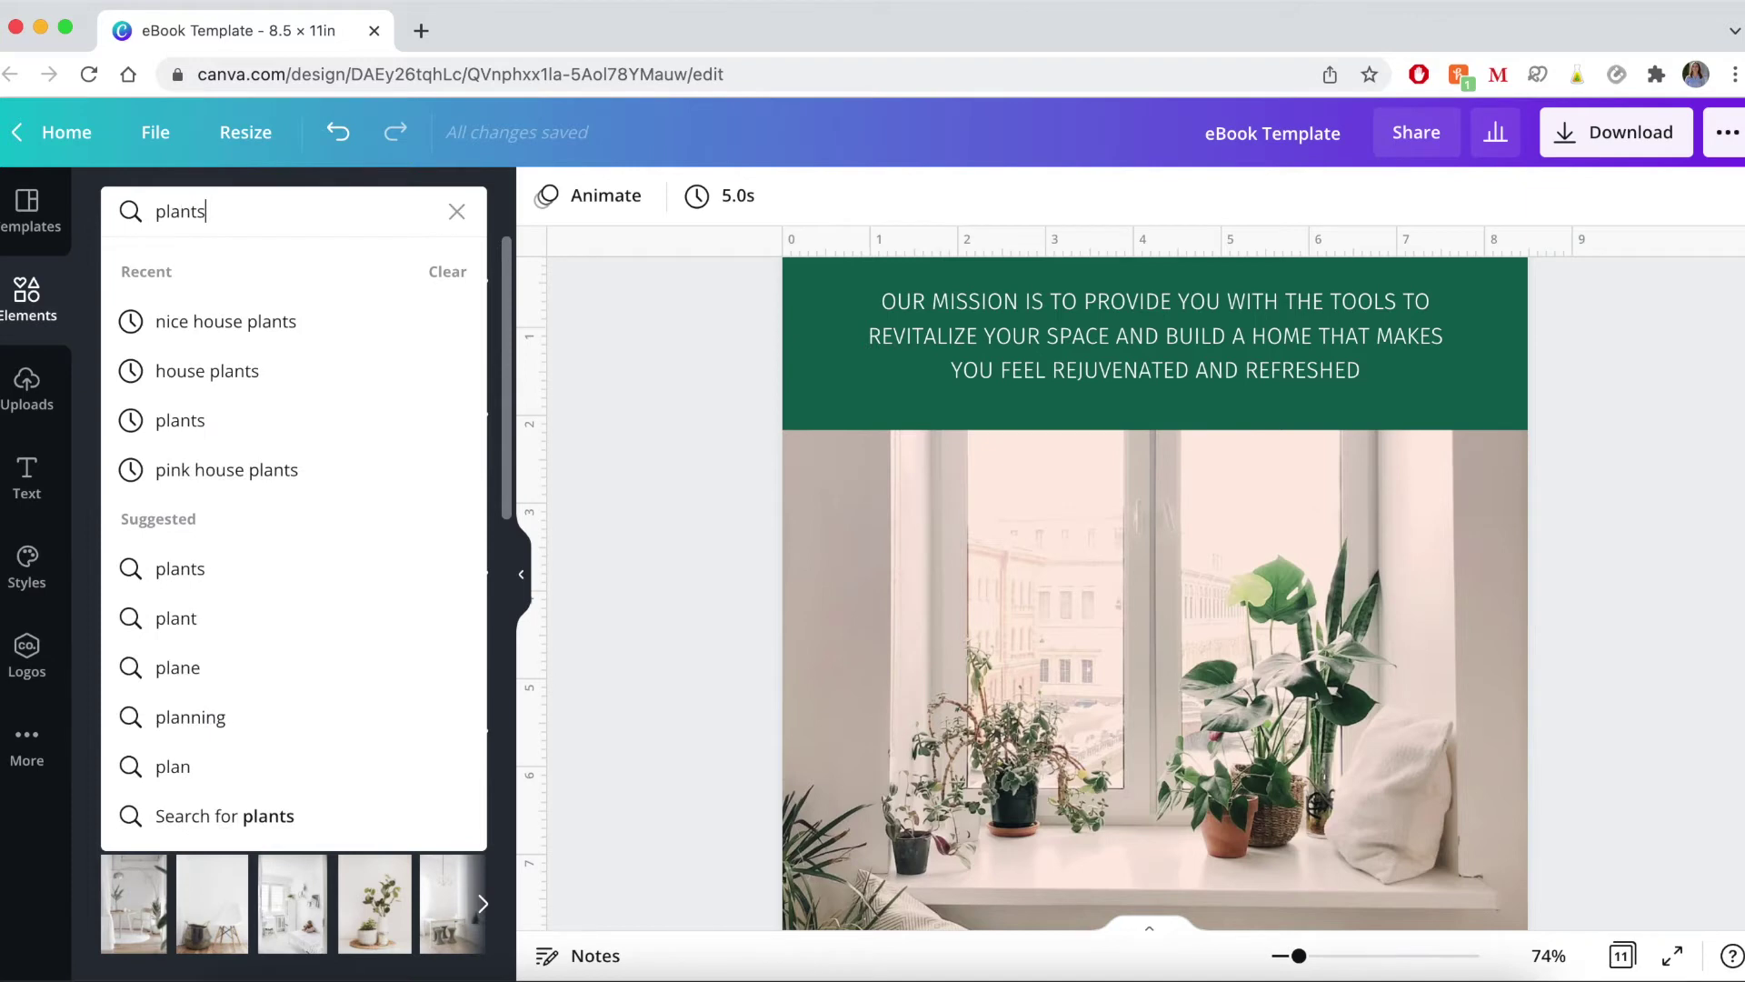
{"action": "key", "text": "Return"}
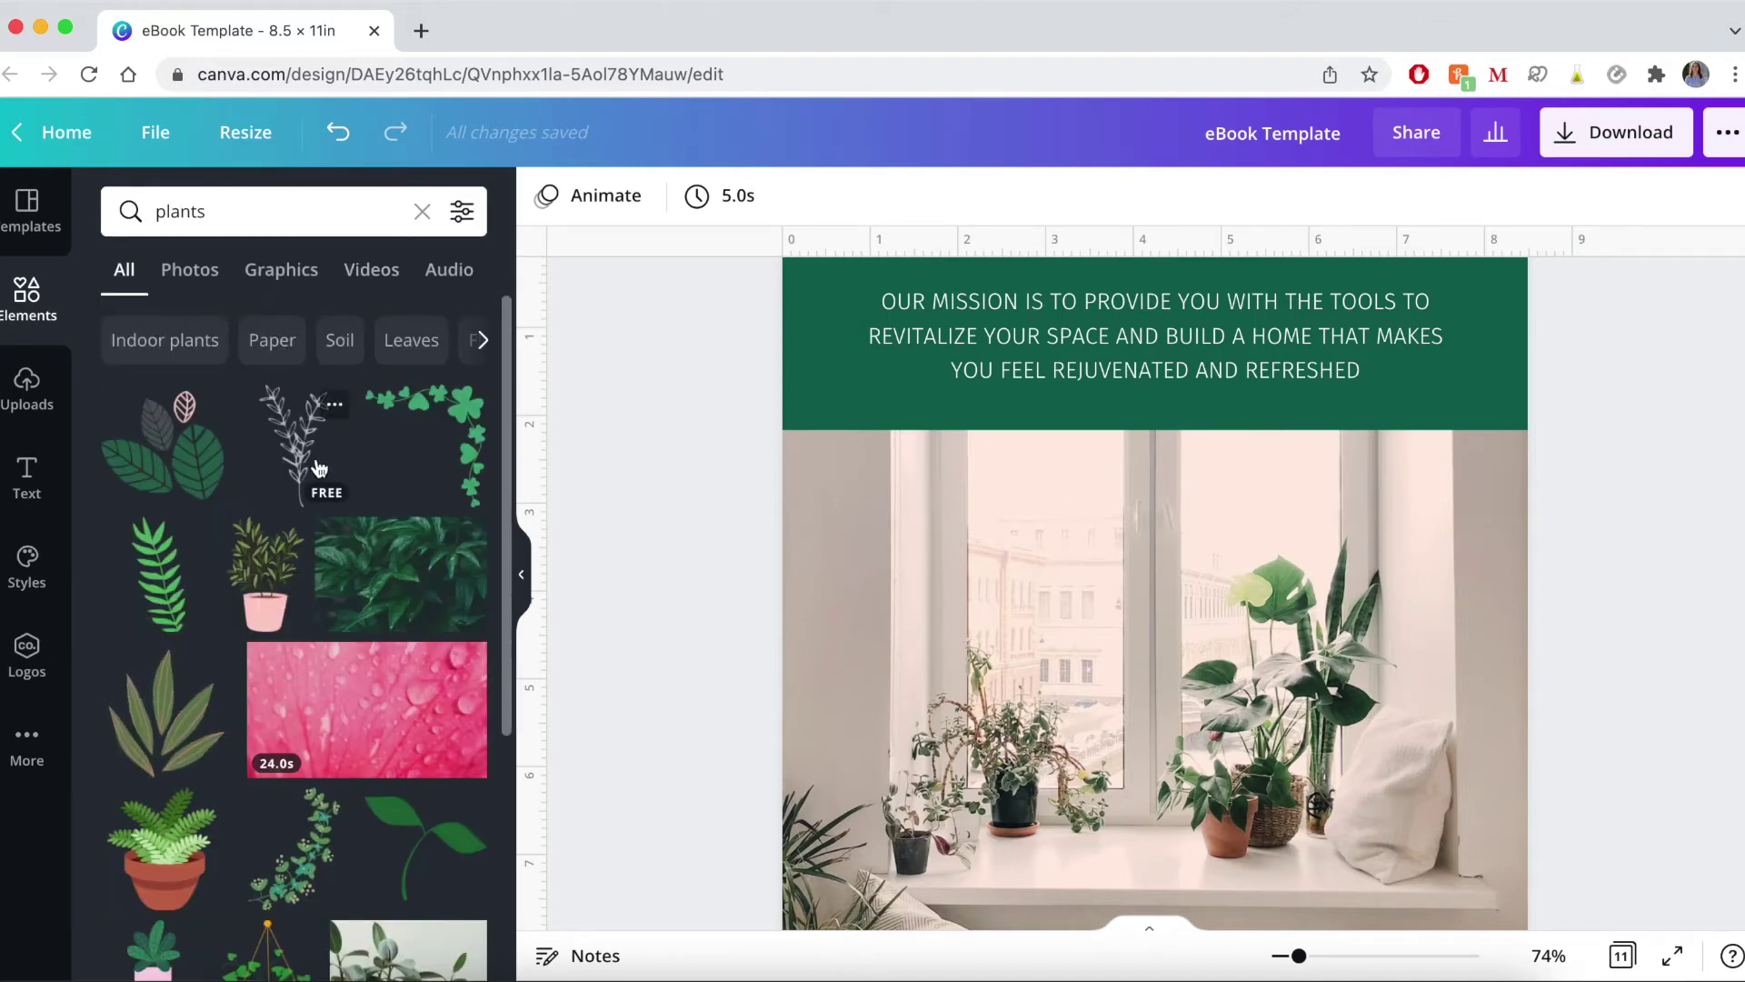
Step: Limit the plants results to photos and replace the windowsill photo on page 4 with the one of potted plants beside a shelf
{"action": "scroll", "coordinate": [322, 463], "scroll_direction": "down", "scroll_amount": 3}
{"action": "scroll", "coordinate": [319, 468], "scroll_direction": "down", "scroll_amount": 5}
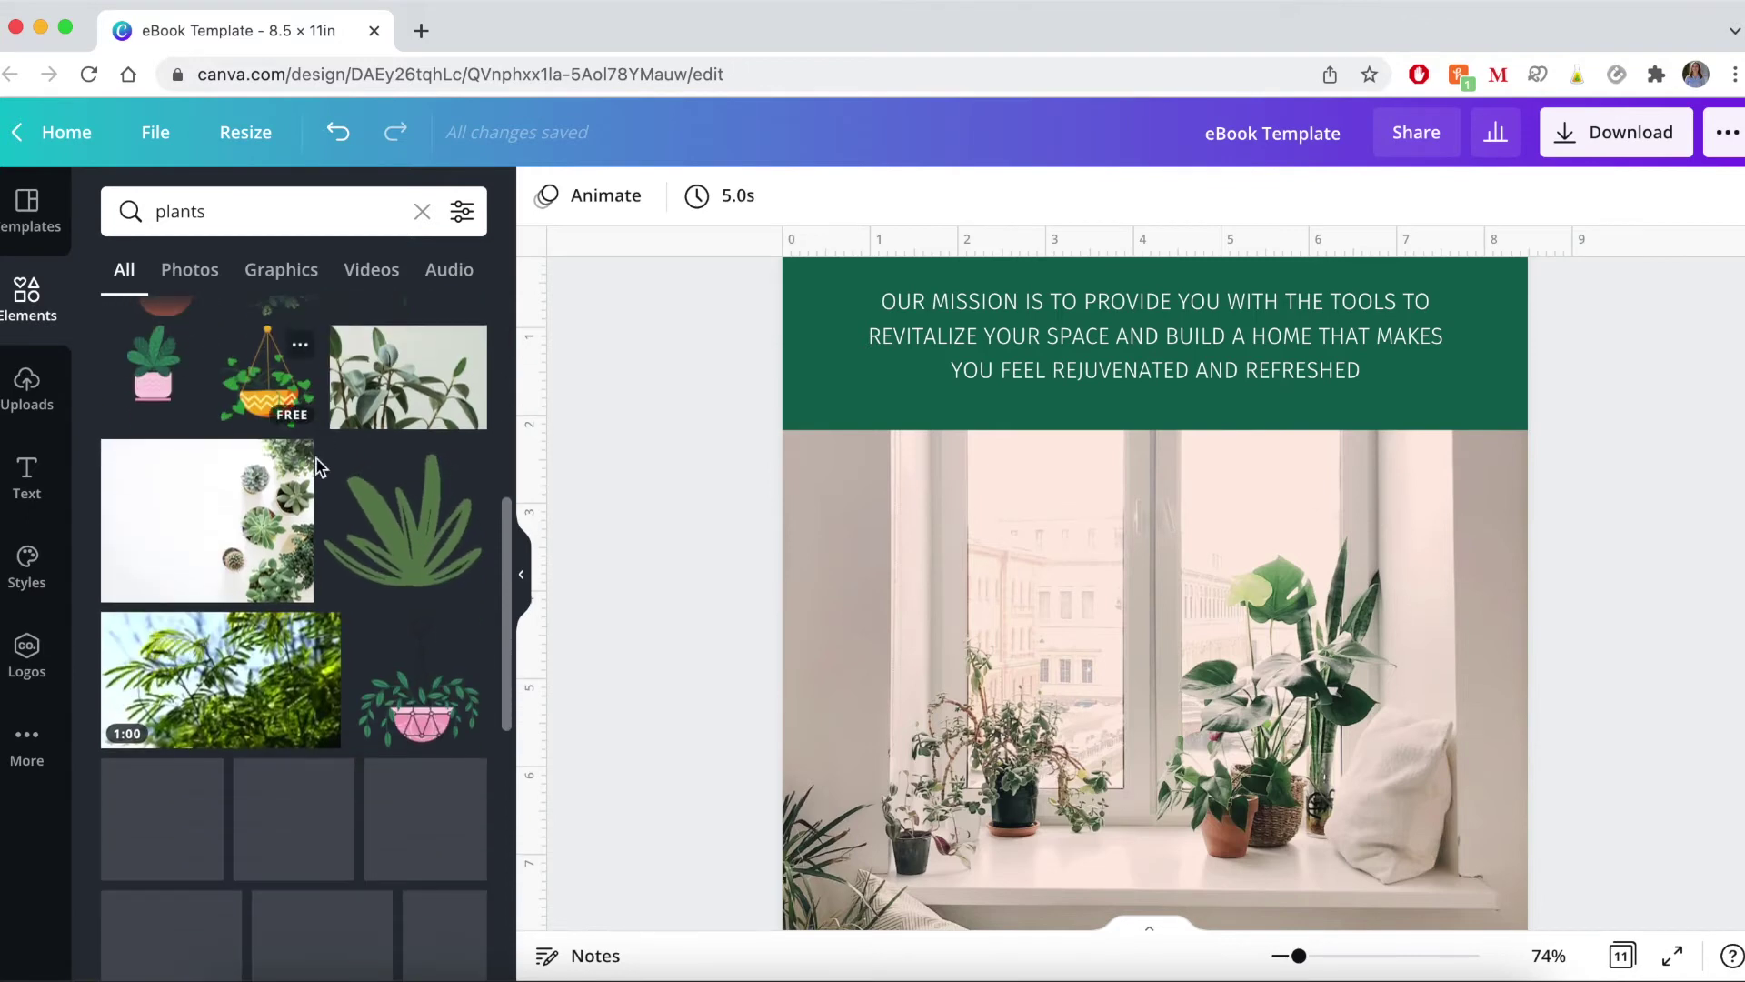
{"action": "scroll", "coordinate": [319, 468], "scroll_direction": "down", "scroll_amount": 2}
{"action": "left_click", "coordinate": [190, 269]}
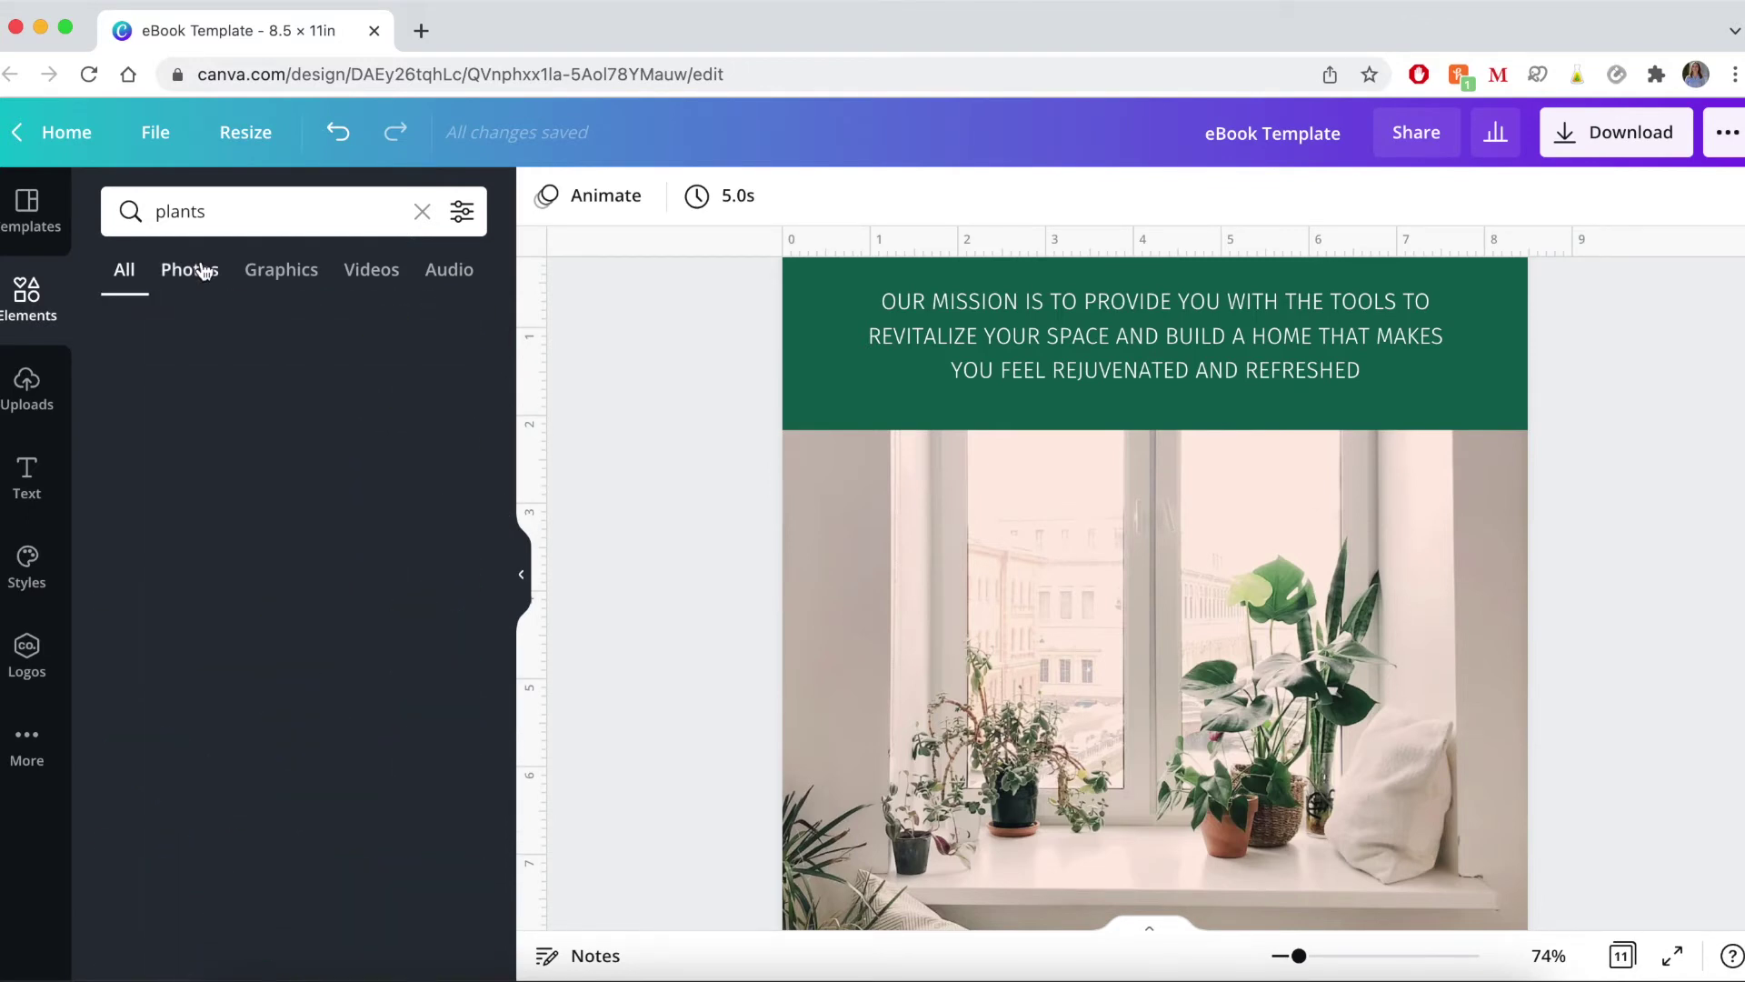
{"action": "scroll", "coordinate": [265, 505], "scroll_direction": "down", "scroll_amount": 3}
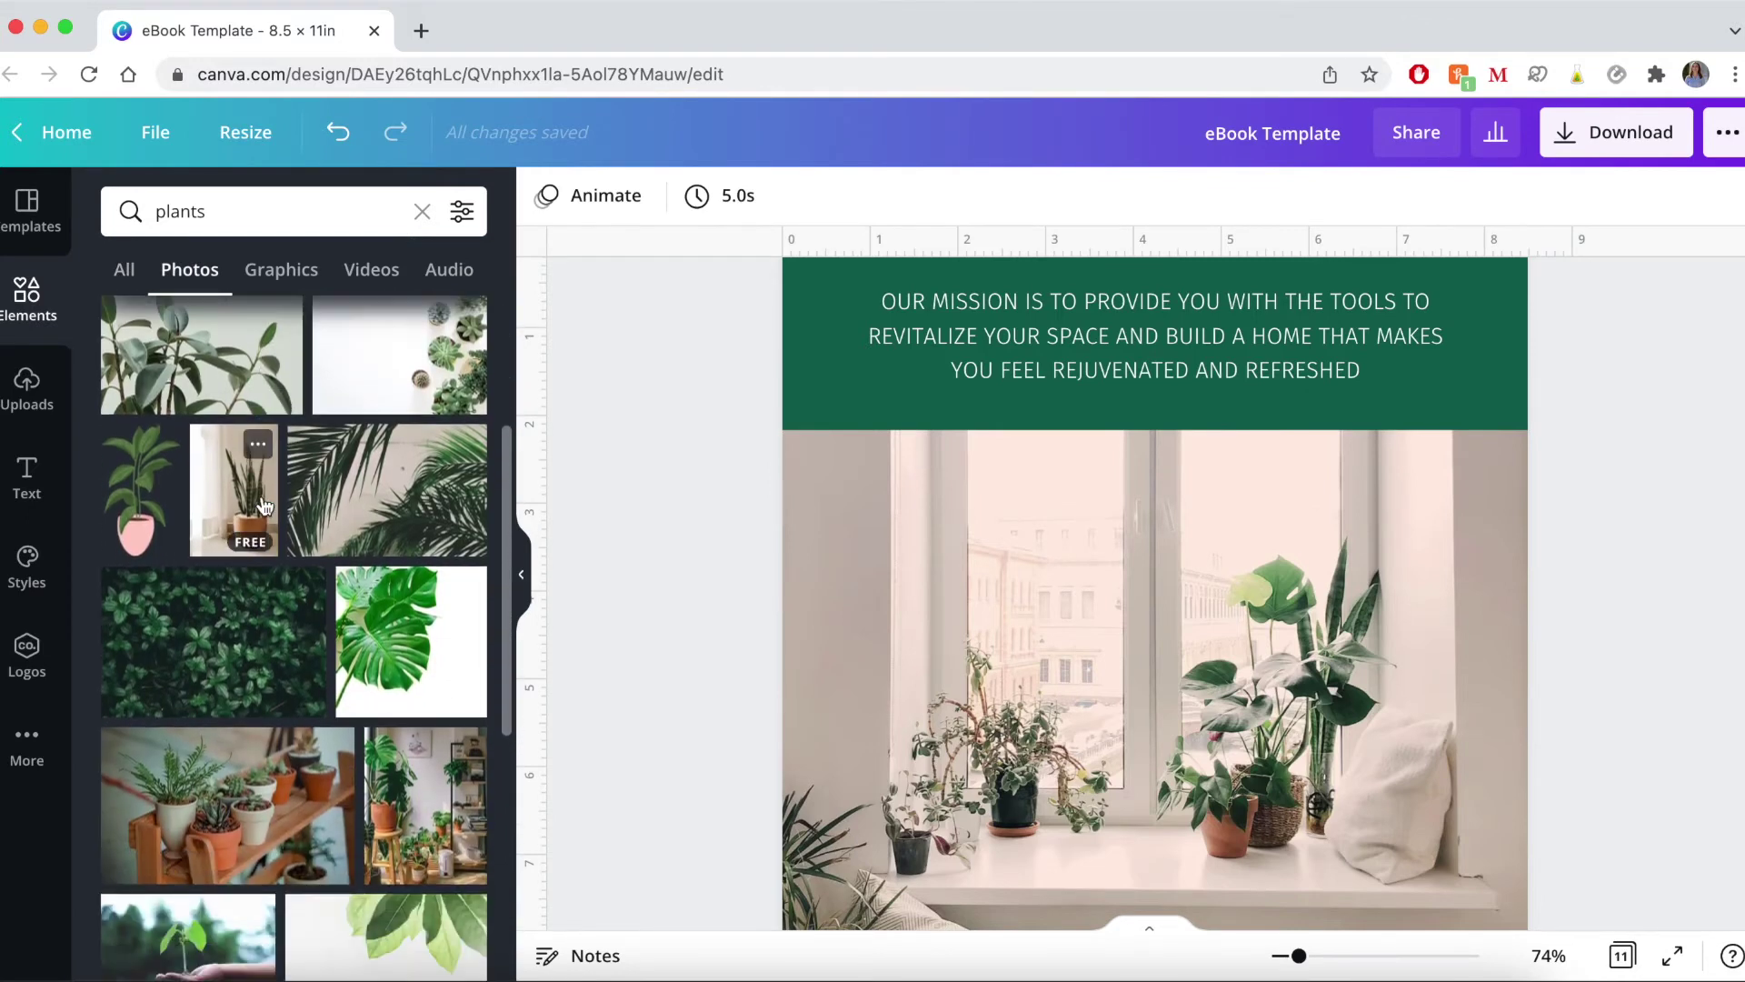
{"action": "scroll", "coordinate": [258, 505], "scroll_direction": "down", "scroll_amount": 2}
{"action": "left_click_drag", "start_coordinate": [405, 646], "coordinate": [904, 680]}
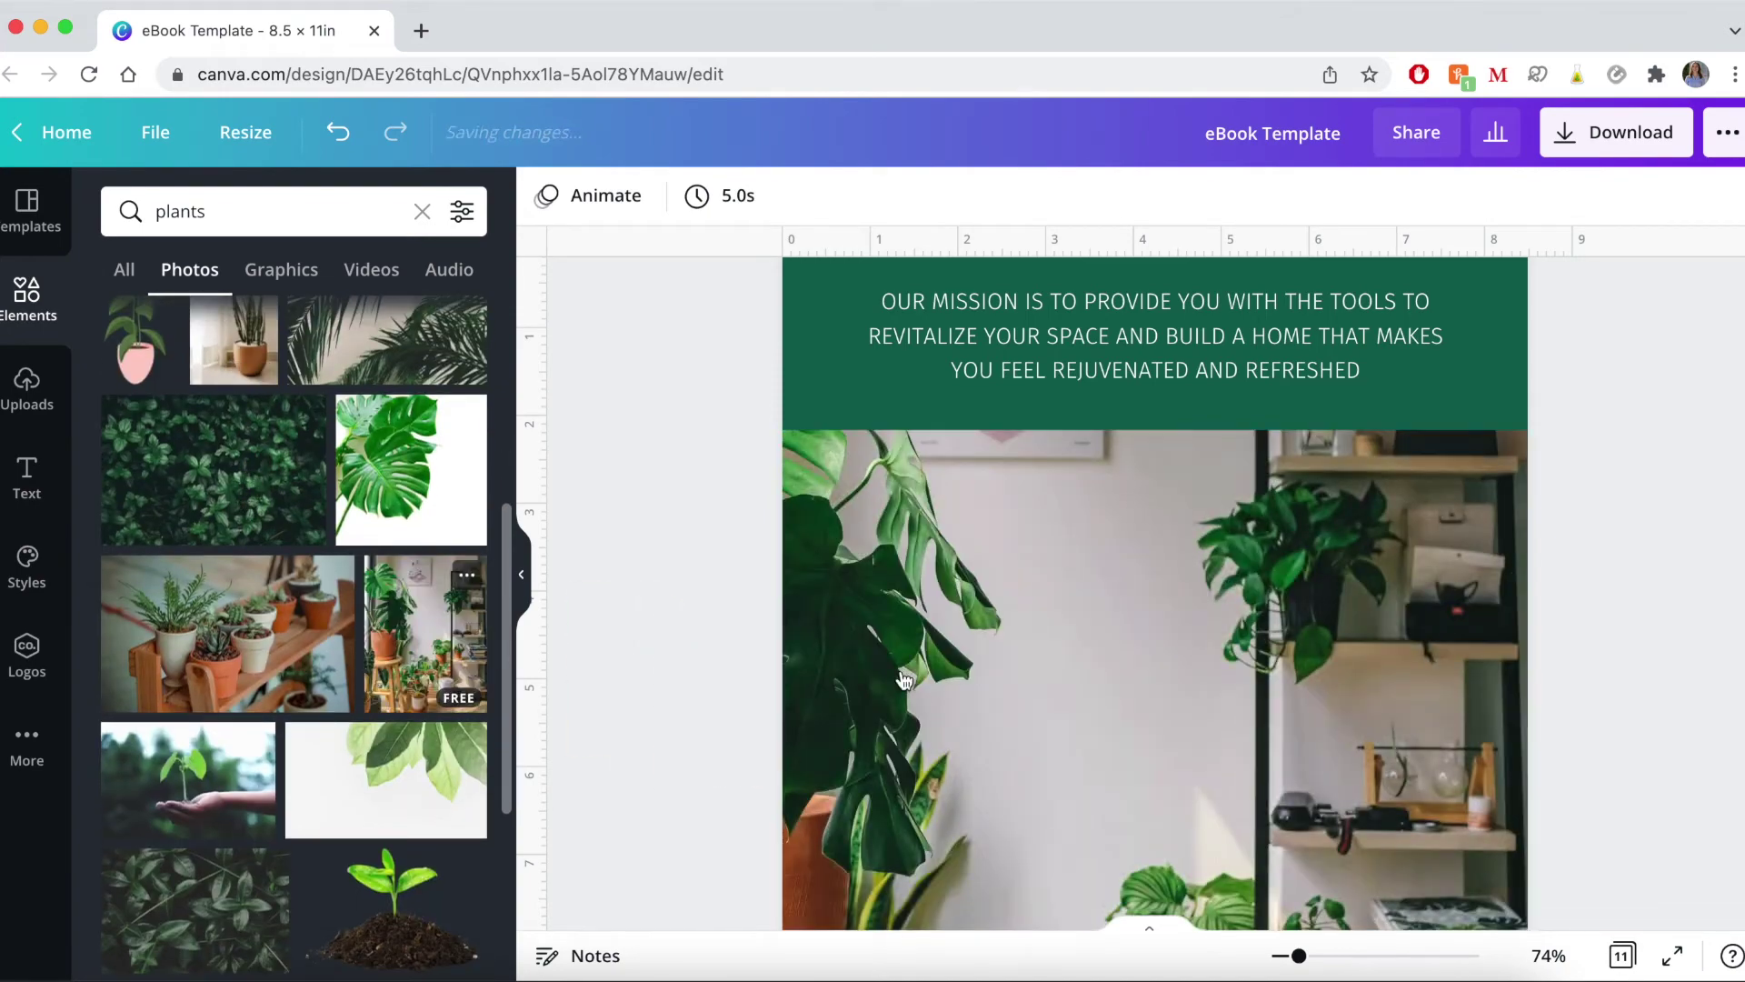
{"action": "scroll", "coordinate": [732, 646], "scroll_direction": "down", "scroll_amount": 4}
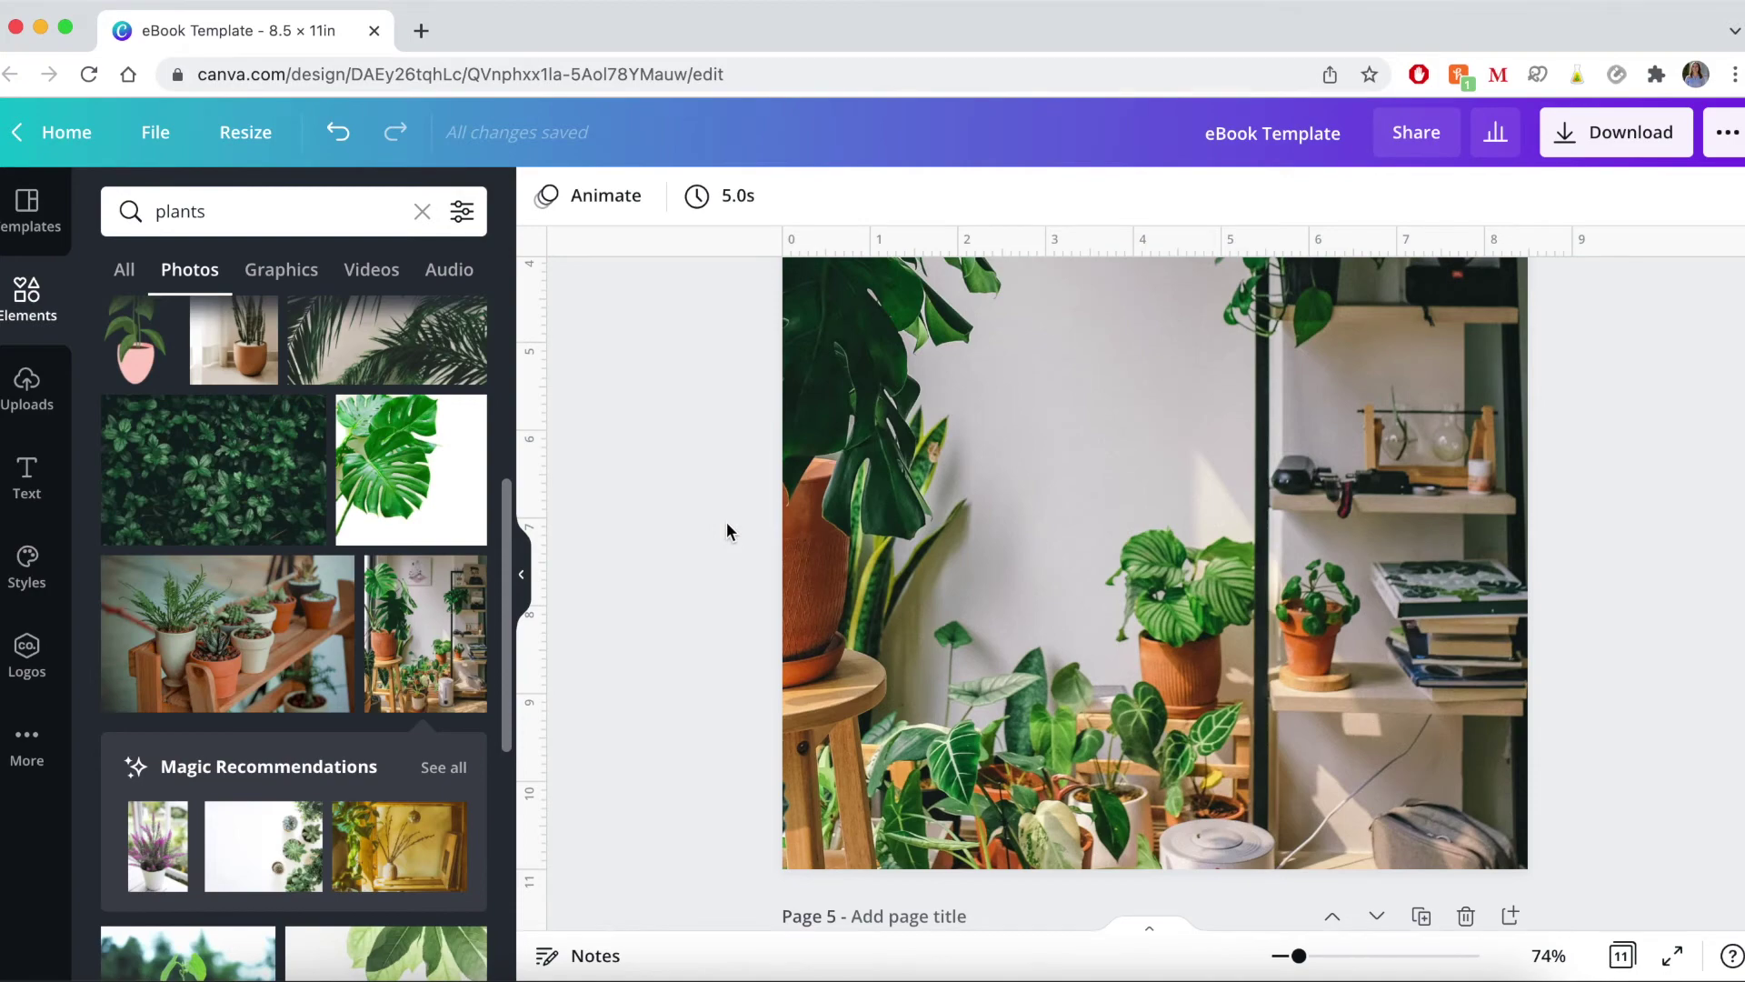
{"action": "scroll", "coordinate": [727, 523], "scroll_direction": "up", "scroll_amount": 3}
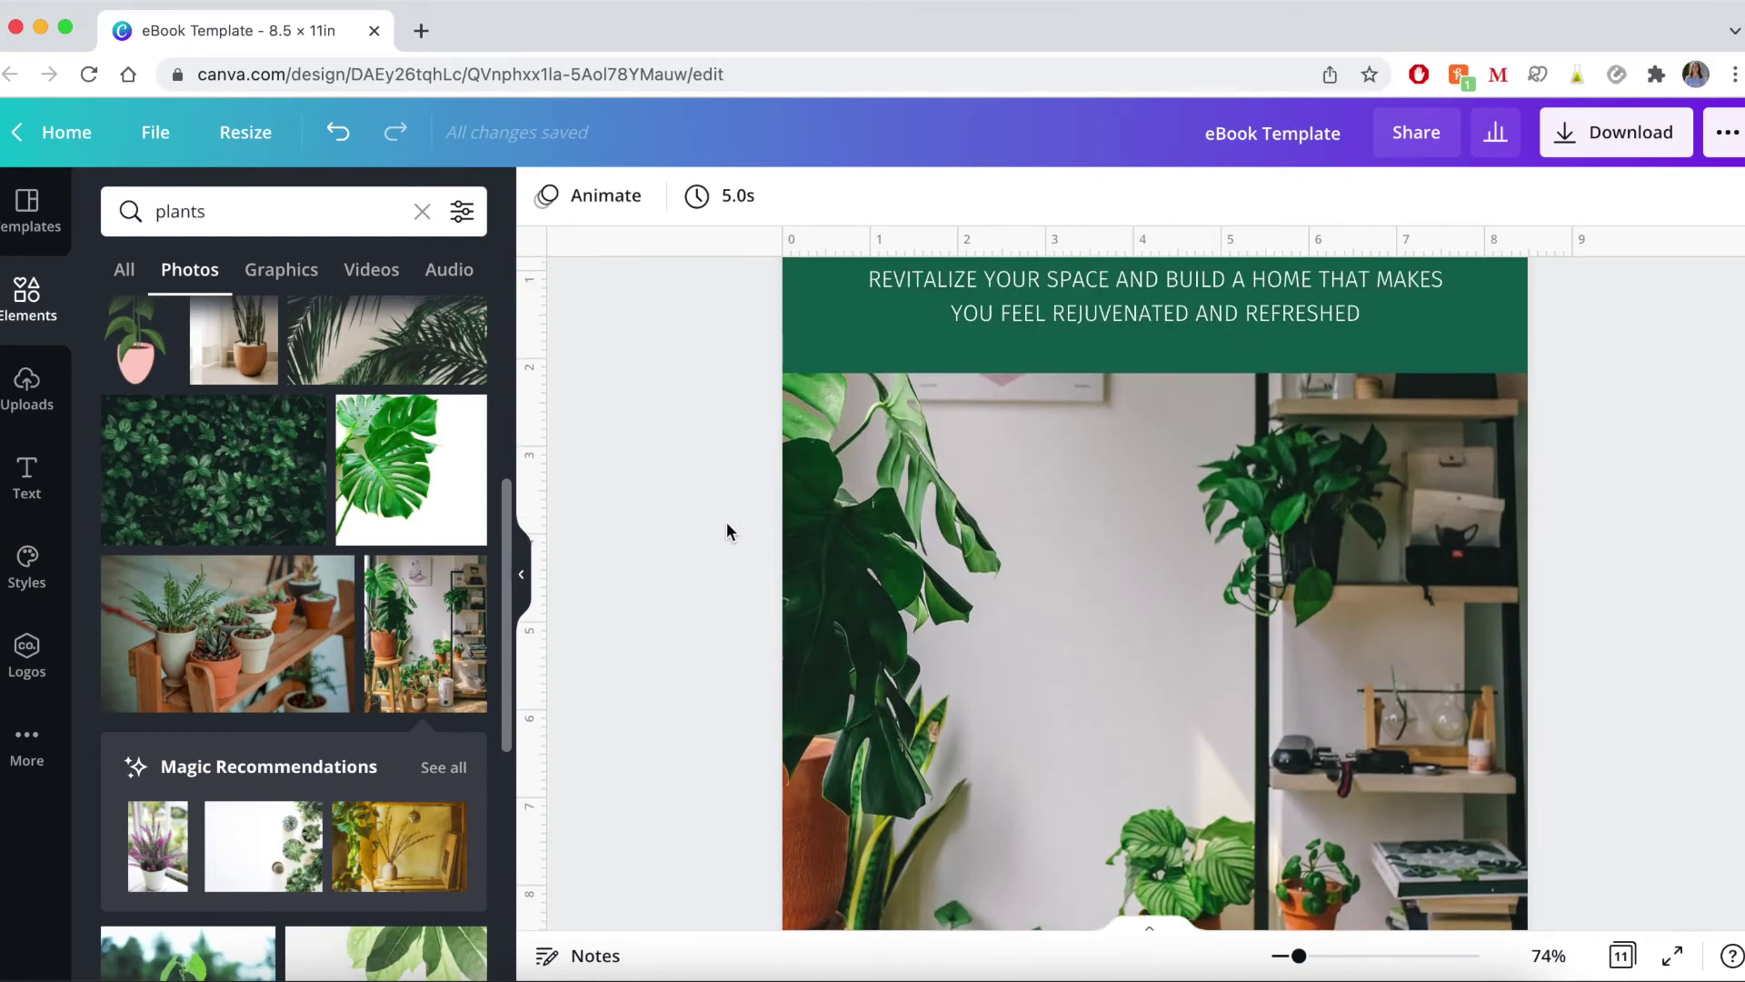
Step: Look through the uploaded images, videos and audio, and return to the plants photo results
{"action": "left_click", "coordinate": [27, 391]}
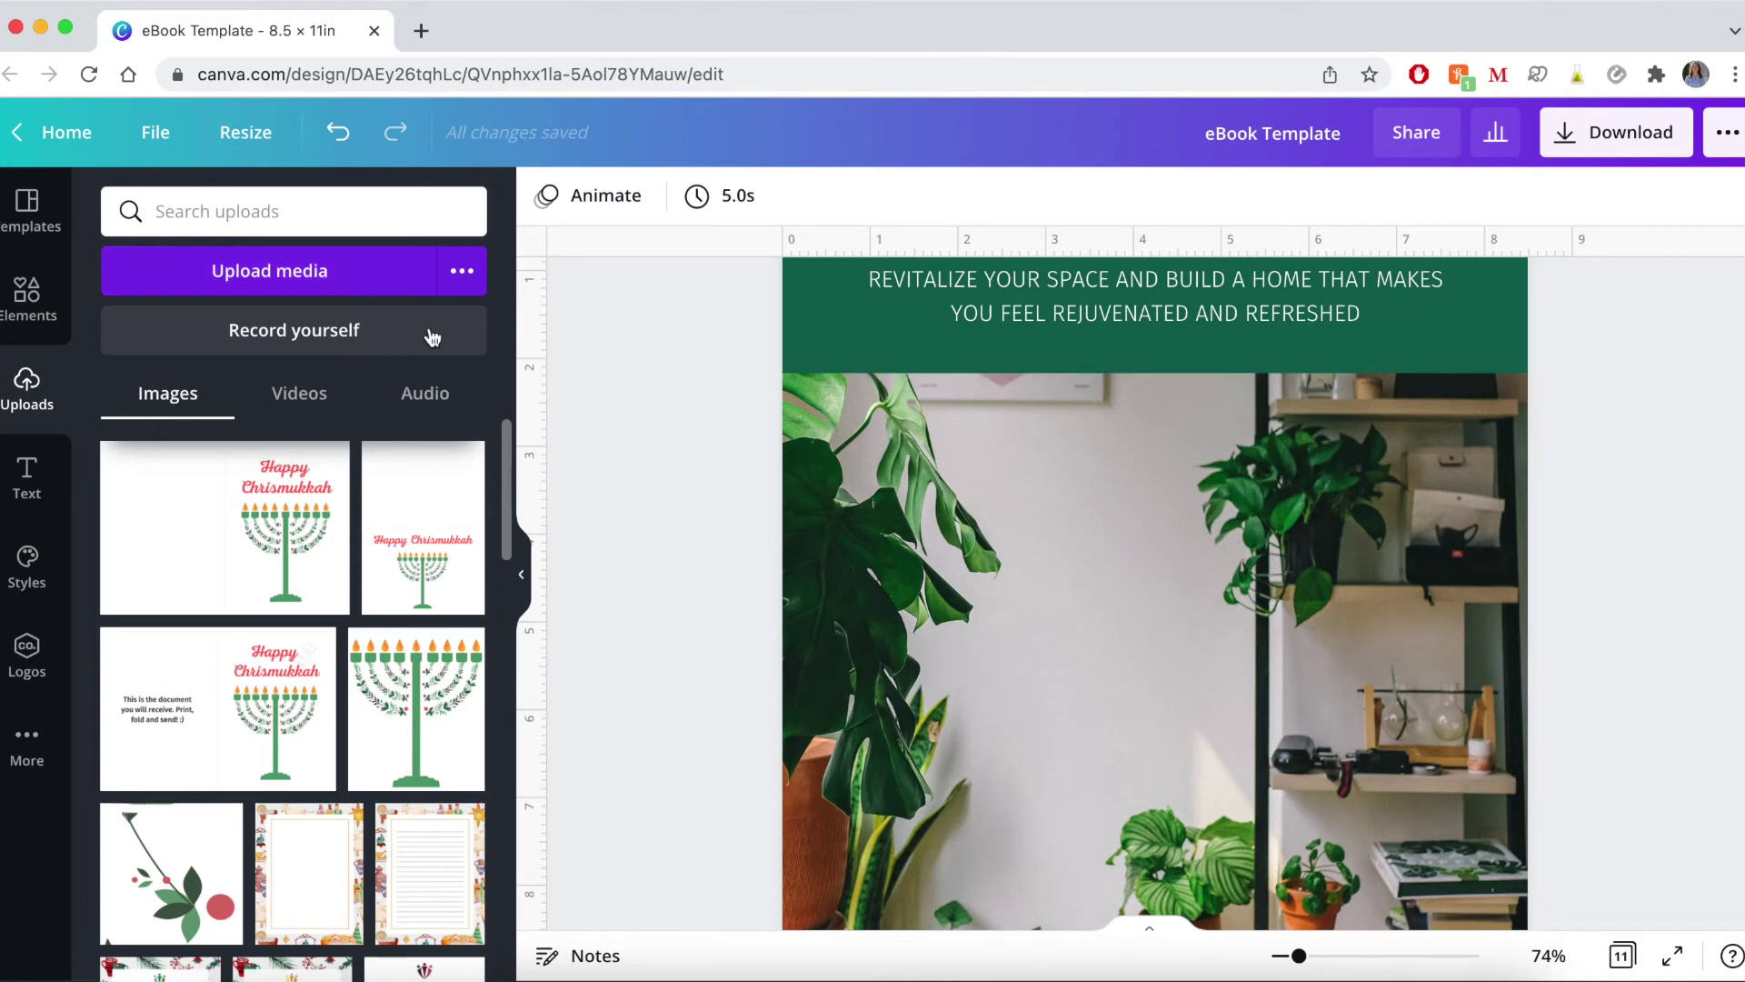
{"action": "left_click", "coordinate": [299, 392]}
{"action": "left_click", "coordinate": [441, 401]}
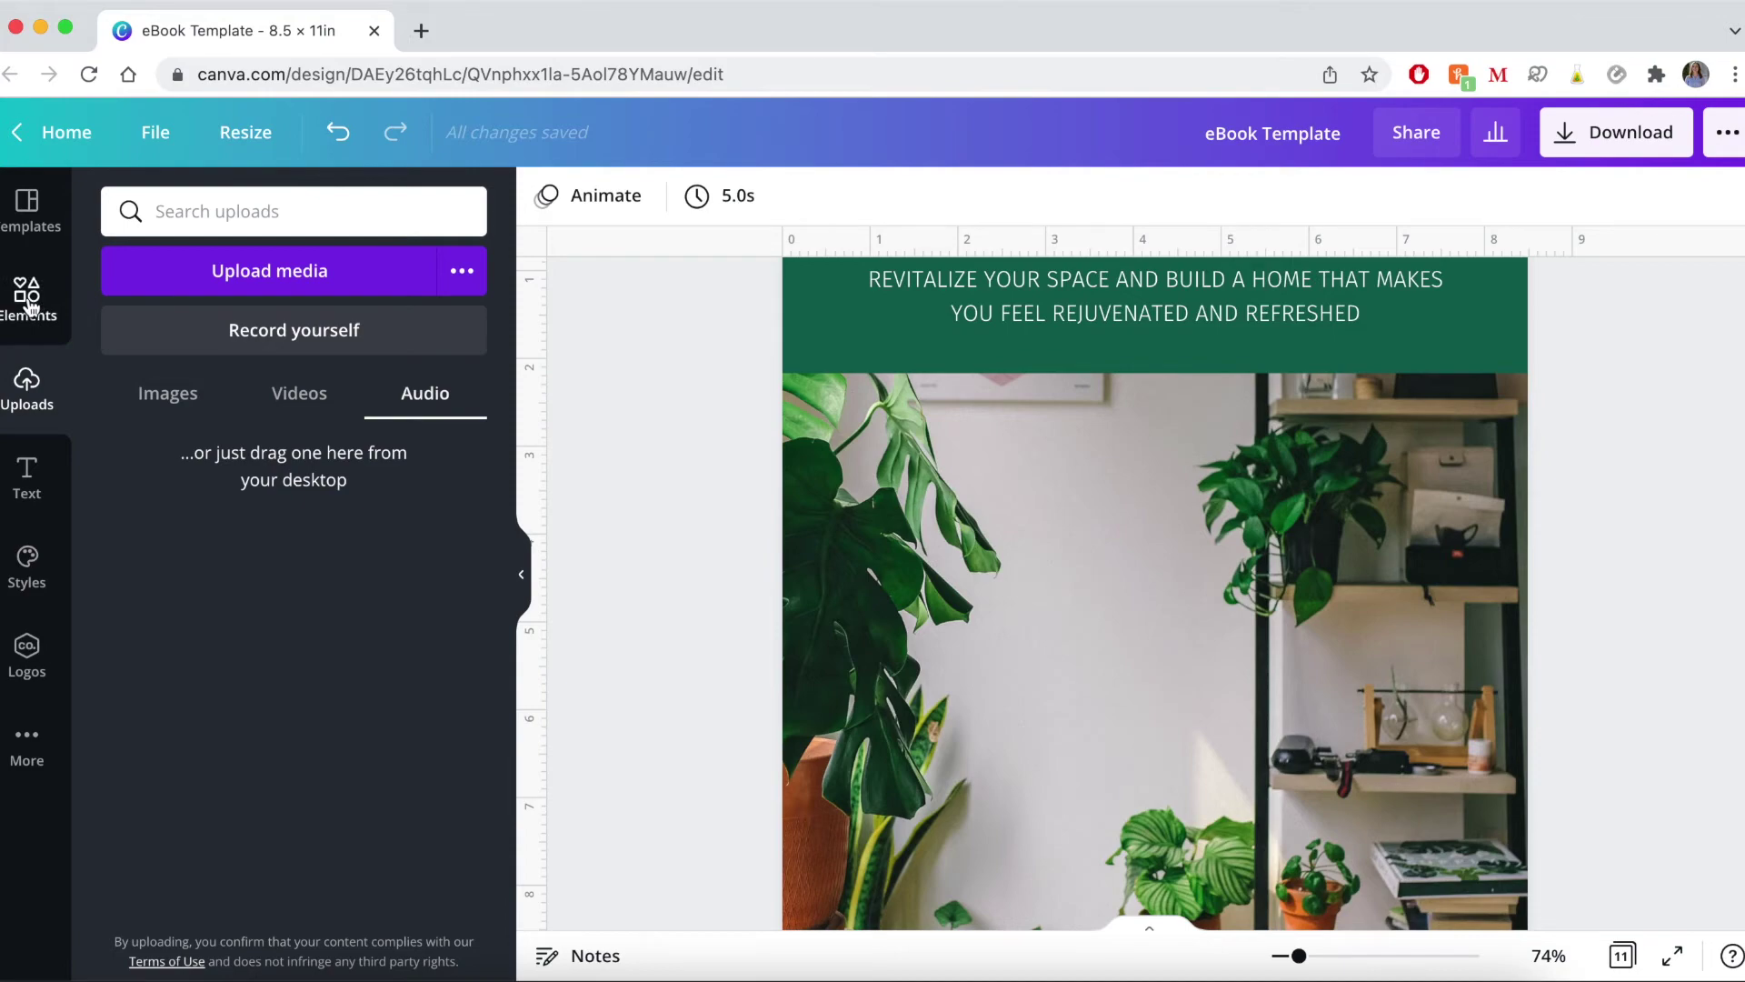
{"action": "left_click", "coordinate": [28, 298]}
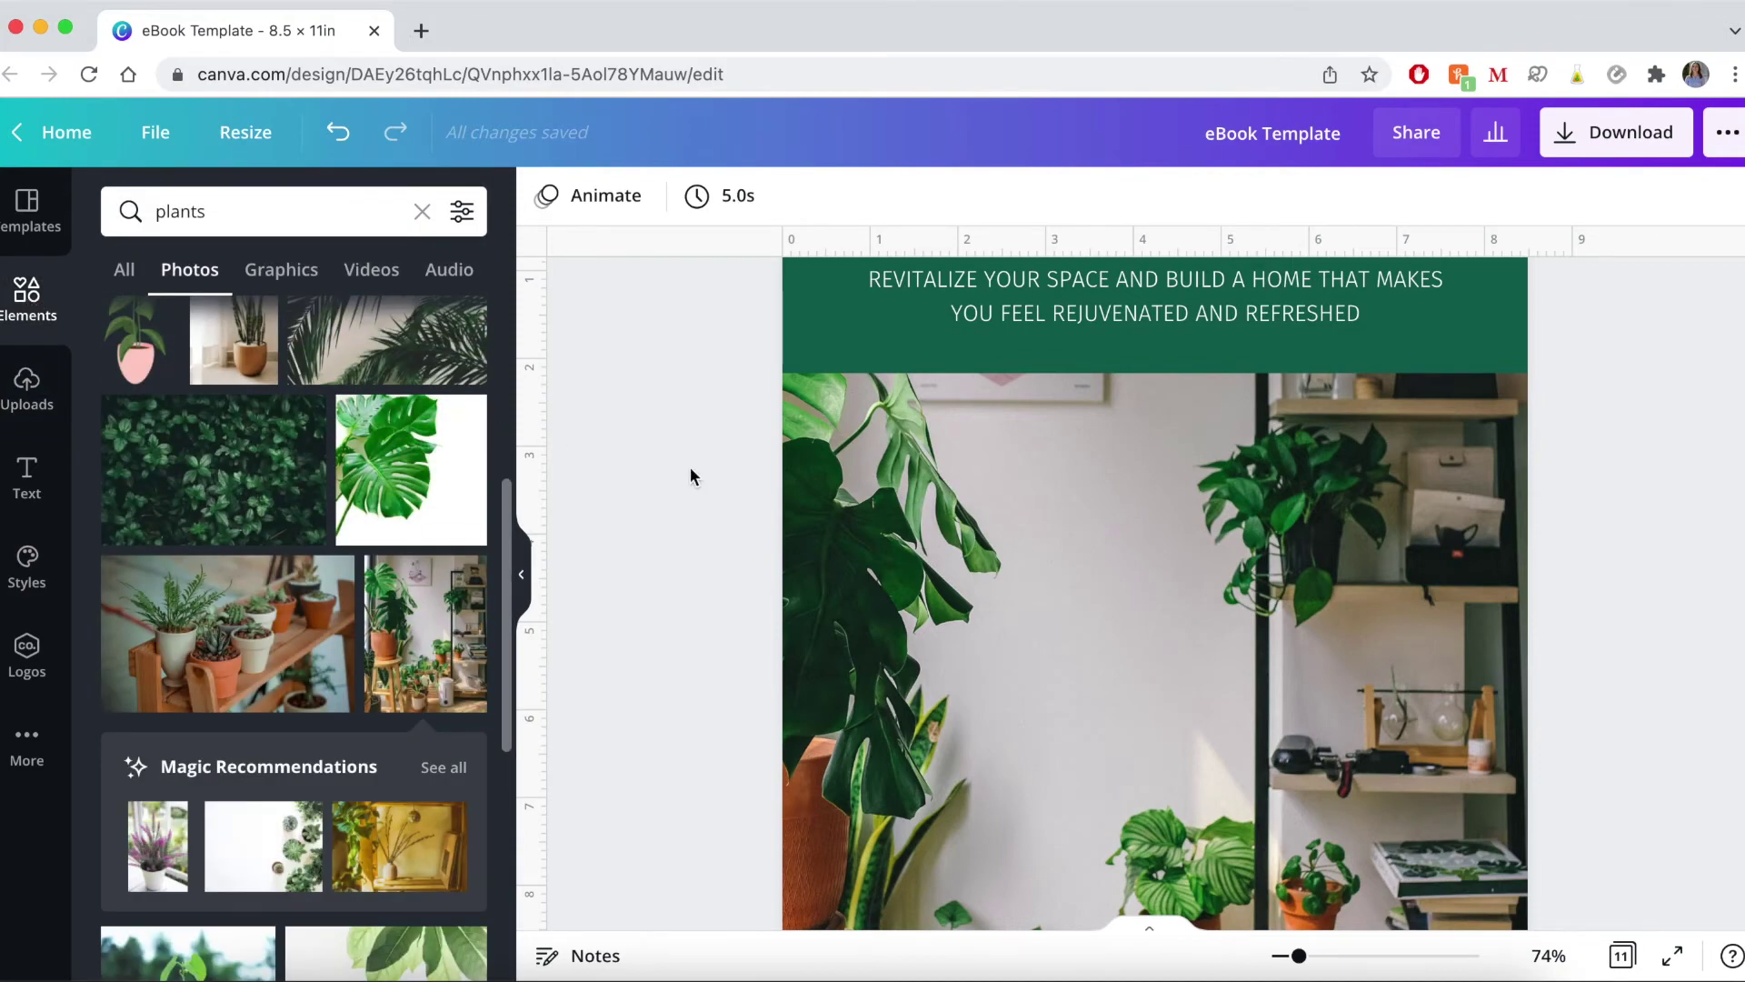
Step: Add the uploaded square "Good Life Templates" logo to the cover page and delete it
{"action": "scroll", "coordinate": [690, 468], "scroll_direction": "up", "scroll_amount": 20}
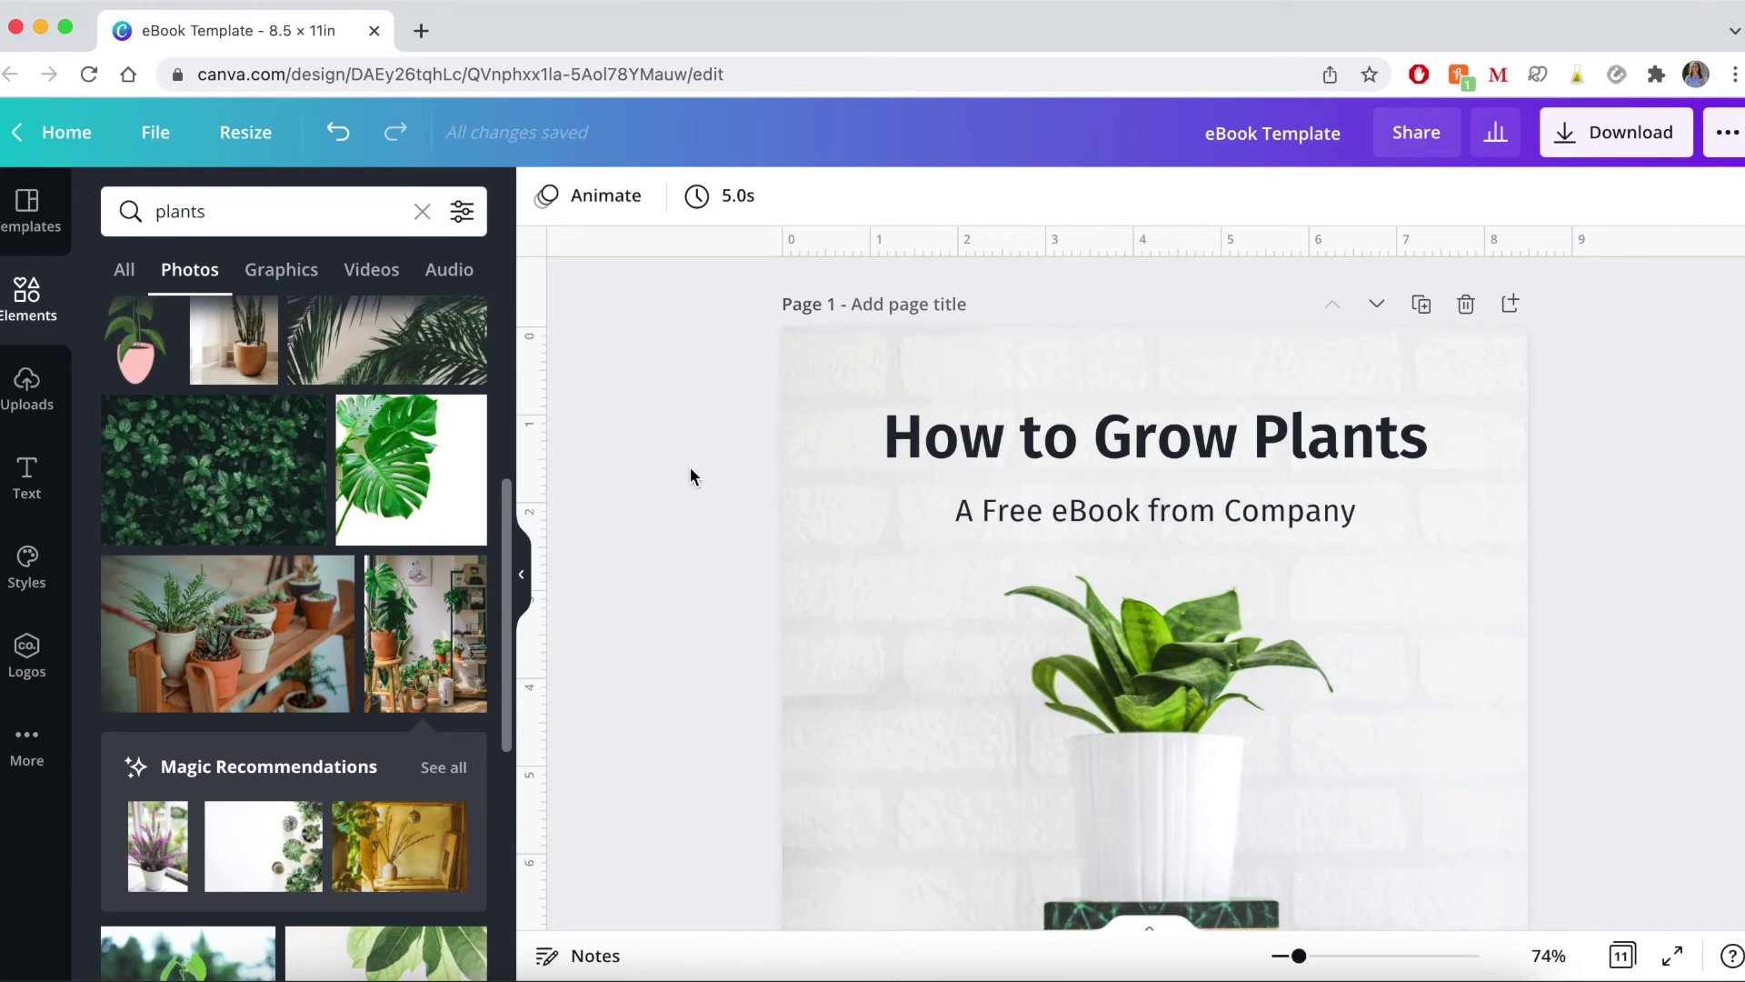
{"action": "left_click", "coordinate": [32, 392]}
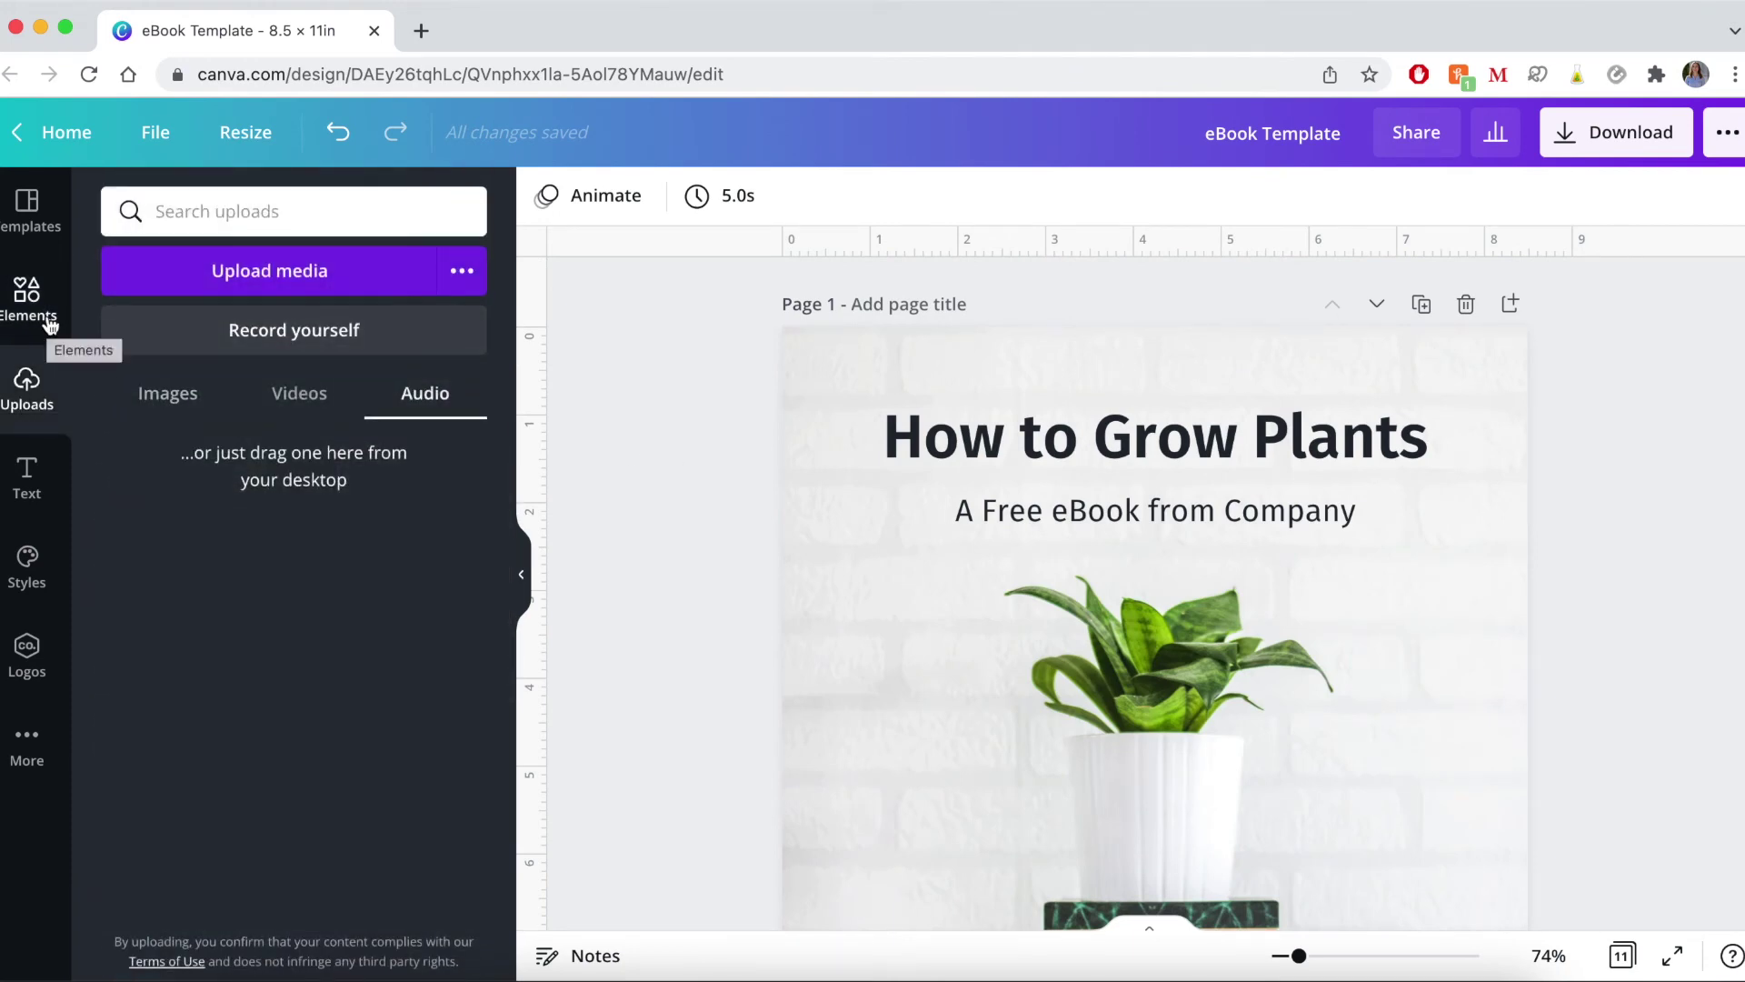
{"action": "left_click", "coordinate": [167, 392]}
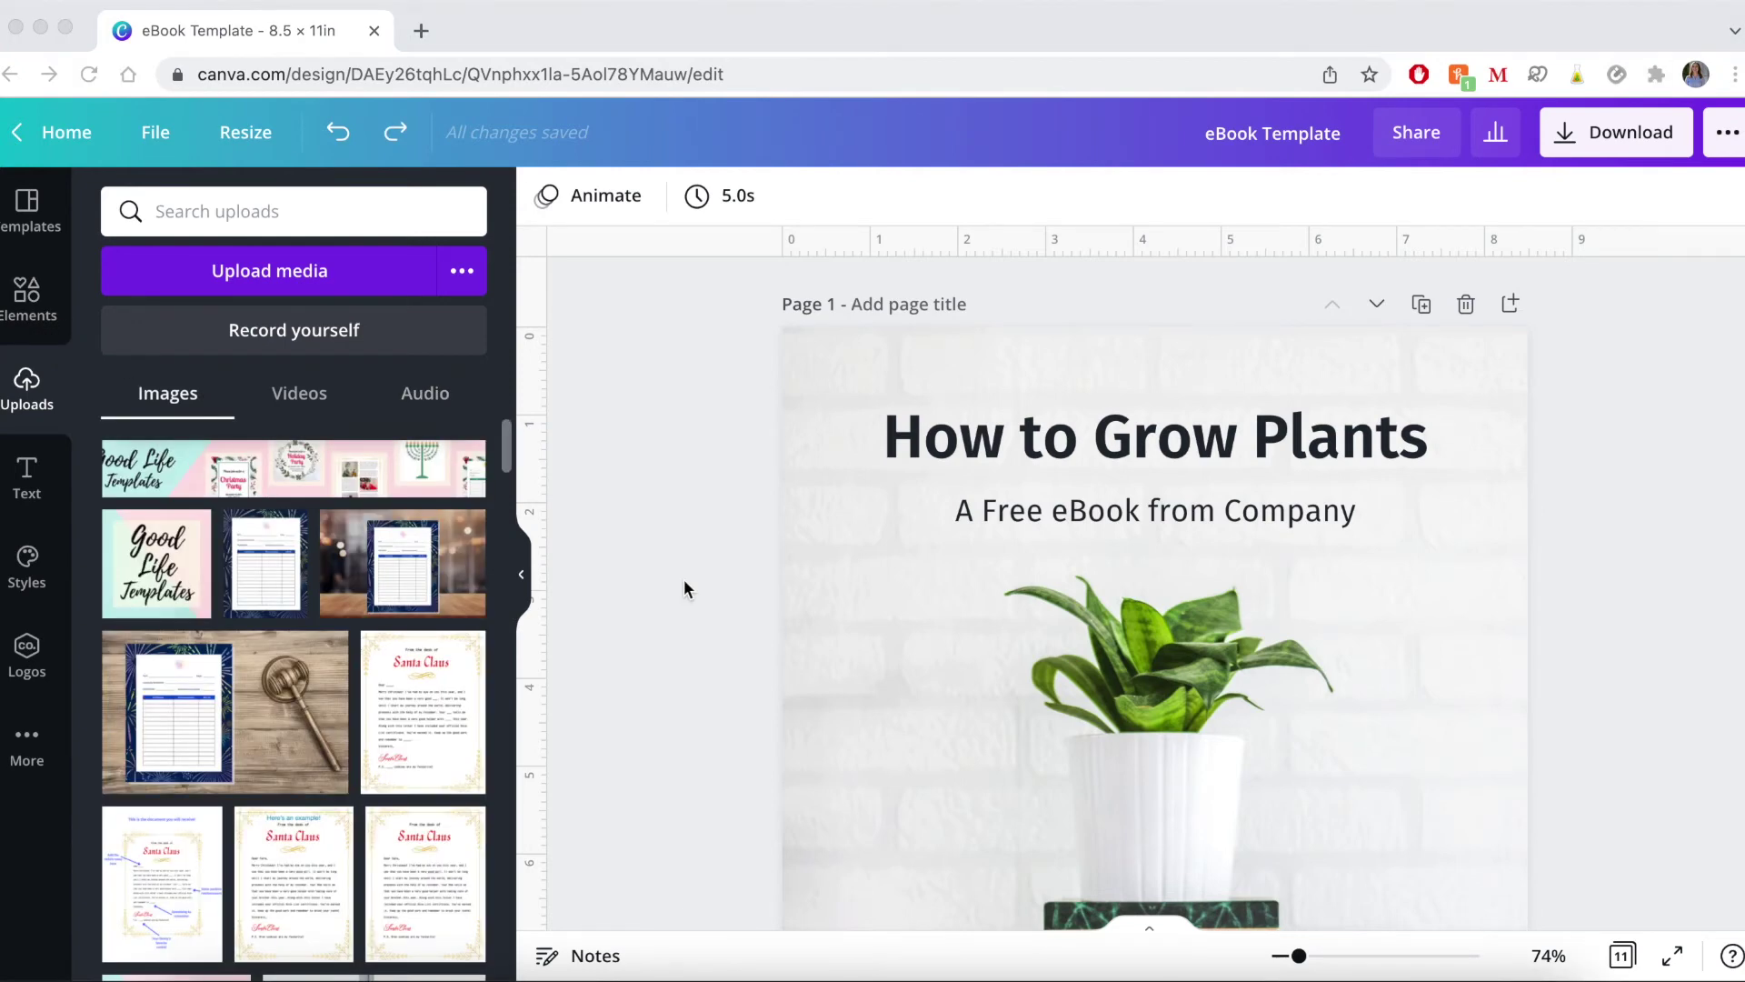
{"action": "left_click", "coordinate": [158, 578]}
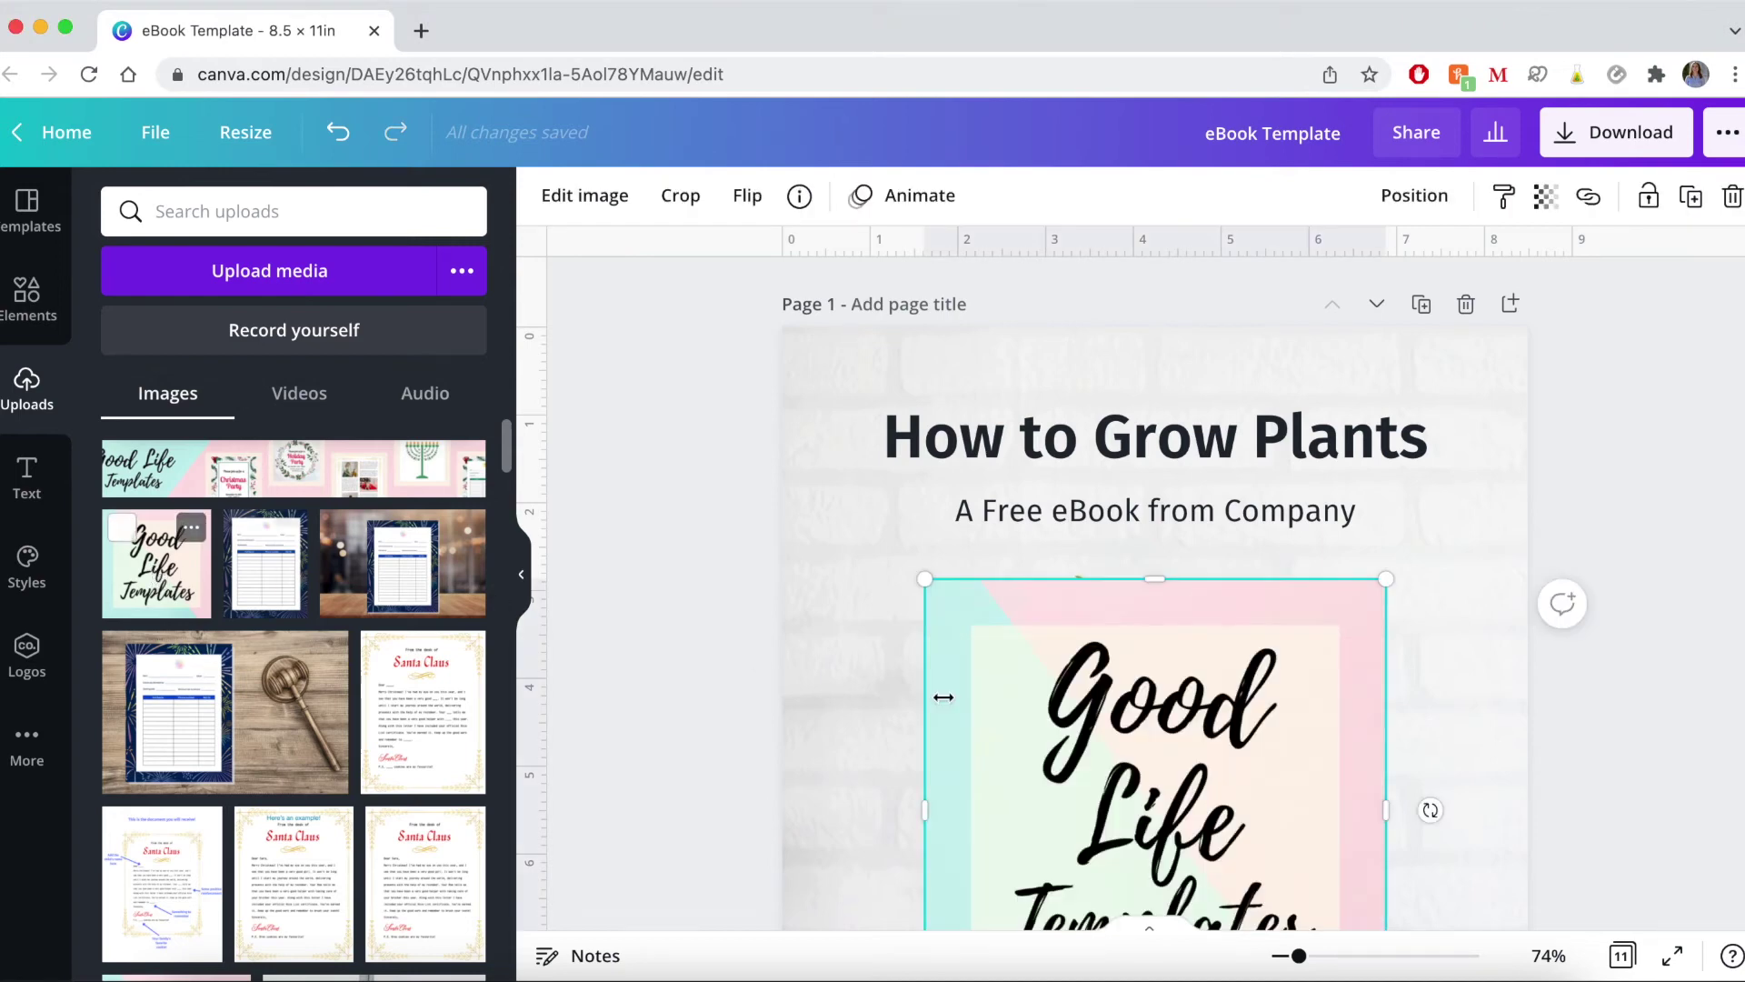
{"action": "key", "text": "Delete"}
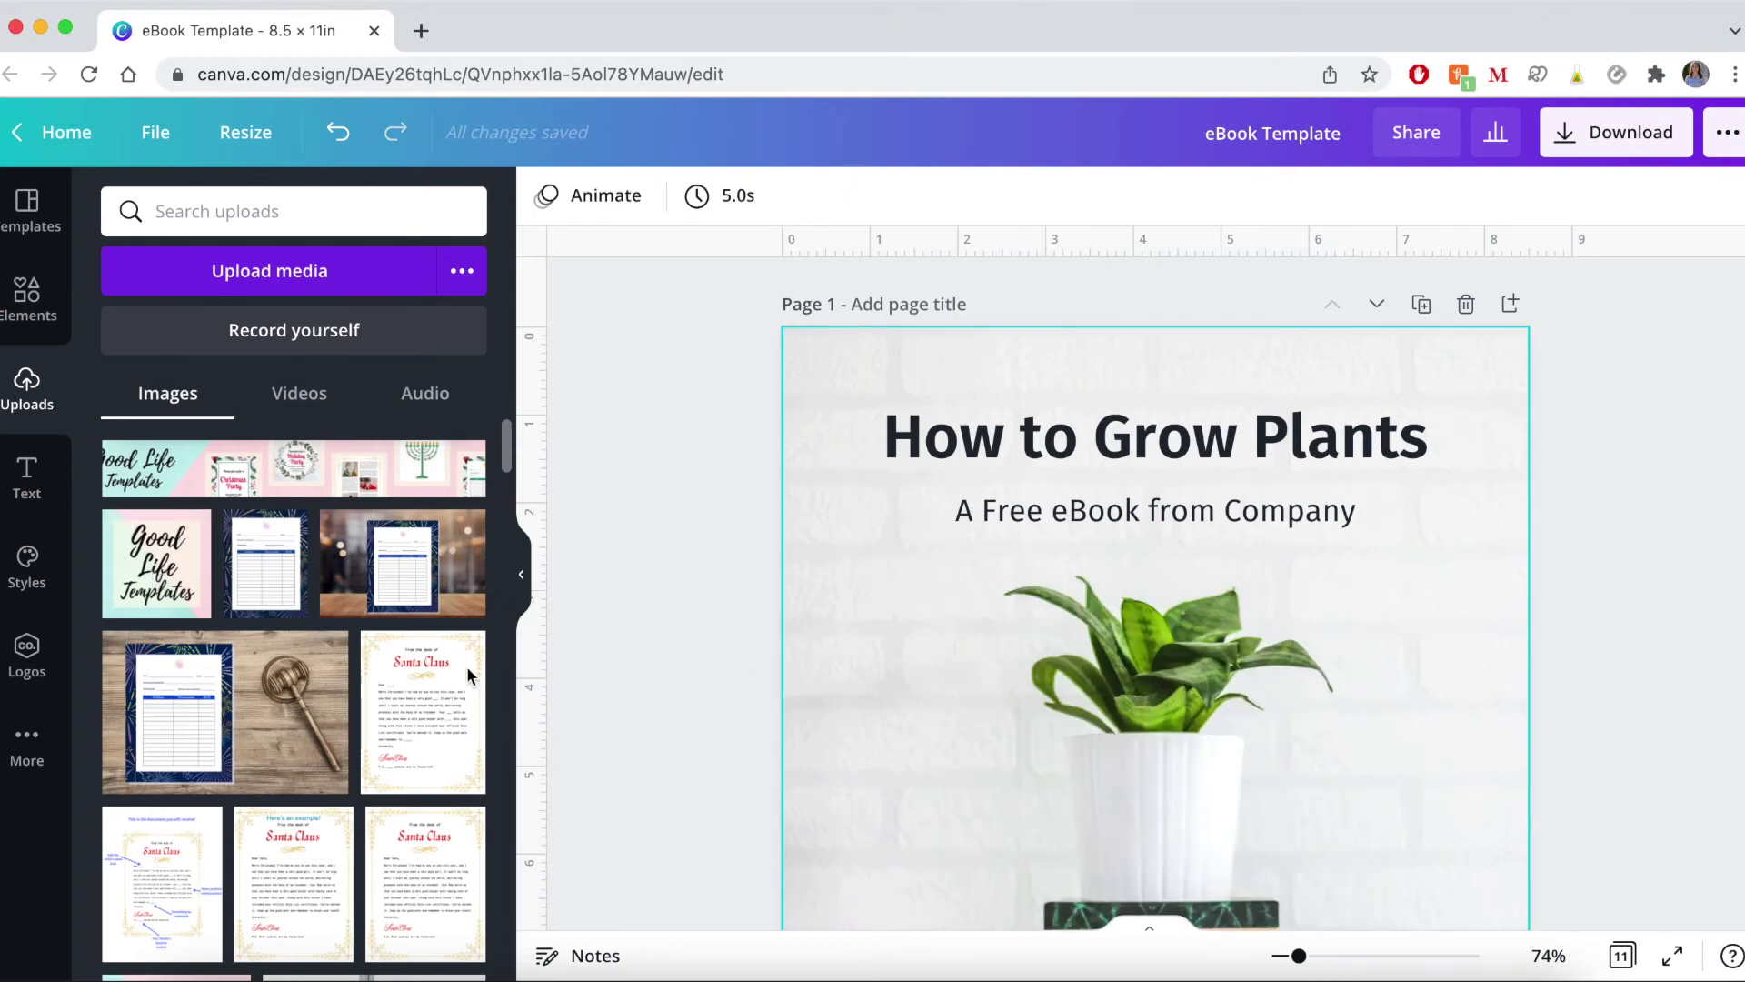
Step: Place the uploaded square "Good Life Templates" logo on the cover, shrink it to a small icon and centre it above the title
{"action": "left_click_drag", "start_coordinate": [151, 574], "coordinate": [996, 402]}
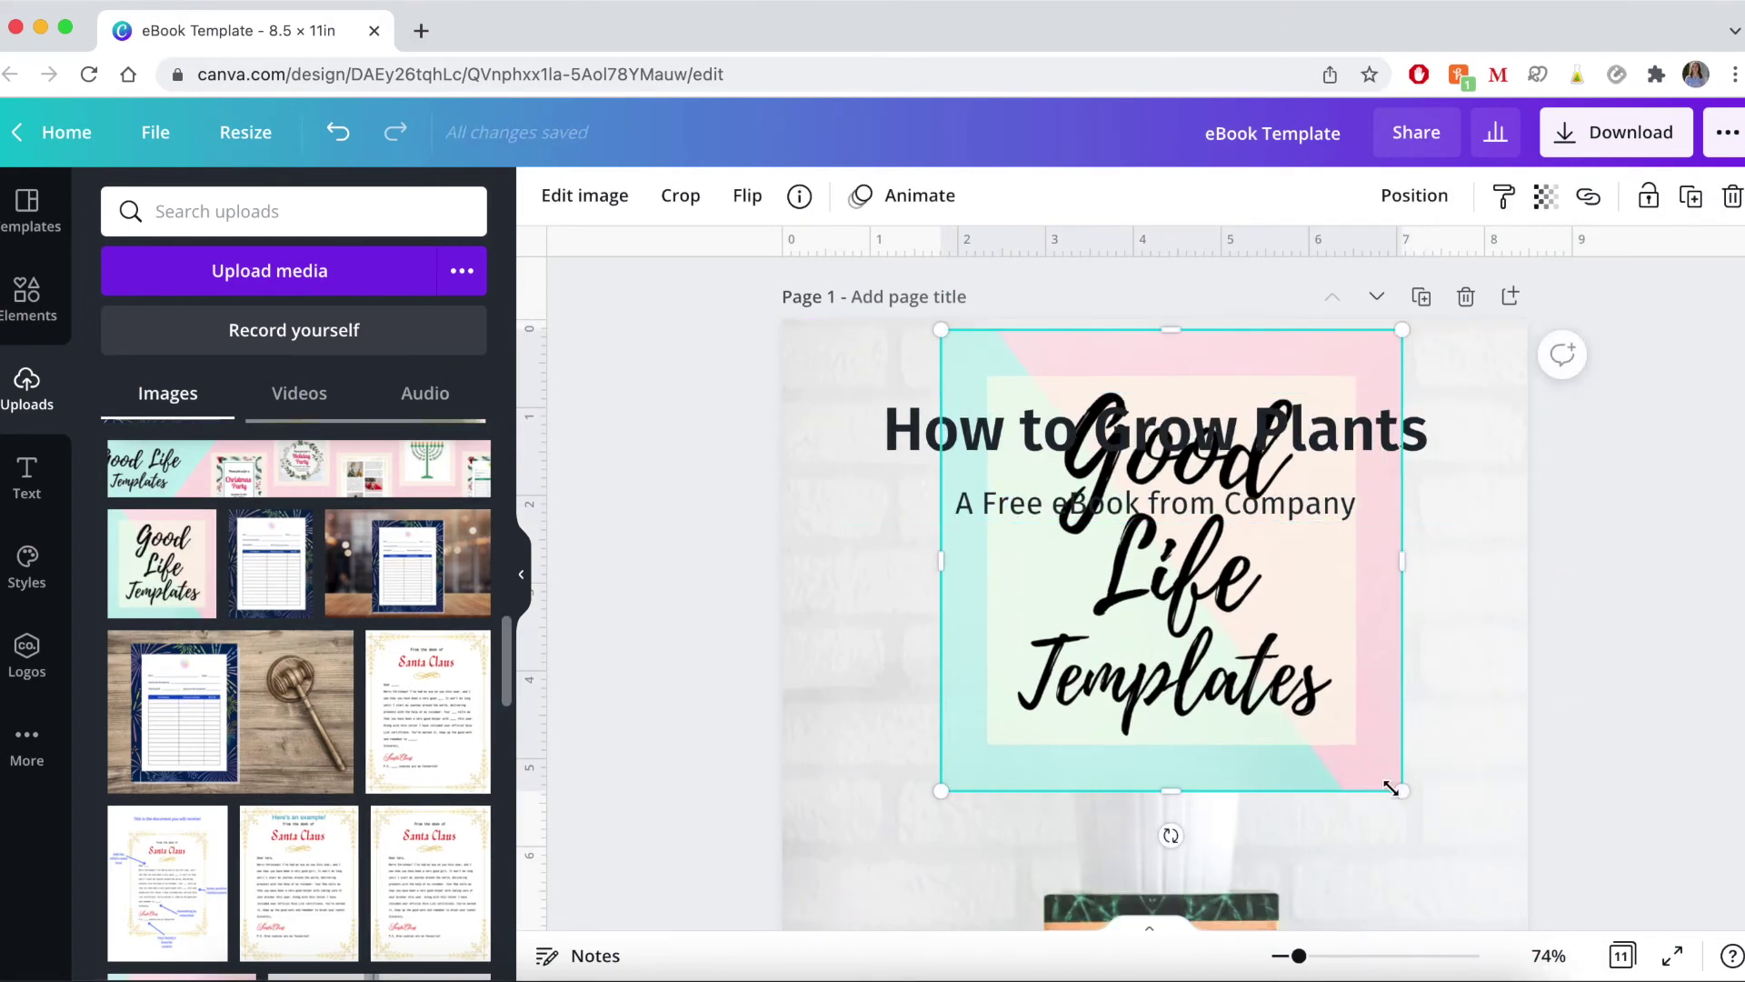
{"action": "left_click_drag", "start_coordinate": [1399, 791], "coordinate": [1425, 708]}
{"action": "left_click_drag", "start_coordinate": [1156, 803], "coordinate": [1146, 678]}
{"action": "left_click_drag", "start_coordinate": [1370, 759], "coordinate": [1155, 360]}
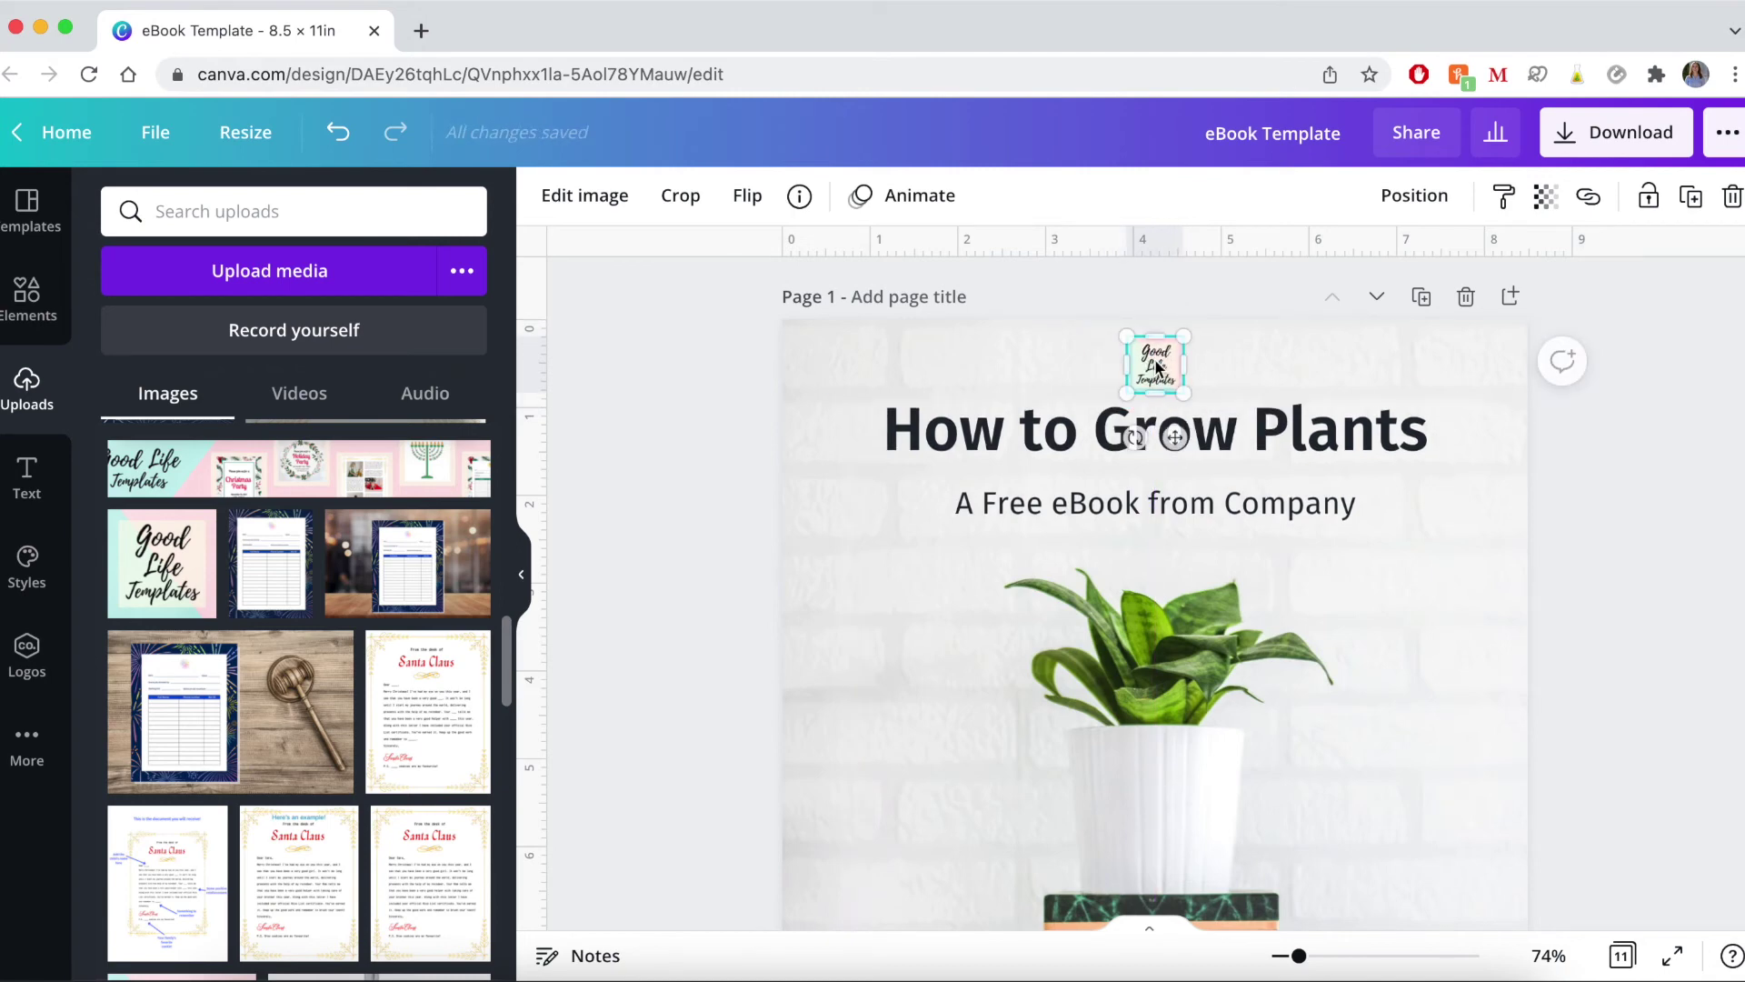
Step: Hide the rulers around the eBook design
{"action": "left_click", "coordinate": [33, 314]}
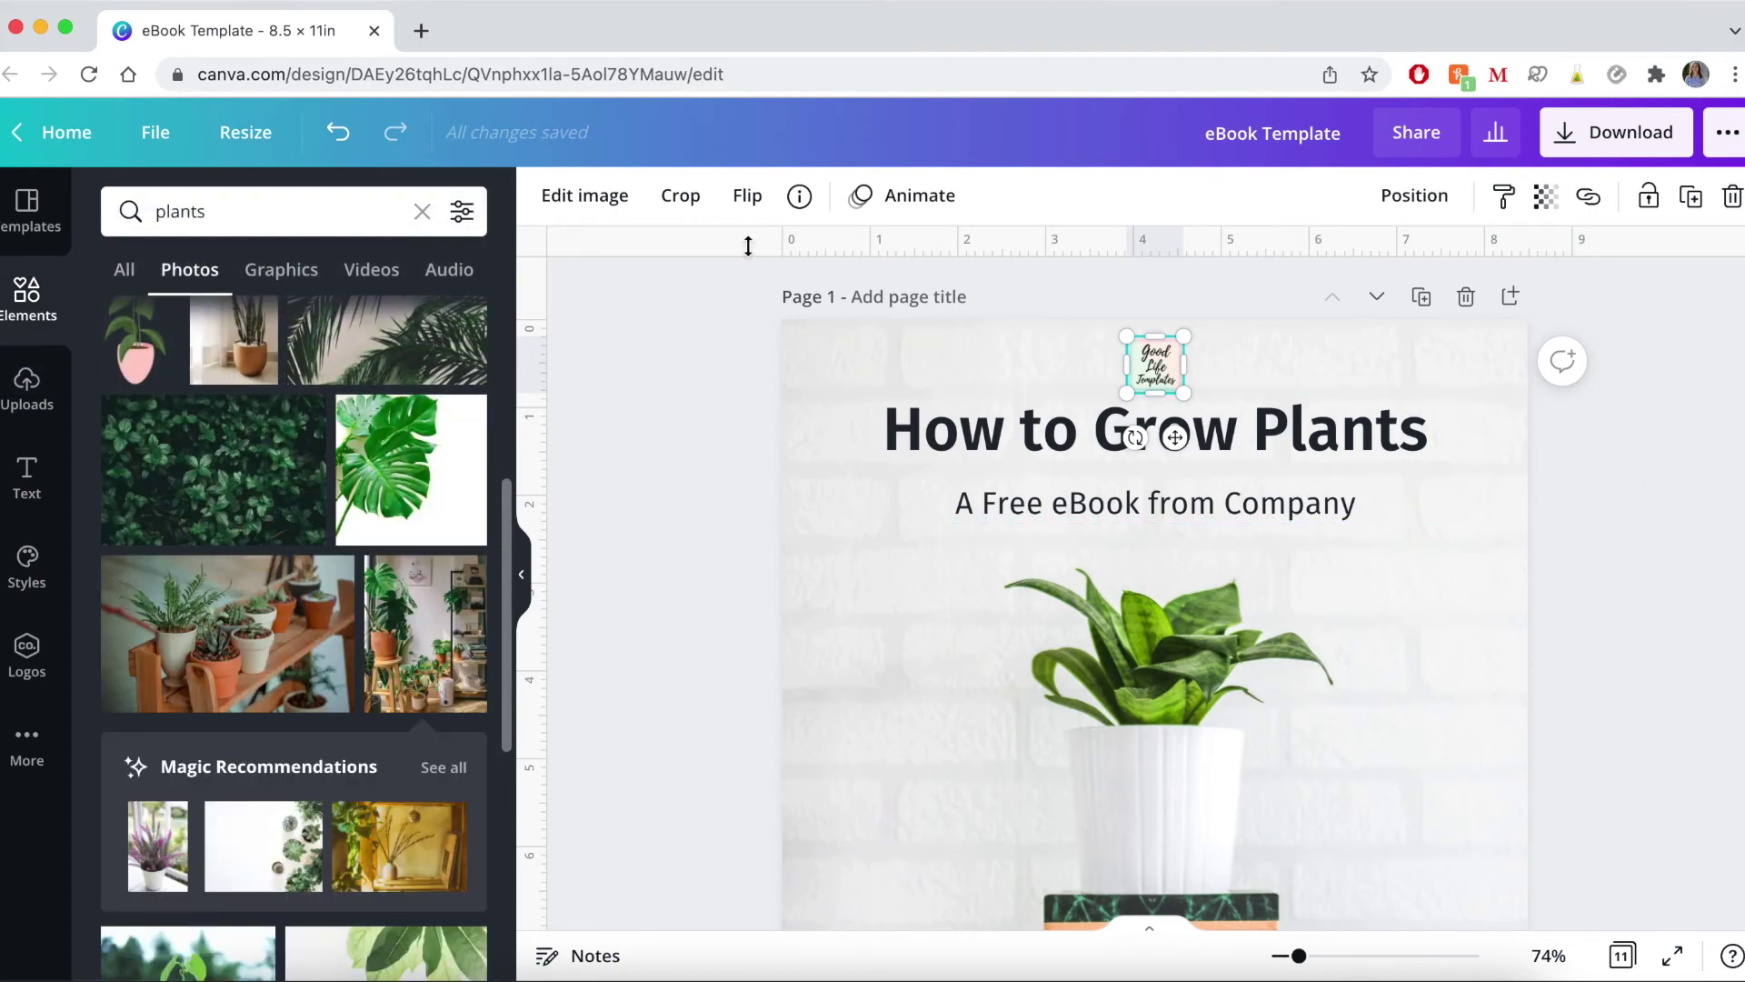
{"action": "left_click", "coordinate": [160, 137]}
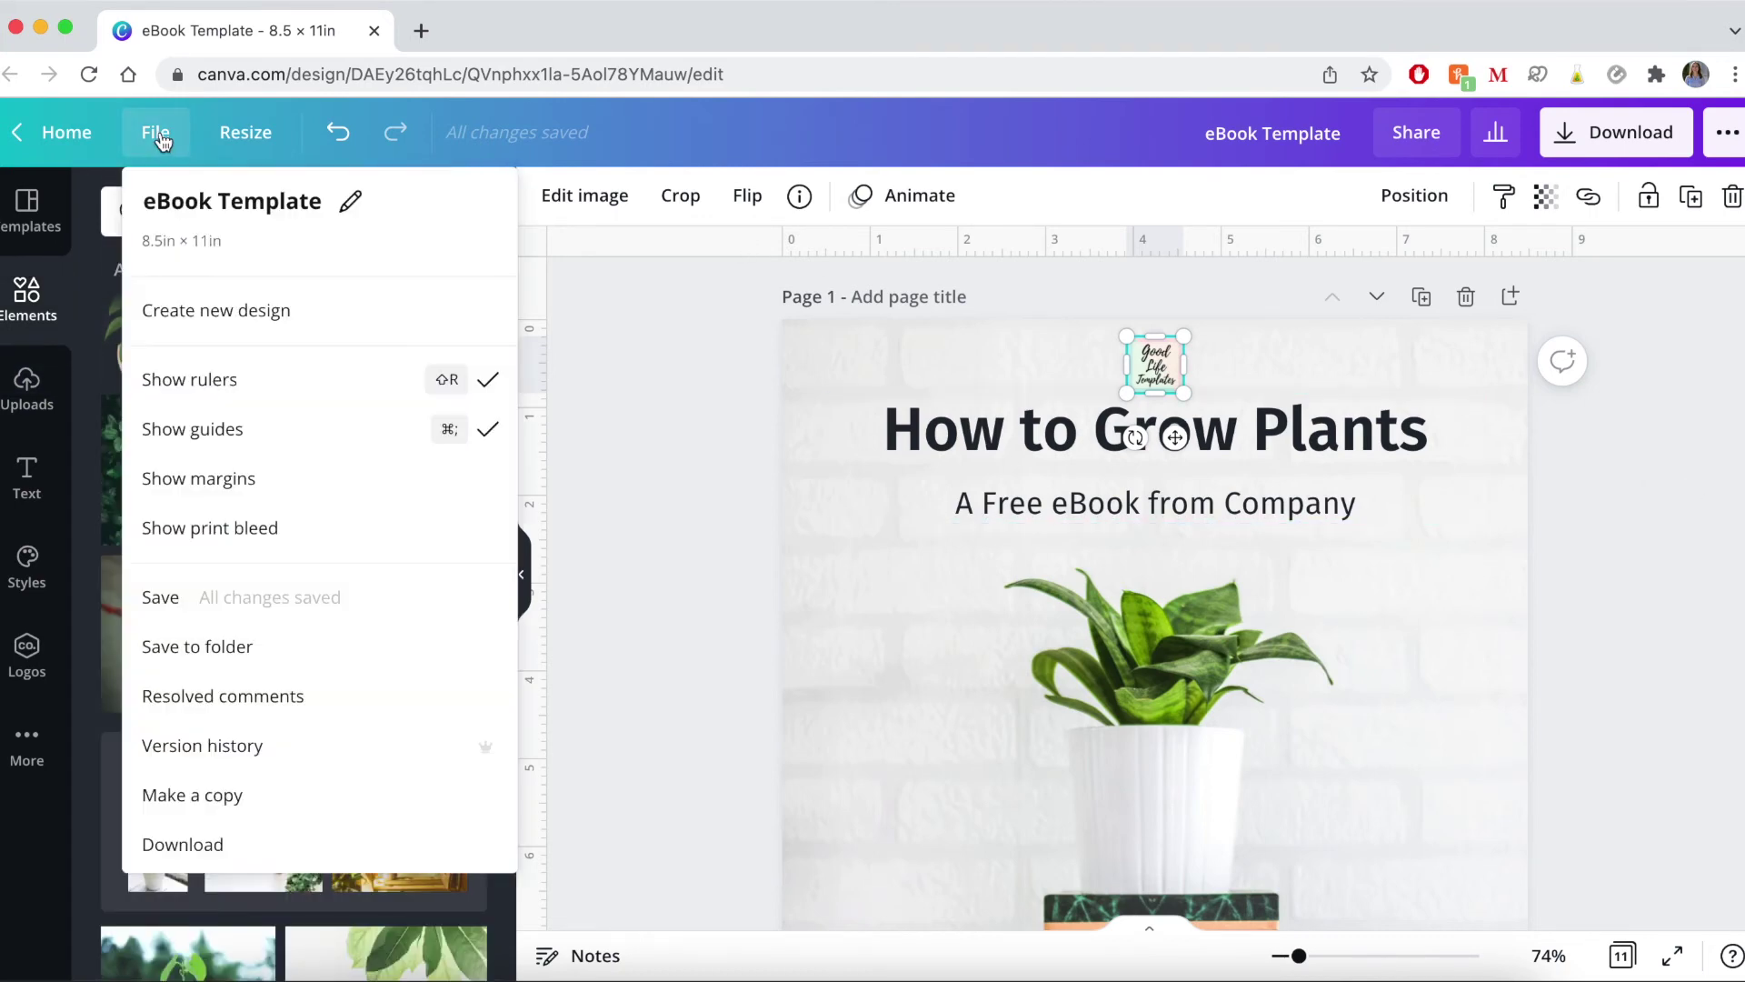
{"action": "left_click", "coordinate": [322, 385]}
{"action": "left_click", "coordinate": [158, 138]}
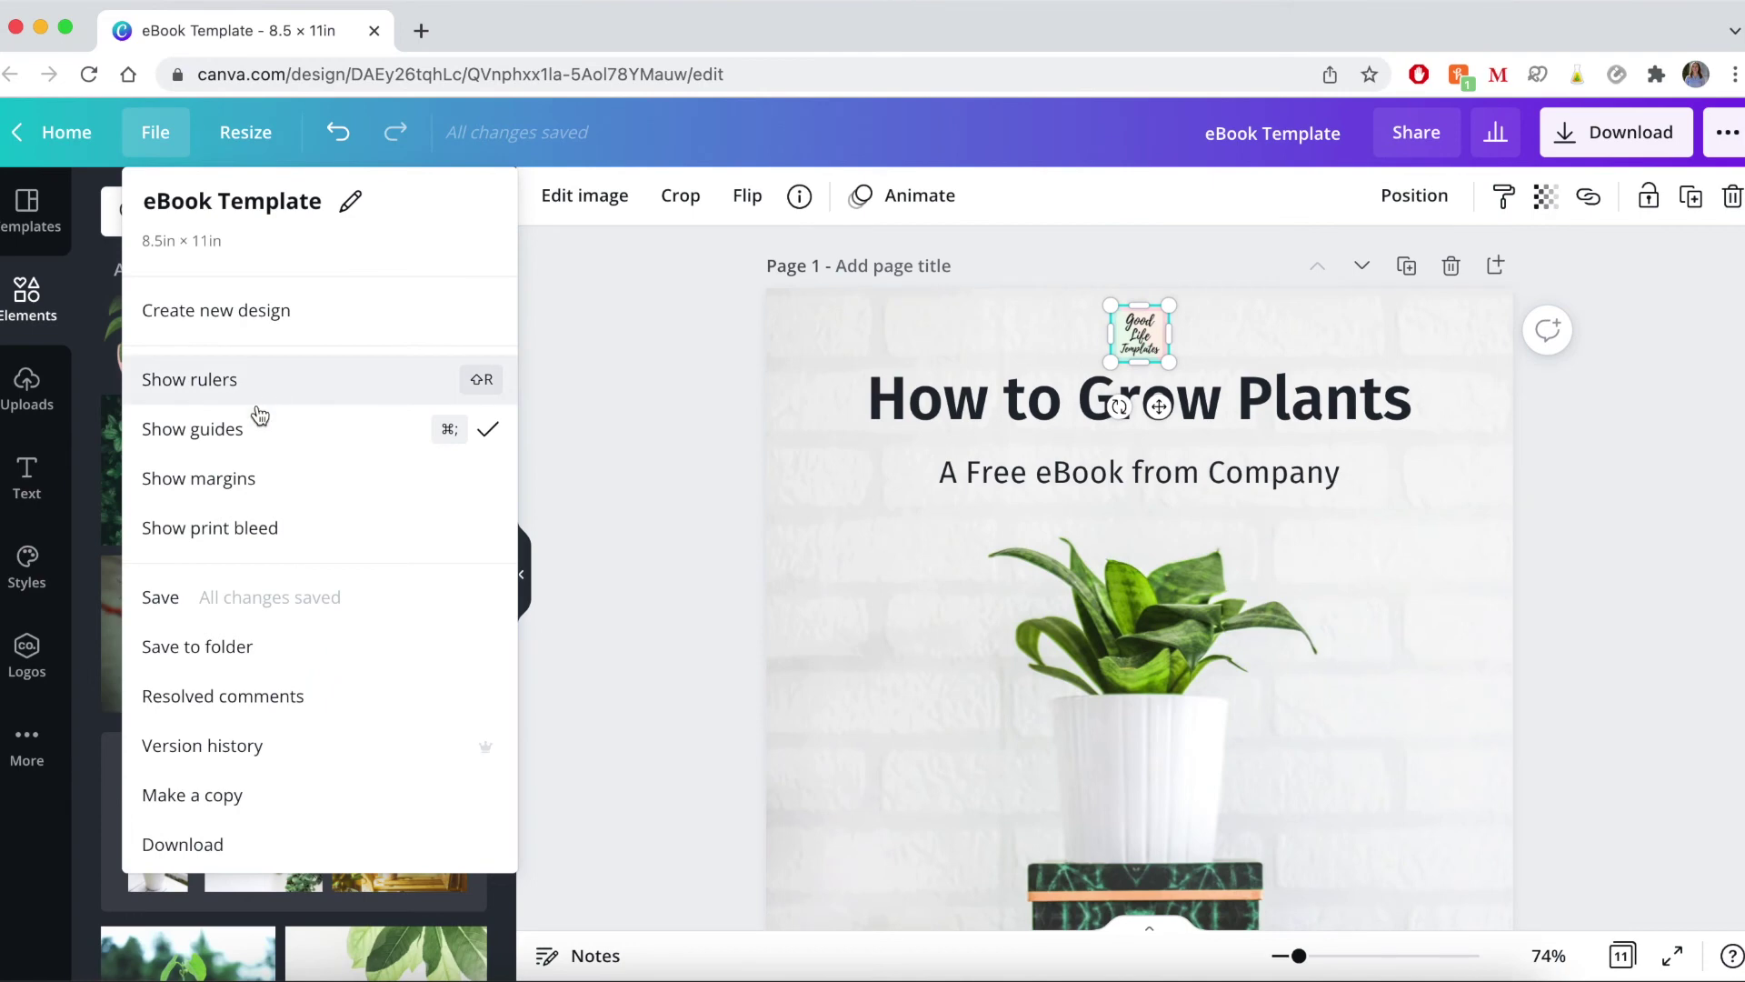
Step: Turn off the guides and show the rulers around the eBook design
{"action": "left_click", "coordinate": [254, 429]}
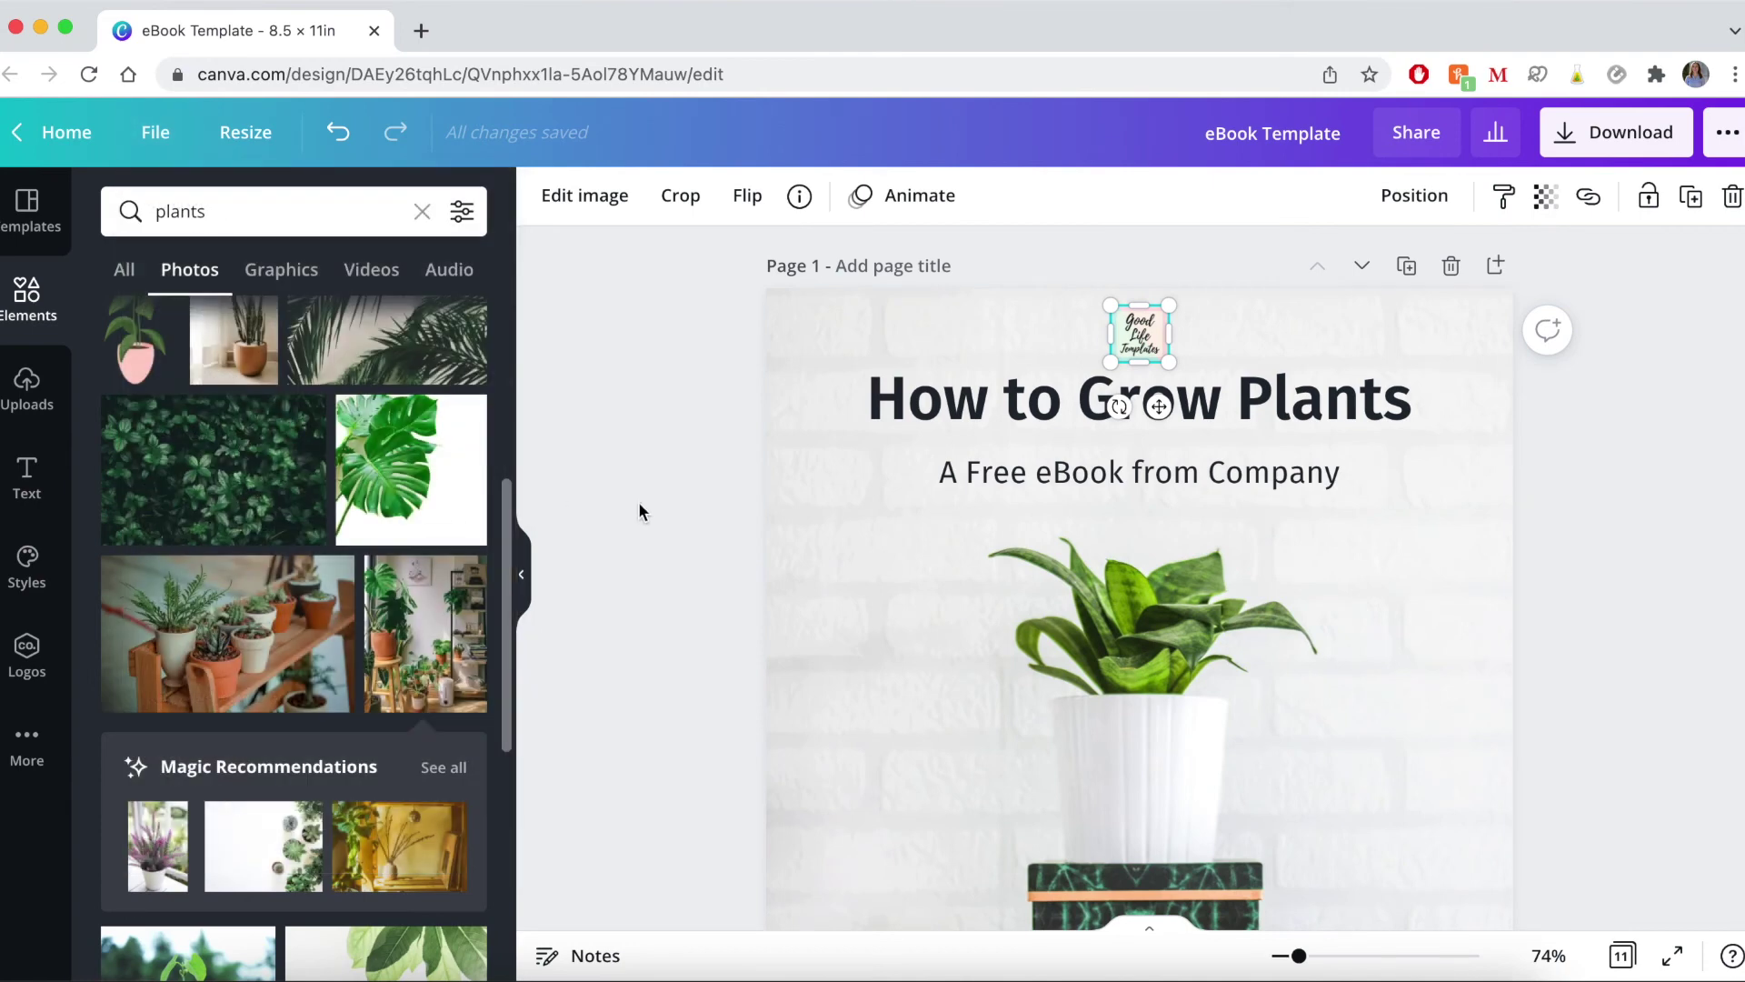
{"action": "left_click", "coordinate": [160, 138]}
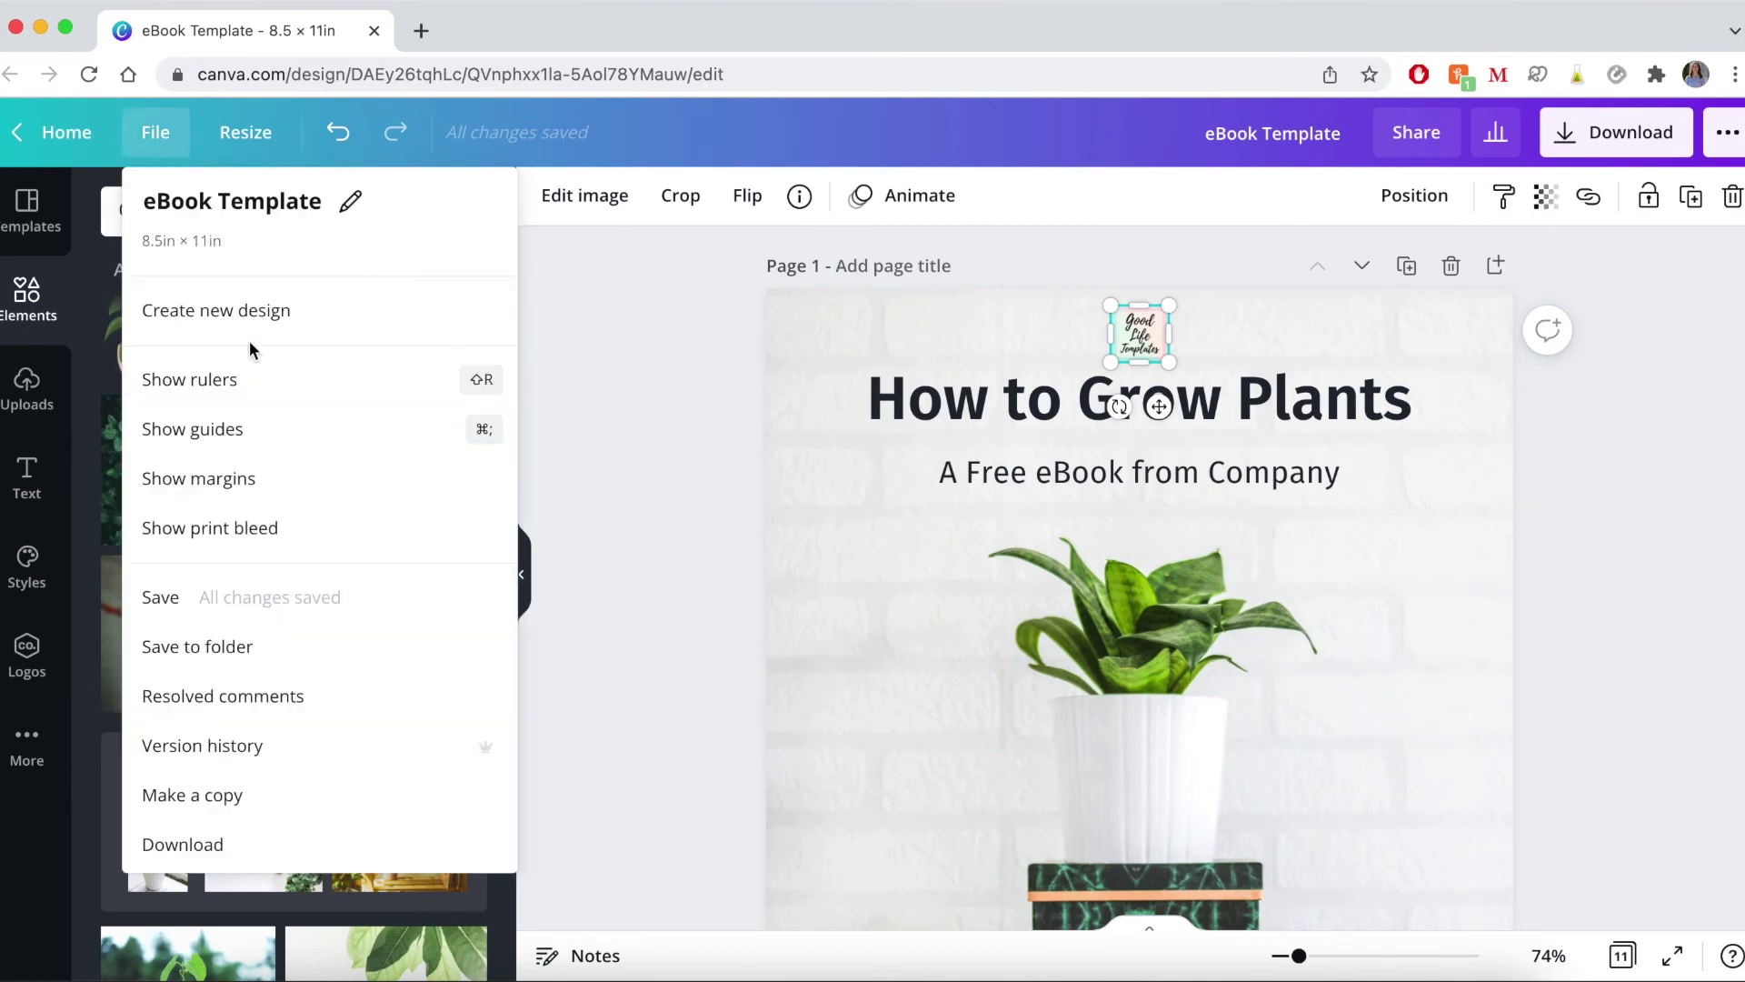
{"action": "left_click", "coordinate": [256, 378]}
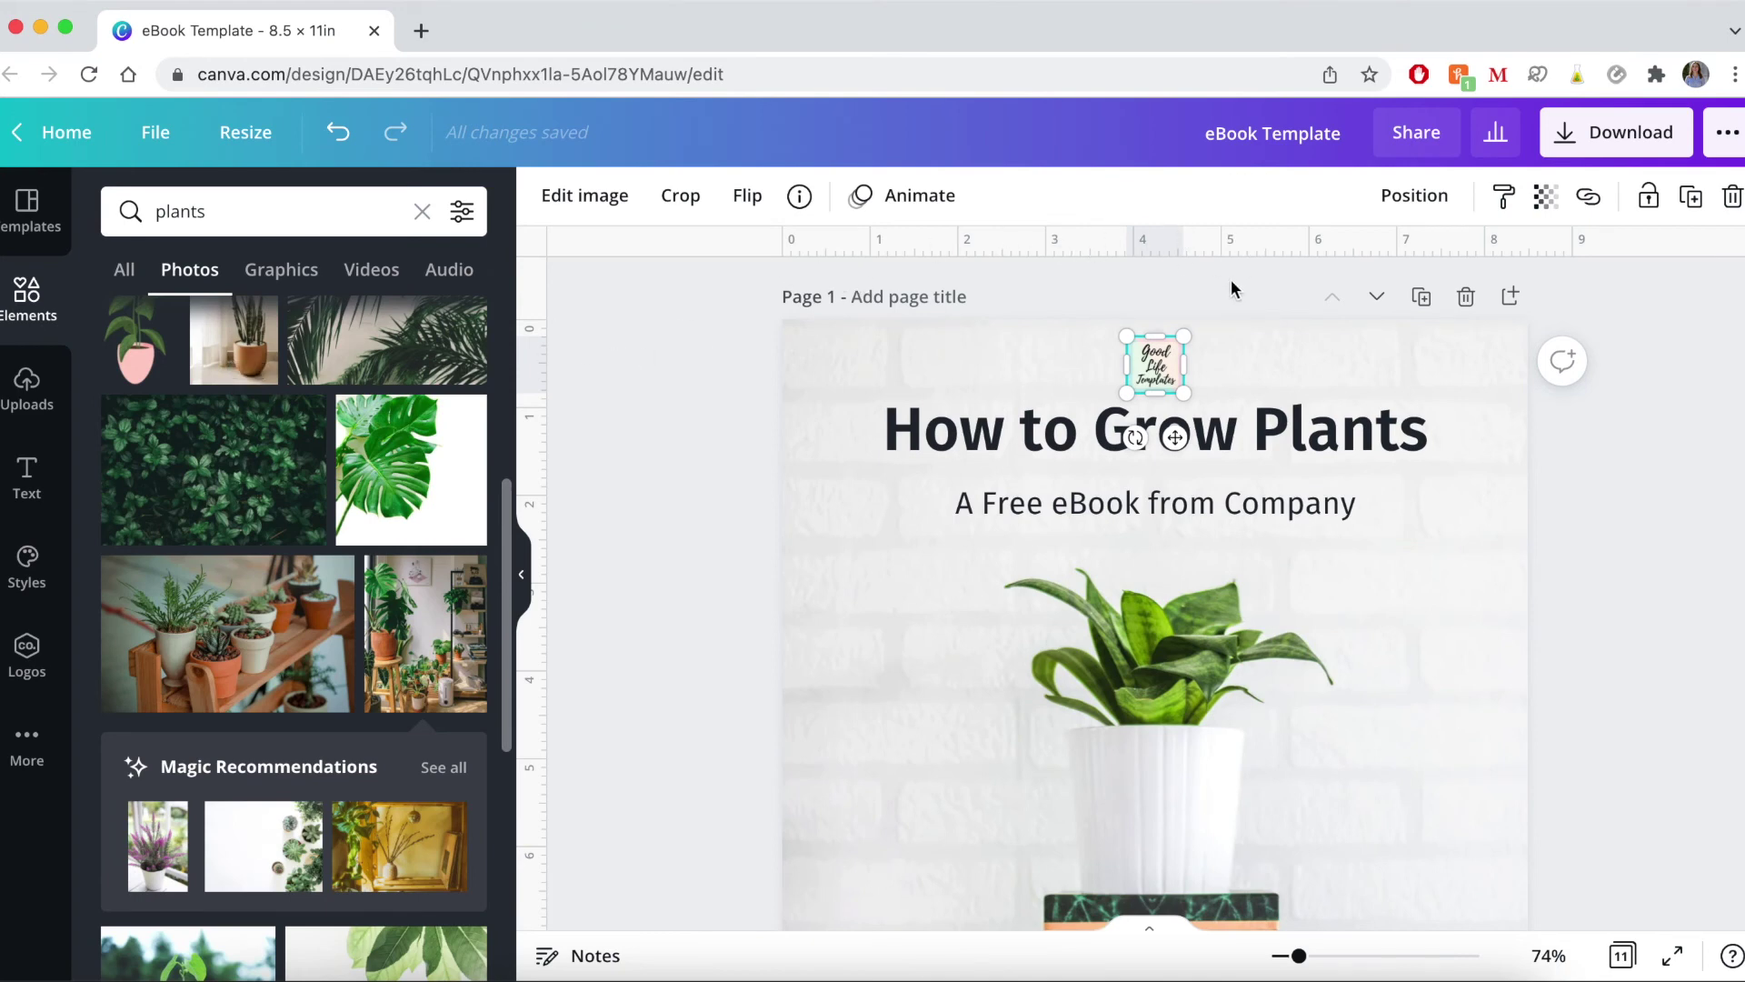
Step: Pull a vertical guide from the ruler onto the cover and place it at about 1.2 in, along the title's first letter
{"action": "left_click", "coordinate": [156, 133]}
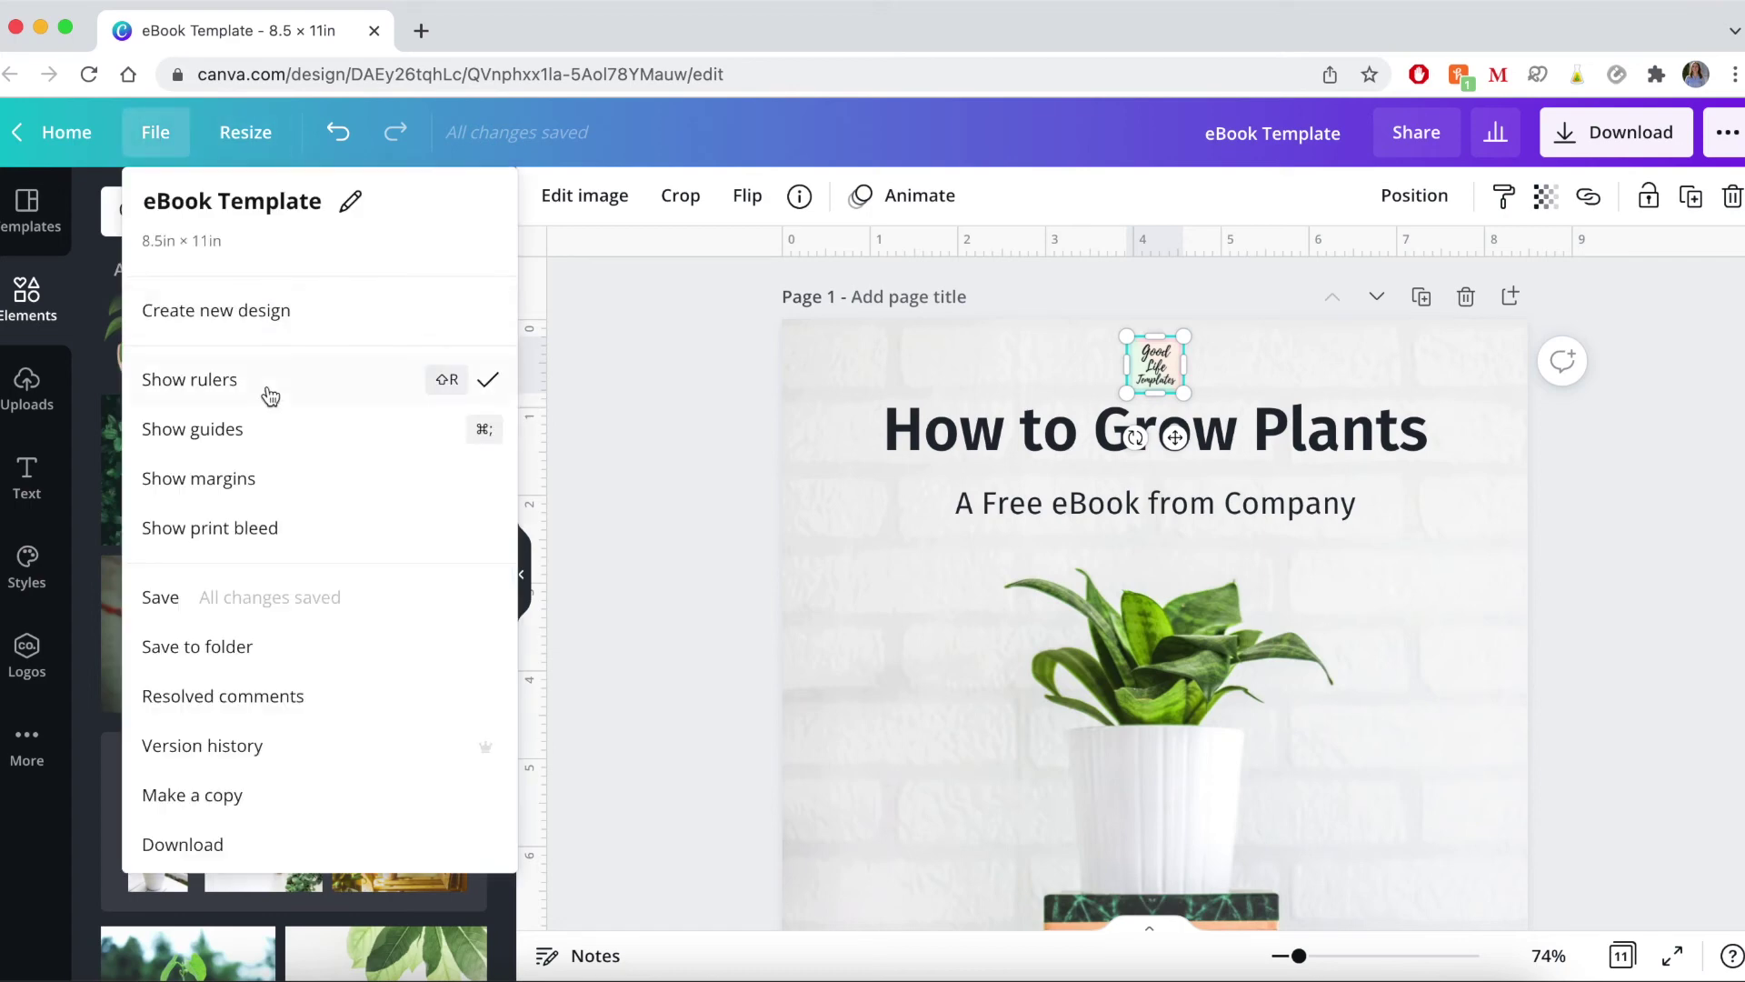
{"action": "left_click", "coordinate": [236, 461]}
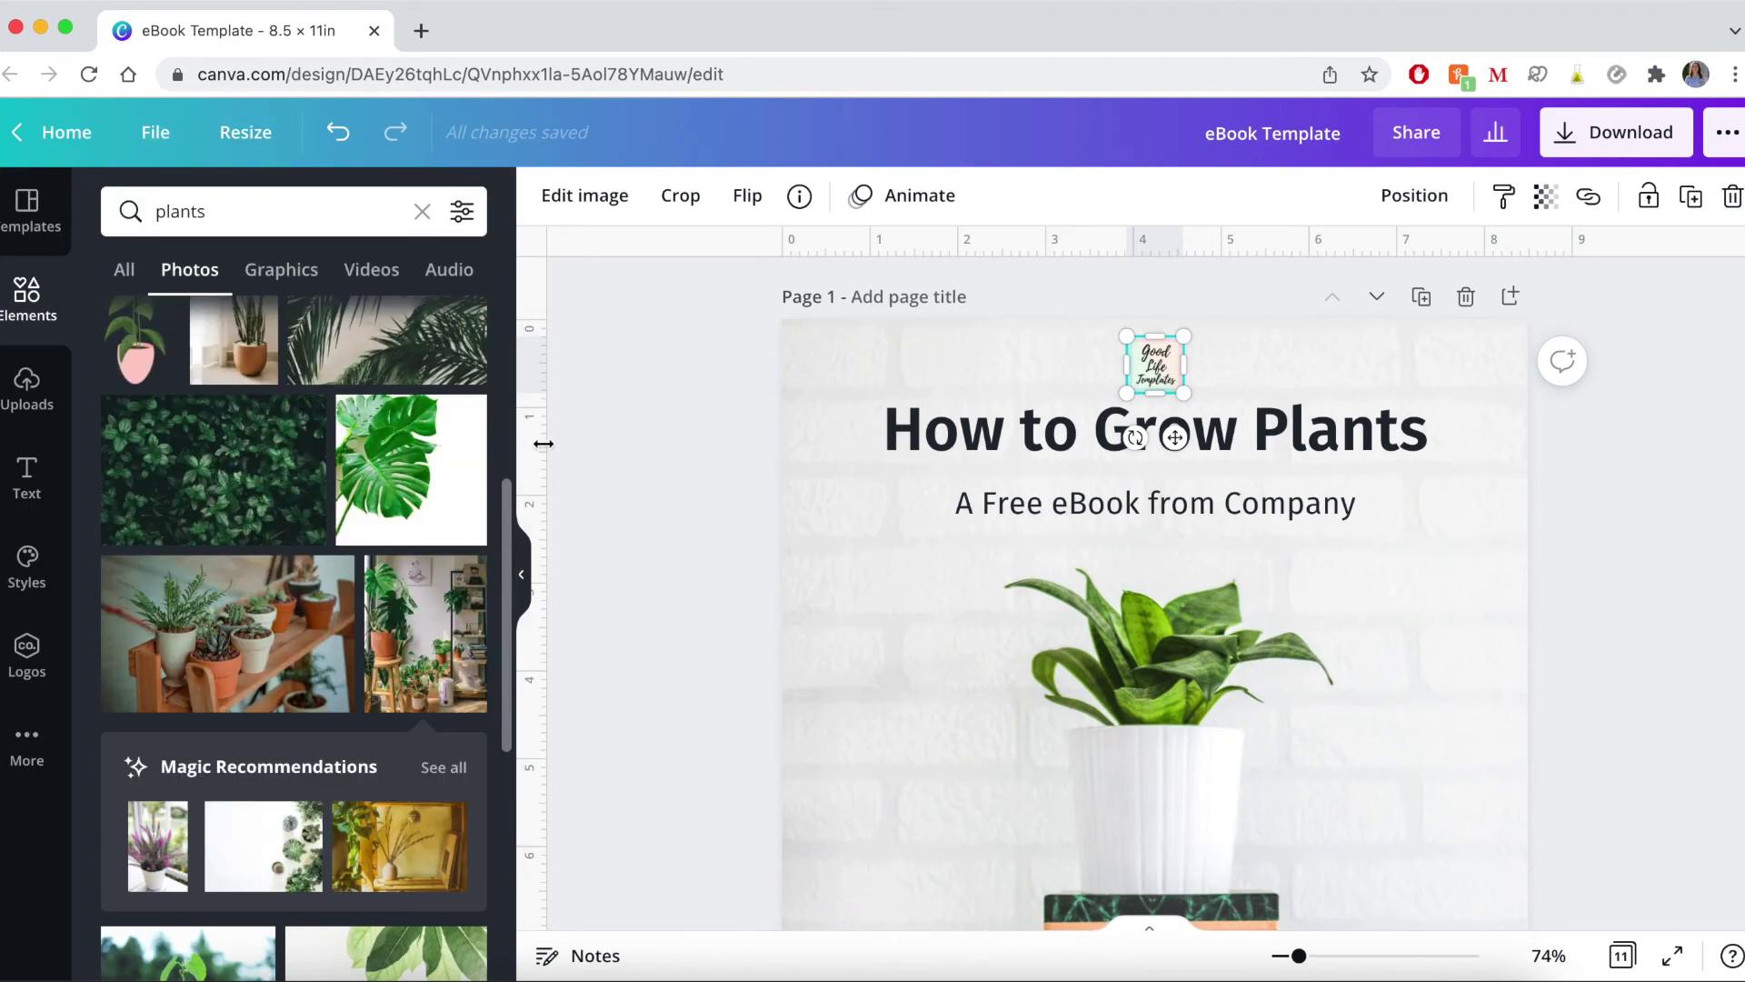
{"action": "left_click_drag", "start_coordinate": [683, 444], "coordinate": [1222, 438]}
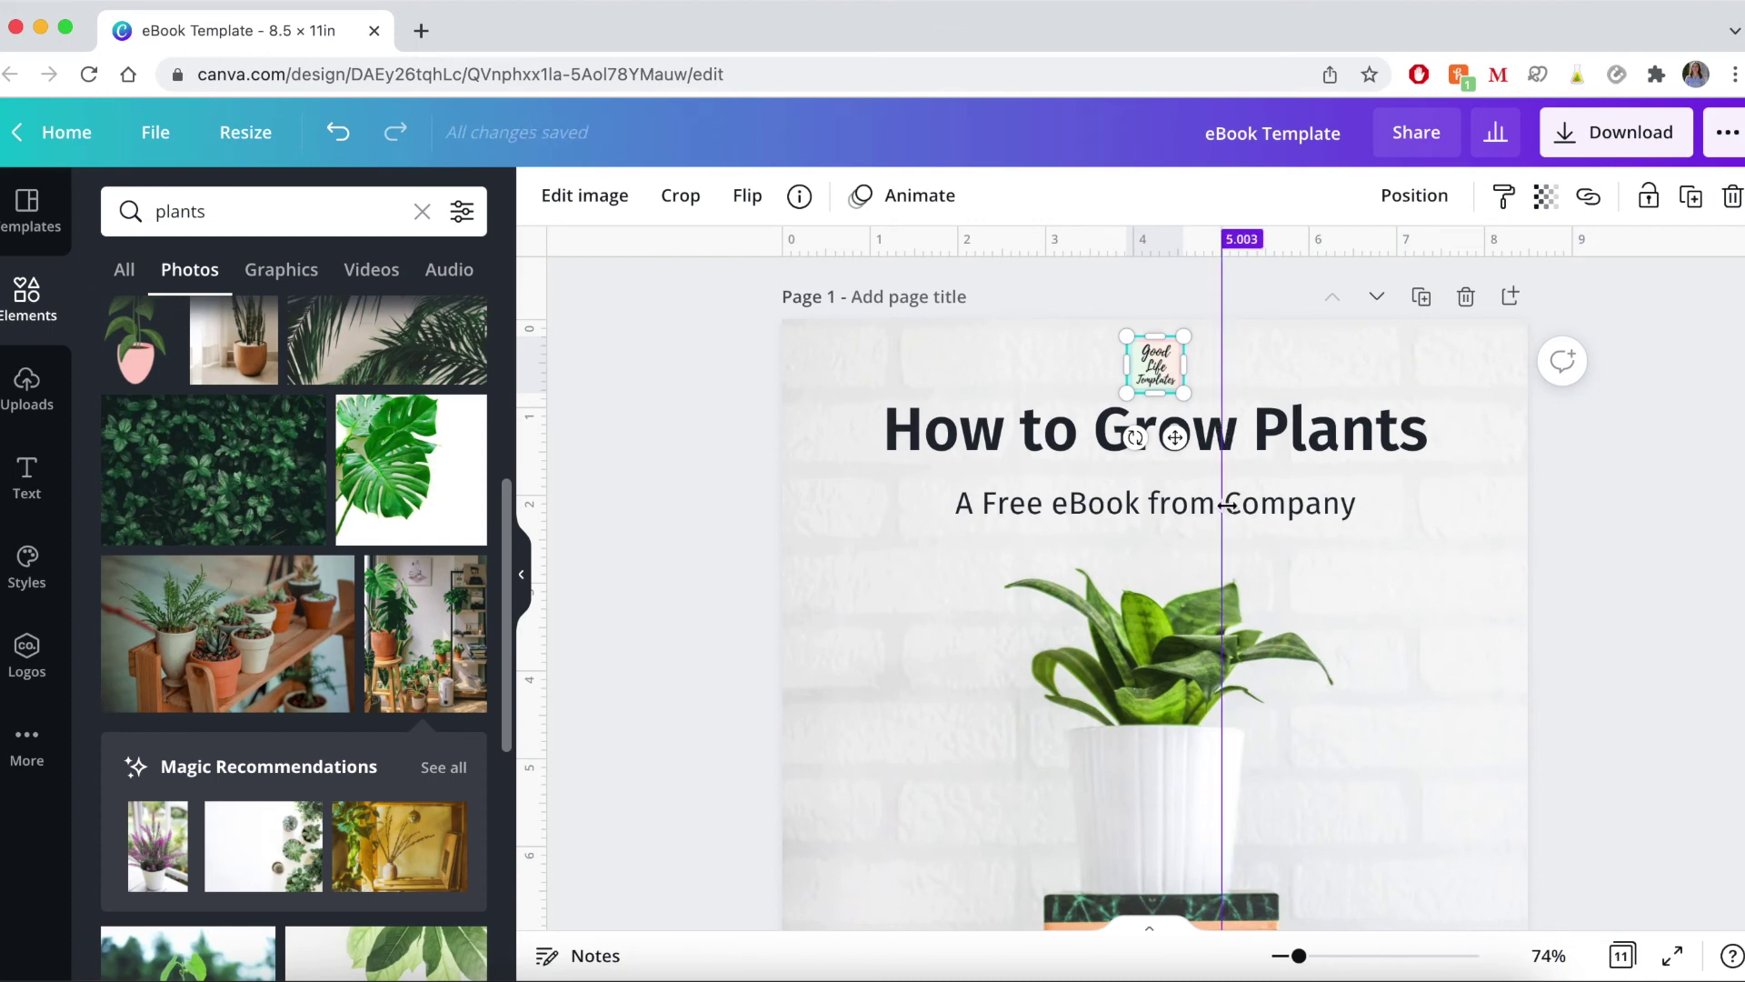
{"action": "left_click_drag", "start_coordinate": [1121, 518], "coordinate": [891, 527]}
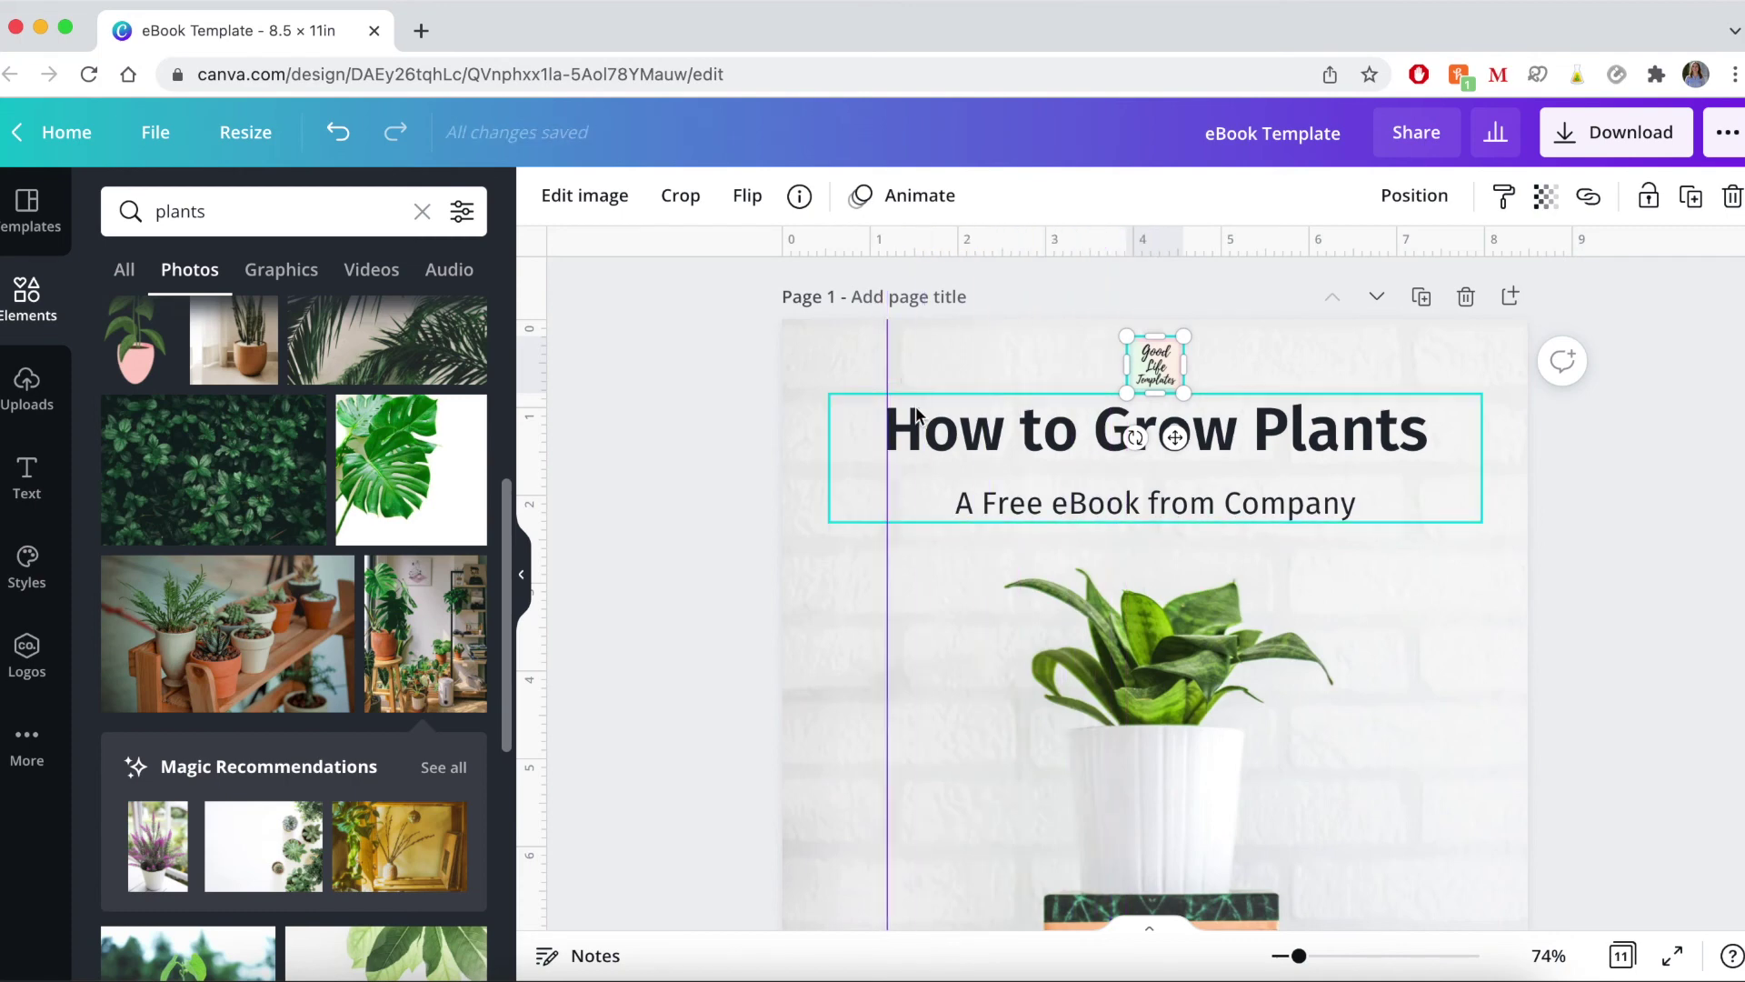
Step: Move the vertical guide to 7.270 in, aligned with the start of the page number on page 3
{"action": "scroll", "coordinate": [874, 565], "scroll_direction": "down", "scroll_amount": 10}
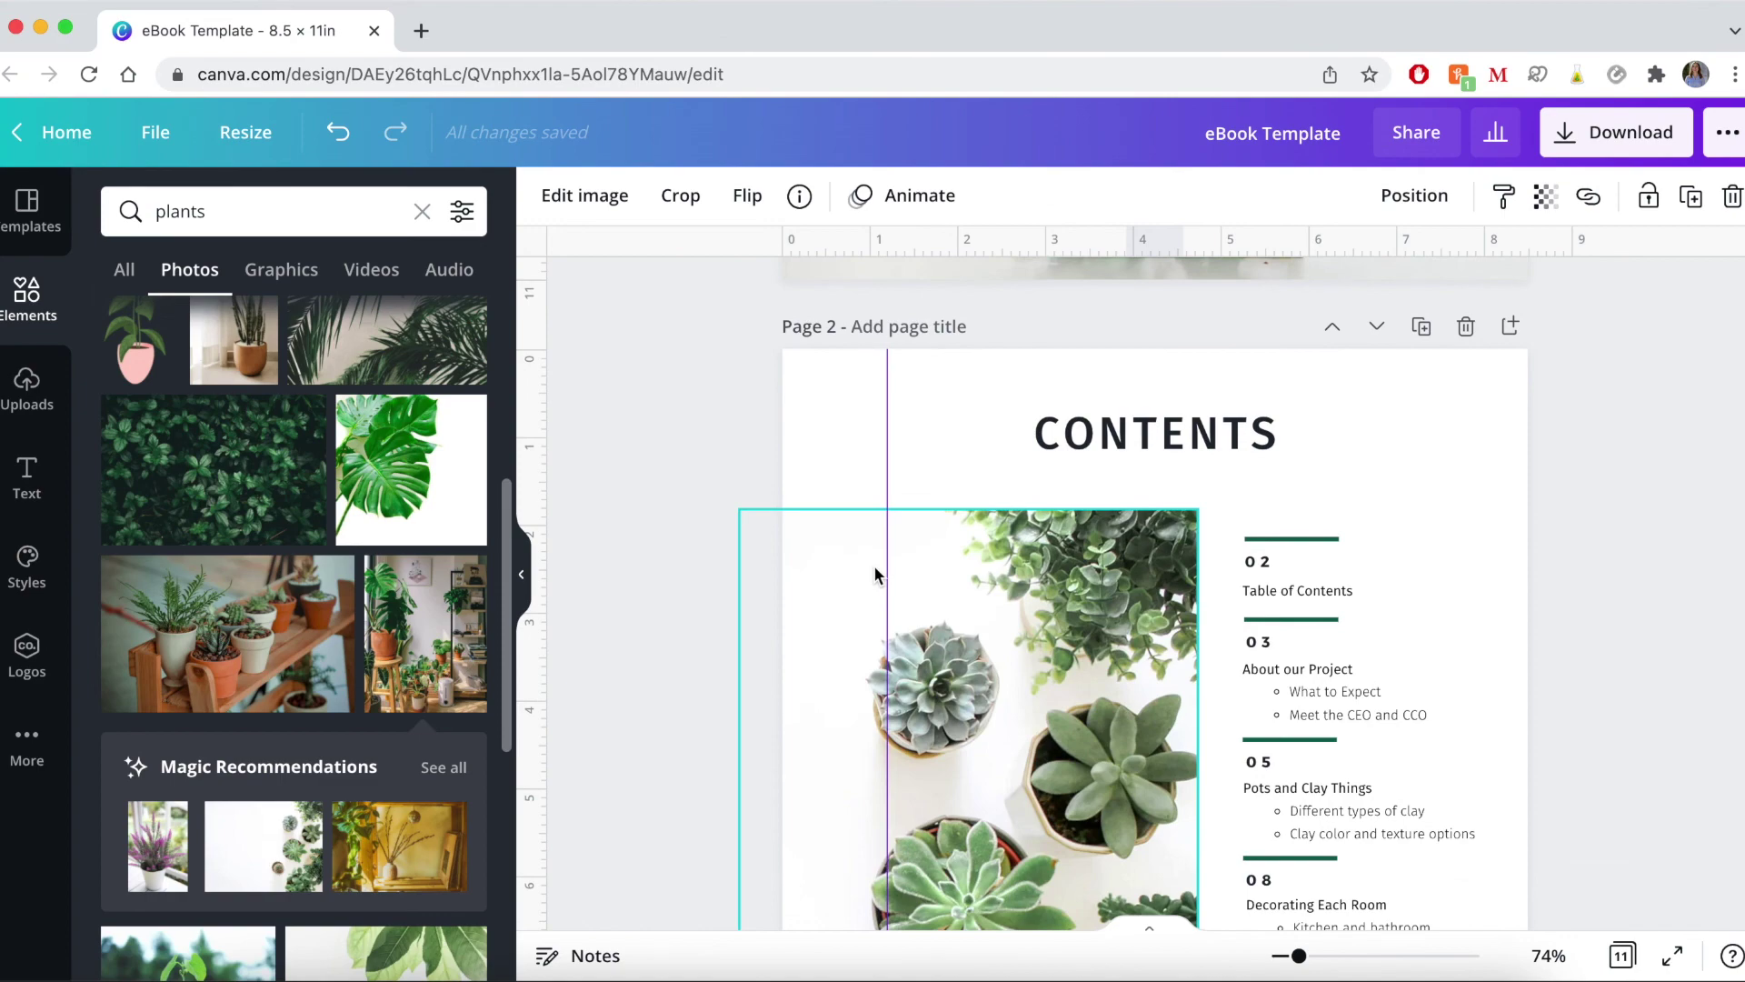
{"action": "scroll", "coordinate": [874, 575], "scroll_direction": "down", "scroll_amount": 10}
{"action": "scroll", "coordinate": [874, 574], "scroll_direction": "down", "scroll_amount": 8}
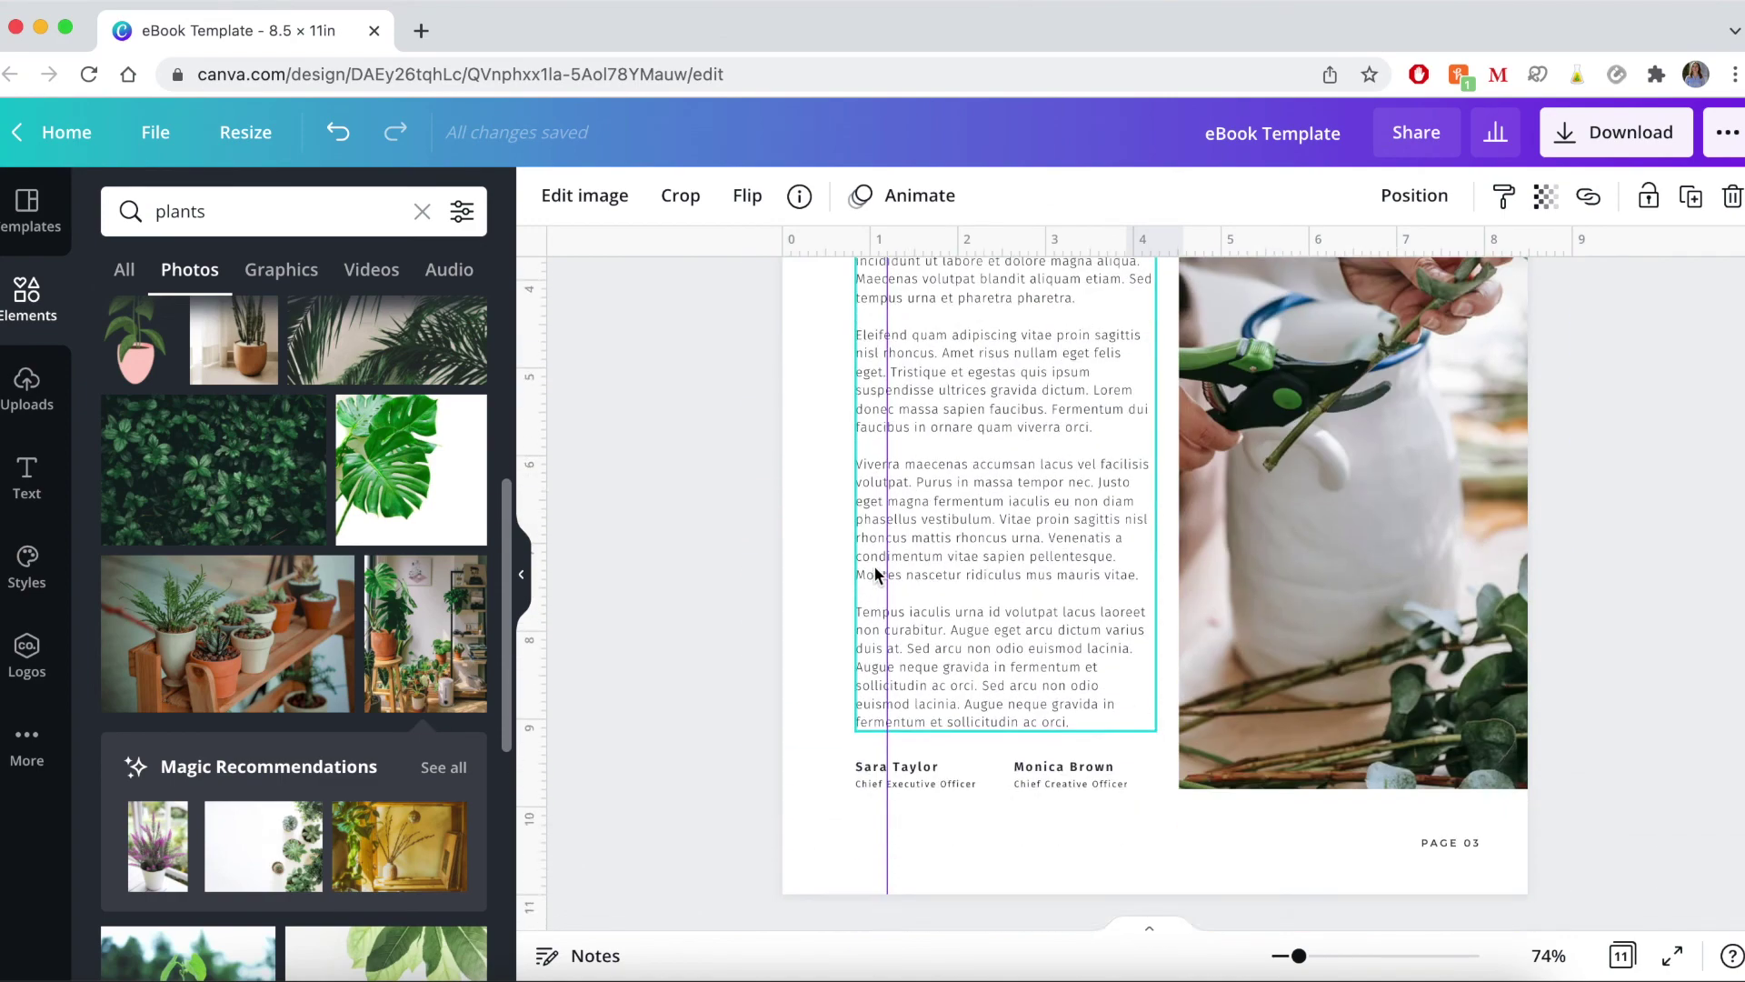
{"action": "left_click_drag", "start_coordinate": [1243, 557], "coordinate": [1421, 589]}
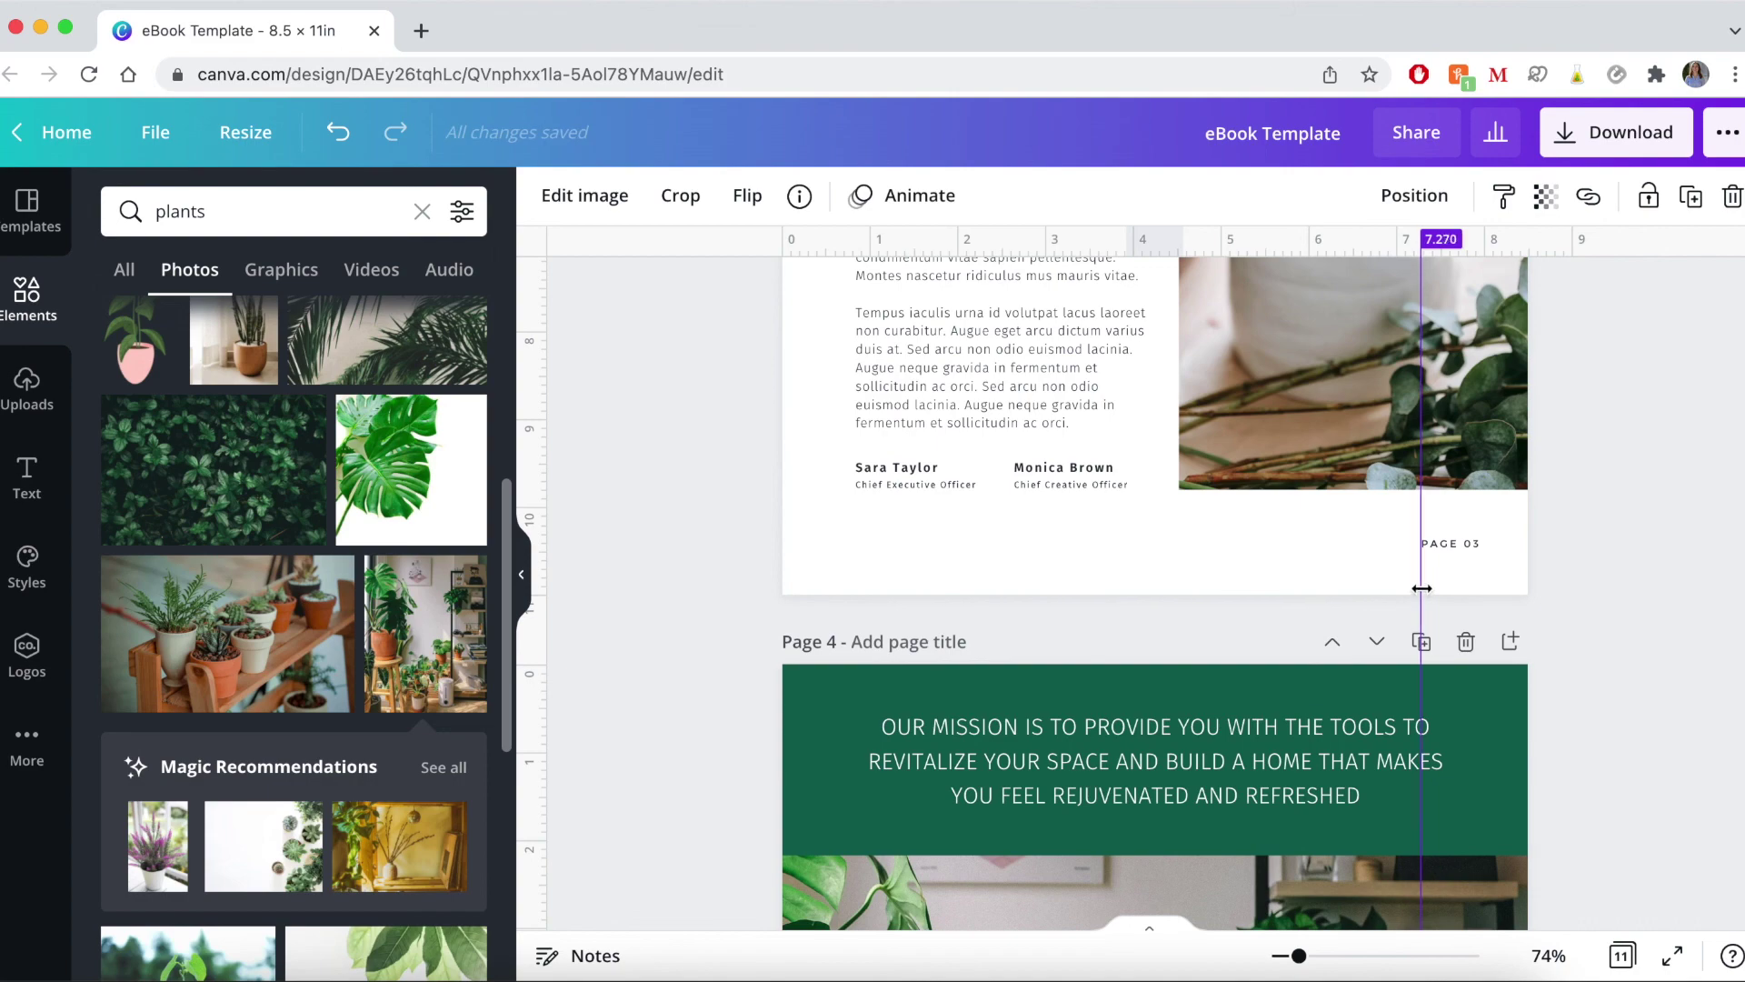
{"action": "left_click_drag", "start_coordinate": [1423, 500], "coordinate": [1414, 682]}
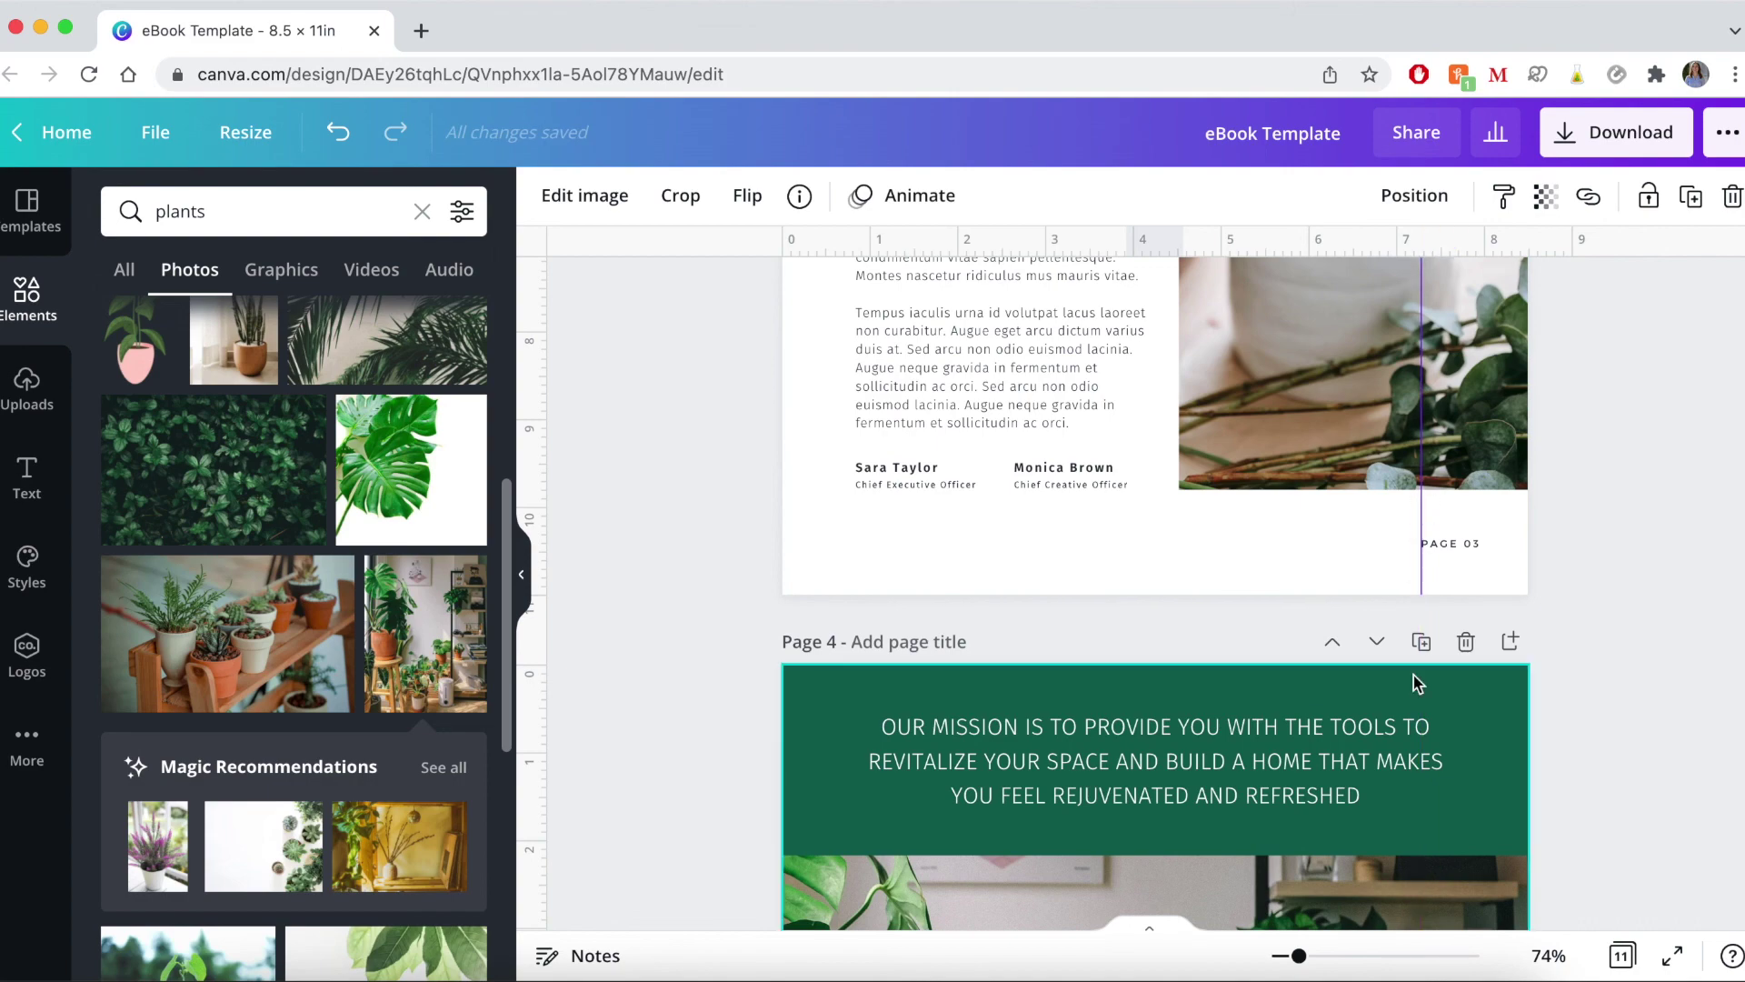
Step: Compare the page numbers on pages 5 and 6 with the vertical guide and remove the guide from the design
{"action": "scroll", "coordinate": [1414, 681], "scroll_direction": "down", "scroll_amount": 15}
{"action": "scroll", "coordinate": [1414, 682], "scroll_direction": "down", "scroll_amount": 20}
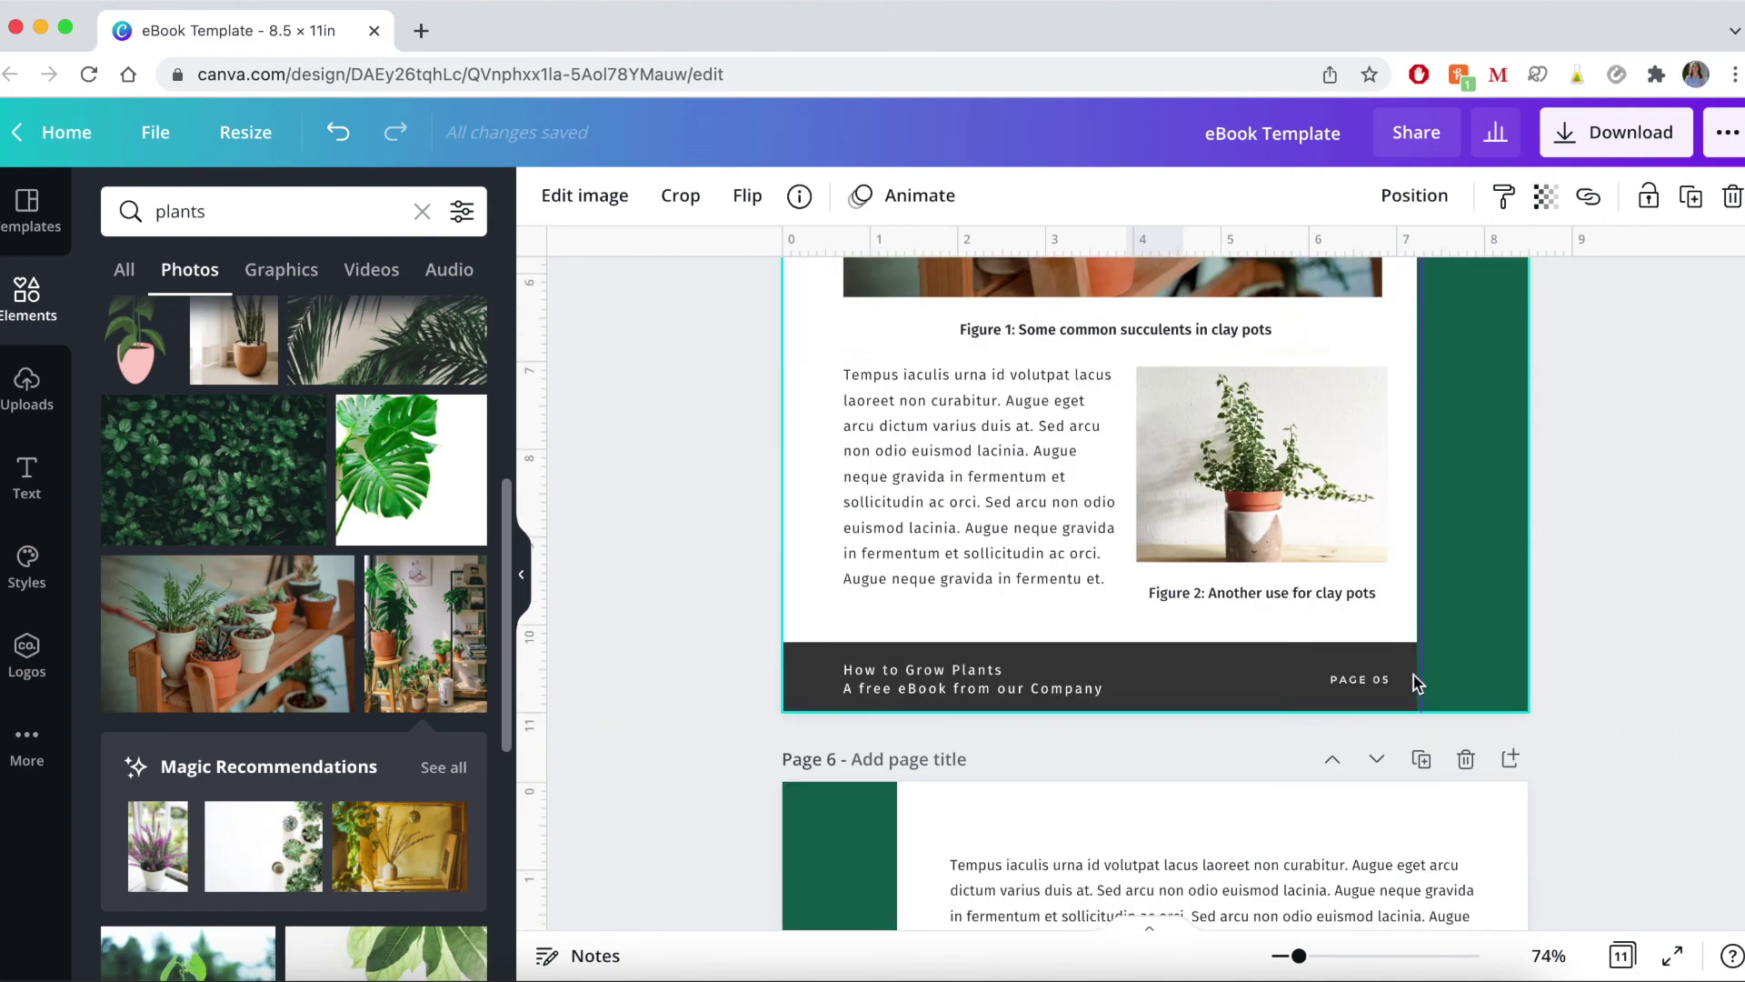
{"action": "scroll", "coordinate": [1413, 672], "scroll_direction": "down", "scroll_amount": 5}
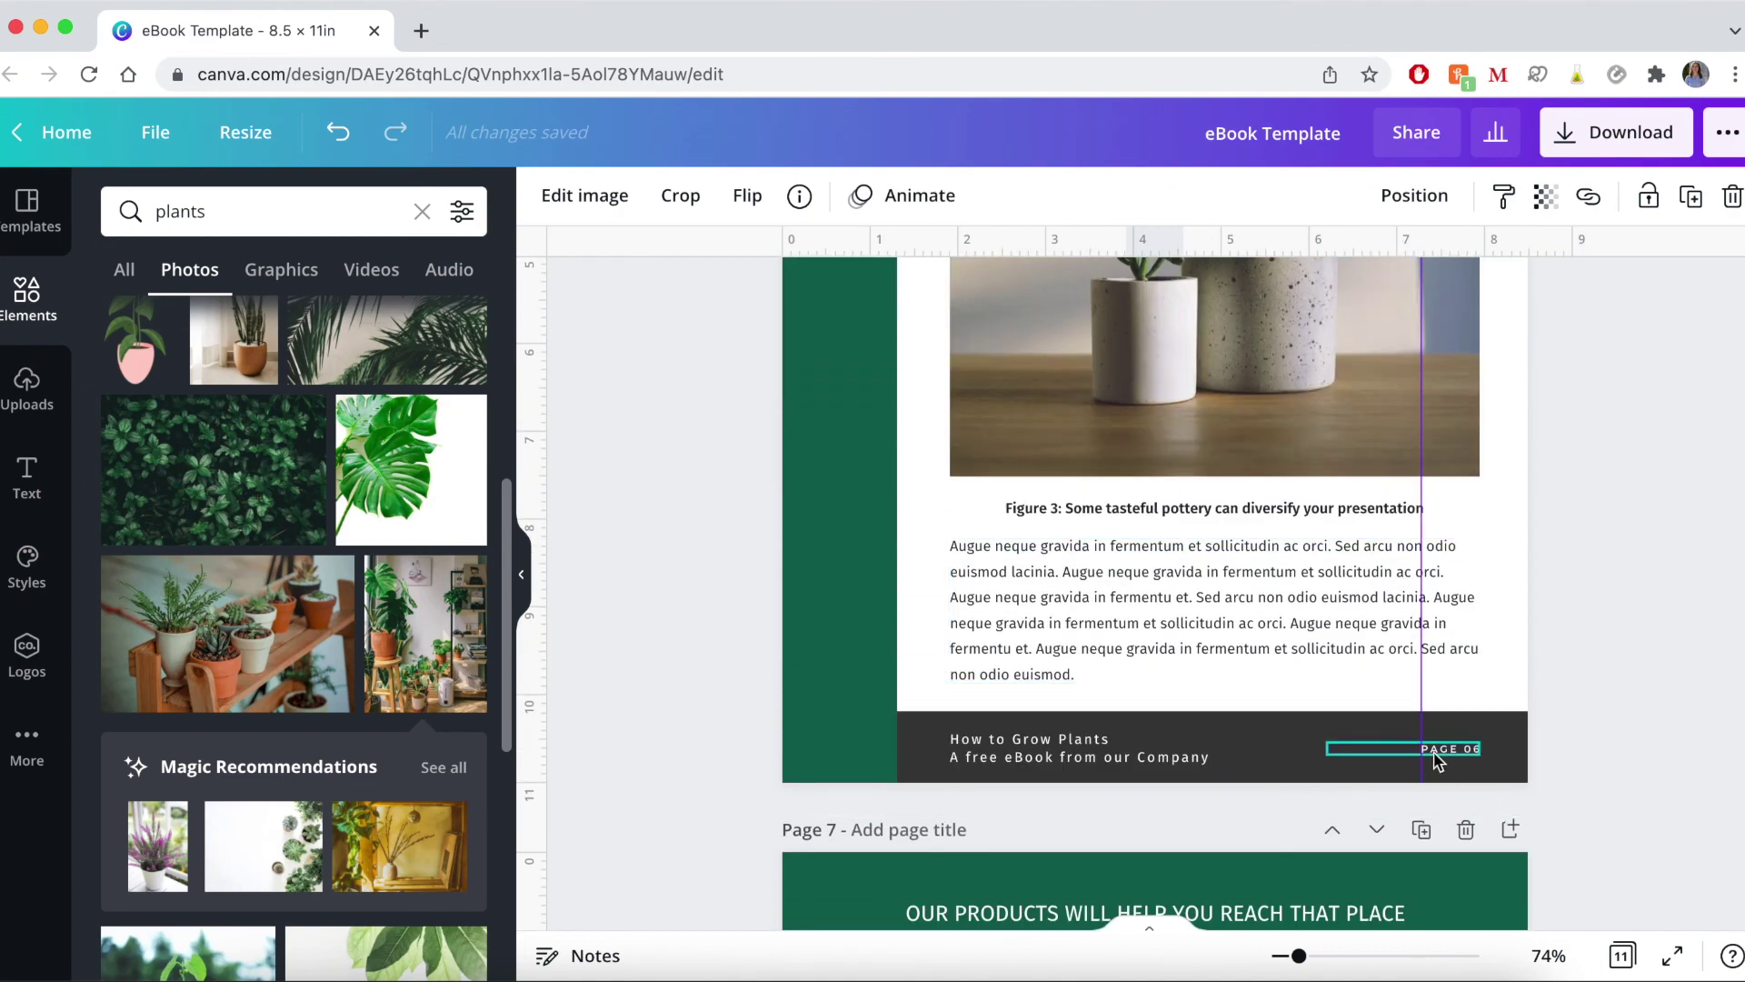
{"action": "left_click_drag", "start_coordinate": [1419, 686], "coordinate": [273, 497]}
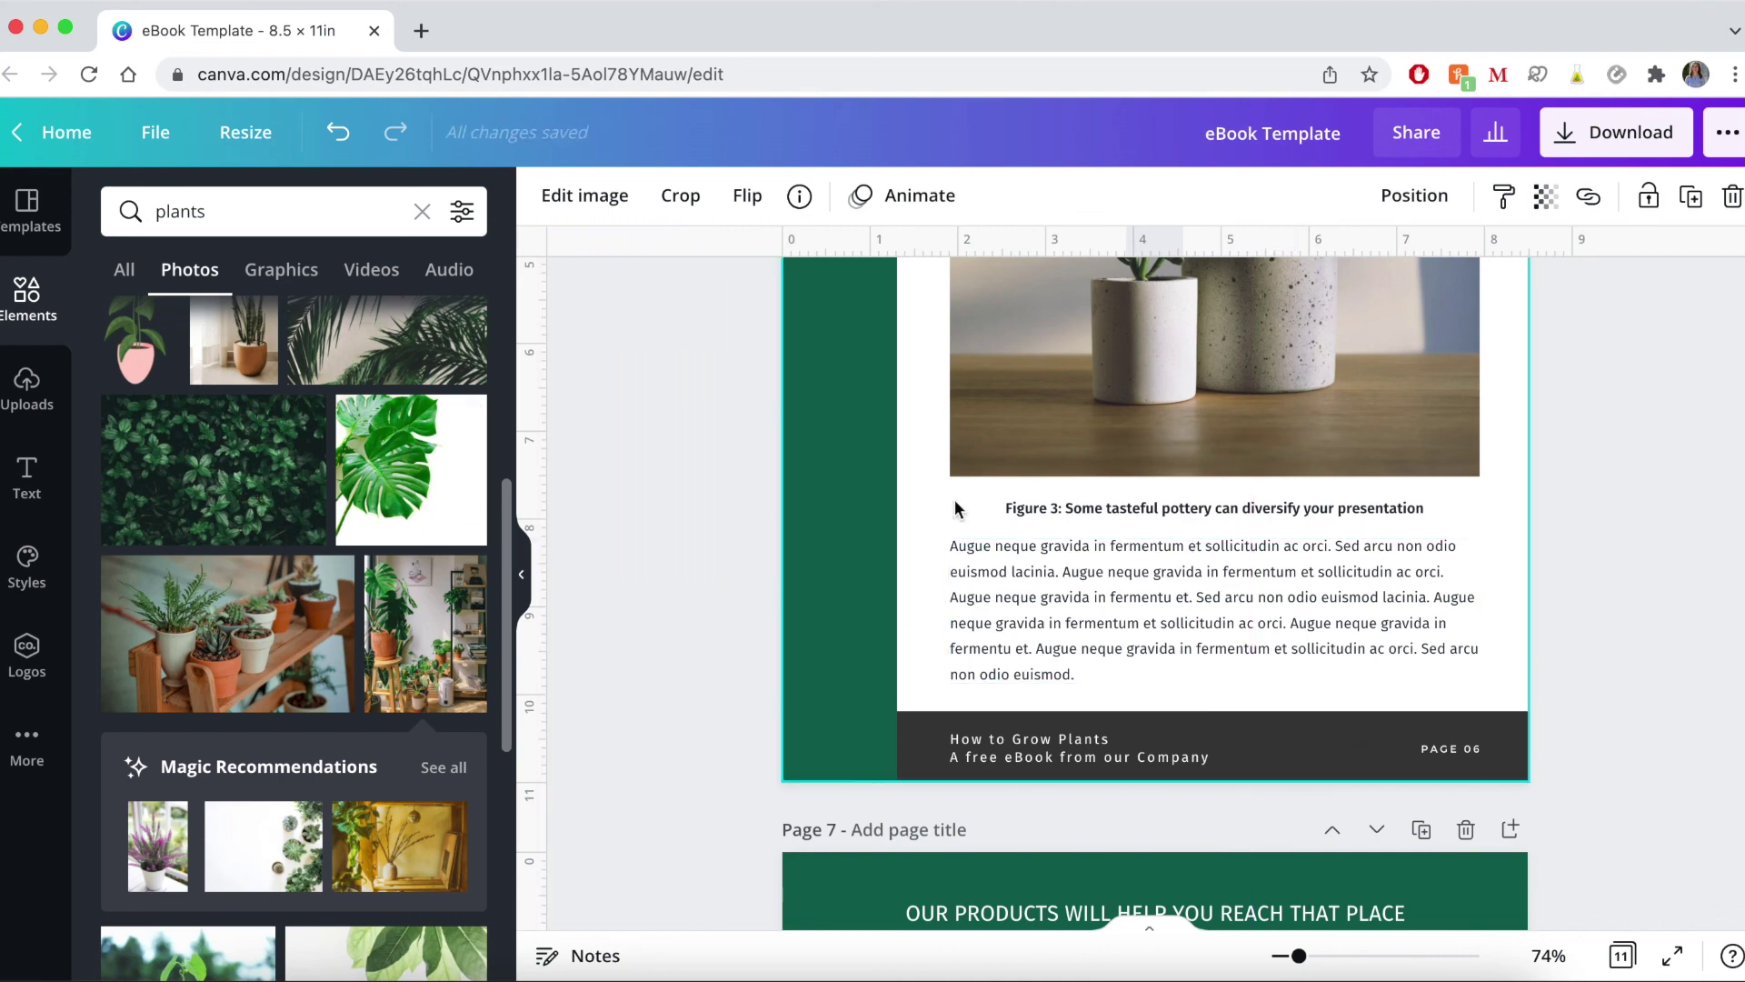
Step: Inspect the footer text on page 6 and the footers and layout of the pages through page 9
{"action": "left_click", "coordinate": [1063, 740]}
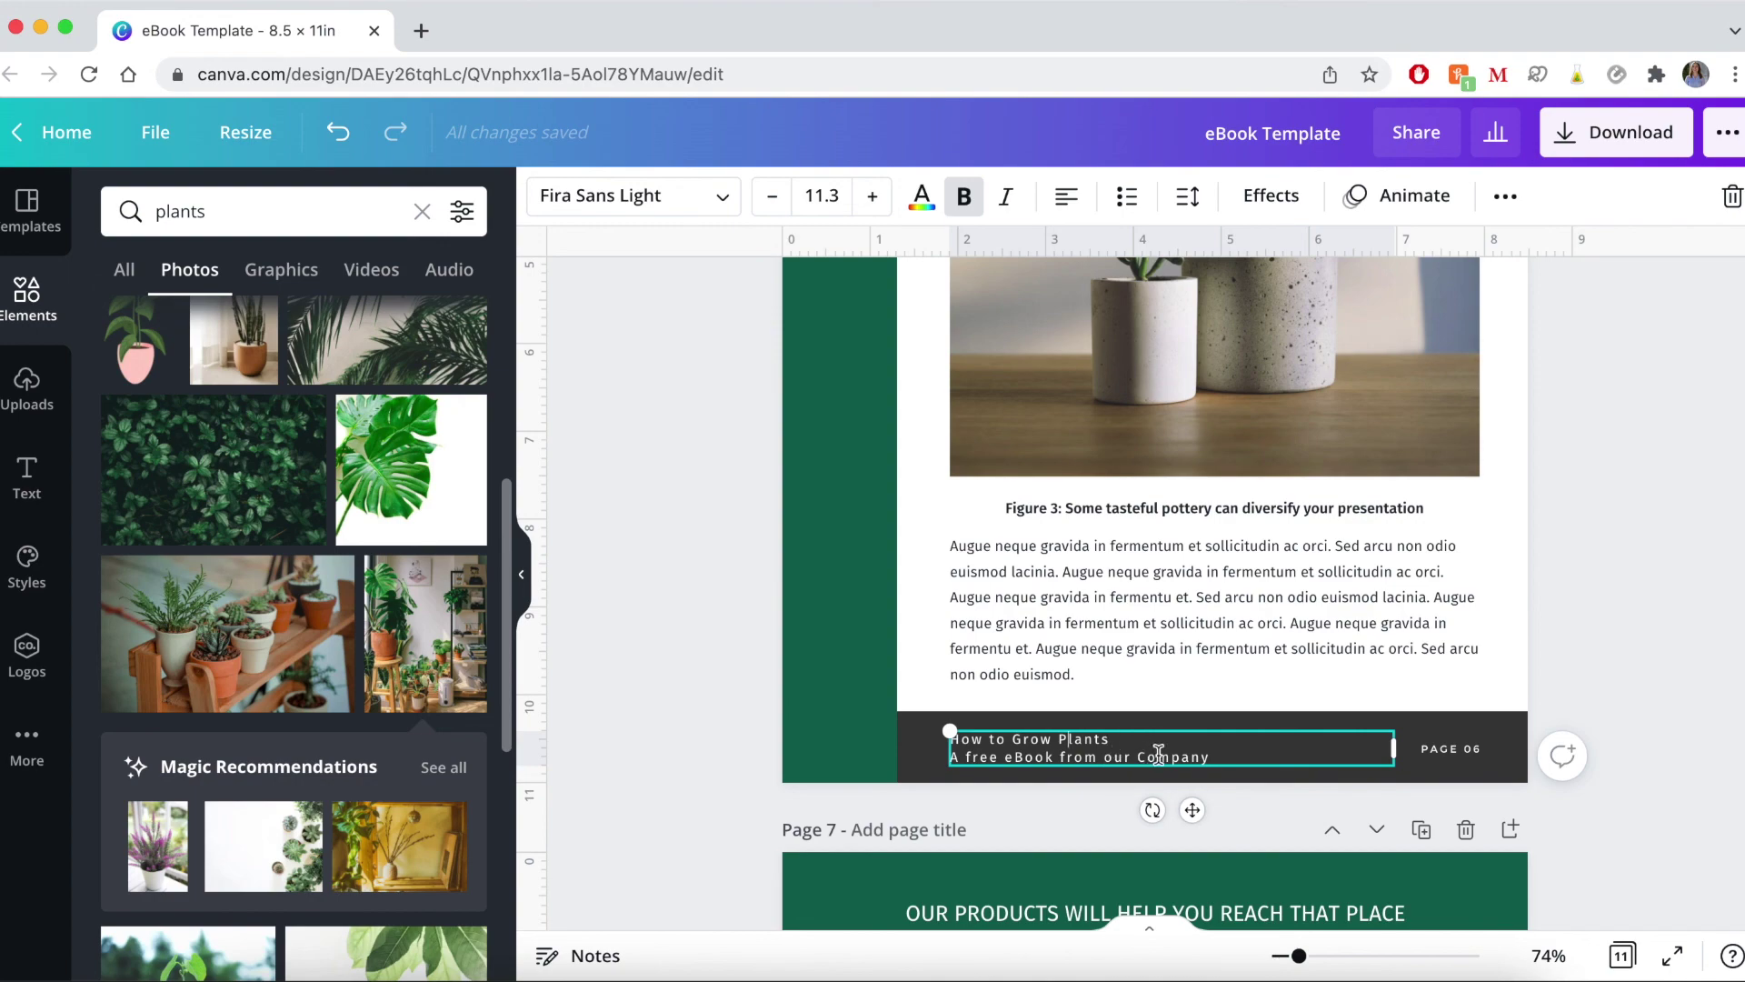
{"action": "left_click", "coordinate": [1584, 649]}
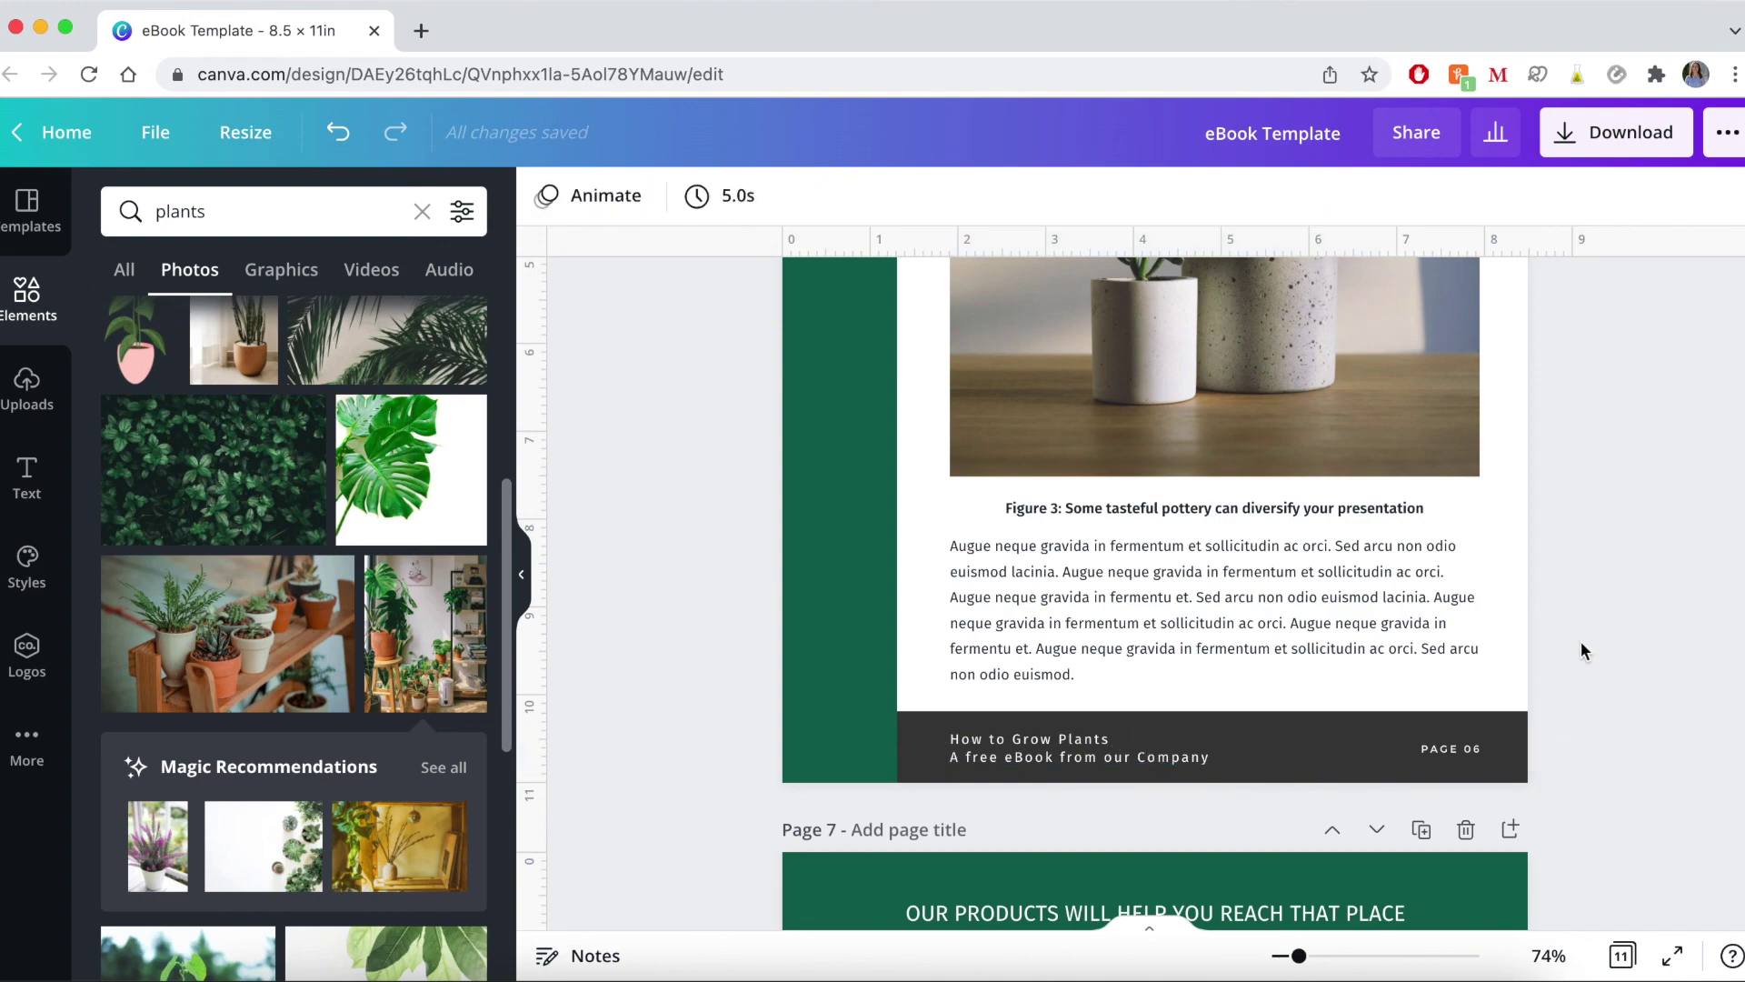
{"action": "scroll", "coordinate": [1584, 649], "scroll_direction": "down", "scroll_amount": 15}
{"action": "scroll", "coordinate": [1581, 650], "scroll_direction": "down", "scroll_amount": 12}
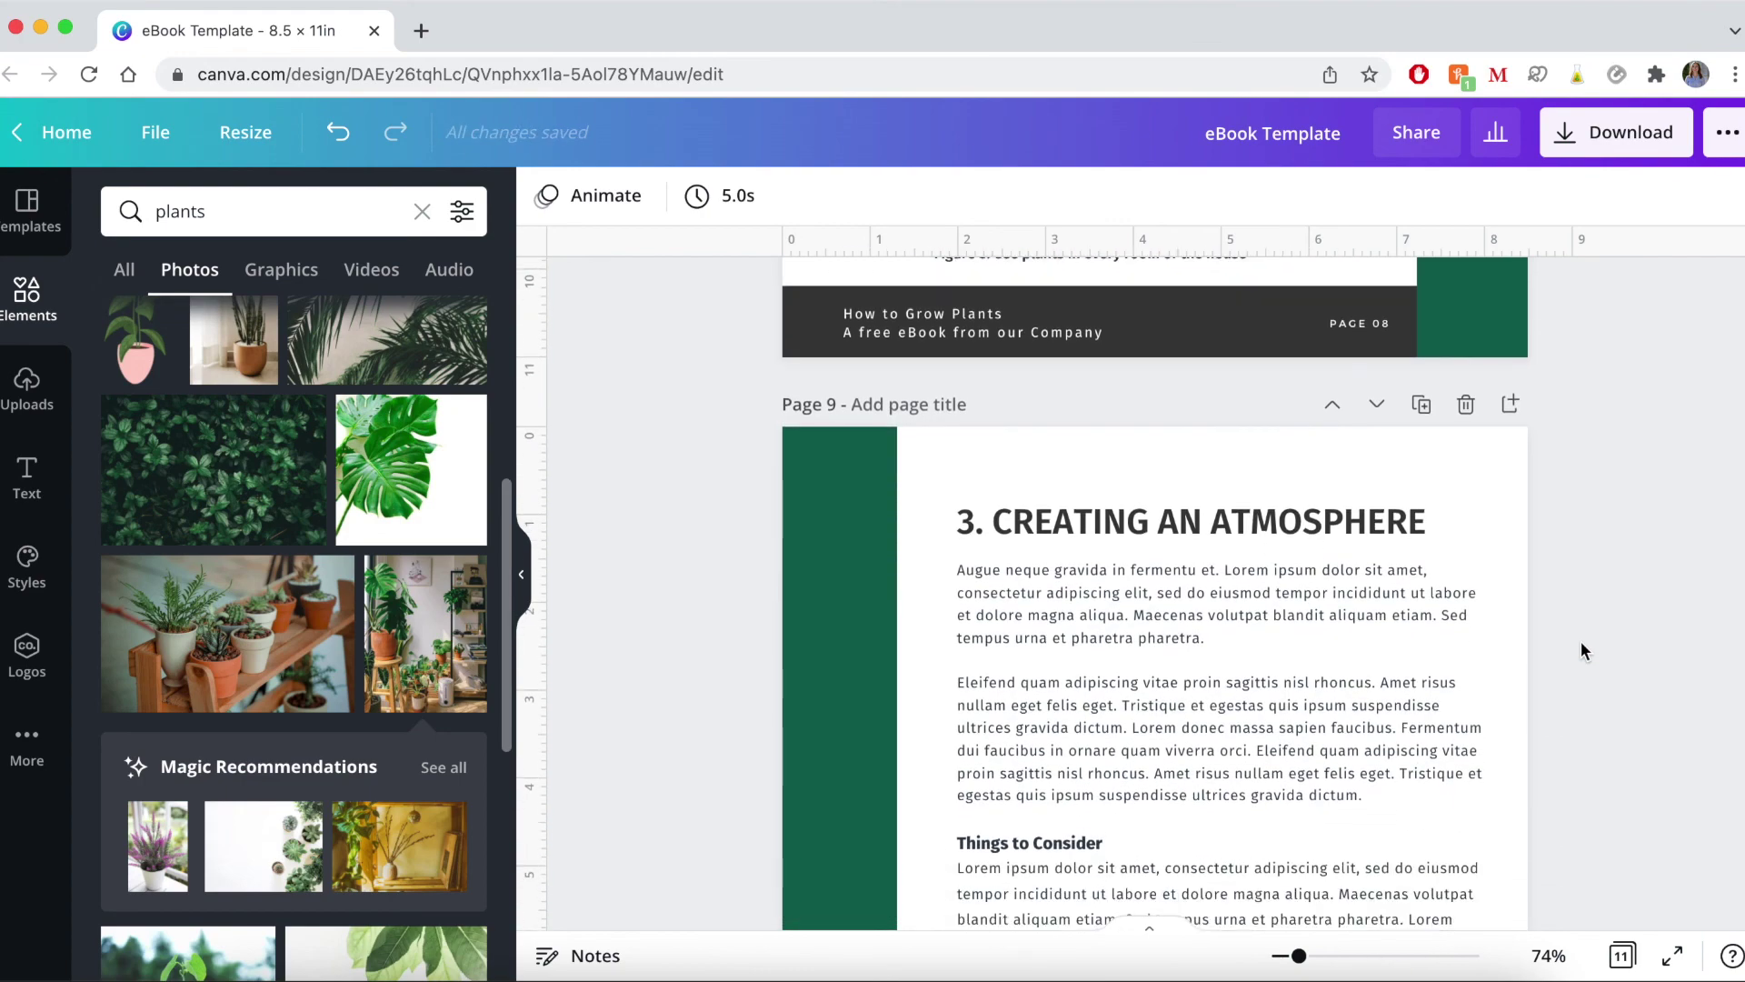
Step: Delete the "Good Life Templates" logo above the title on the cover page
{"action": "scroll", "coordinate": [1582, 650], "scroll_direction": "up", "scroll_amount": 20}
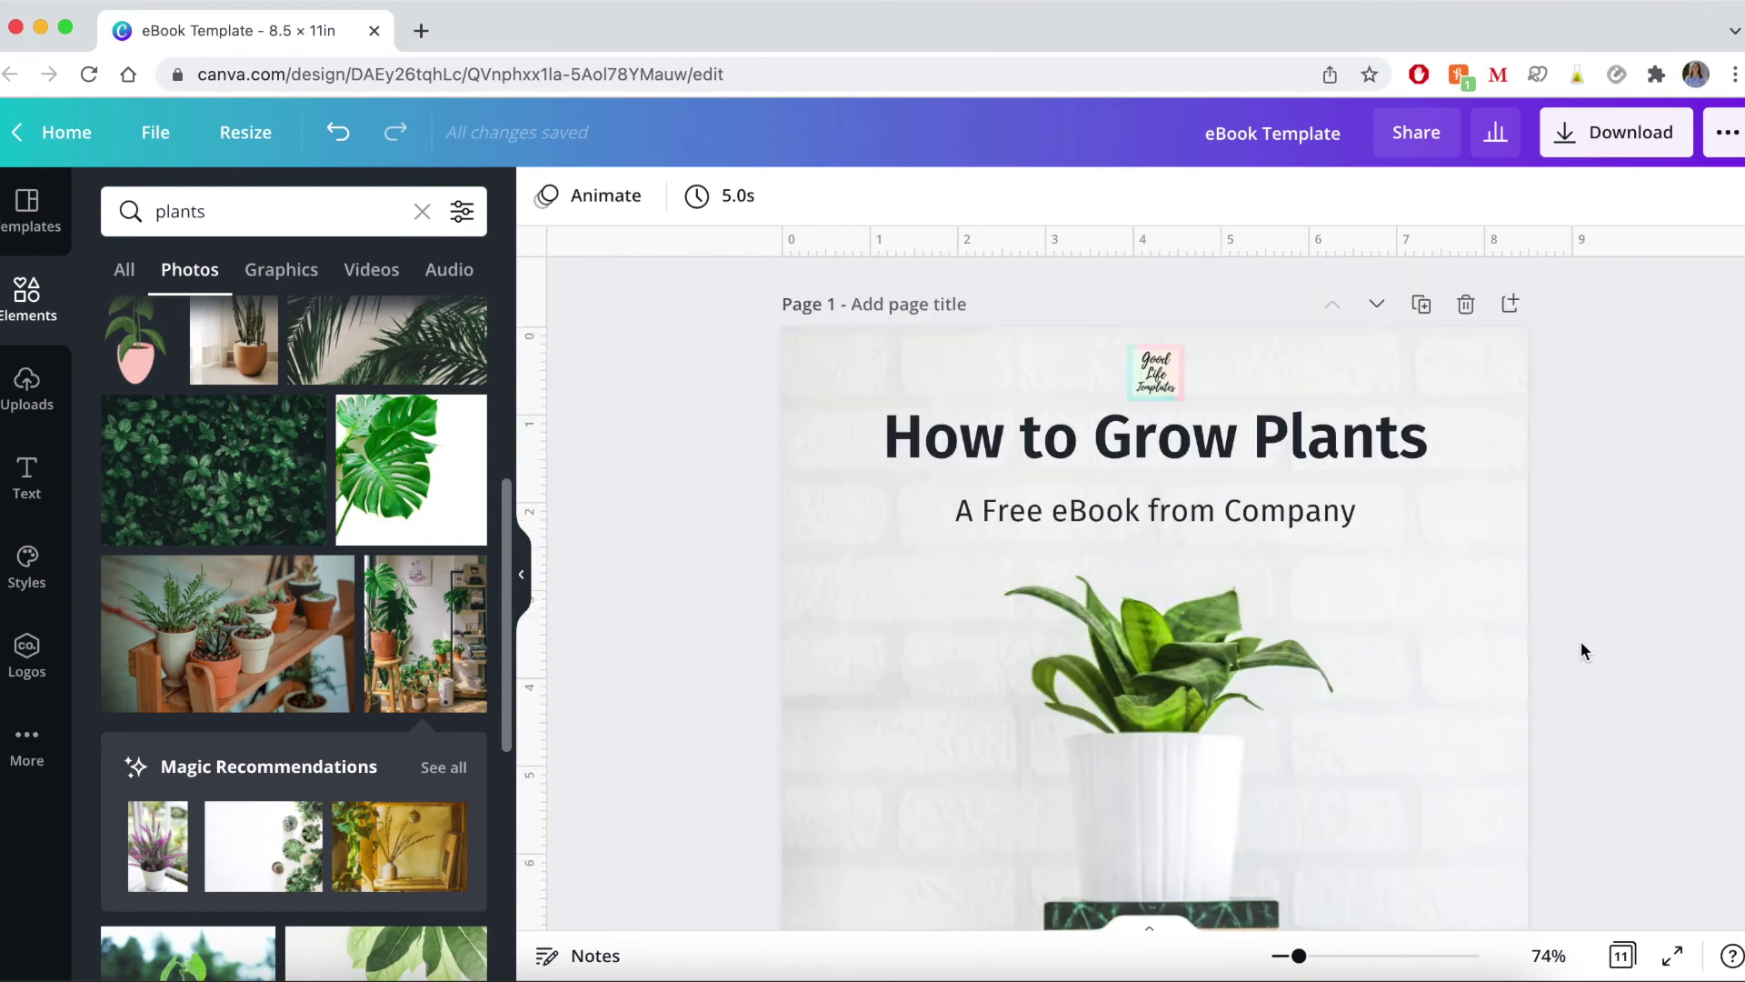
{"action": "left_click", "coordinate": [1169, 384]}
{"action": "key", "text": "Delete"}
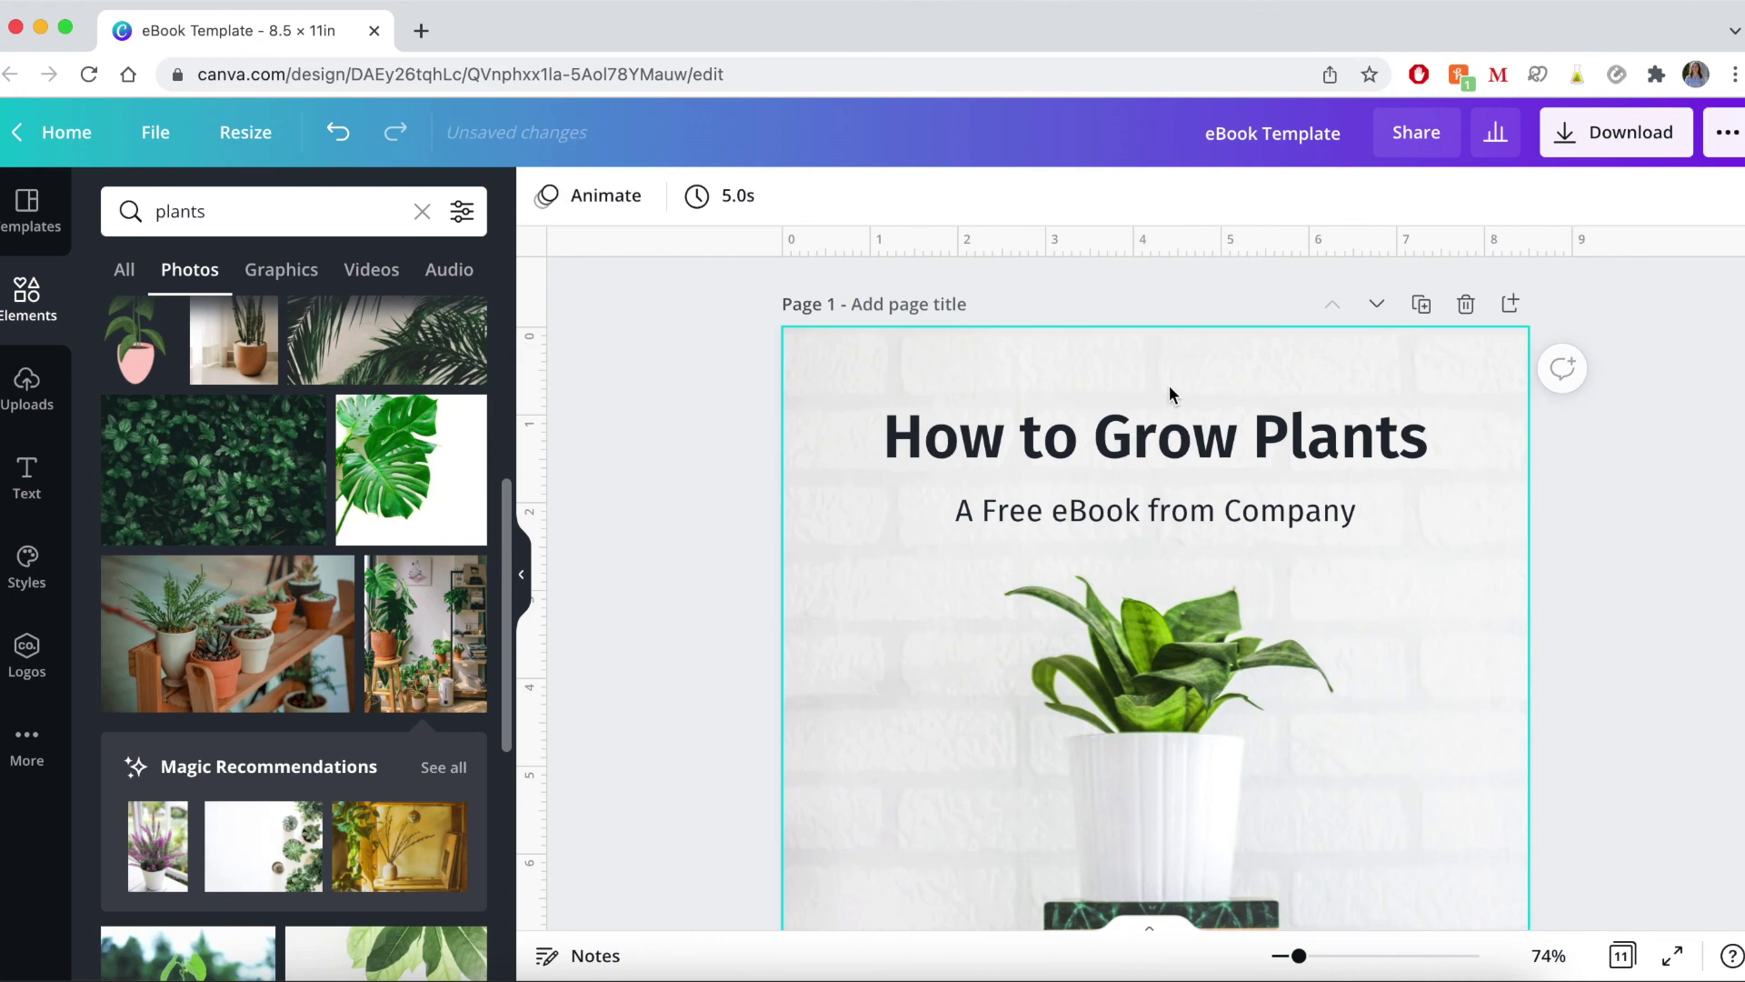